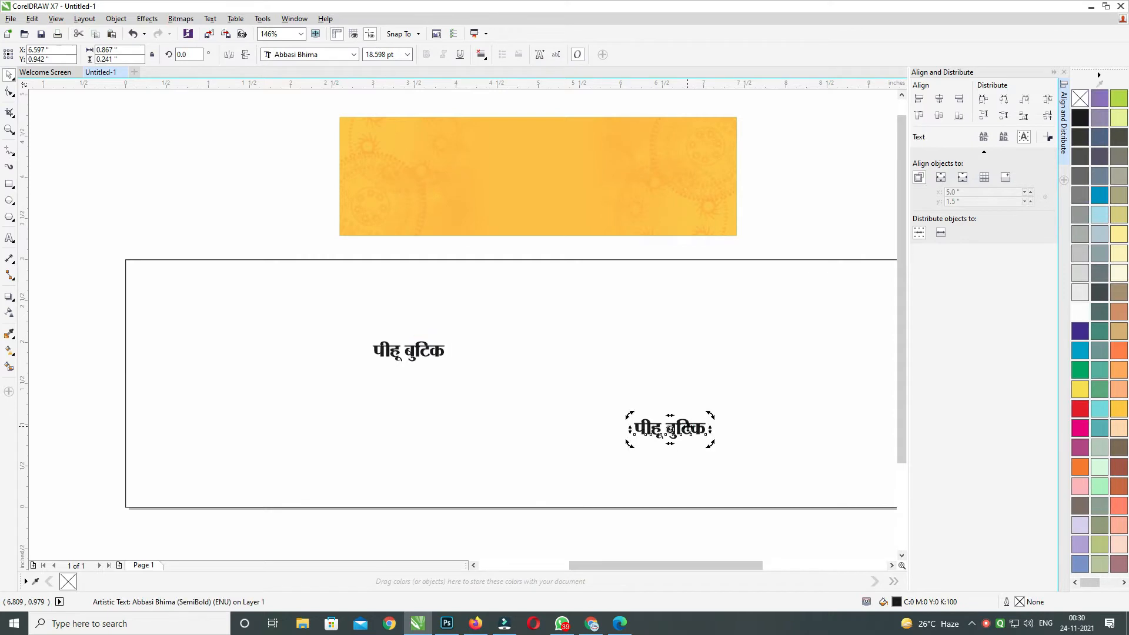
Step: Replace the lower पीहू बुटिक copy with the pasted three-line services text beginning हमारे यहाँ लेडीज सलवार सूट
double_click(687, 427)
key("ctrl+a")
key("ctrl+v")
left_click(8, 76)
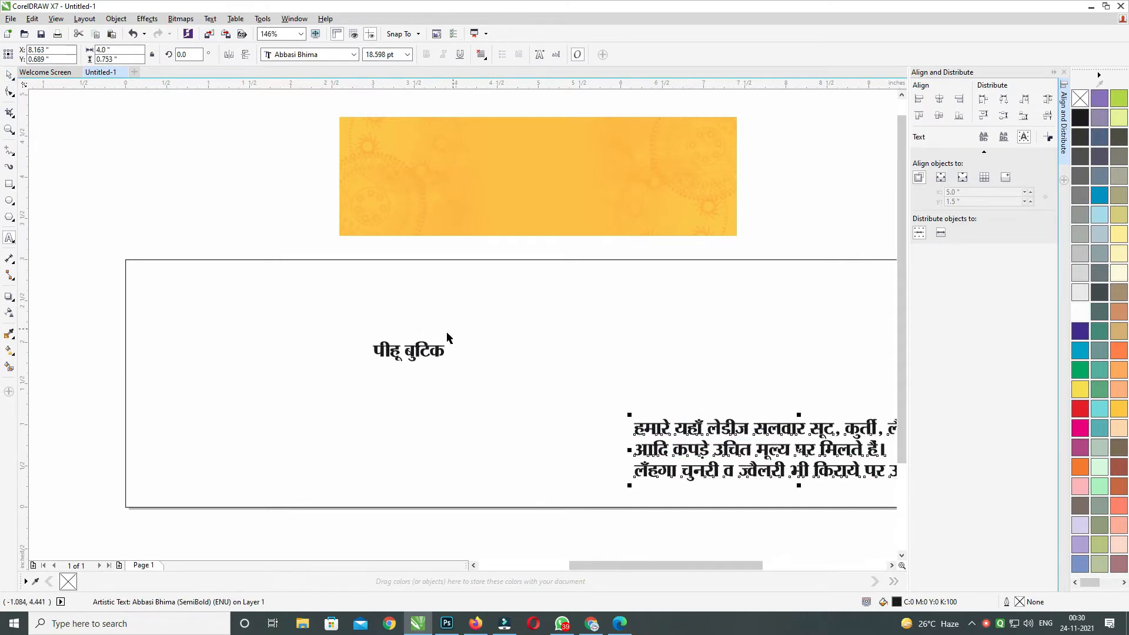
left_click(418, 350)
left_click(253, 196)
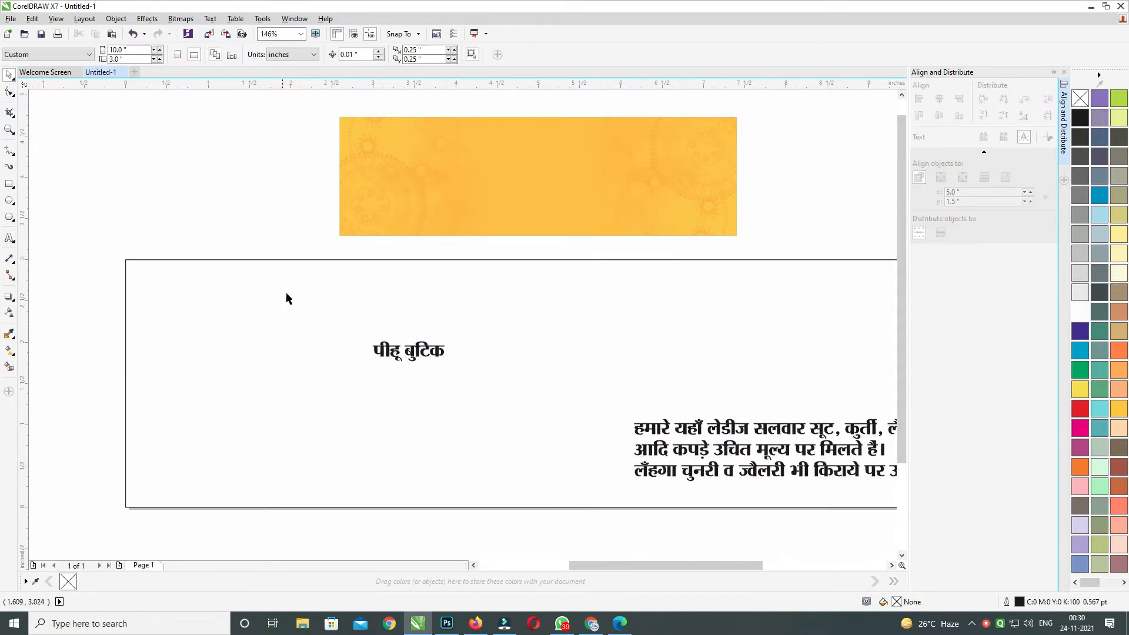
Step: Split the पीहू बुटिक title into two separate text objects and move बुटिक away from पीहू
double_click(410, 360)
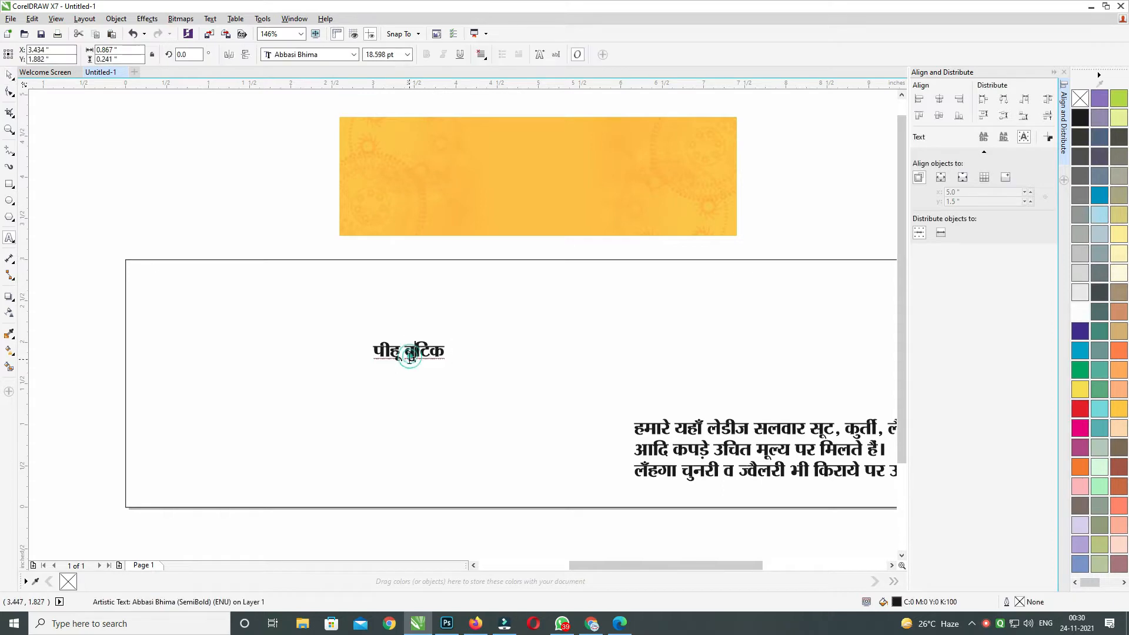
key("Return")
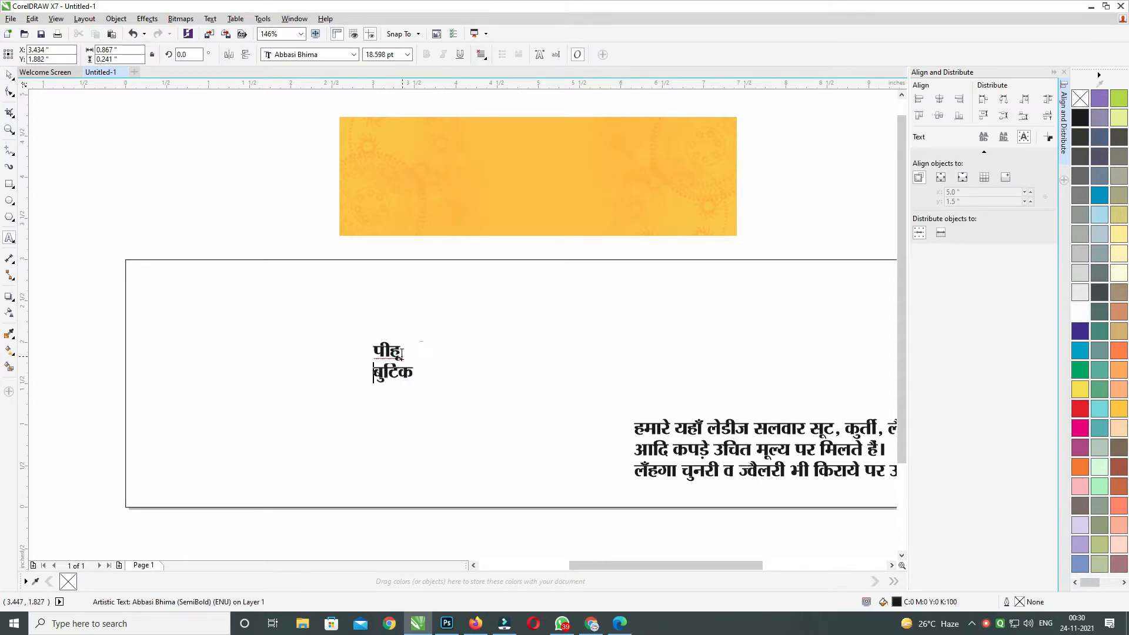
key("ctrl+k")
key("ctrl+space")
left_click_drag(407, 371, 546, 371)
Step: Change the font of the word पीहू to Abbasi Omkar
left_click(401, 359)
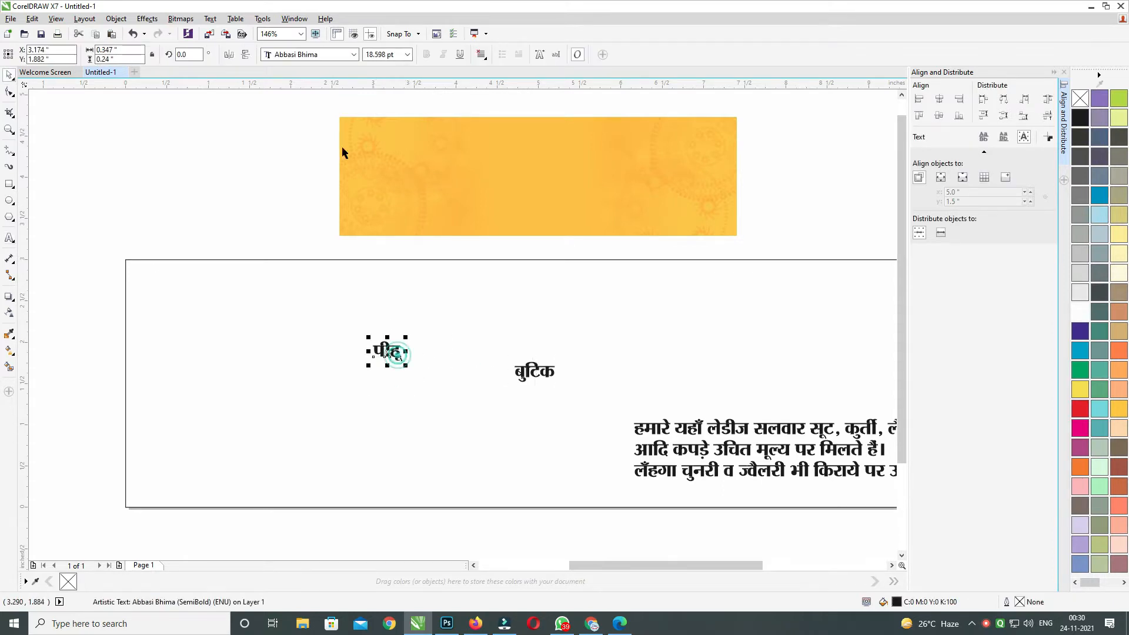
left_click(338, 54)
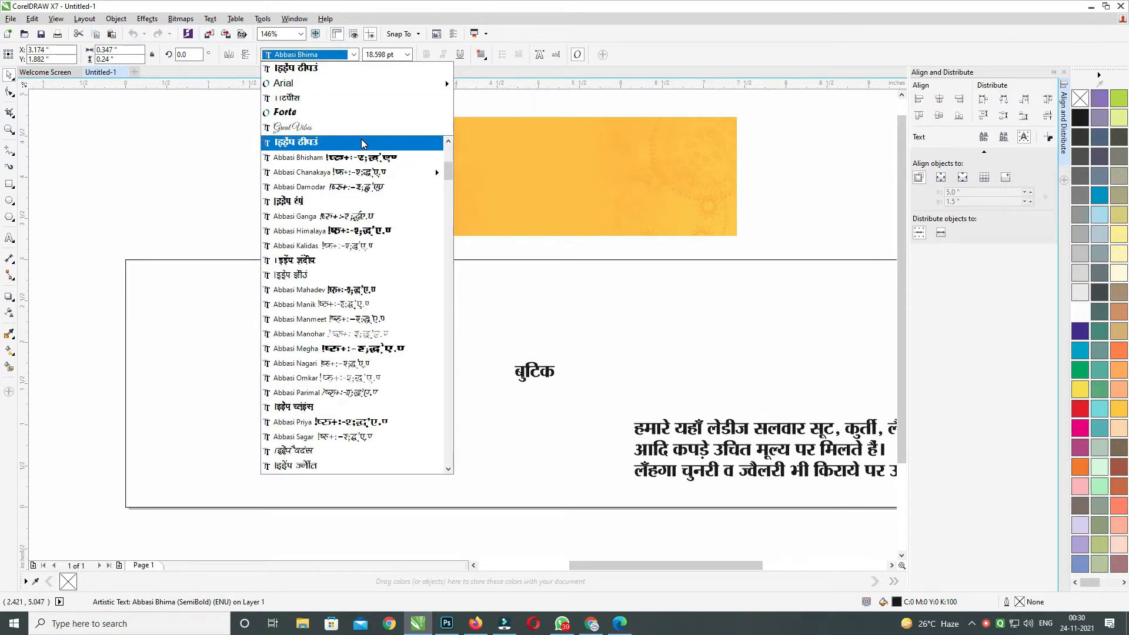
key("Down")
key("Down")
key("Down")
key("Down")
key("Down")
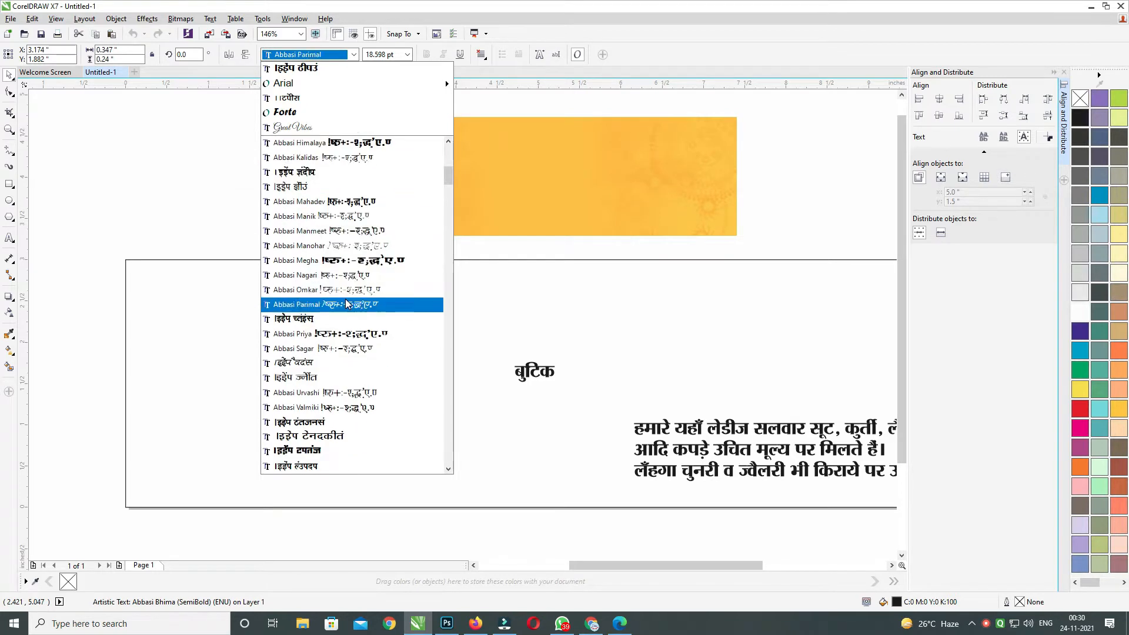
left_click(352, 334)
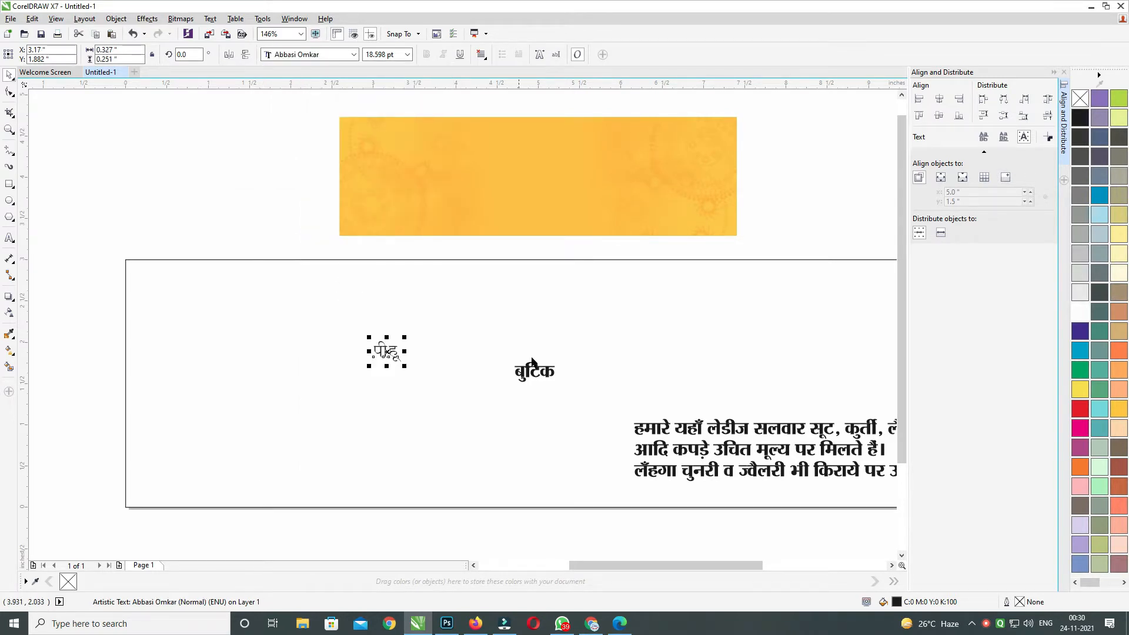
Step: Move बुटिक above the services text and पीहू off the page beyond its upper-left corner
left_click_drag(538, 374, 678, 362)
left_click_drag(206, 214, 496, 390)
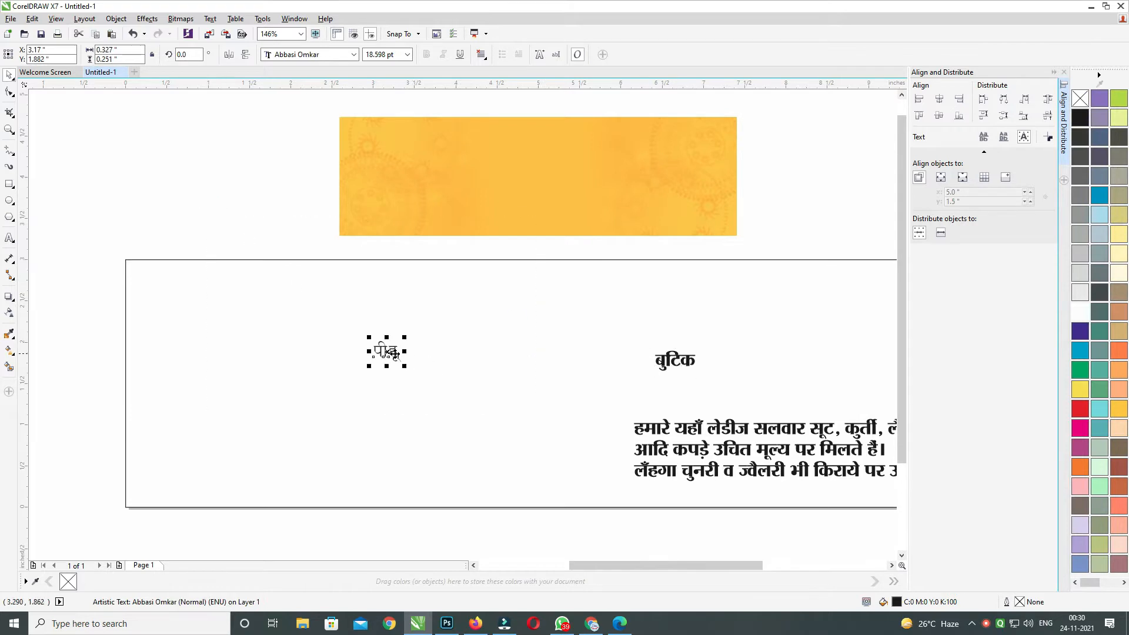
left_click_drag(392, 353, 41, 211)
left_click_drag(103, 218, 67, 173)
Step: Change the font of the word पीहू to Abbasi Ganga
left_click(323, 54)
type("A")
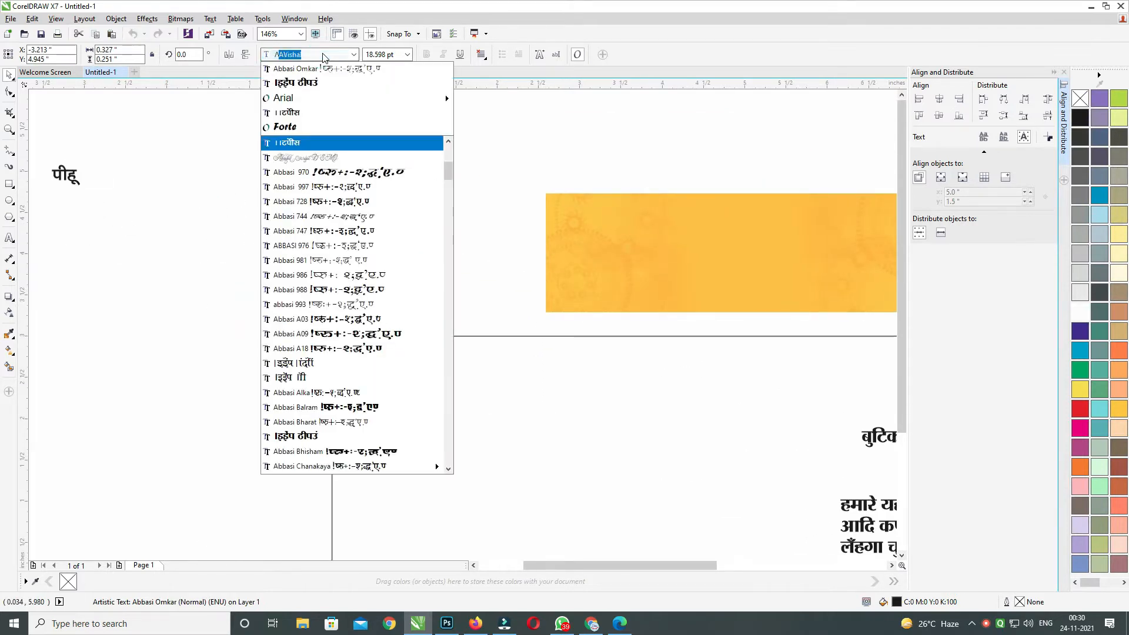
type("n")
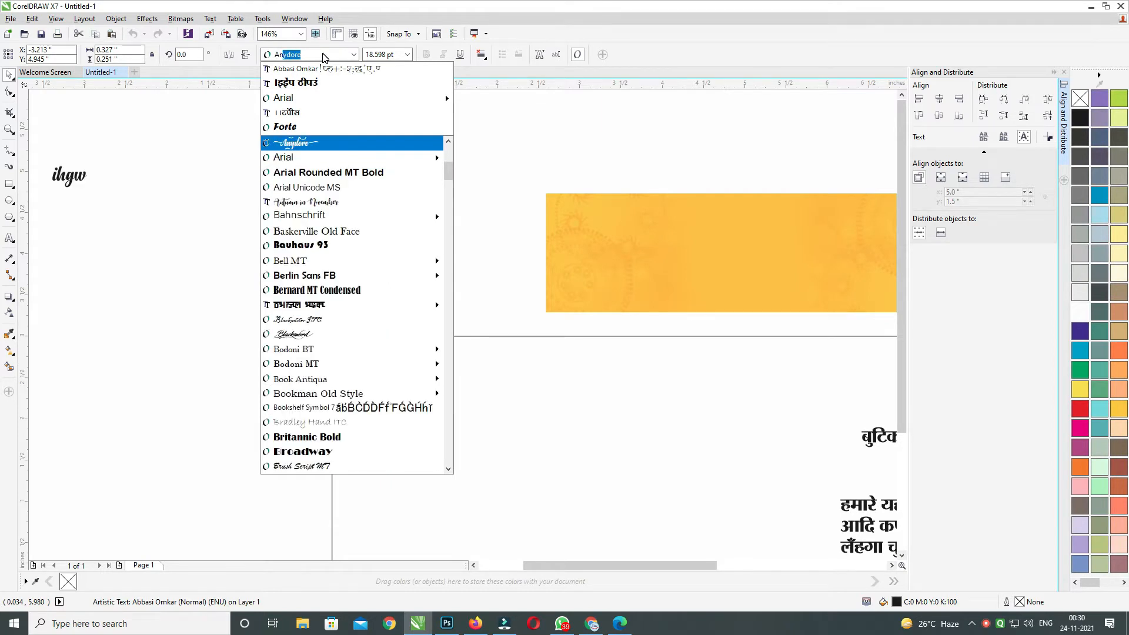
key("BackSpace")
scroll(370, 256, "down", 6)
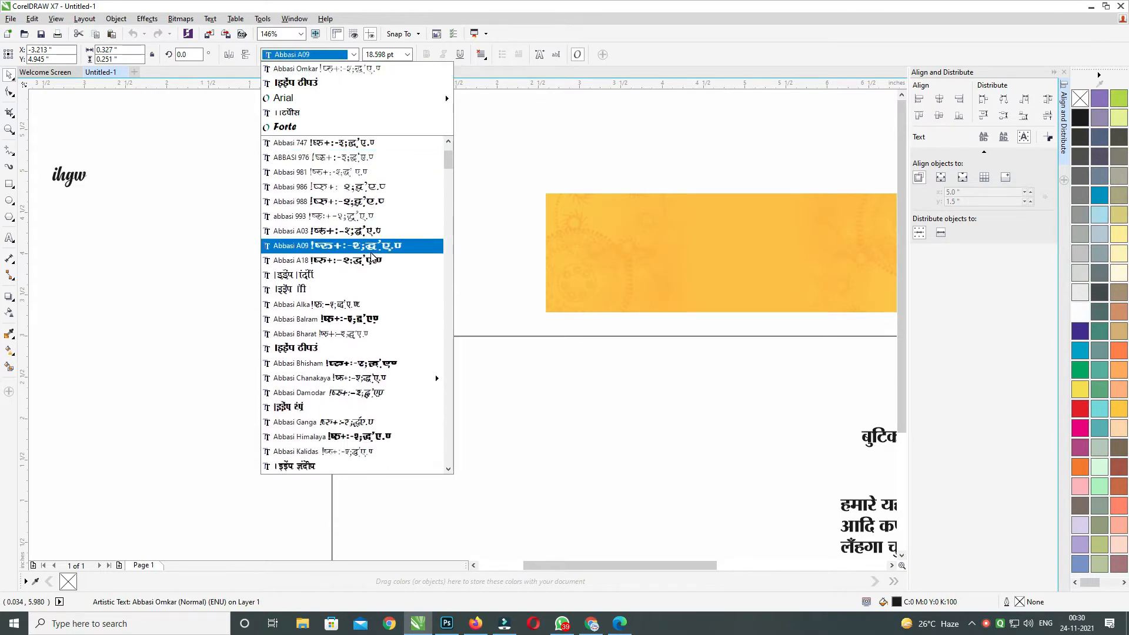
scroll(372, 256, "down", 2)
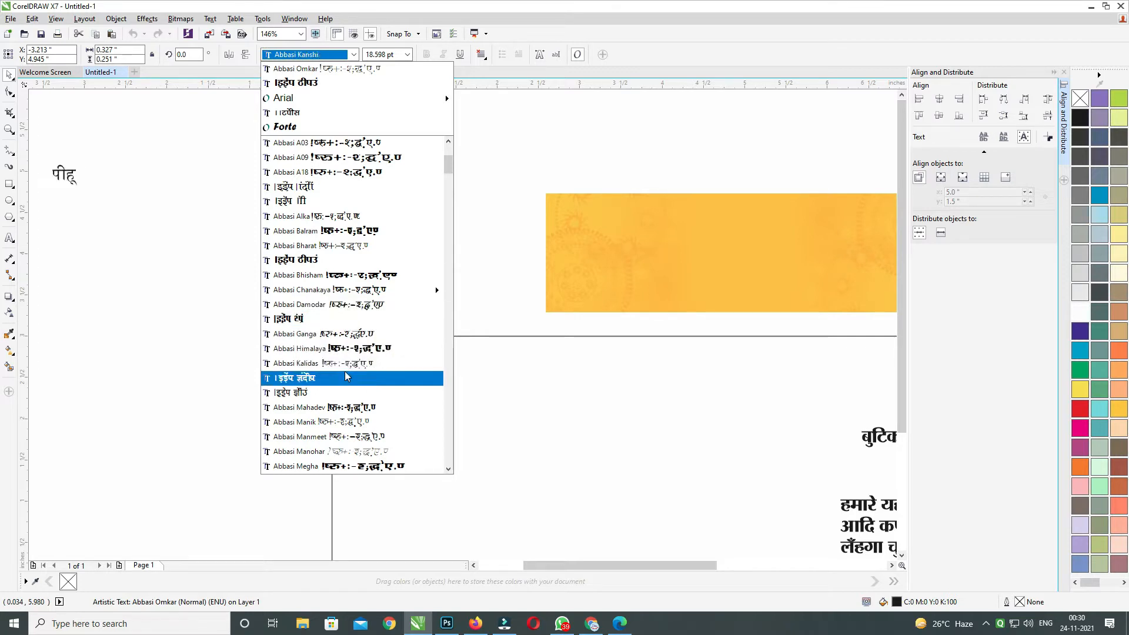
left_click(360, 340)
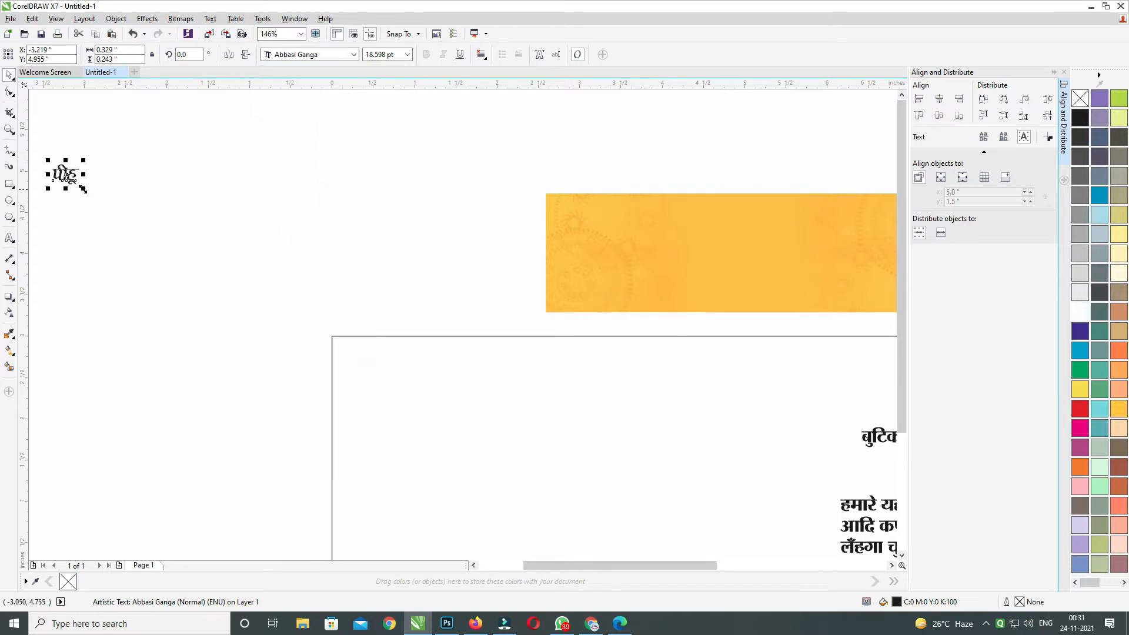
Step: Enlarge पीहू to about 119 pt and place it inside the page at its left end
left_click_drag(83, 189, 230, 296)
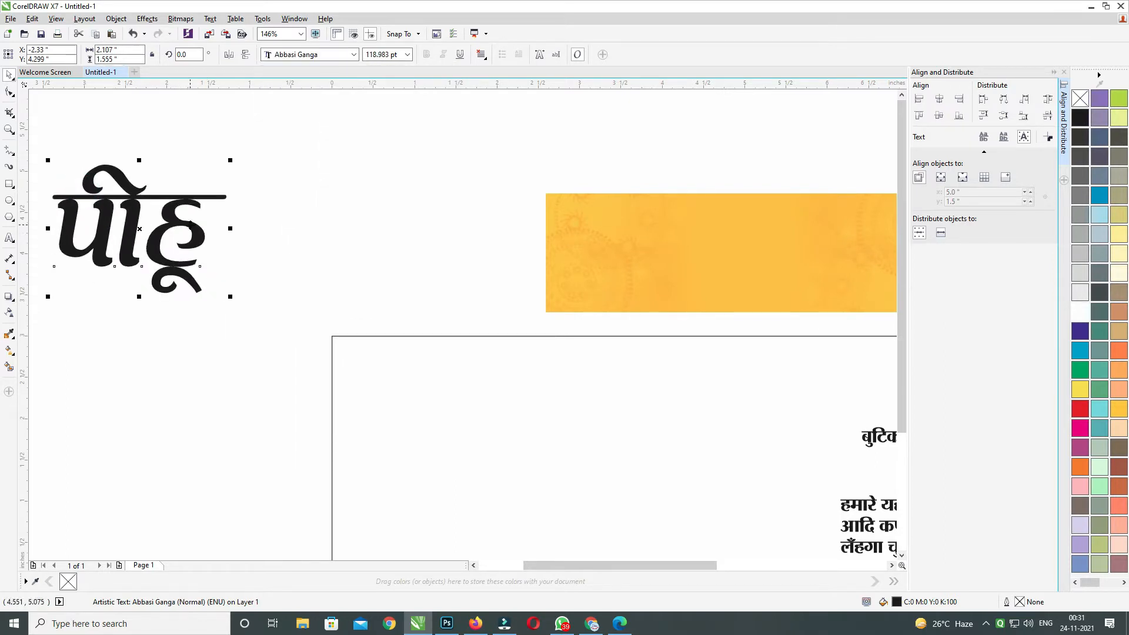
scroll(190, 224, "down", 1)
left_click_drag(190, 225, 354, 320)
scroll(348, 318, "up", 1)
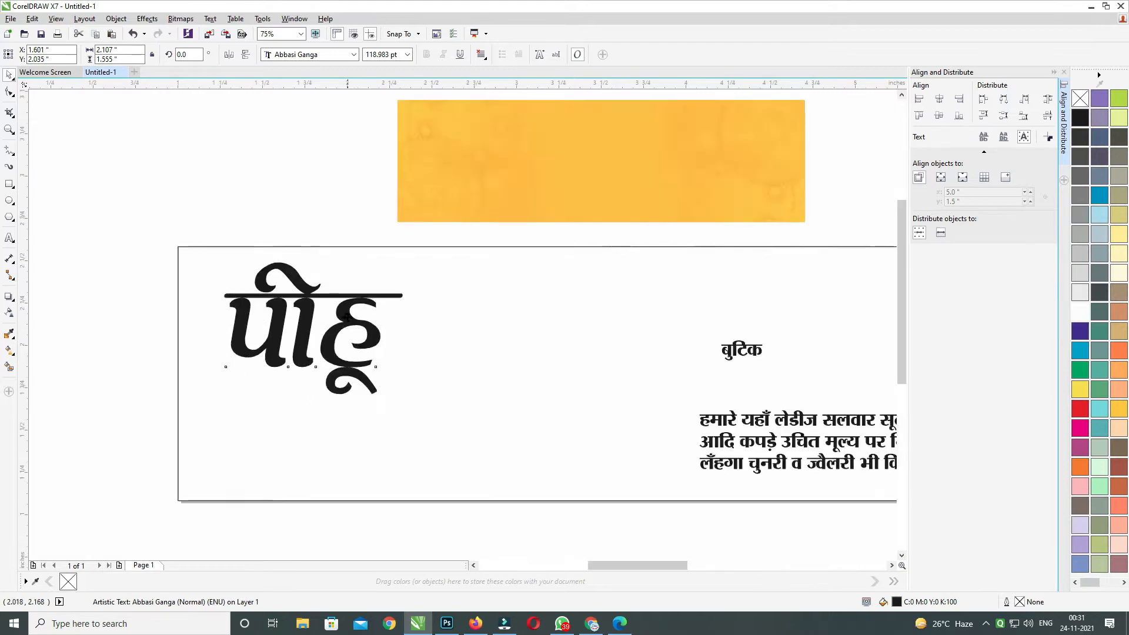
Step: Rotate पीहू about 5 degrees counterclockwise and enlarge it to about 140 pt, keeping it near the page's upper-left corner
scroll(348, 317, "up", 1)
left_click(351, 305)
left_click_drag(457, 191, 457, 209)
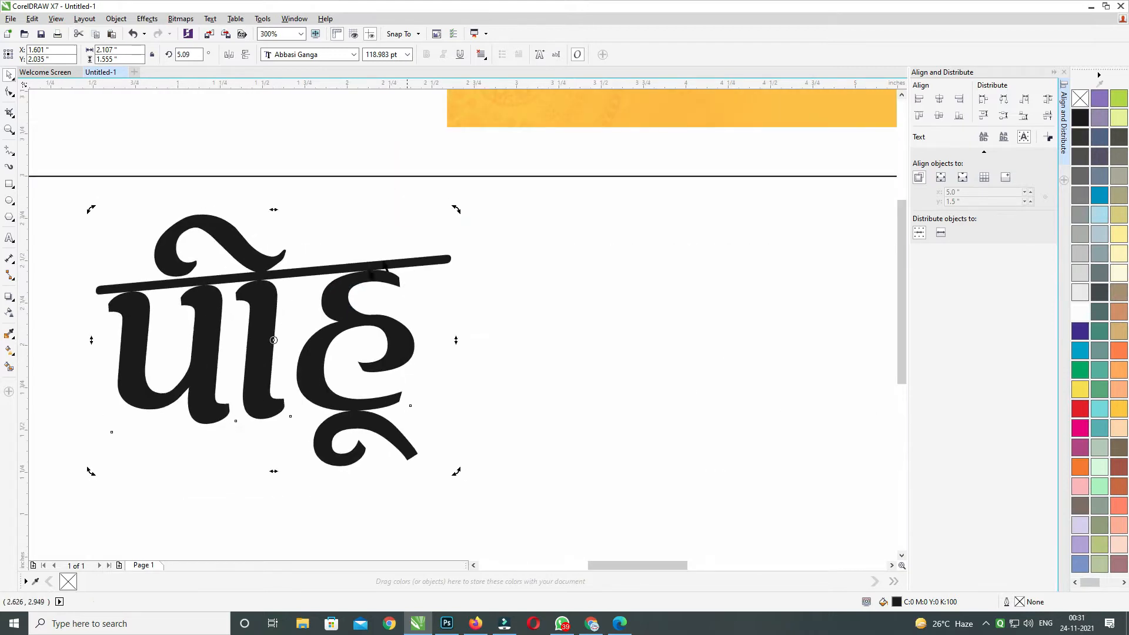
scroll(358, 275, "down", 1)
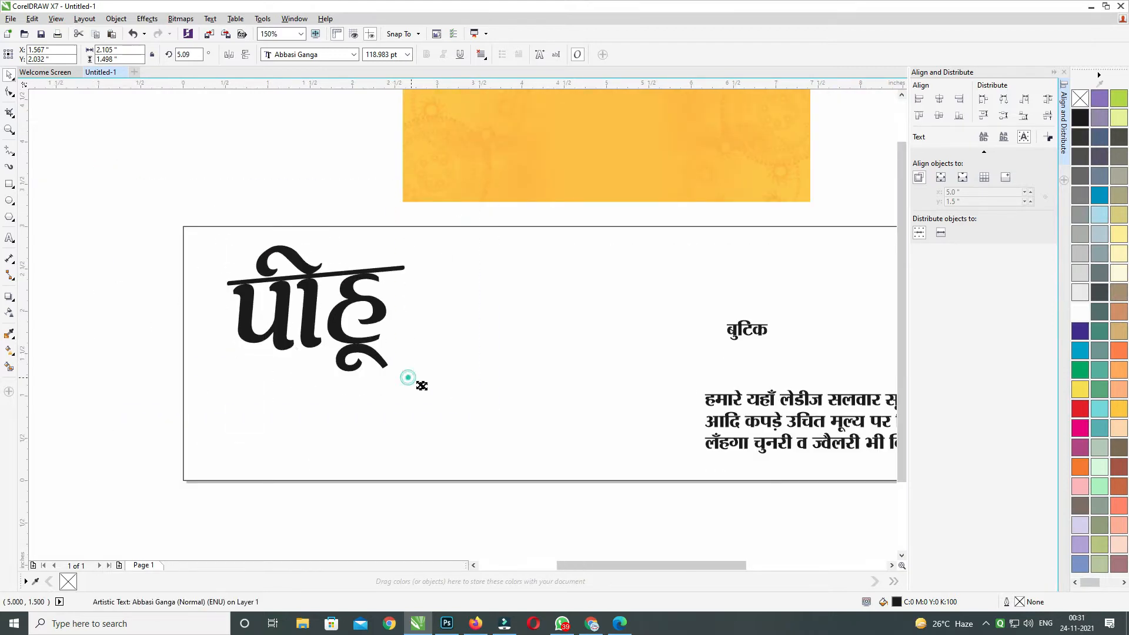
left_click_drag(422, 386, 438, 397)
left_click_drag(342, 341, 342, 352)
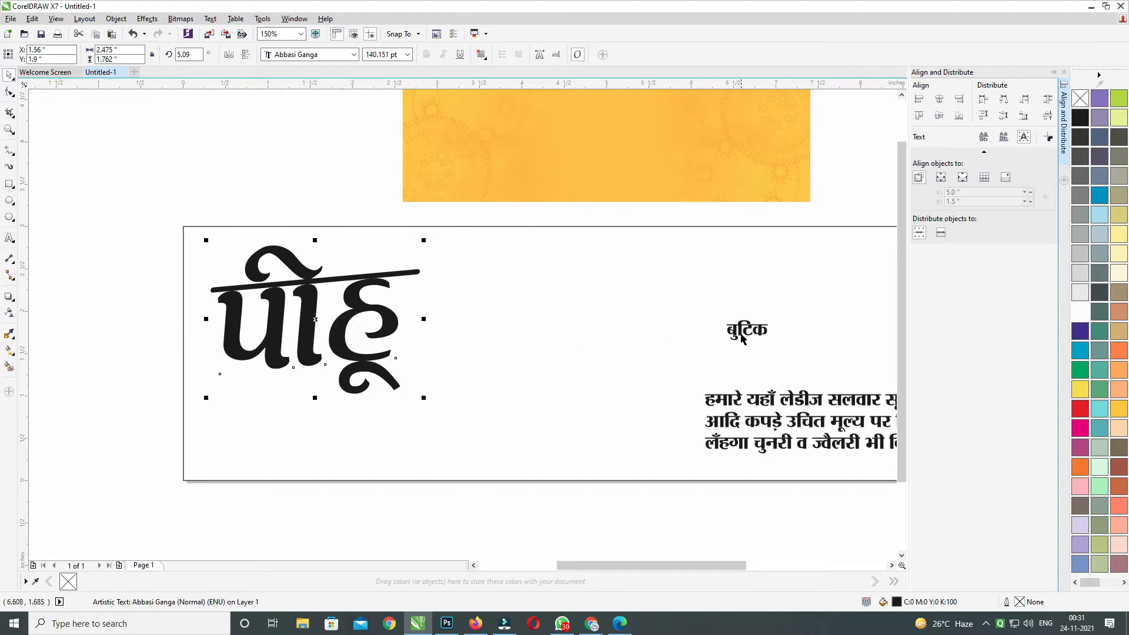
Step: Place बुटिक beneath पीहू at about 75 pt and skew it slightly to the right
left_click_drag(740, 337, 488, 488)
scroll(306, 444, "up", 1)
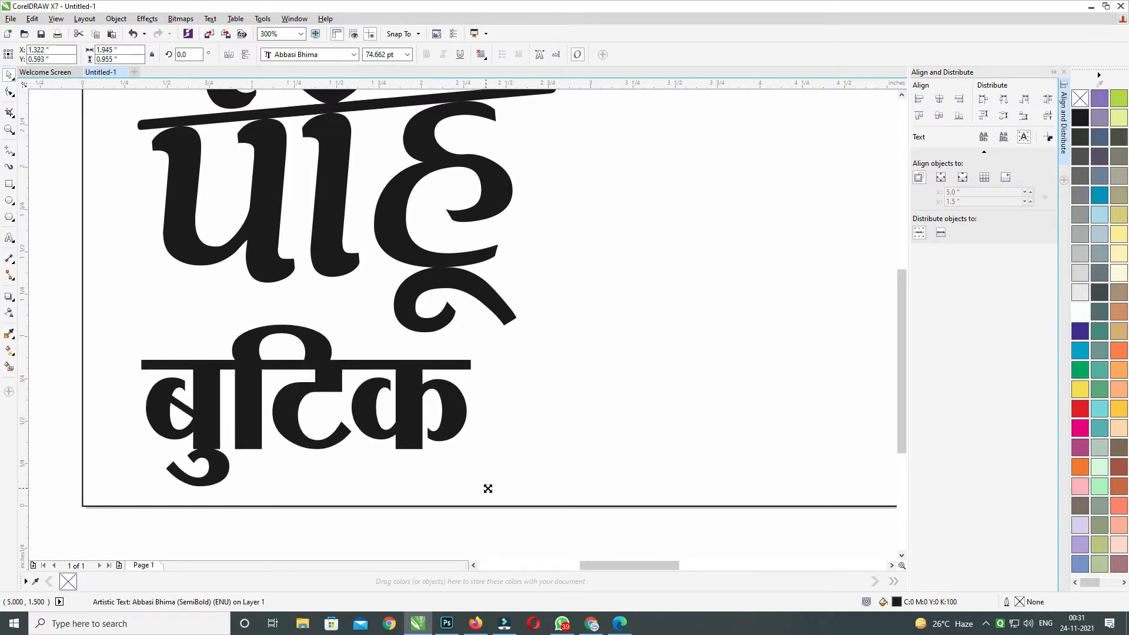
left_click(409, 375)
left_click_drag(306, 321, 317, 321)
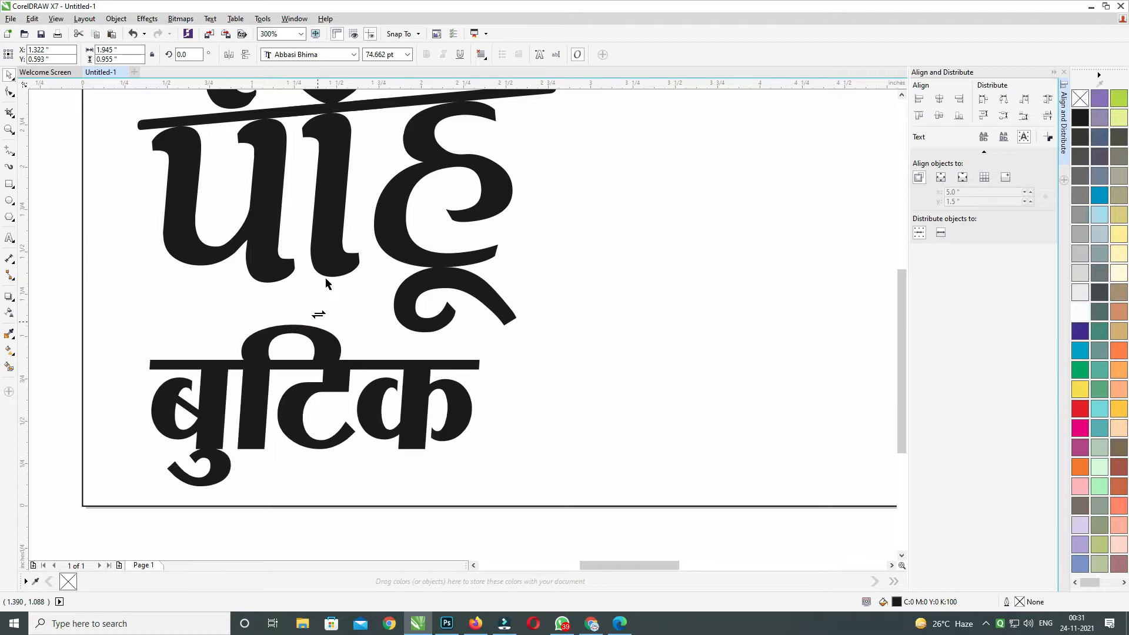
Step: Enlarge बुटिक to about 81 pt, stretch it slightly wider, and align its left edge with पीहू
left_click(327, 236, "shift")
key("l")
left_click_drag(37, 281, 510, 532)
left_click_drag(302, 319, 301, 306)
left_click_drag(471, 399, 480, 398)
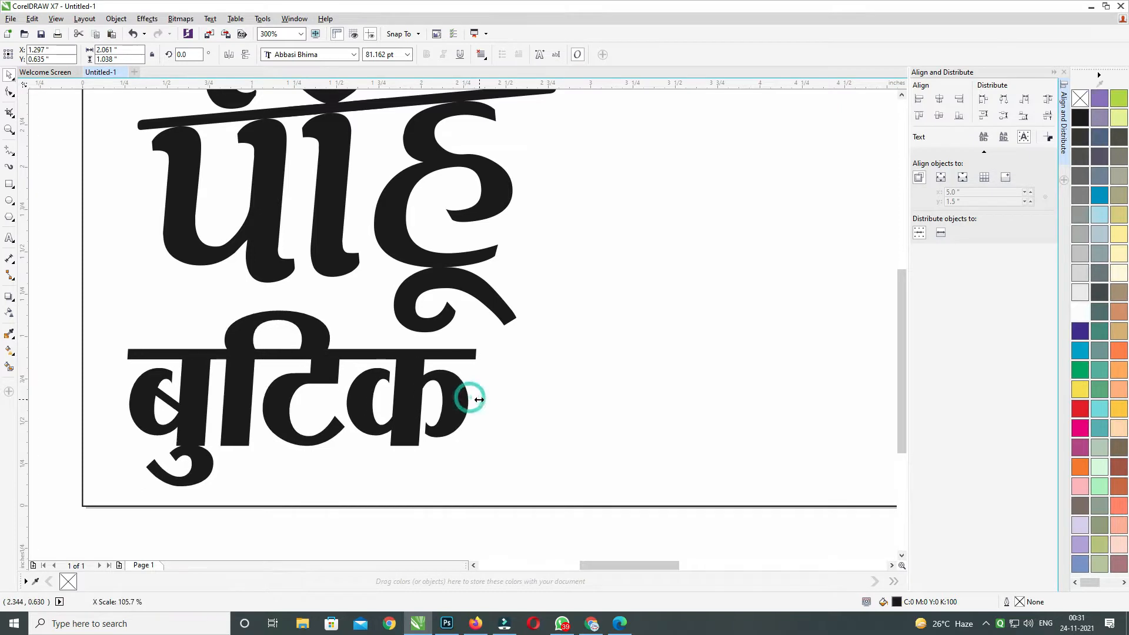
left_click(327, 252, "shift")
key("l")
Step: Group पीहू and बुटिक and scale the group up to about 2.53 by 2.72 inches
scroll(346, 298, "down", 1)
scroll(346, 297, "down", 1)
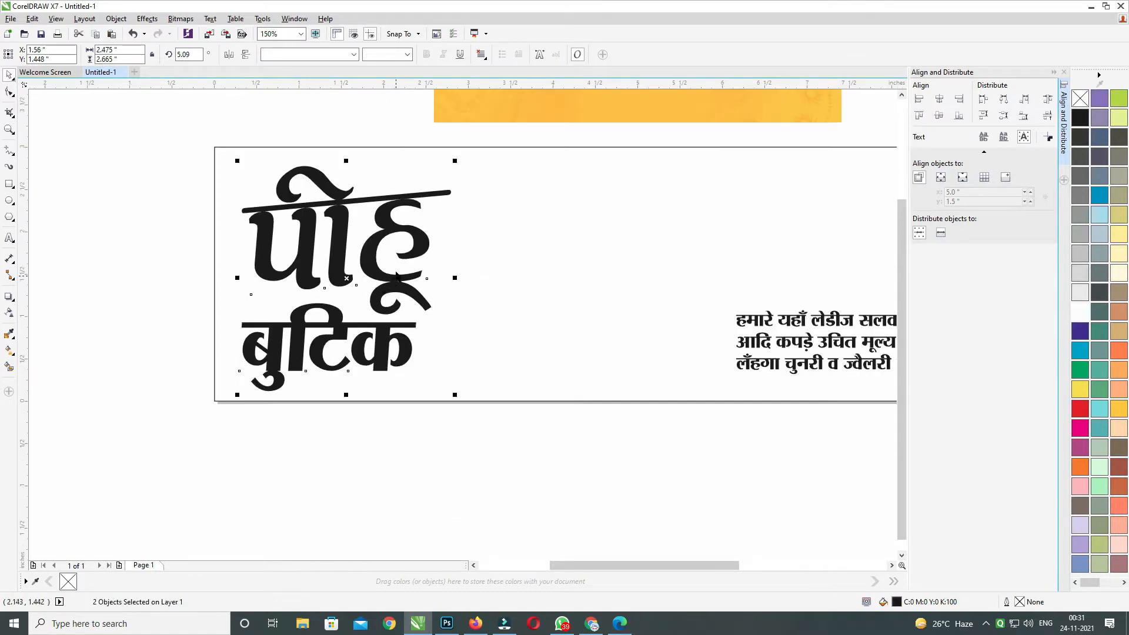
key("ctrl+g")
left_click_drag(457, 163, 460, 160)
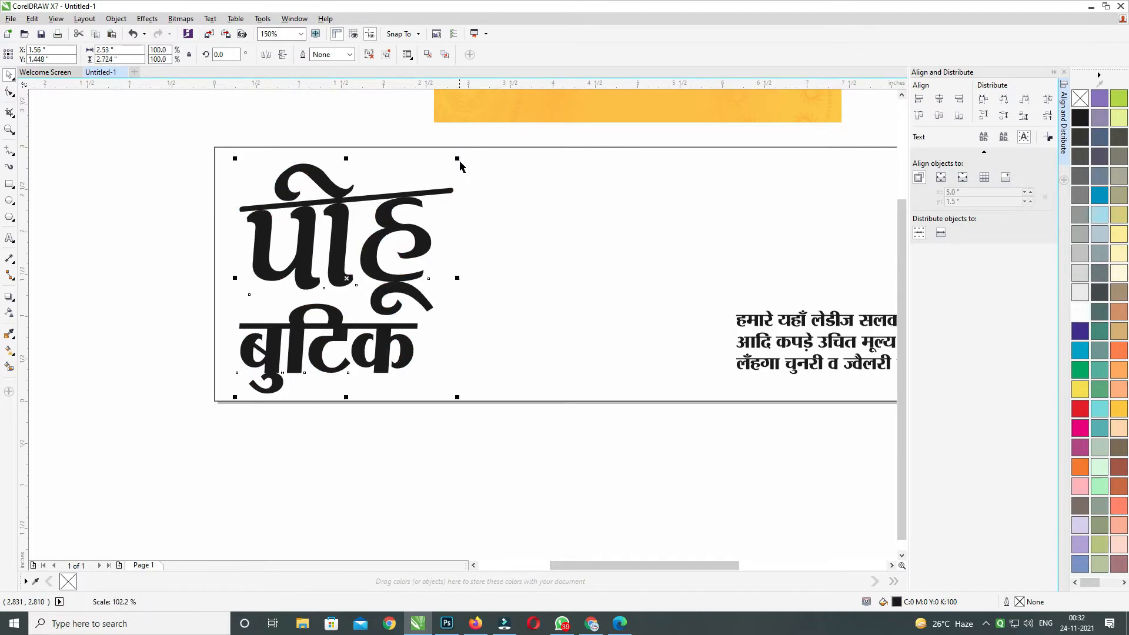
Step: Center the title group vertically on the 10 by 3 inch banner rectangle
left_click(512, 257, "shift")
left_click_drag(706, 332, 584, 381)
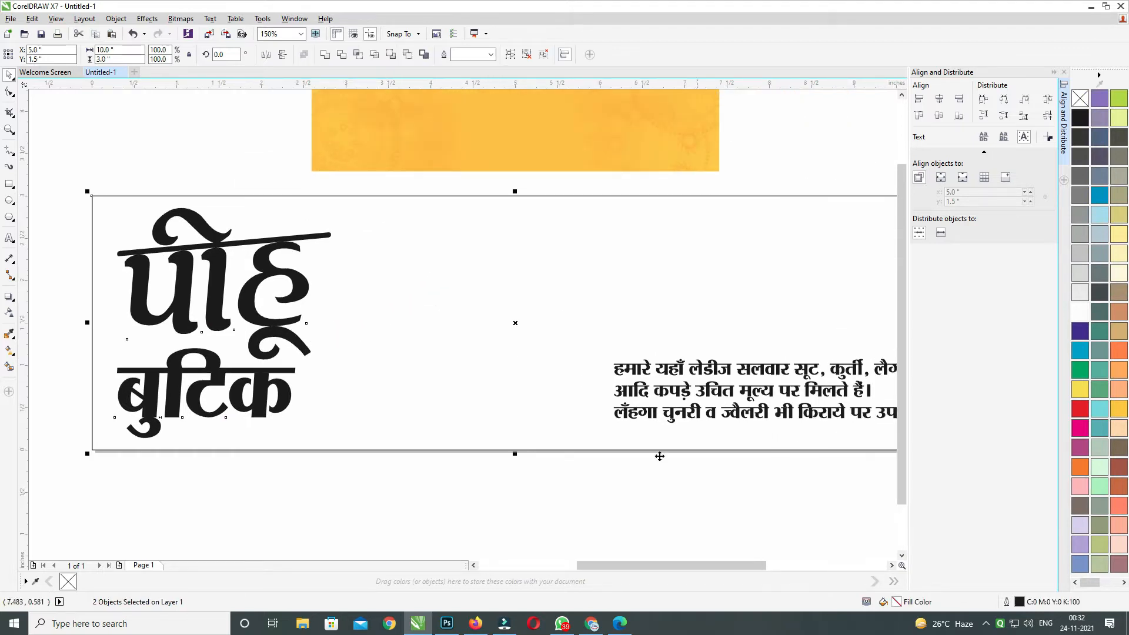
left_click(651, 467)
Step: Try to center the yellow background image on the page
left_click(664, 370)
left_click_drag(665, 370, 623, 404)
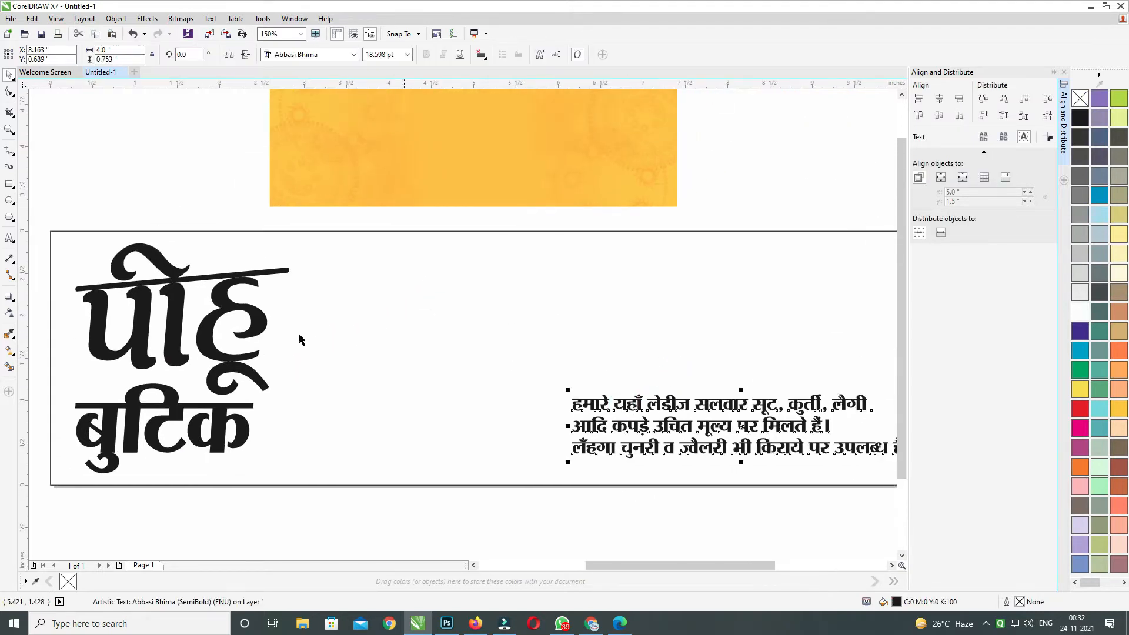
left_click(257, 325)
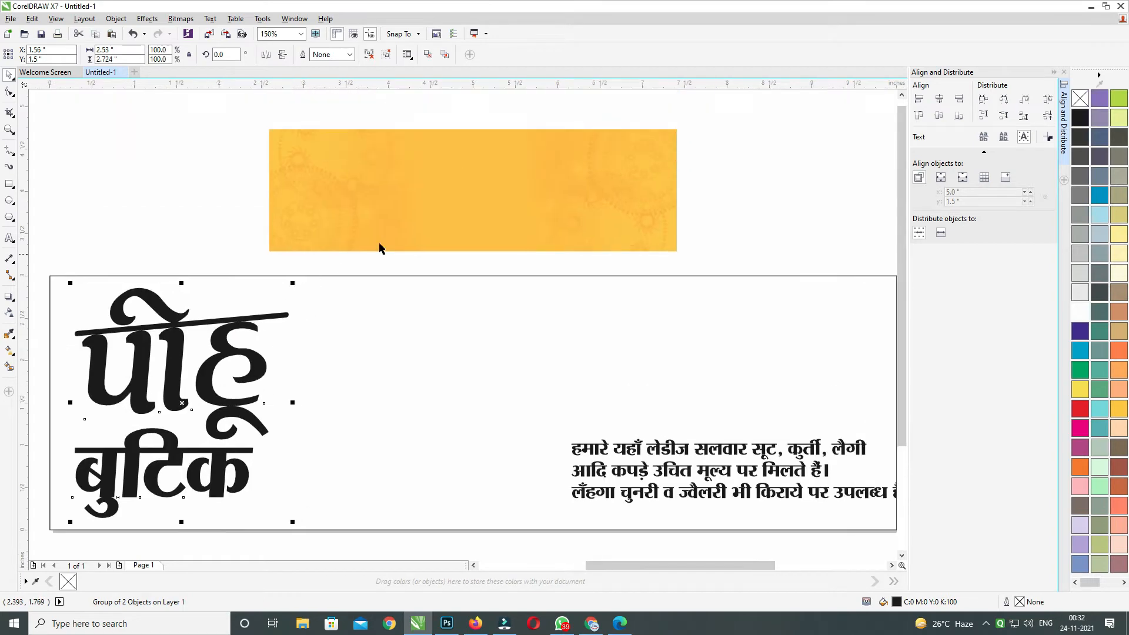
left_click(379, 244)
left_click_drag(434, 172, 493, 414)
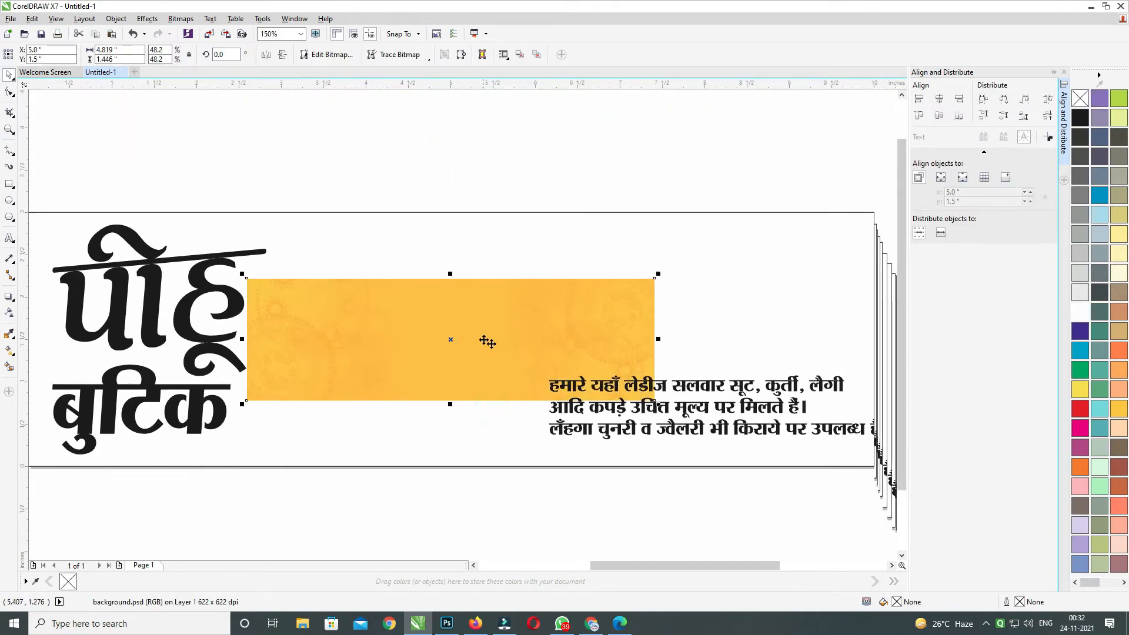
key("ctrl+z")
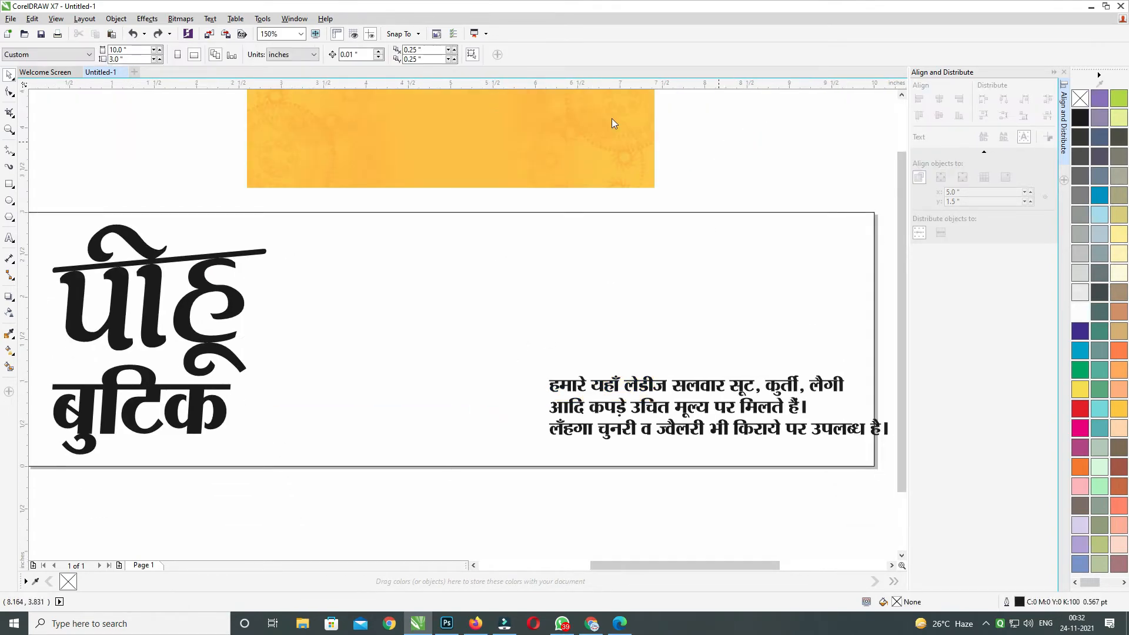
Step: Import the PSD photos 81Cvk-g-HhL._UL1500_ and 918xI4HJ1GL._UL1500_ from Downloads and place them on the banner
key("ctrl+i")
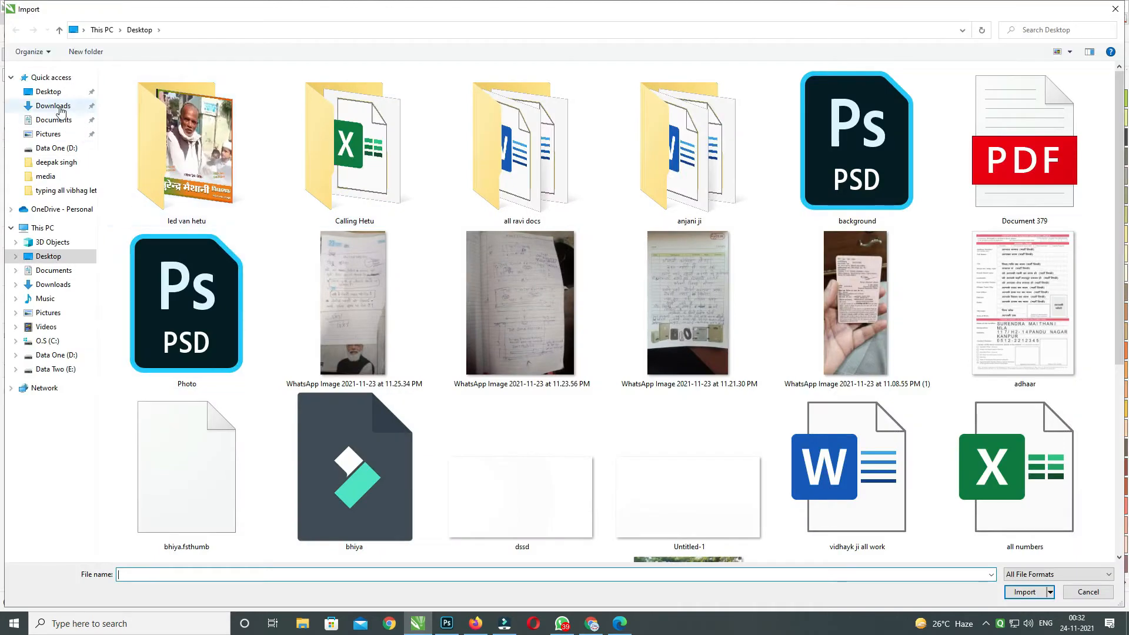
left_click(53, 106)
left_click(374, 168)
left_click(525, 159, "ctrl")
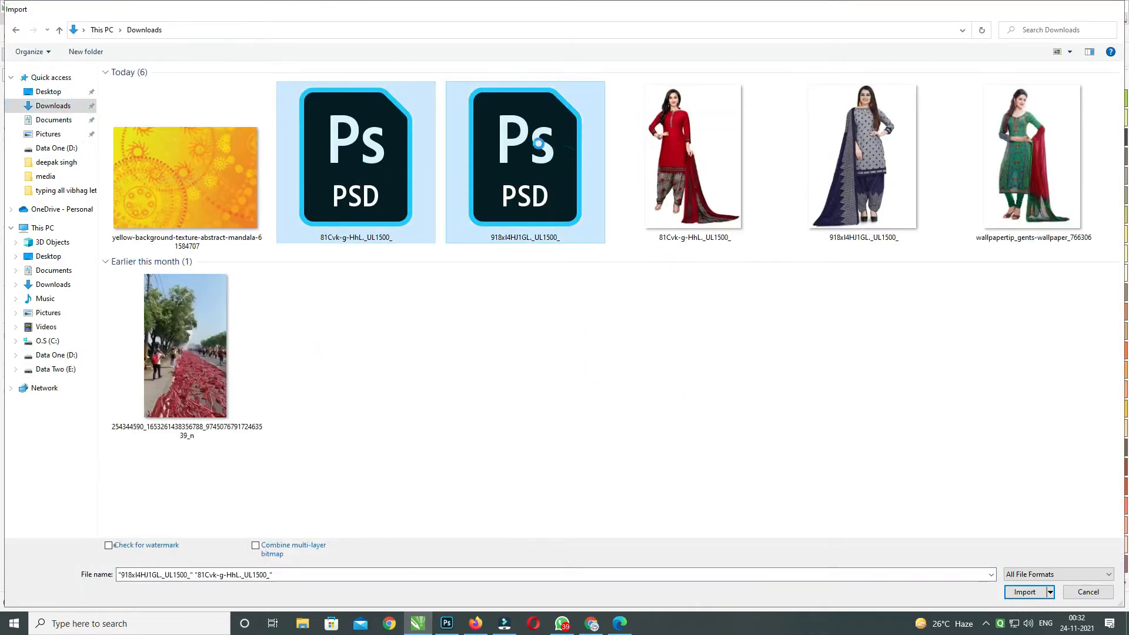
key("Return")
left_click(347, 196)
left_click(486, 201)
key("F3")
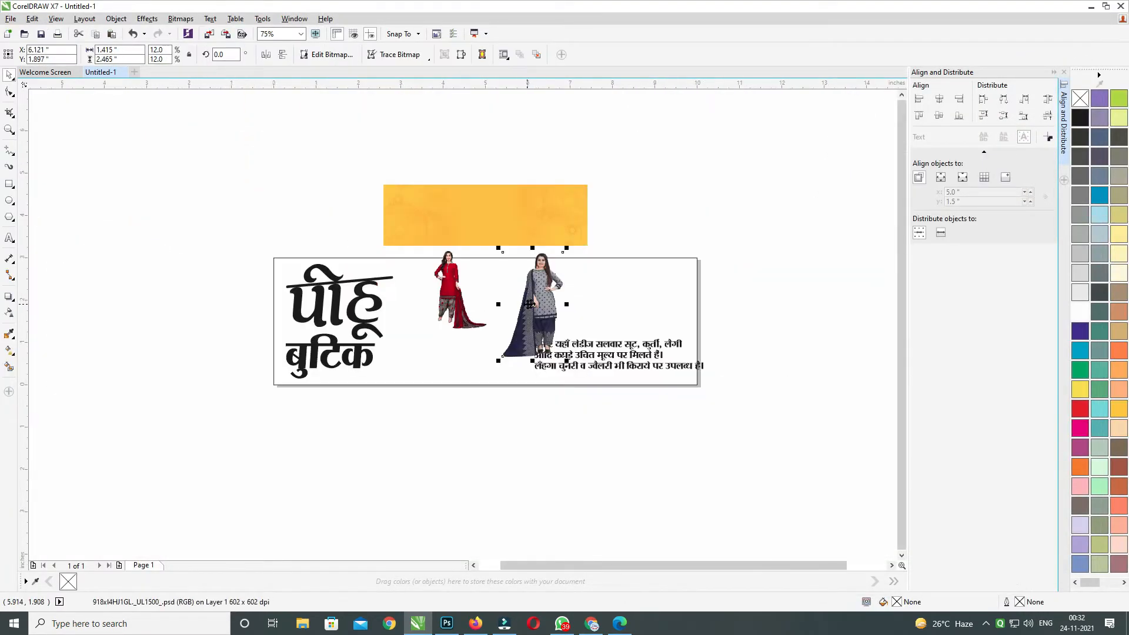
Step: Move the services text below the page and the photo of the woman in grey to the banner's right end
left_click_drag(535, 302, 425, 317)
scroll(432, 313, "up", 1)
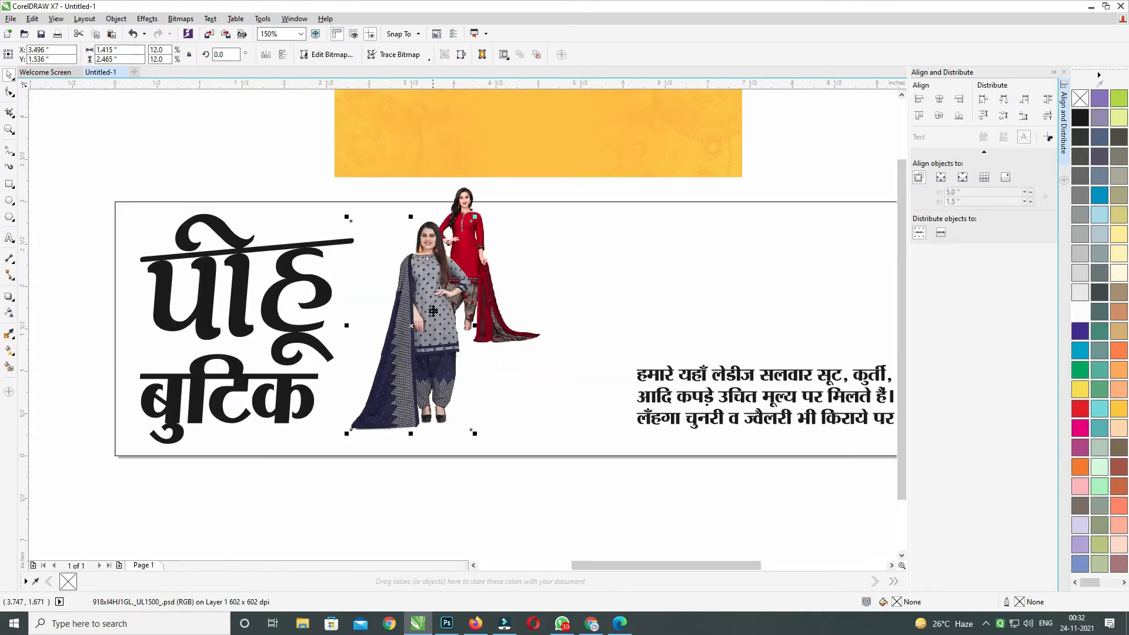
left_click_drag(678, 376, 493, 430)
scroll(574, 348, "down", 1)
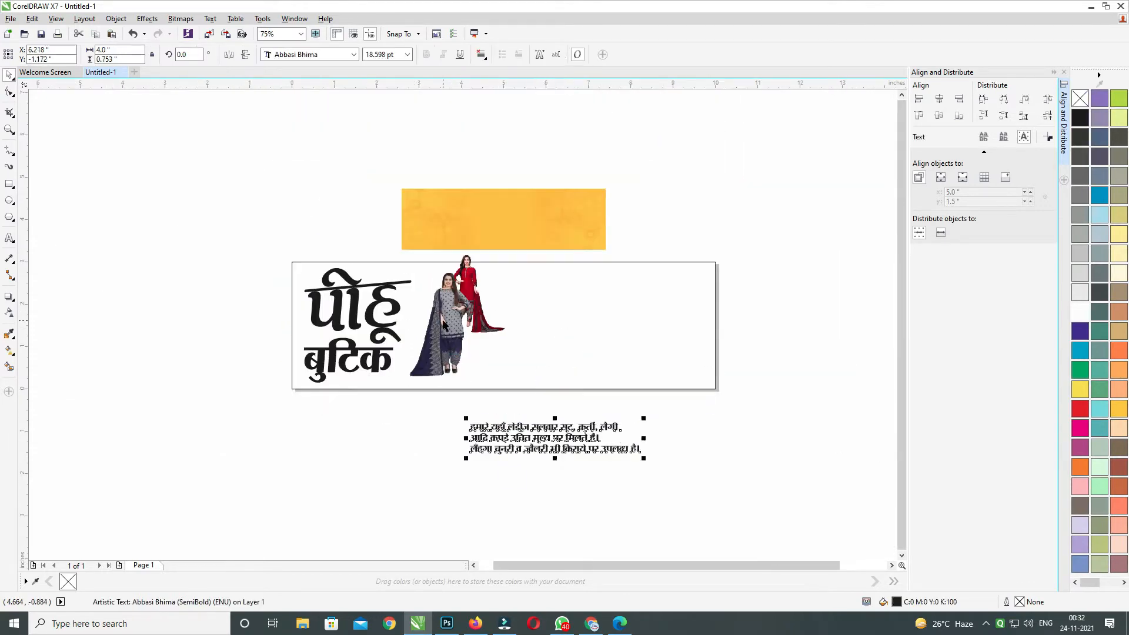
left_click_drag(453, 333, 684, 332)
scroll(684, 333, "up", 2)
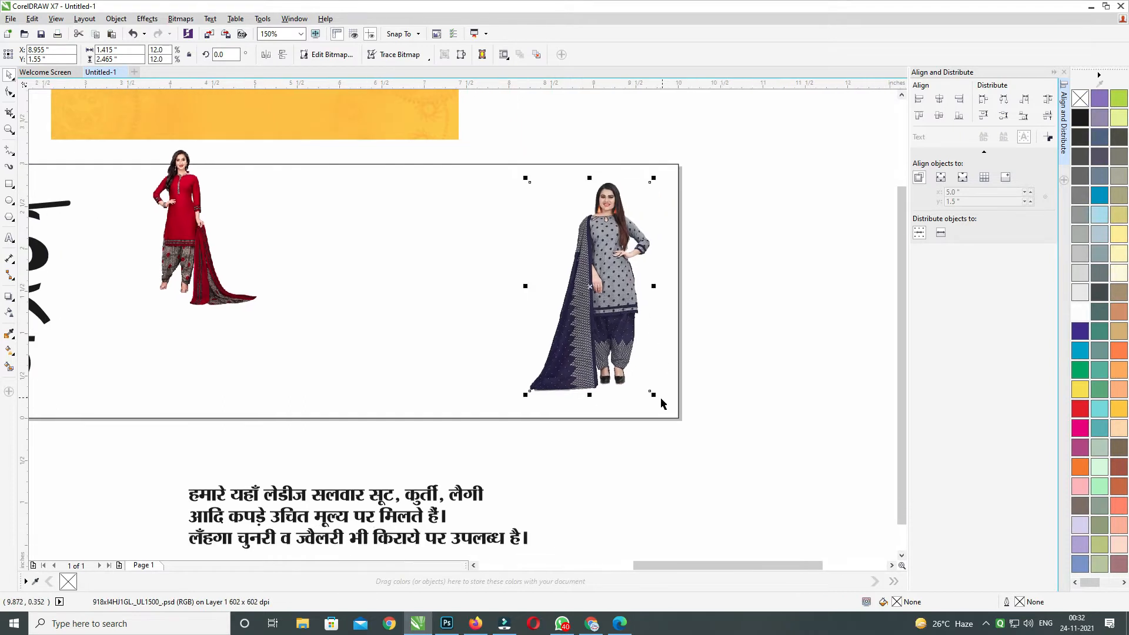
Step: Enlarge the photo of the woman in grey and center it vertically on the banner rectangle
left_click_drag(654, 395, 663, 411)
left_click_drag(592, 342, 612, 351)
left_click(457, 300, "shift")
left_click(605, 152)
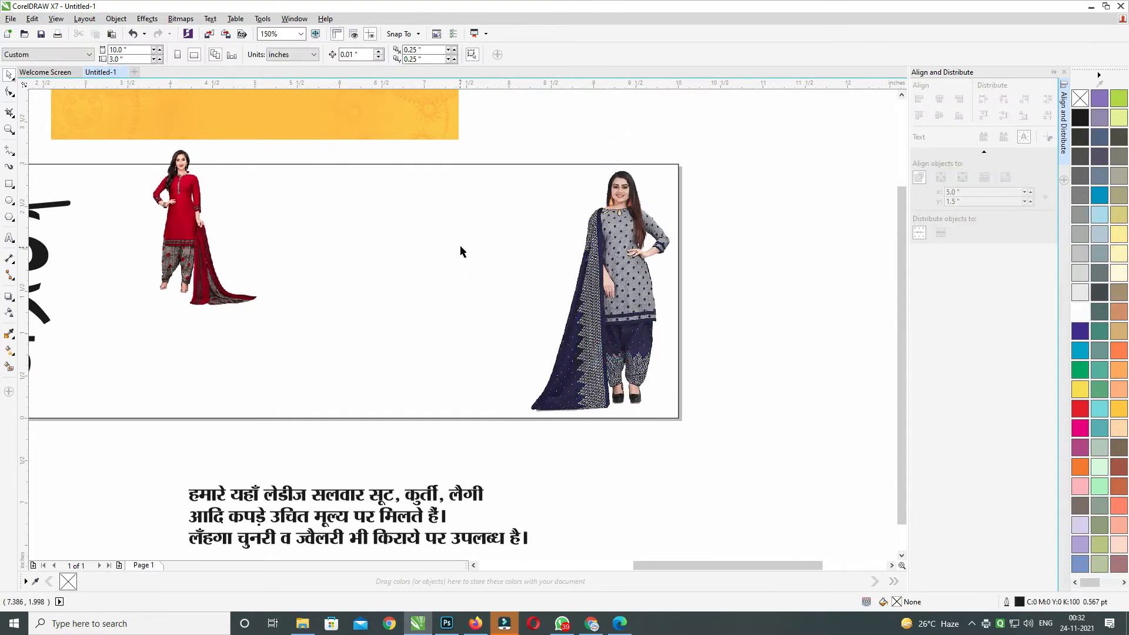
Step: Move the photo of the woman in red off the page, beyond the banner's right end
scroll(461, 253, "left", 3)
left_click(284, 207)
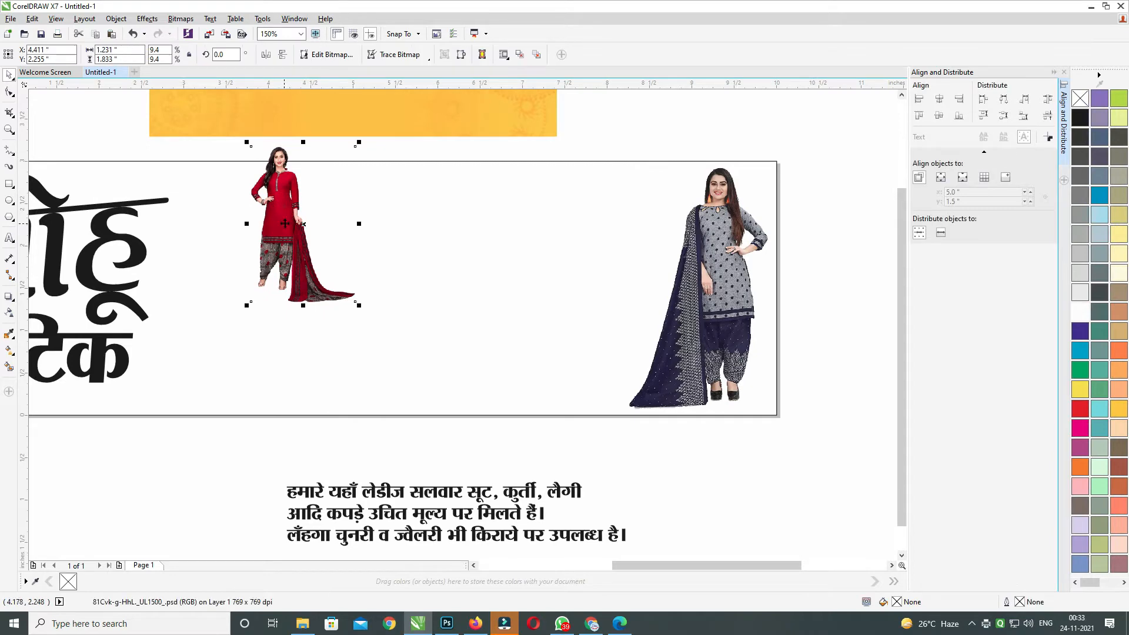
scroll(289, 210, "down", 4)
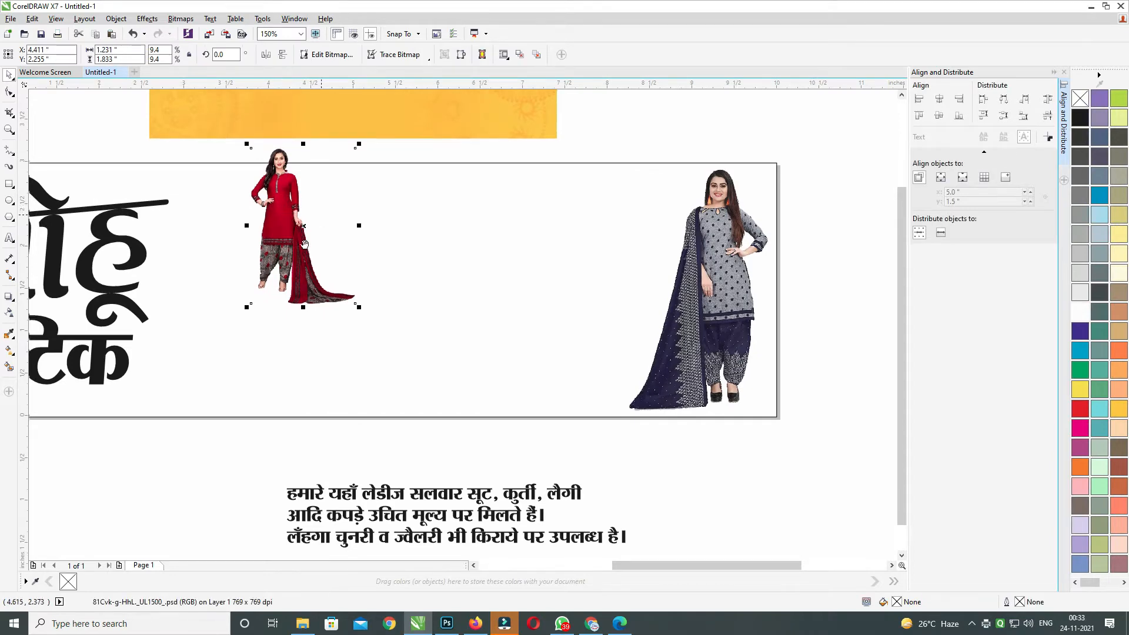
left_click_drag(285, 237, 664, 258)
Step: Enlarge the title group and widen it to about 3.09 by 2.81 inches
left_click(200, 252)
left_click_drag(86, 171, 341, 400)
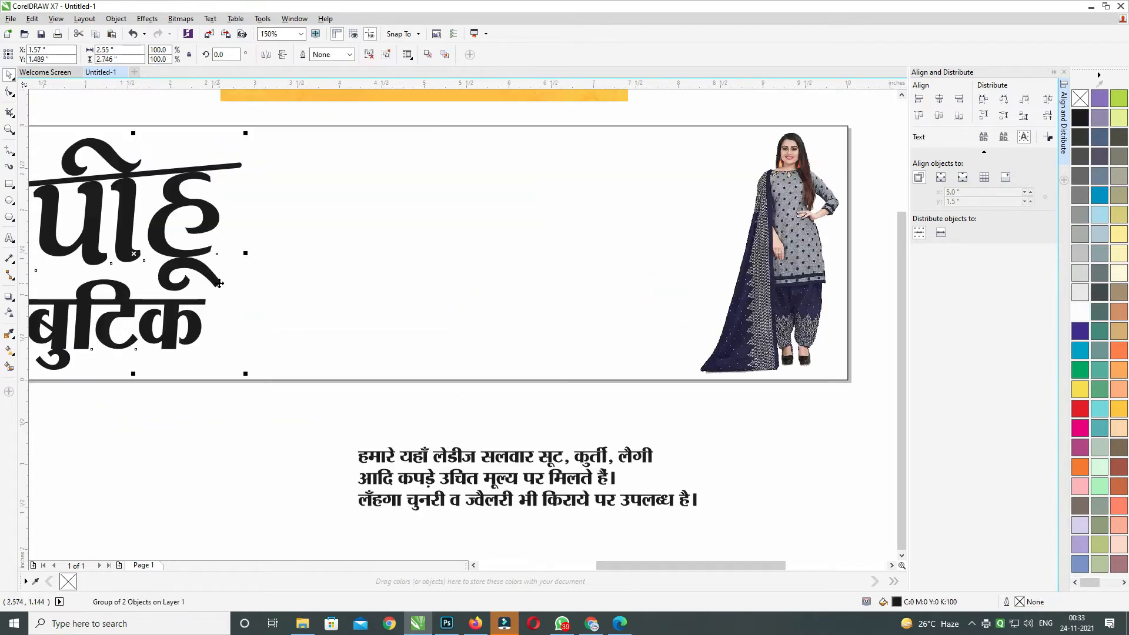
scroll(234, 328, "up", 4)
left_click_drag(249, 377, 251, 379)
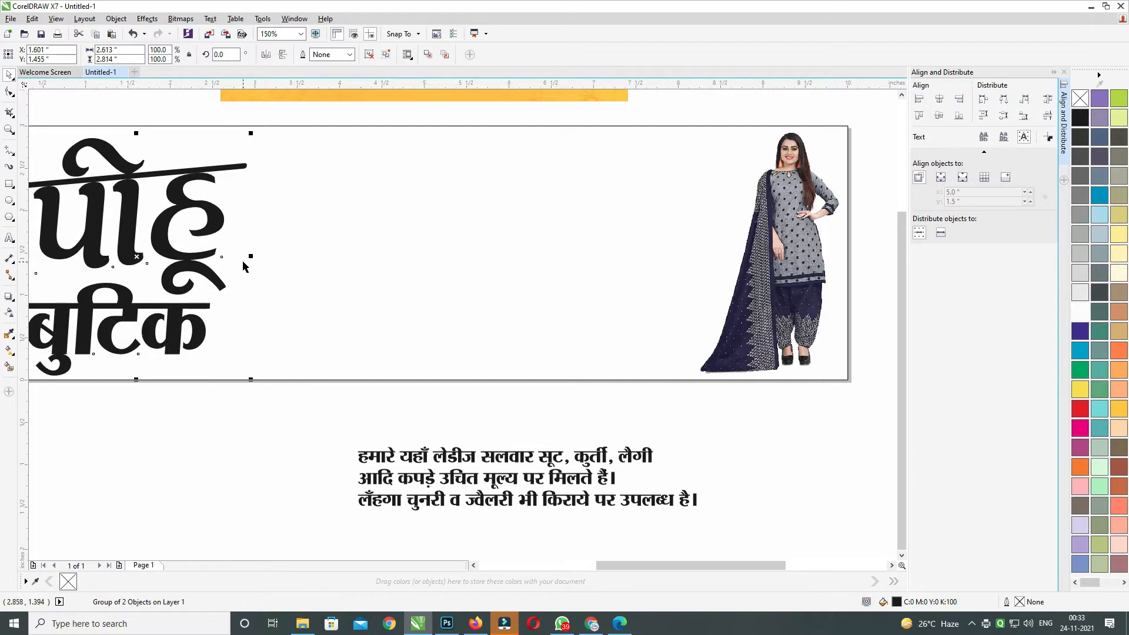
left_click_drag(250, 256, 292, 257)
scroll(263, 273, "down", 2)
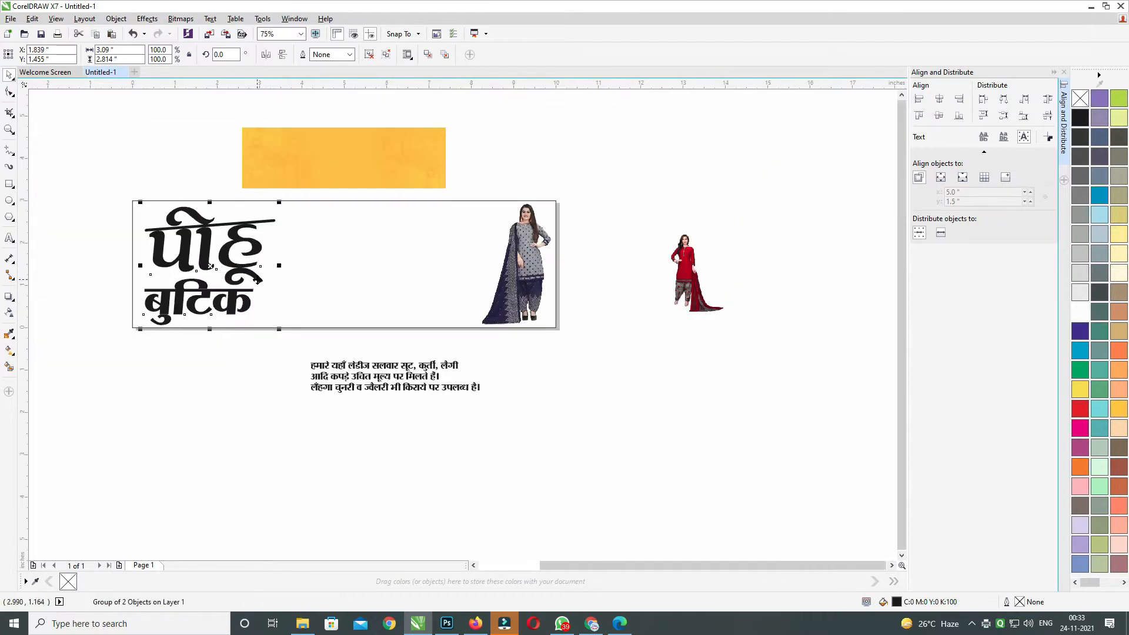
scroll(257, 263, "up", 2)
Step: Skew the title group slightly so its right side rises, and center it vertically on the banner rectangle
left_click(257, 239)
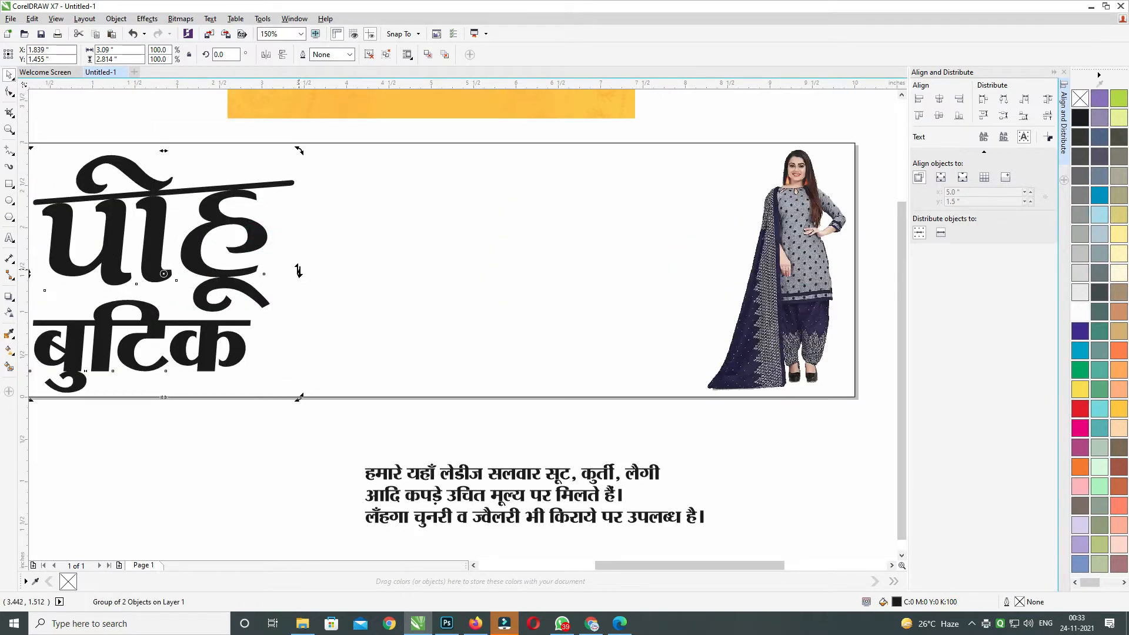
left_click_drag(300, 273, 299, 261)
scroll(294, 288, "down", 1)
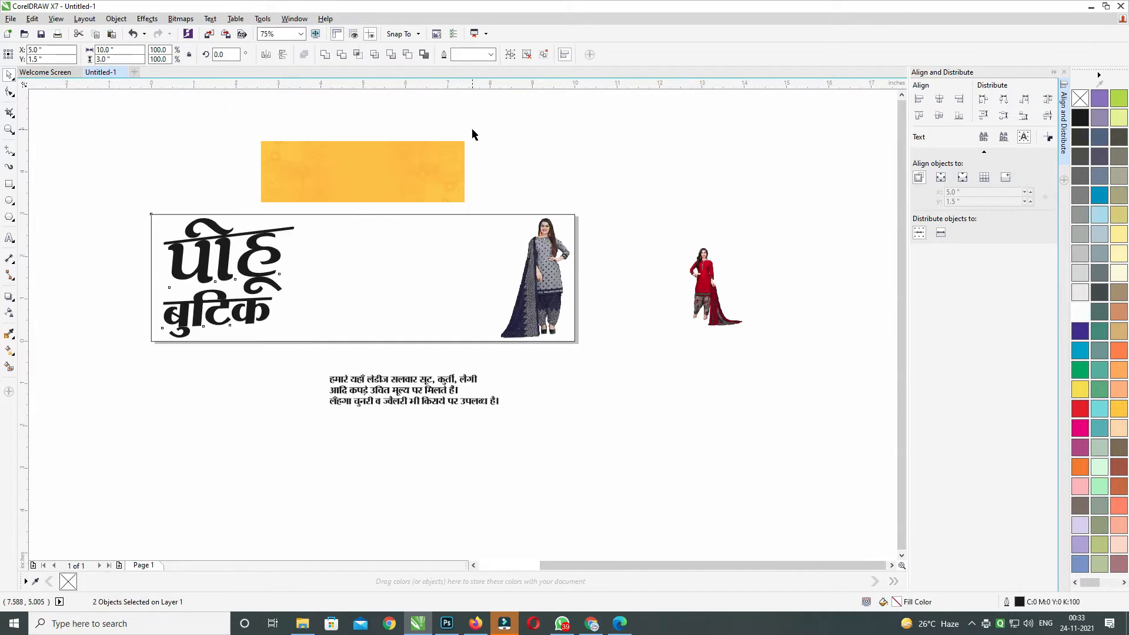
Step: Center the yellow background image on the banner rectangle
left_click(405, 152)
left_click(371, 385)
left_click(415, 191)
key("p")
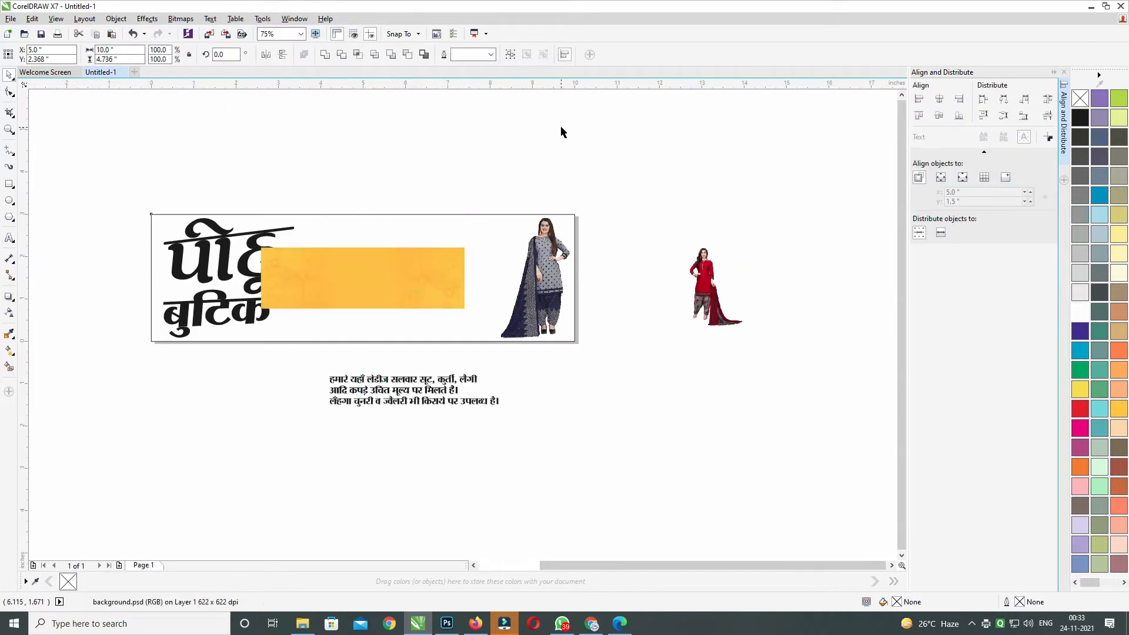
left_click(561, 128)
left_click(409, 283)
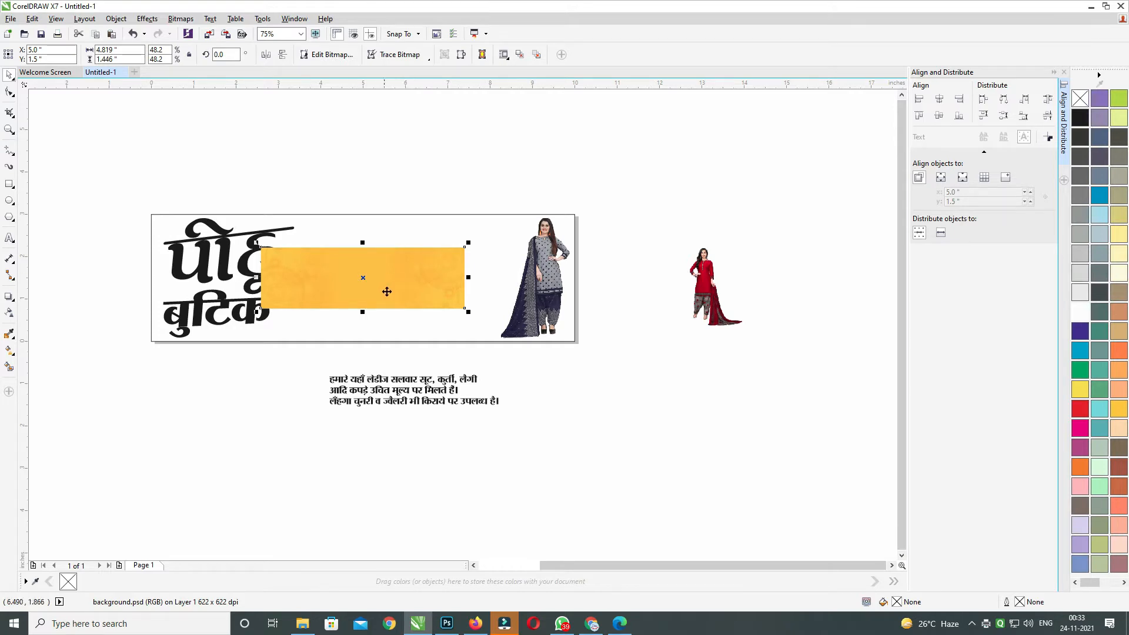
Step: Enlarge the yellow background from its center to about 10.11 by 3.03 inches and place it behind the title and photo
left_click_drag(469, 313, 579, 363)
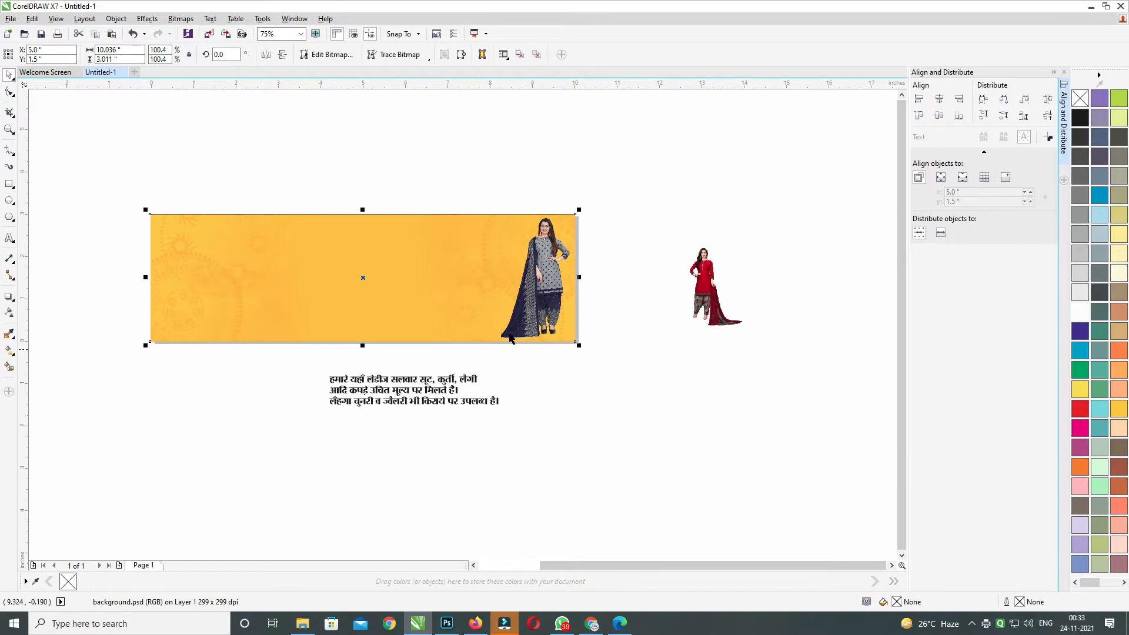
scroll(511, 338, "up", 3)
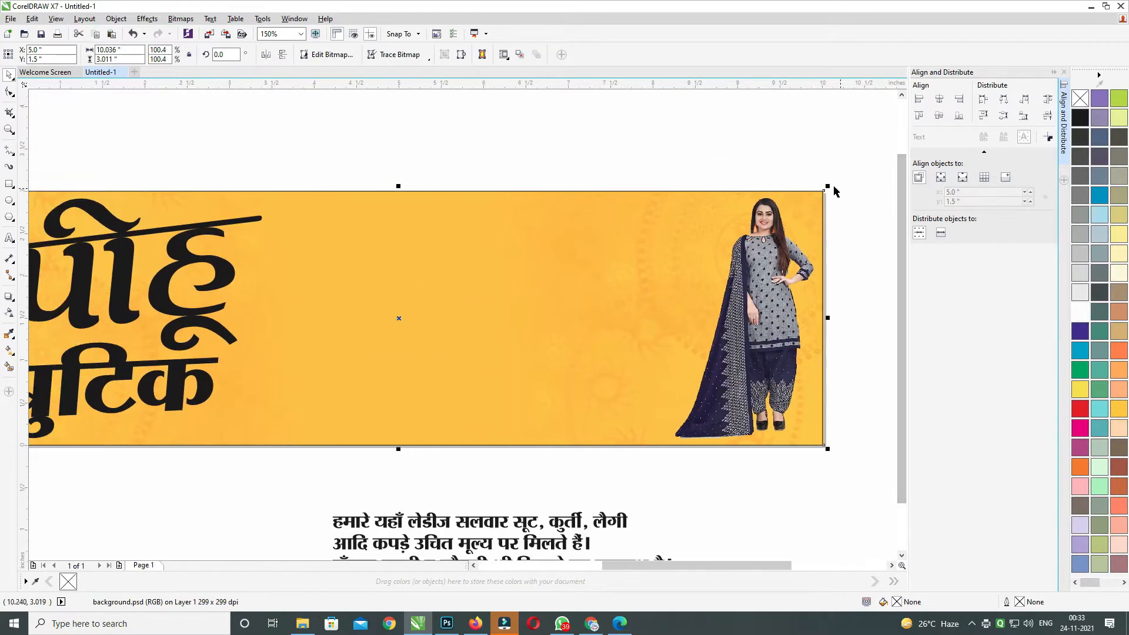
left_click_drag(834, 188, 835, 185)
Step: PowerClip the yellow background image inside the banner rectangle
right_click(829, 195)
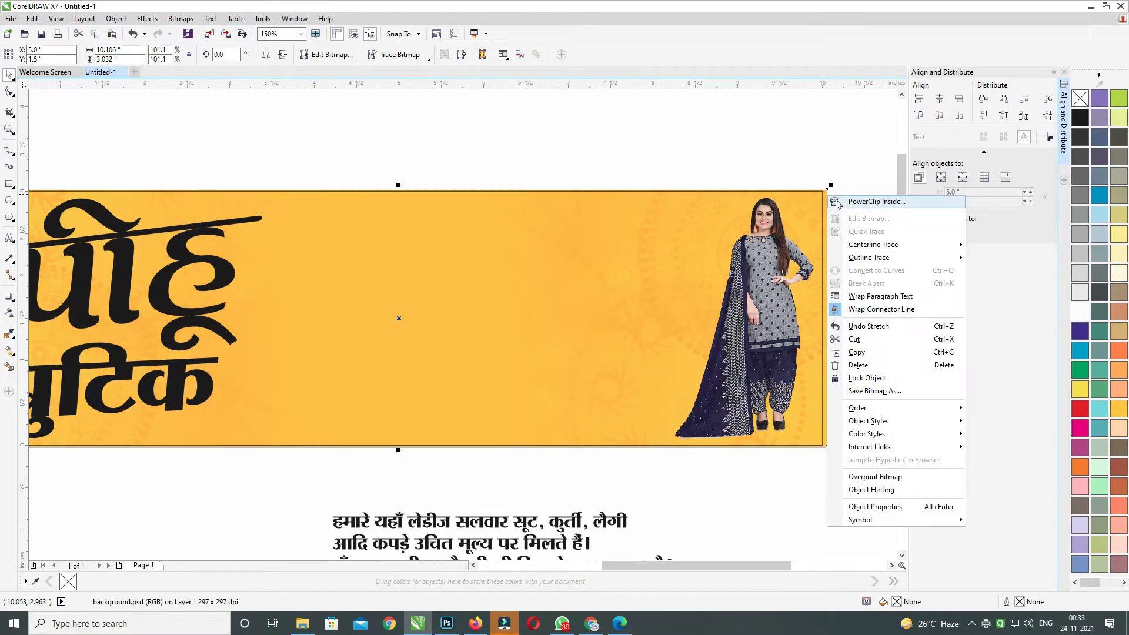
left_click(862, 201)
left_click(608, 222)
Step: Move the photo of the woman in red onto the banner beside the woman in grey and enlarge it to about 1.74 by 2.6 inches
scroll(702, 277, "down", 1)
left_click_drag(813, 195, 126, 446)
key("shift+F2")
scroll(382, 133, "up", 1)
scroll(412, 241, "down", 3)
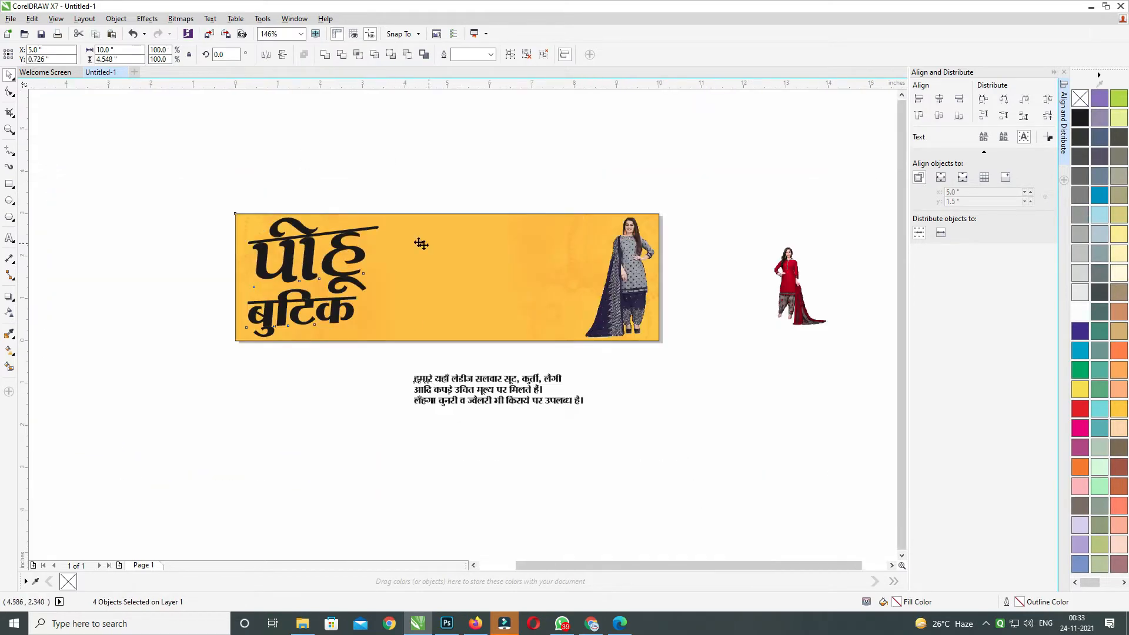
left_click(366, 143)
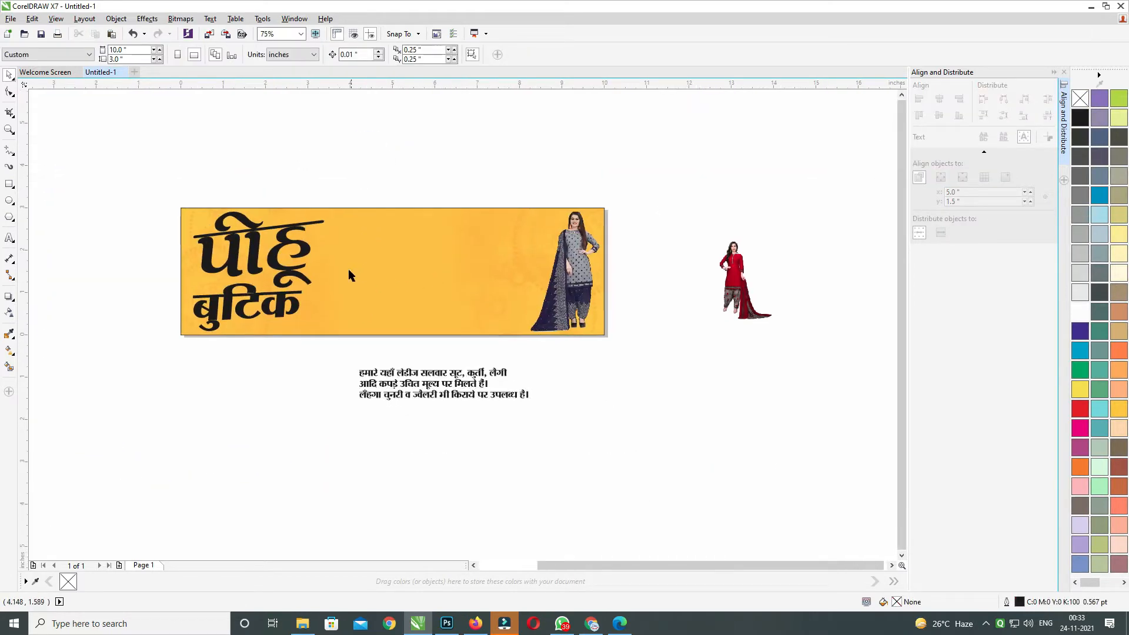
left_click_drag(728, 266, 516, 277)
scroll(516, 279, "up", 1)
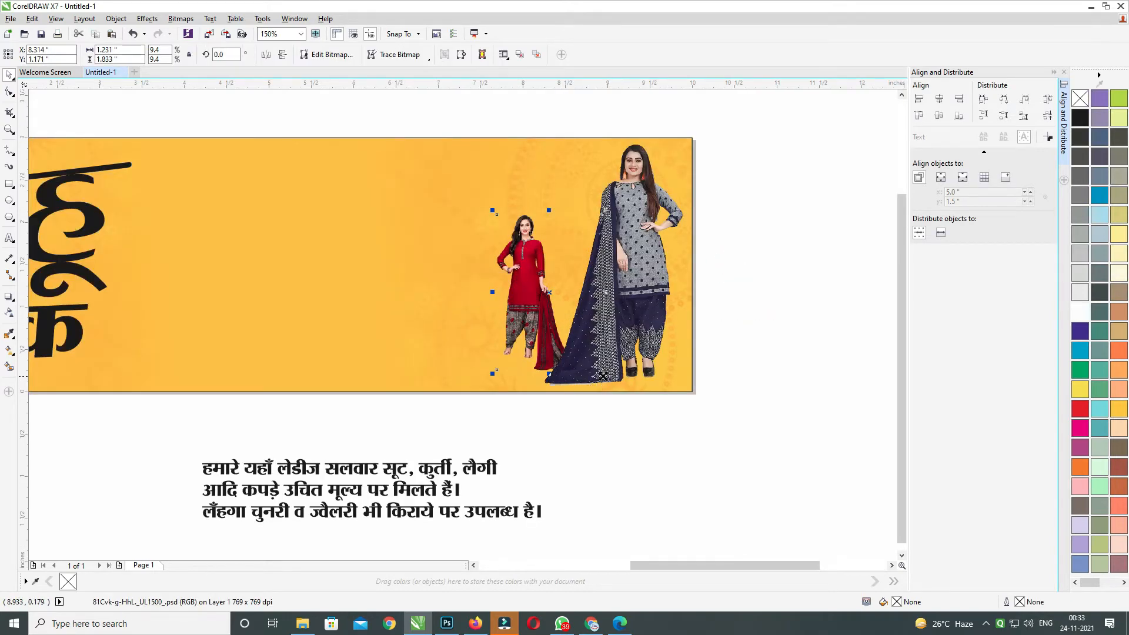
left_click_drag(603, 375, 615, 395)
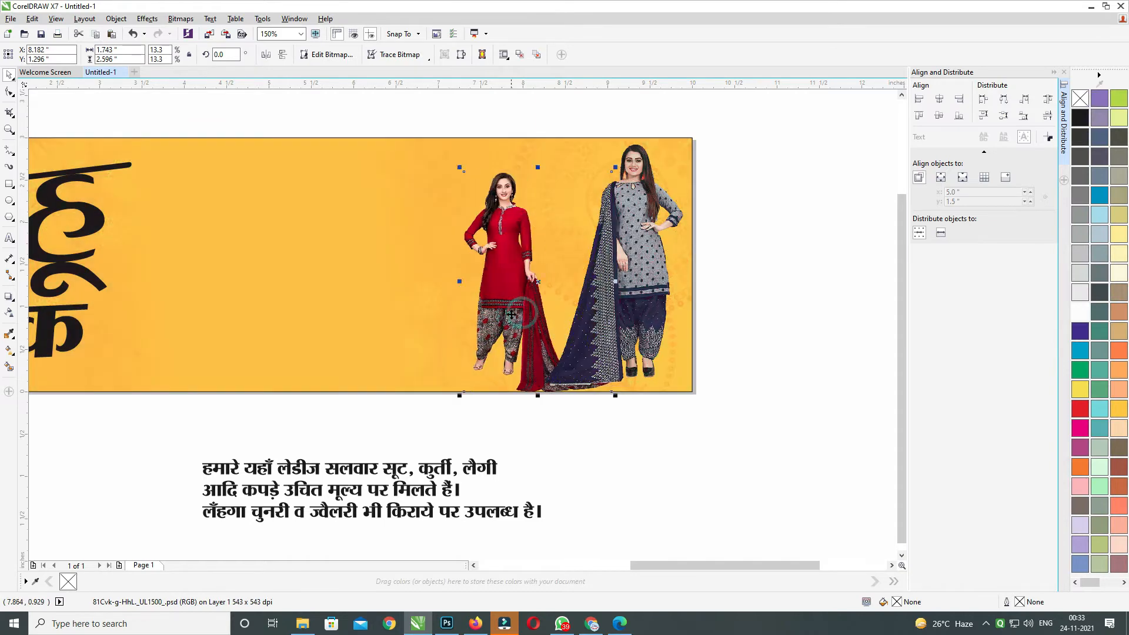
left_click_drag(511, 315, 502, 305)
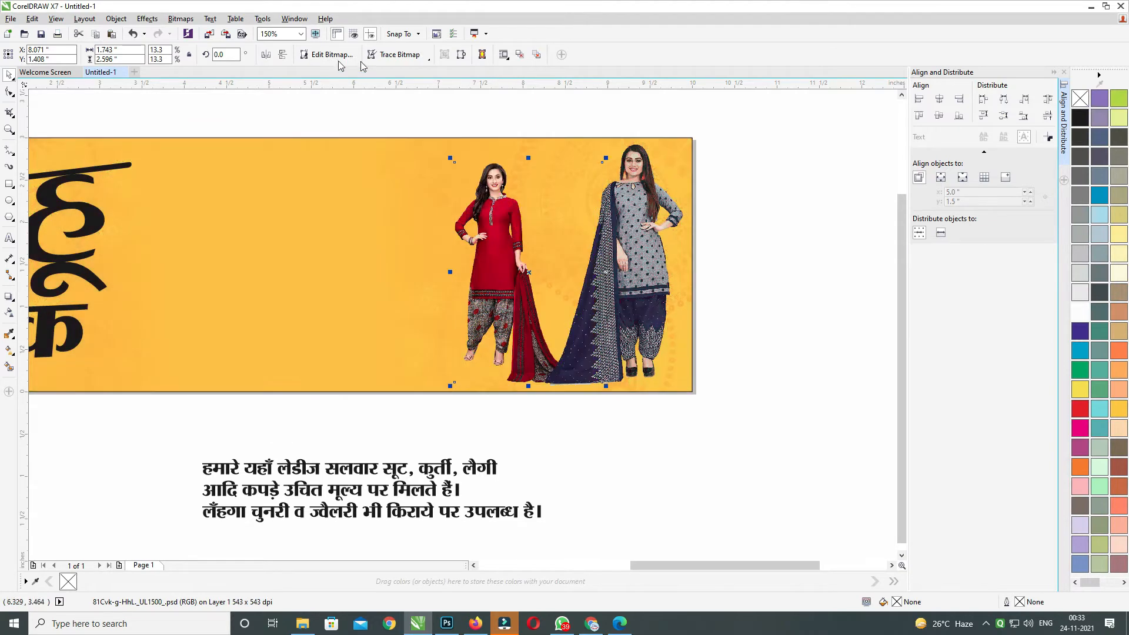
Step: Mirror the photo of the woman in red horizontally and reposition it beside the woman in grey
left_click(266, 54)
left_click(553, 251)
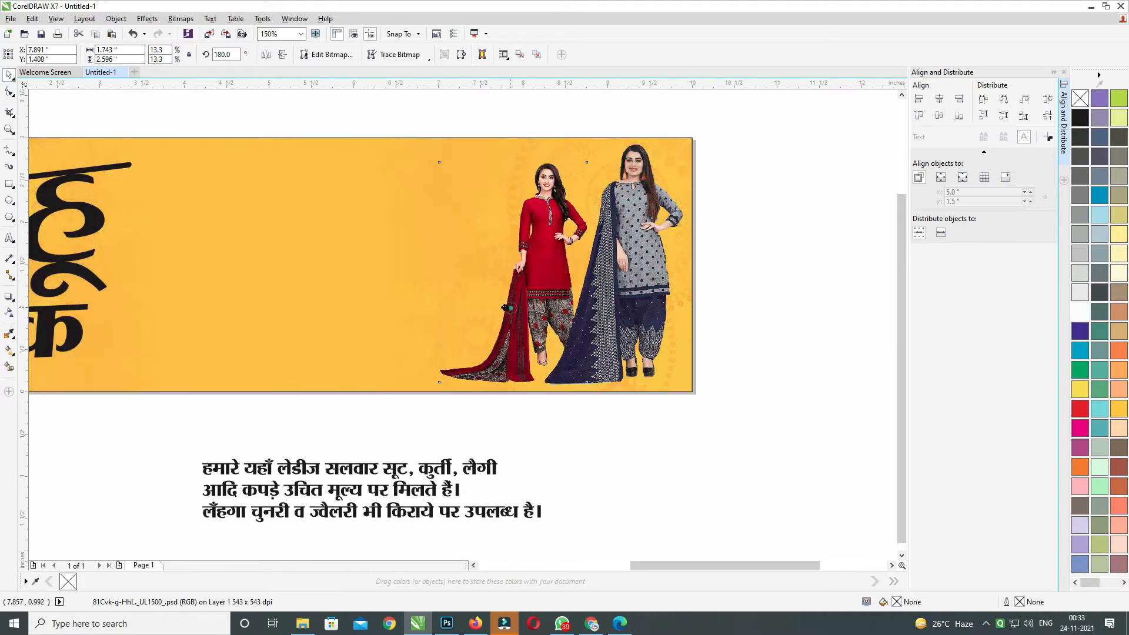
mouse_move(529, 306)
left_mouse_down()
mouse_move(499, 305)
mouse_move(524, 288)
left_mouse_up()
key("Left")
key("Left")
Step: Shift both model photos slightly closer to the banner's right edge
left_click(649, 275, "shift")
scroll(524, 289, "up", 2)
scroll(562, 323, "down", 1)
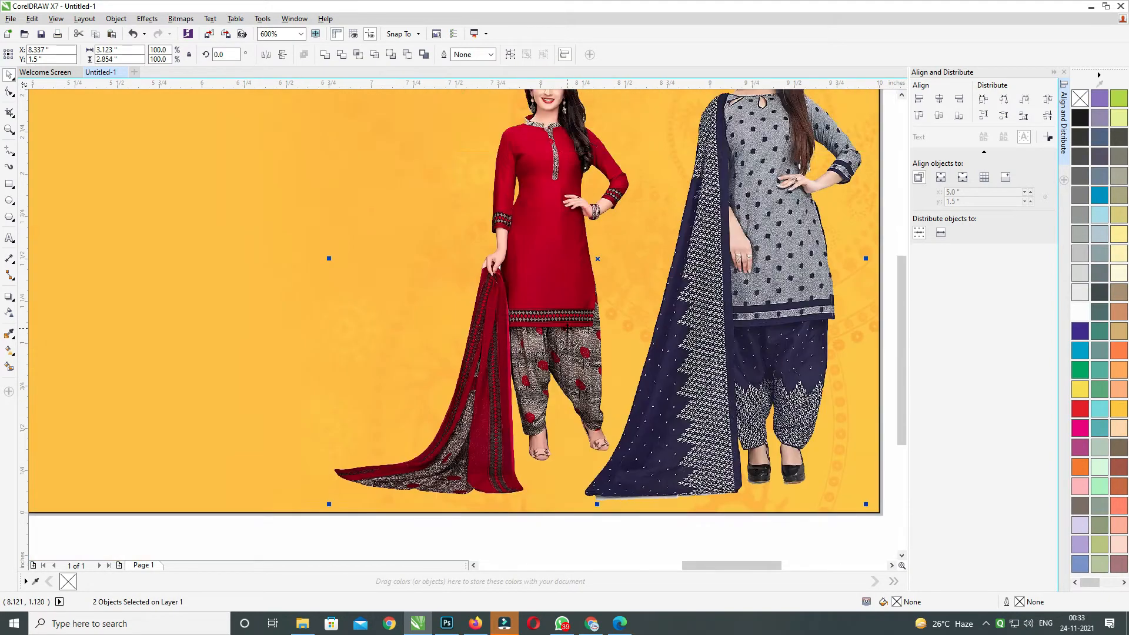
left_click_drag(563, 325, 532, 261)
scroll(582, 389, "up", 1)
scroll(581, 388, "down", 4)
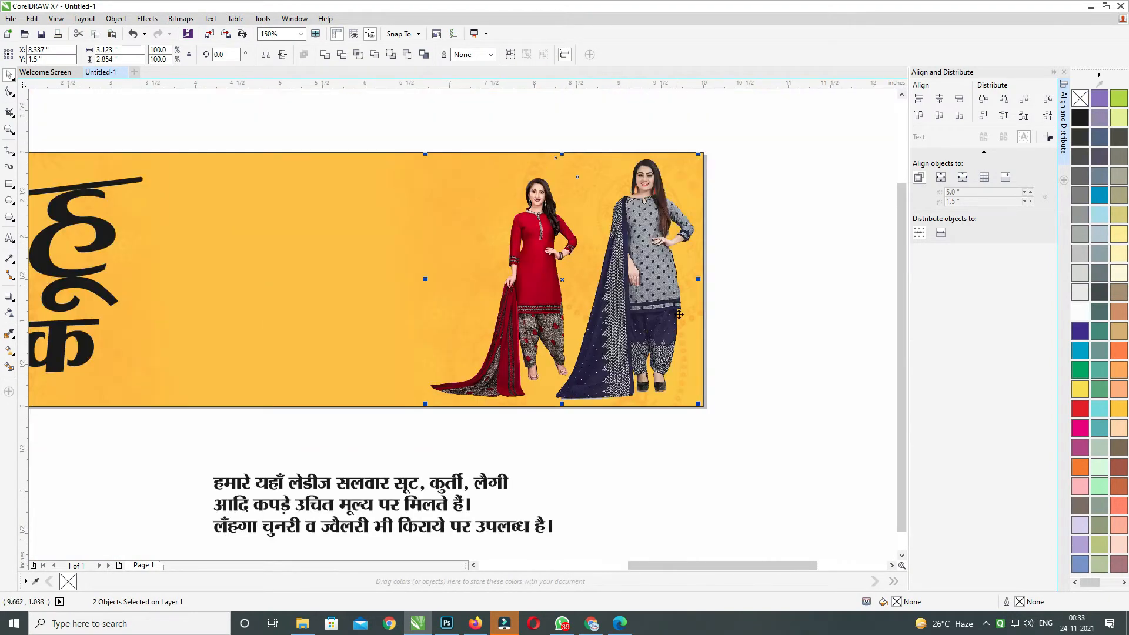
left_click(513, 257)
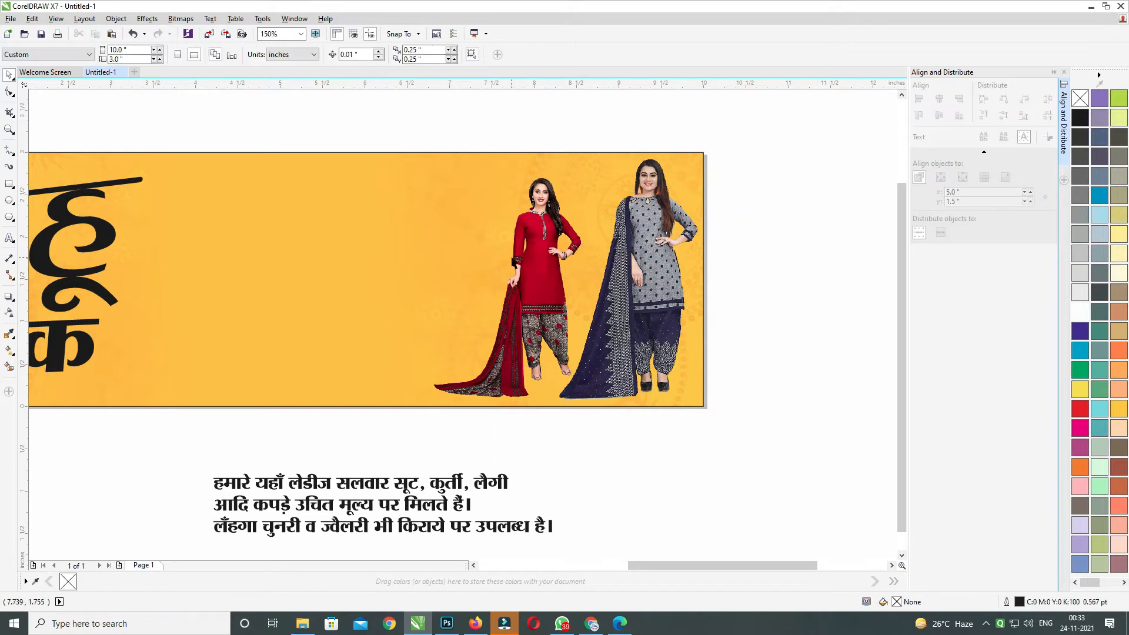
Step: Nudge the photo of the woman in red slightly closer to the woman in grey
key("Right")
key("Right")
key("Right")
left_click(647, 276, "shift")
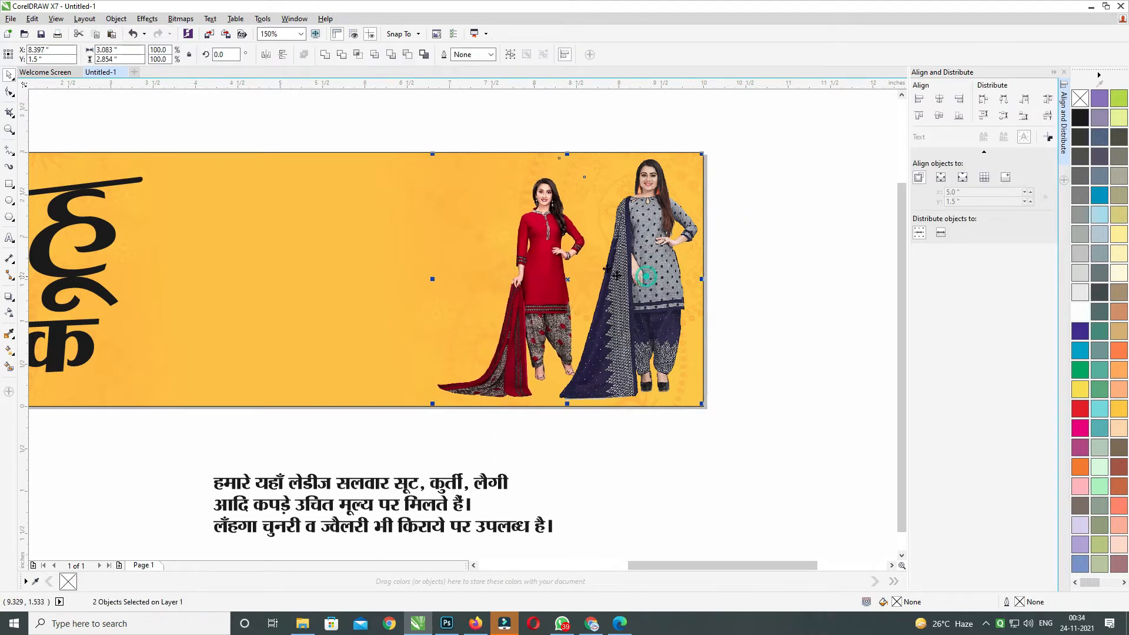
left_click_drag(468, 220, 498, 230)
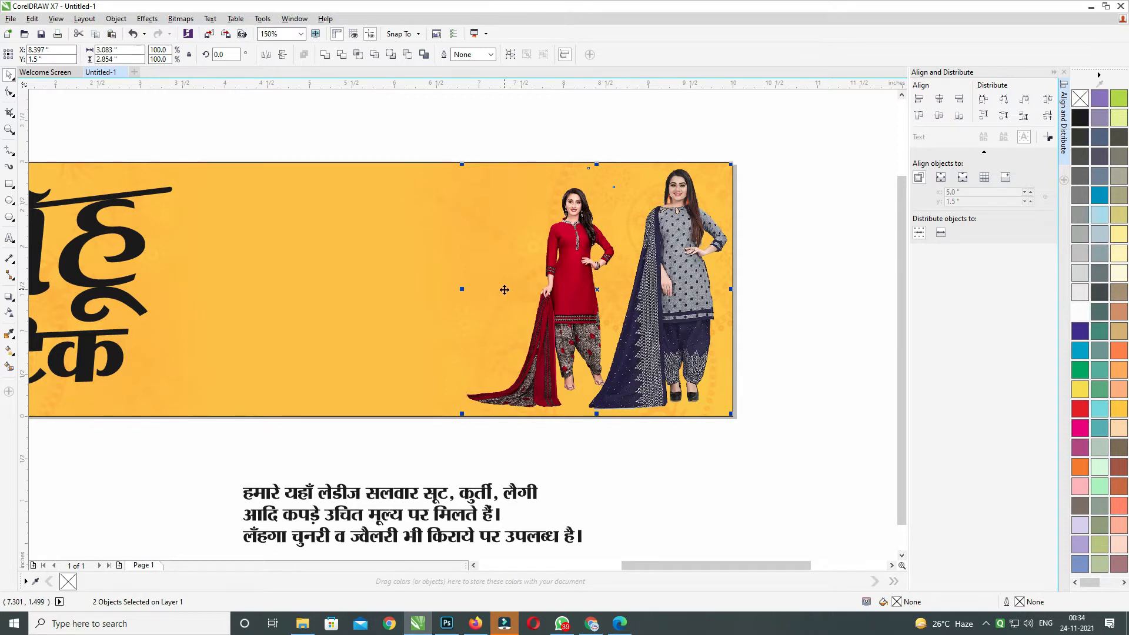
left_click_drag(496, 306, 608, 307)
scroll(308, 309, "down", 1)
left_click_drag(360, 207, 56, 404)
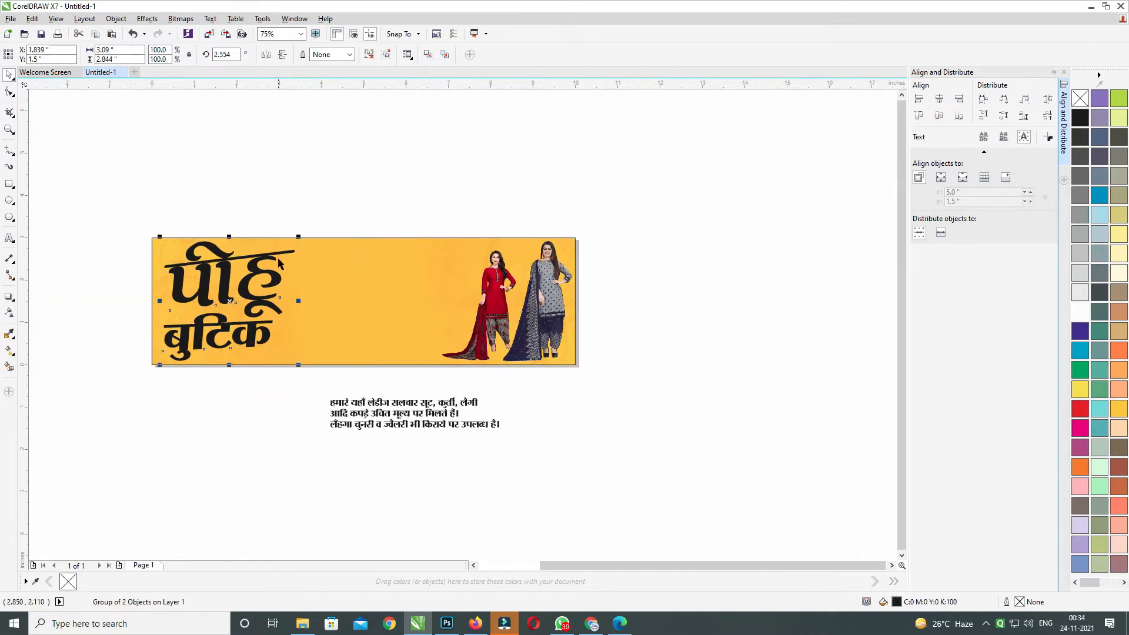
left_click(299, 238)
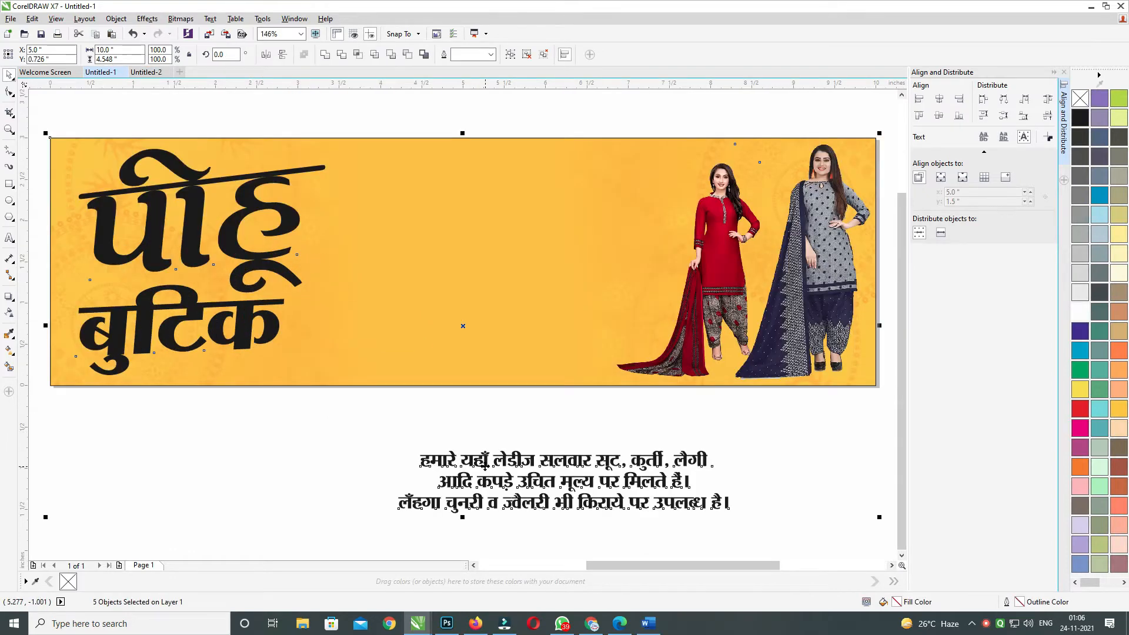
scroll(484, 424, "down", 3)
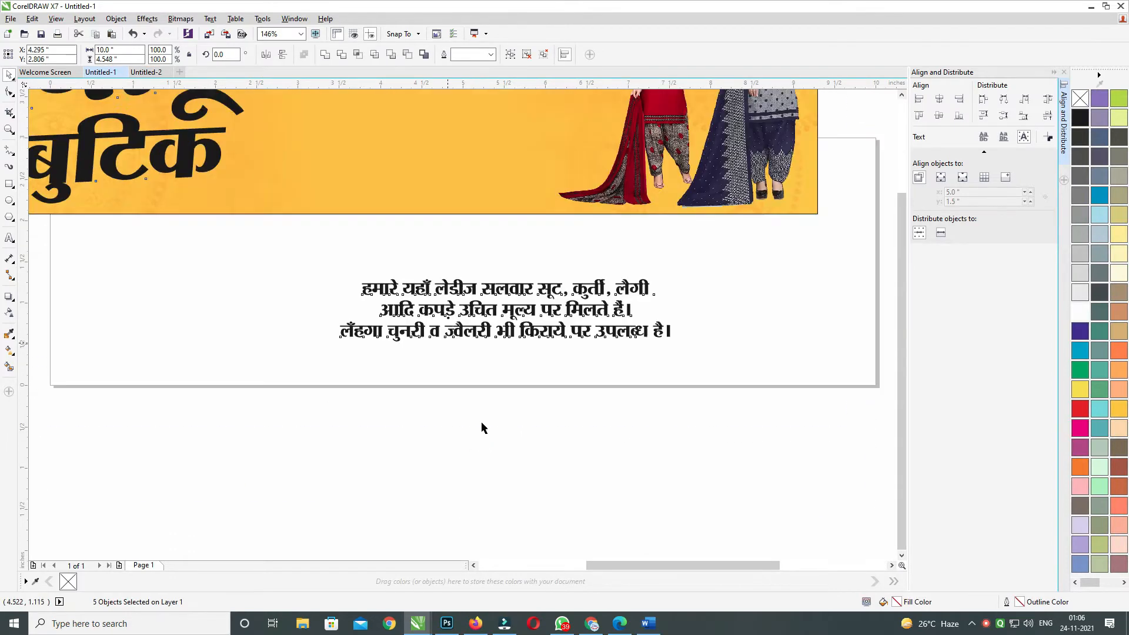
scroll(391, 487, "up", 3)
left_click(388, 482)
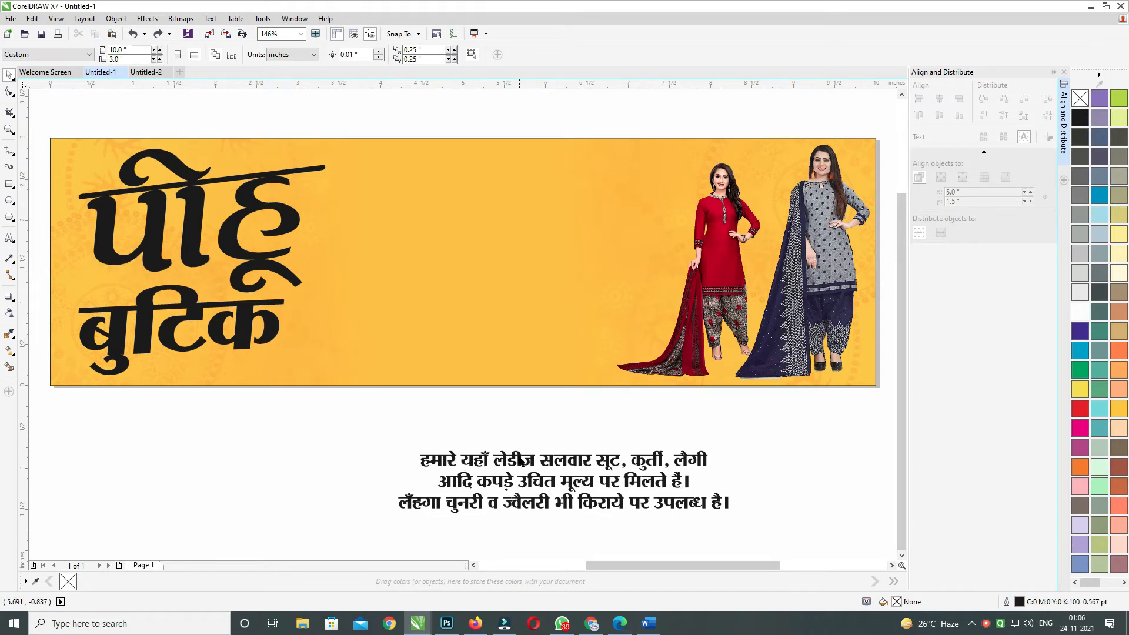
Step: Place the services text on the banner's lower part between the title and photos, and narrow it to about 3.74 inches wide
left_click_drag(521, 463, 495, 322)
scroll(456, 260, "down", 1)
scroll(438, 274, "up", 1)
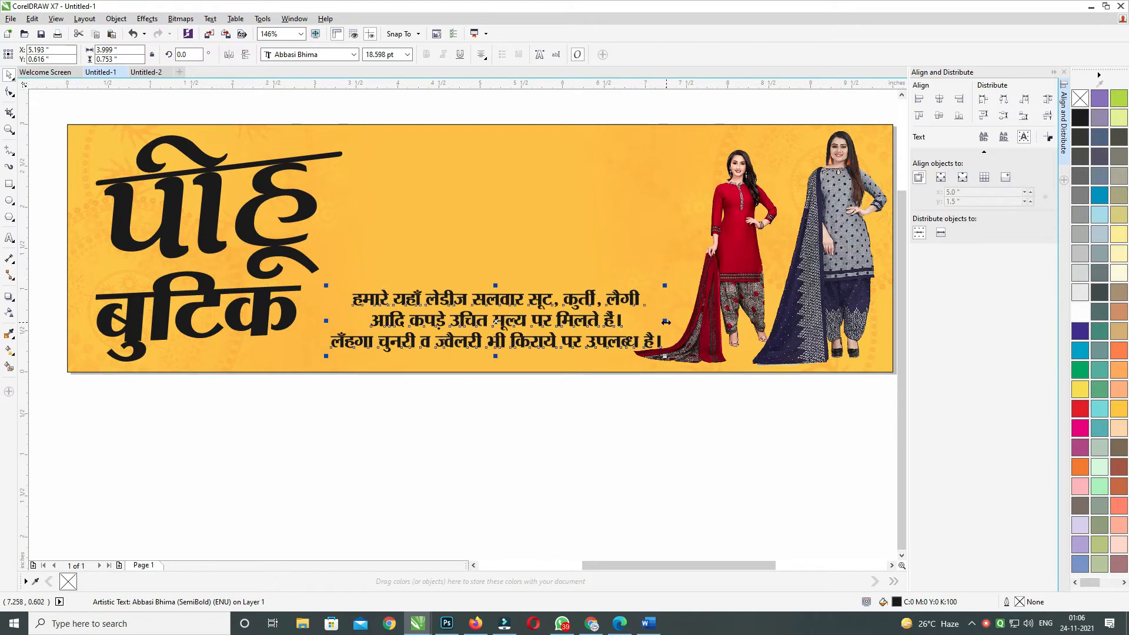
left_click_drag(665, 322, 643, 322)
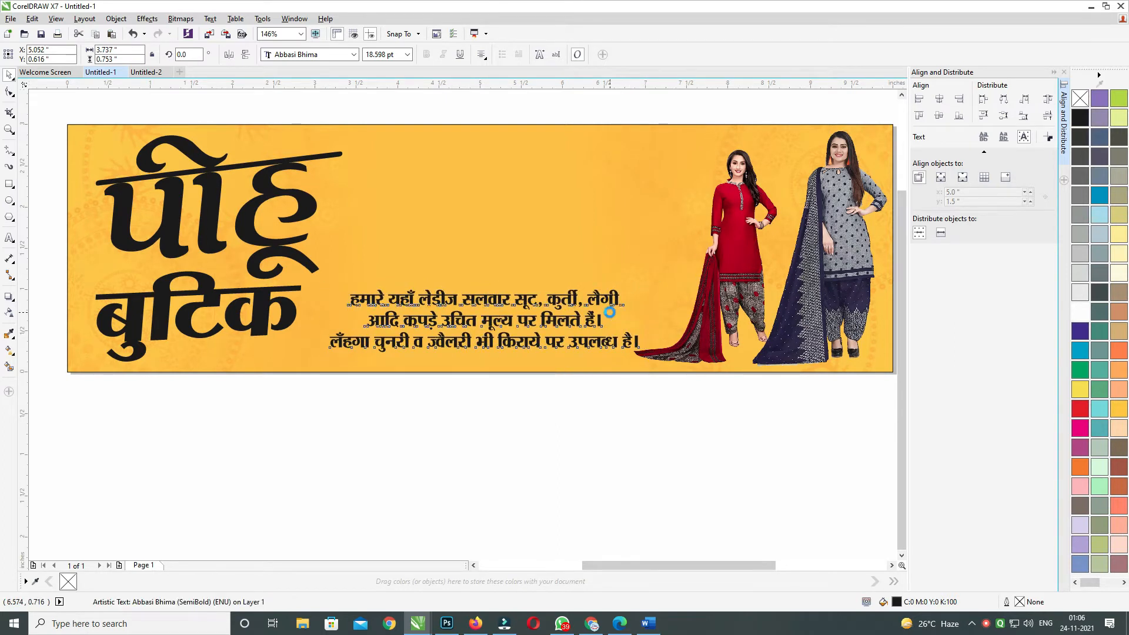
left_click_drag(571, 309, 565, 312)
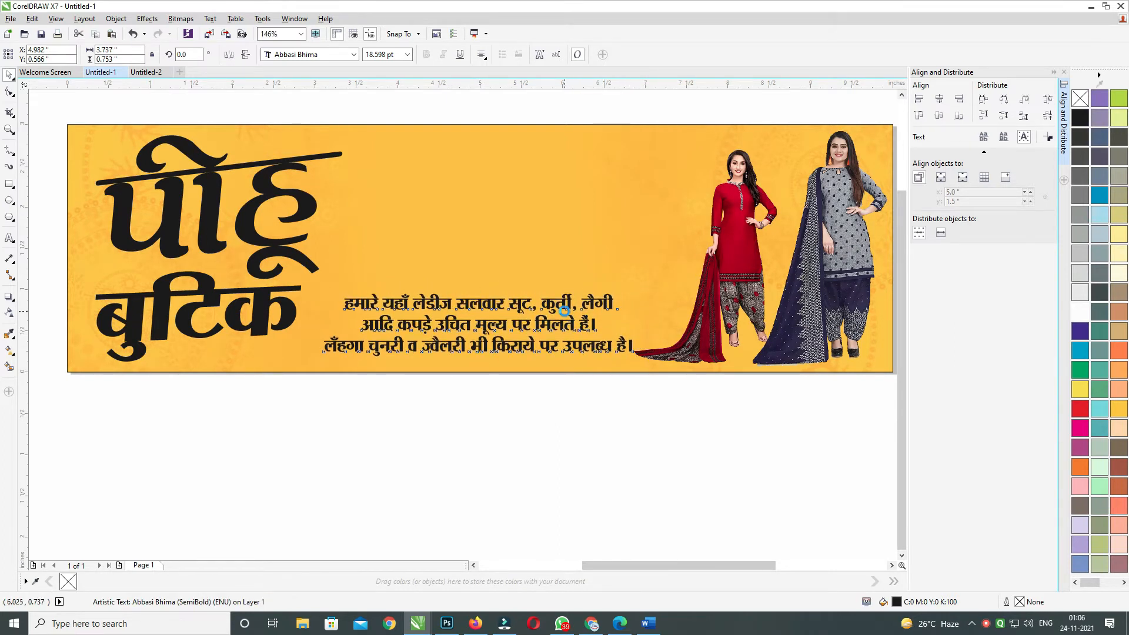
Step: Nudge the photo of the woman in red slightly away from the services text
left_click(688, 286)
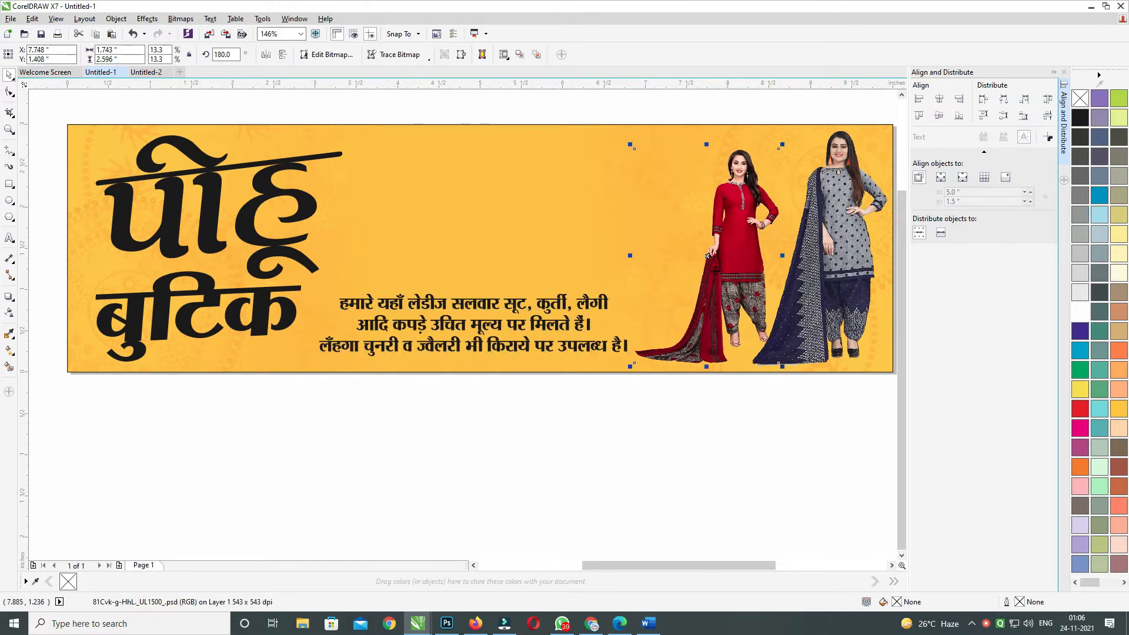
left_click_drag(716, 271, 712, 271)
left_click_drag(570, 264, 588, 278)
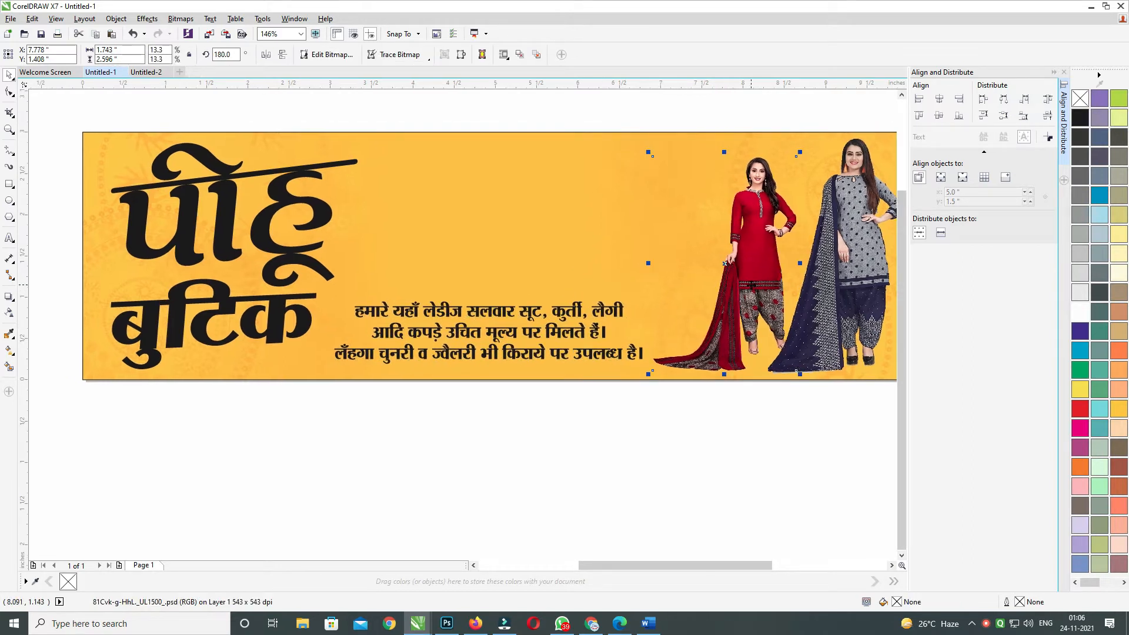
left_click_drag(275, 260, 306, 299)
left_click_drag(410, 229, 395, 262)
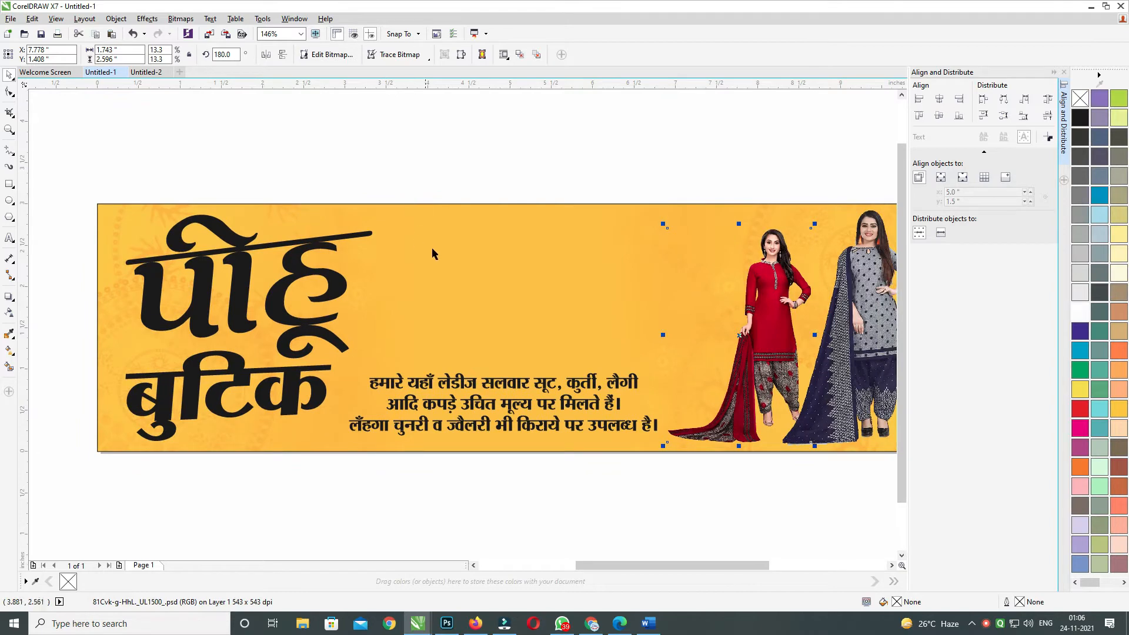
scroll(441, 250, "down", 2)
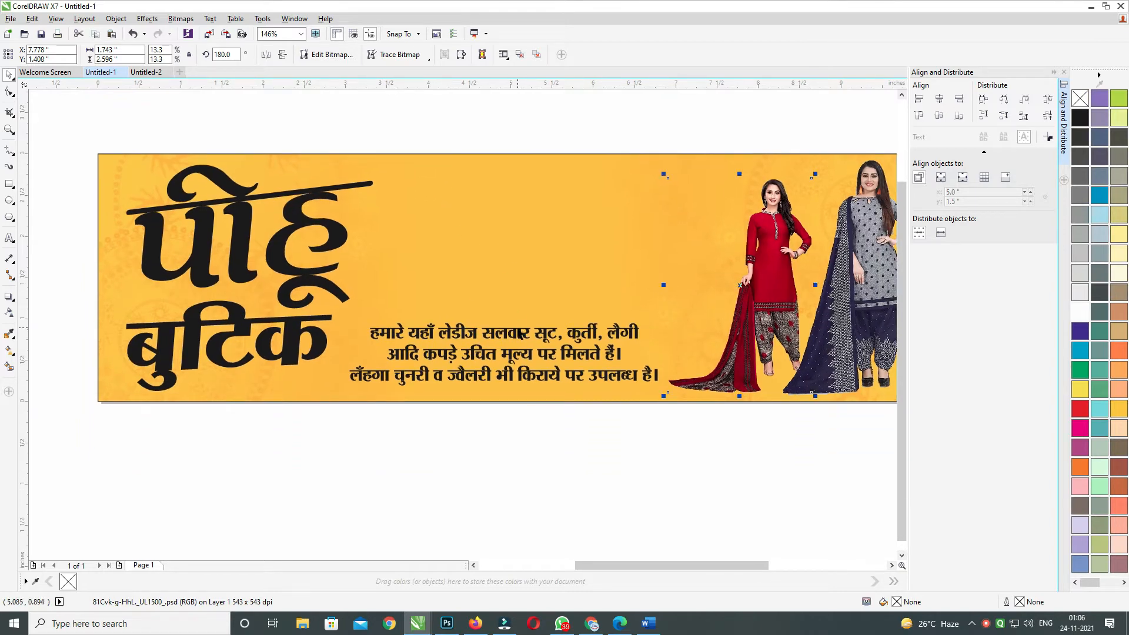
Step: Move the services text to the banner's upper part between the title and photos, and scale it to about 4.02 inches wide
left_click_drag(520, 334, 550, 196)
left_click_drag(680, 242, 670, 242)
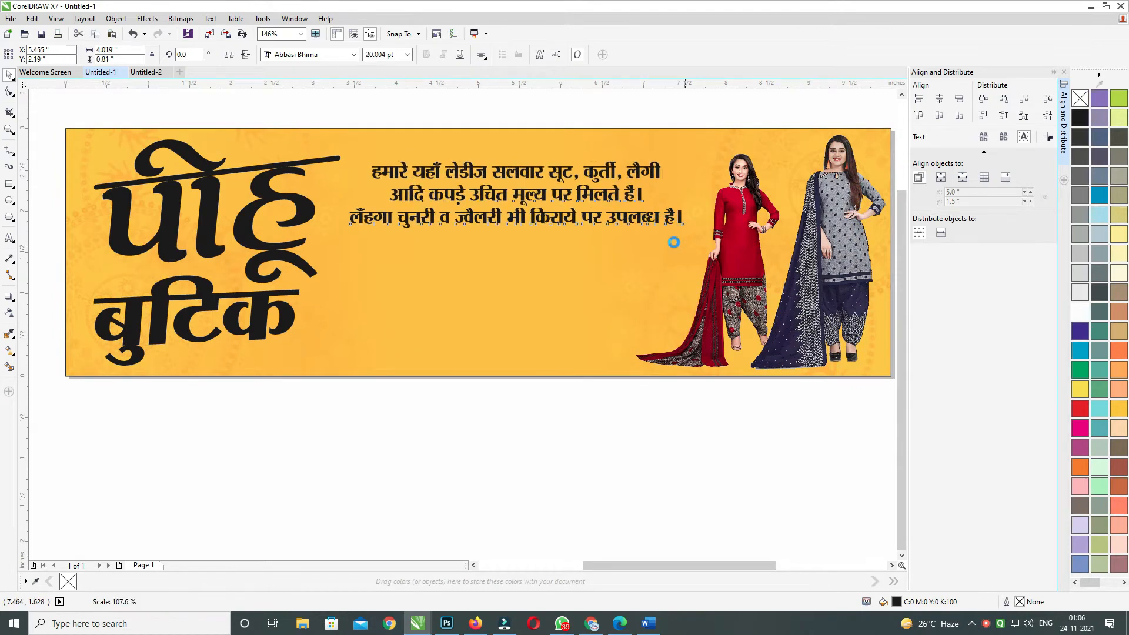
key("Up")
key("Up")
key("Up")
key("Up")
key("Up")
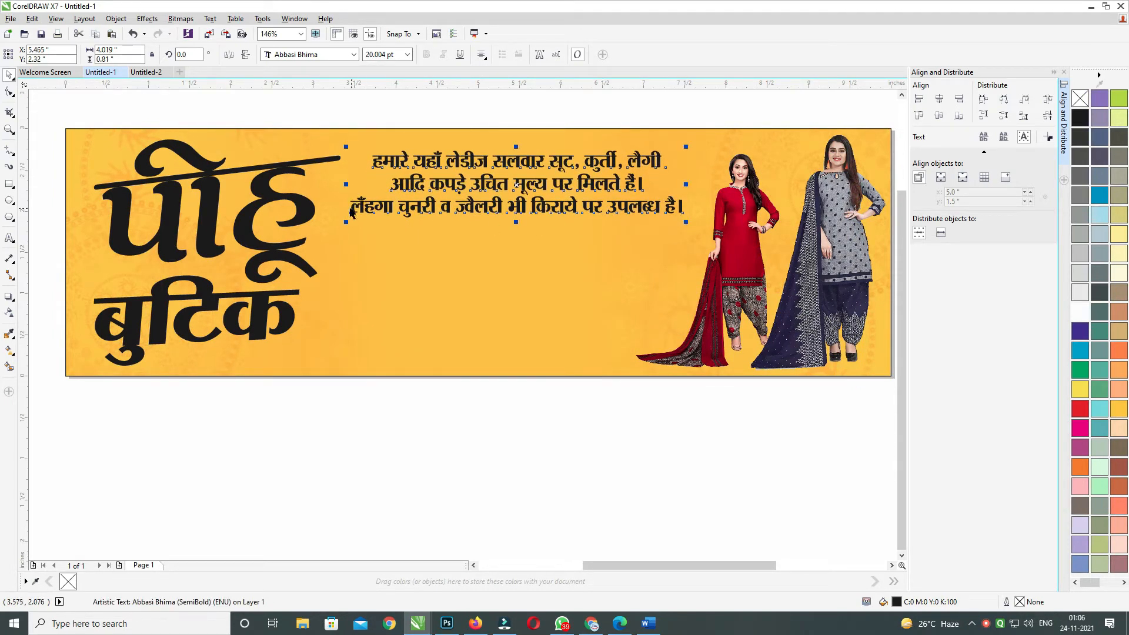
Step: Place the services text near the banner's lower edge between the title and photos, and scale it to about 3.87 inches wide
left_click_drag(411, 181, 382, 317)
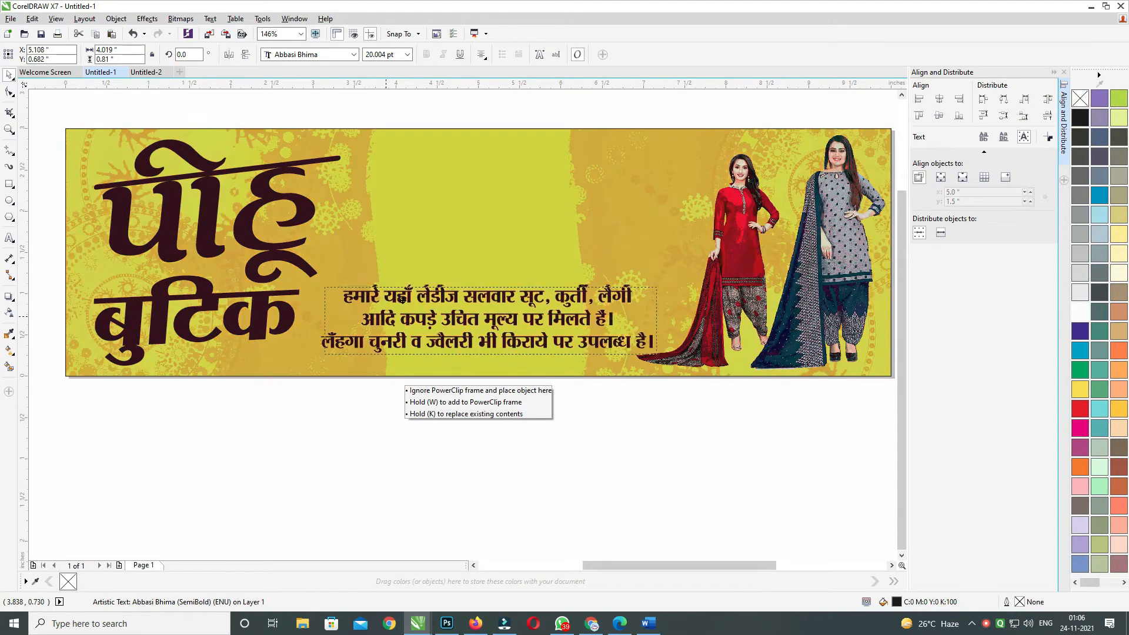
left_click_drag(660, 283, 651, 283)
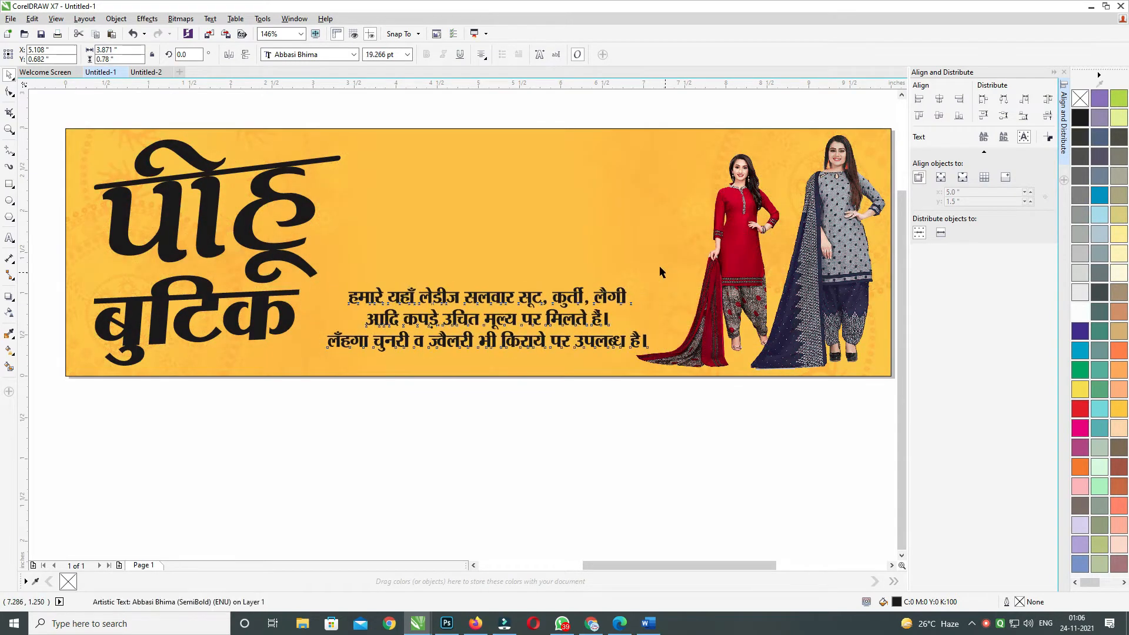
left_click_drag(505, 300, 490, 316)
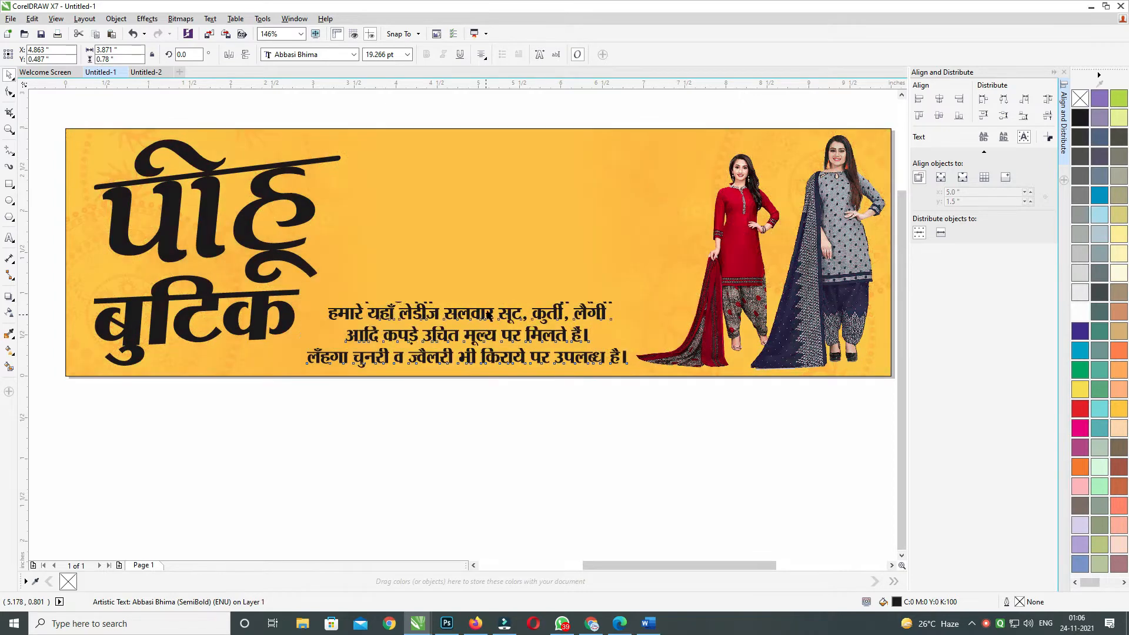
Step: Draw a black, outline-free rectangle about 1.03 by 1.33 inches with corners rounded about 0.056 inches, above the services text
left_click(9, 184)
scroll(370, 159, "up", 2)
left_click_drag(338, 124, 513, 350)
key("F10")
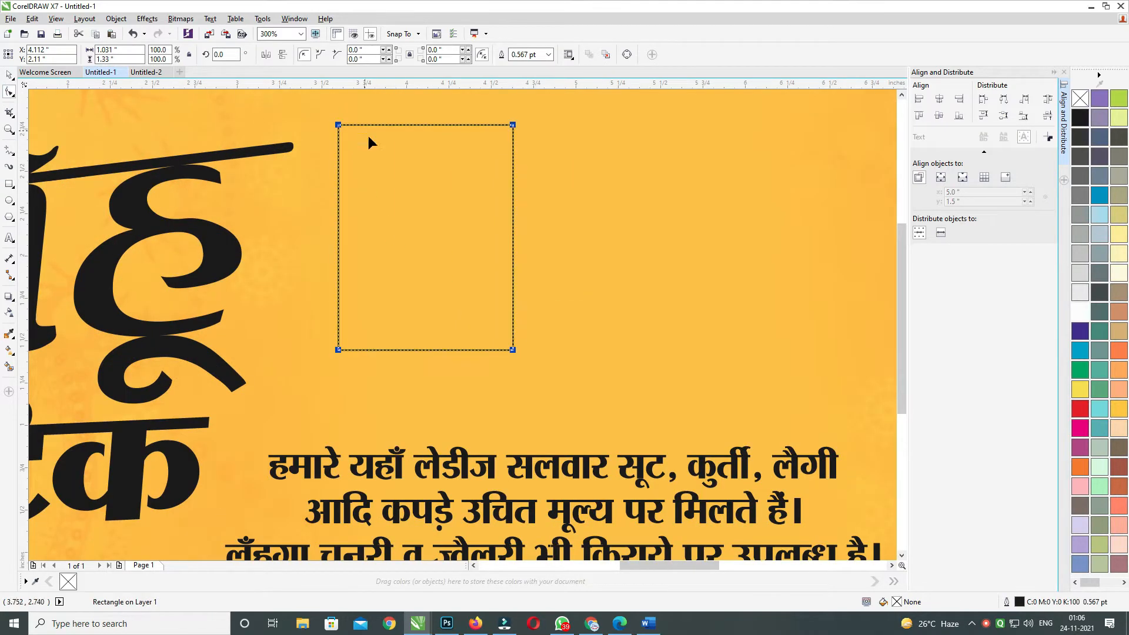
left_click_drag(340, 126, 347, 130)
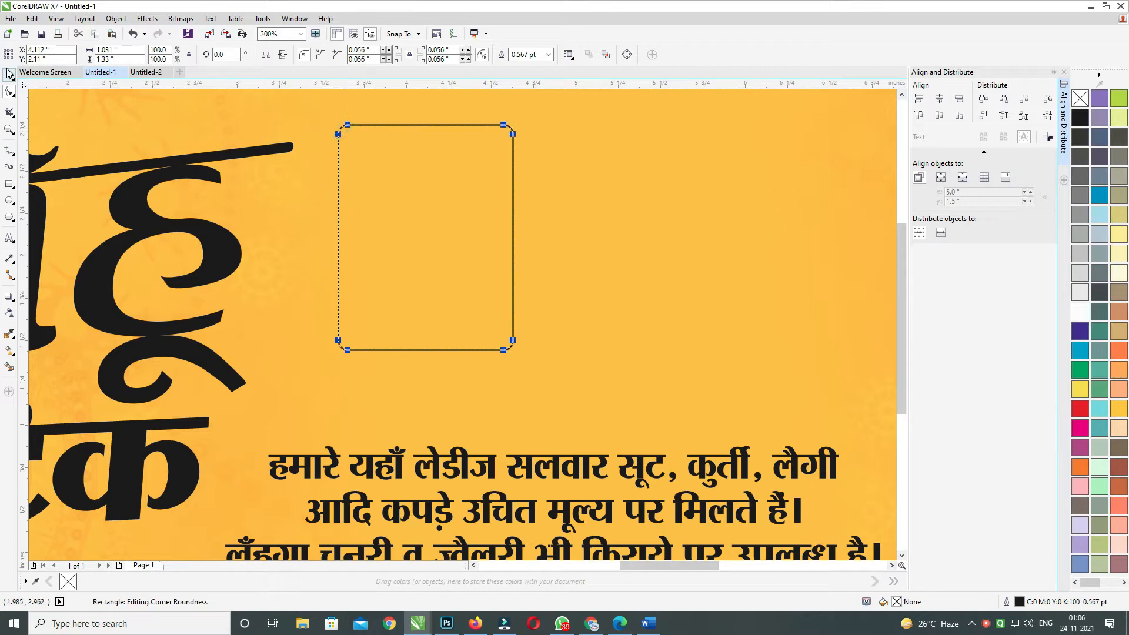
key("space")
scroll(439, 155, "down", 2)
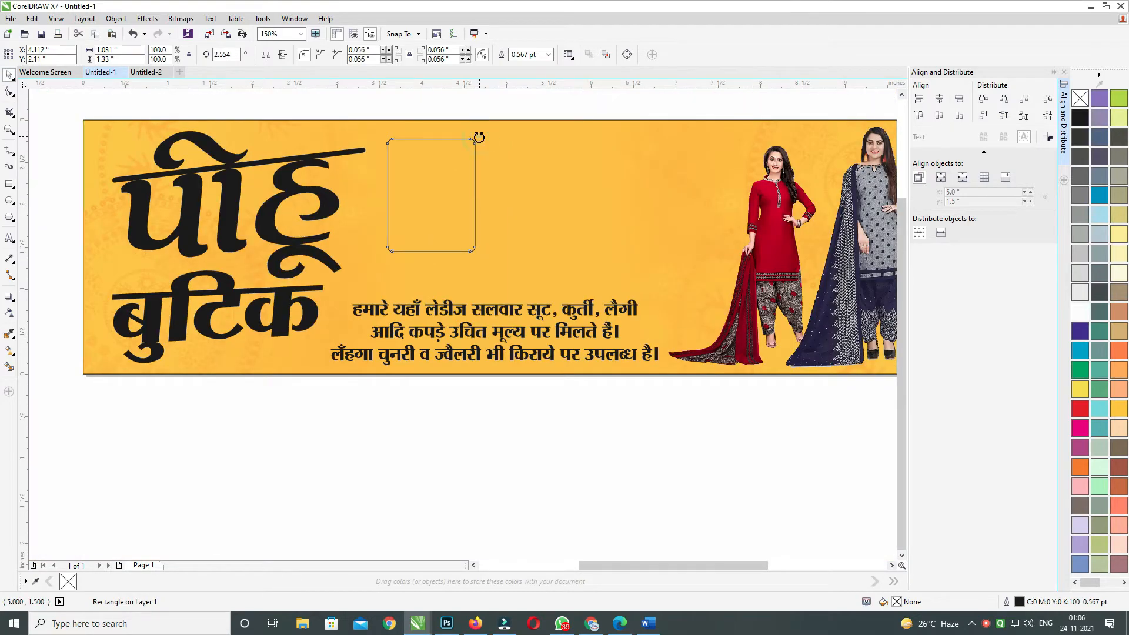
scroll(436, 180, "up", 2)
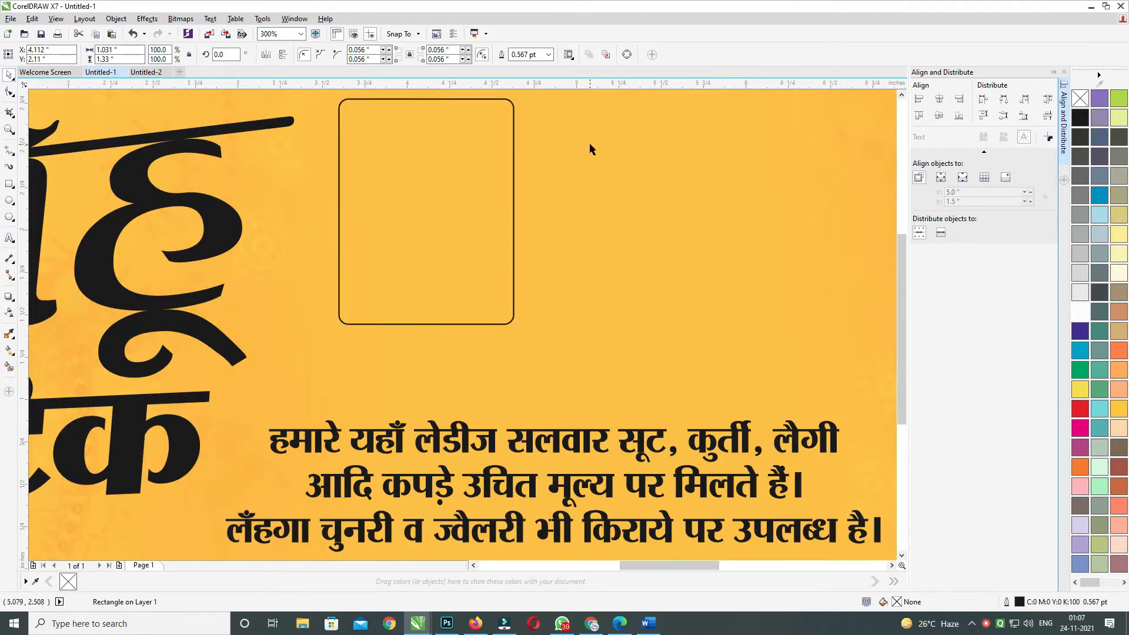
left_click(1081, 117)
scroll(609, 139, "up", 2)
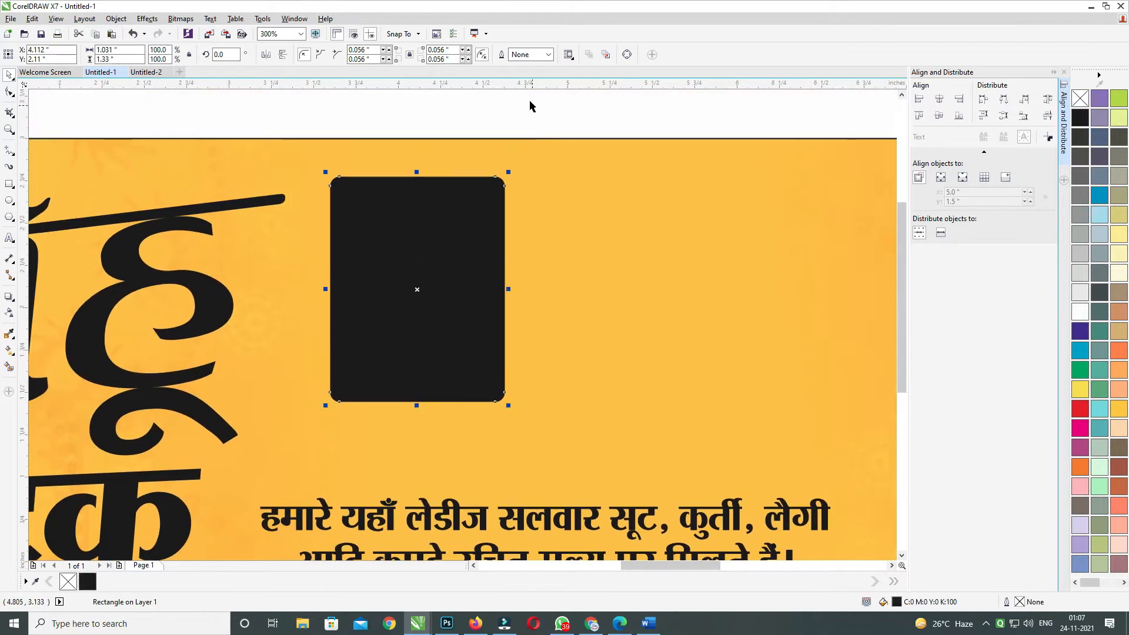
Step: Duplicate the black rectangle in place as a white copy with a linear transparency fading out from left to right
left_click(459, 223)
left_click(9, 311)
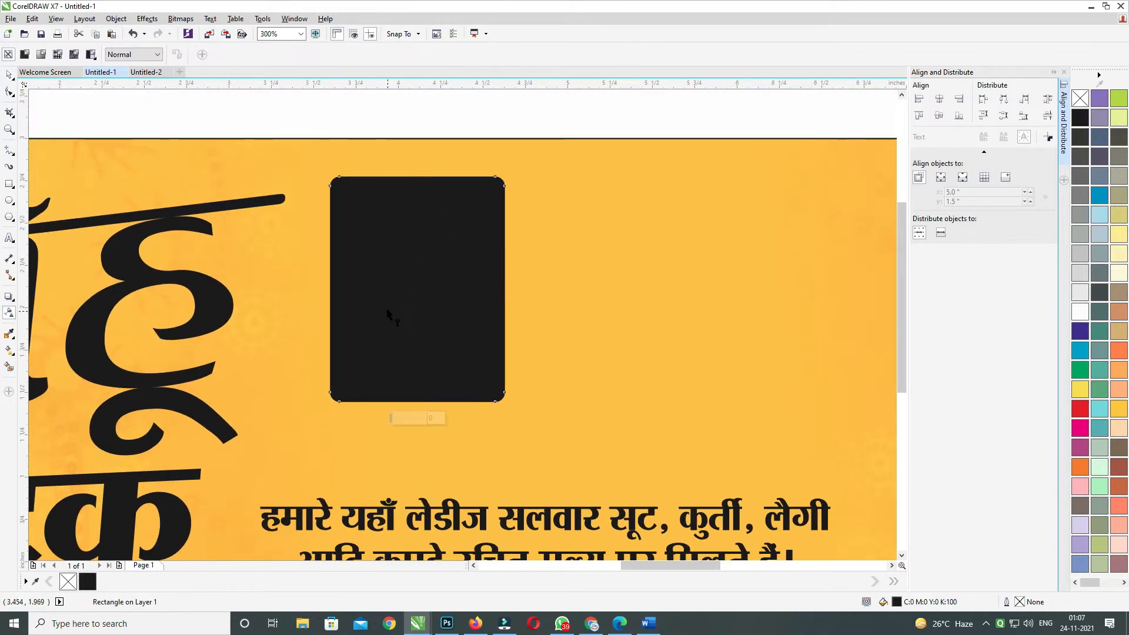
left_click_drag(332, 283, 487, 284)
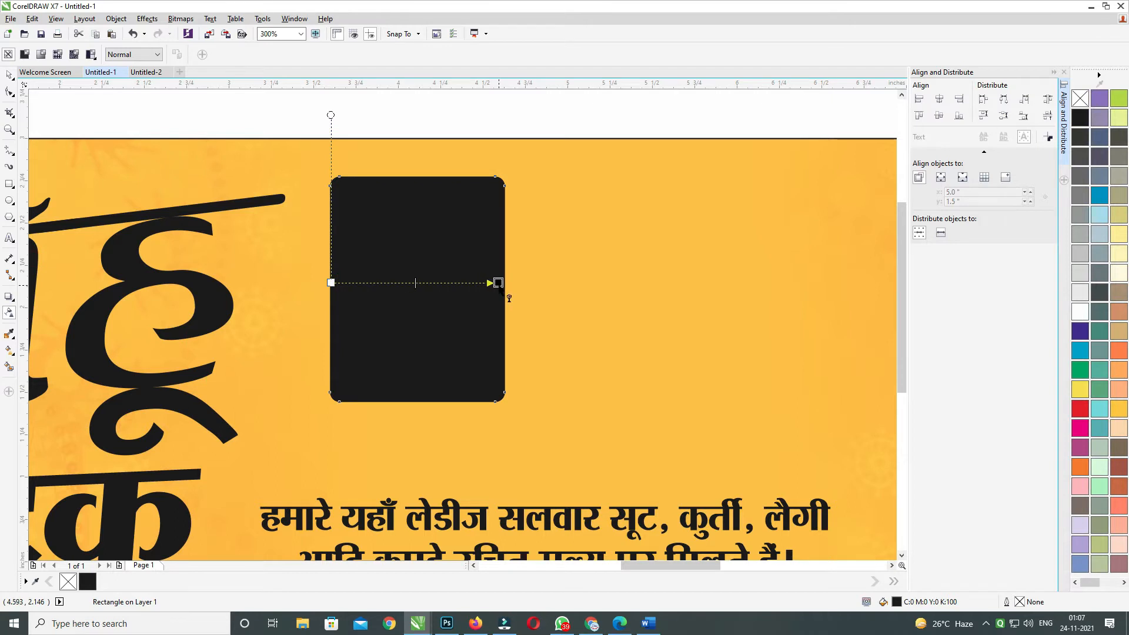
left_click(9, 79)
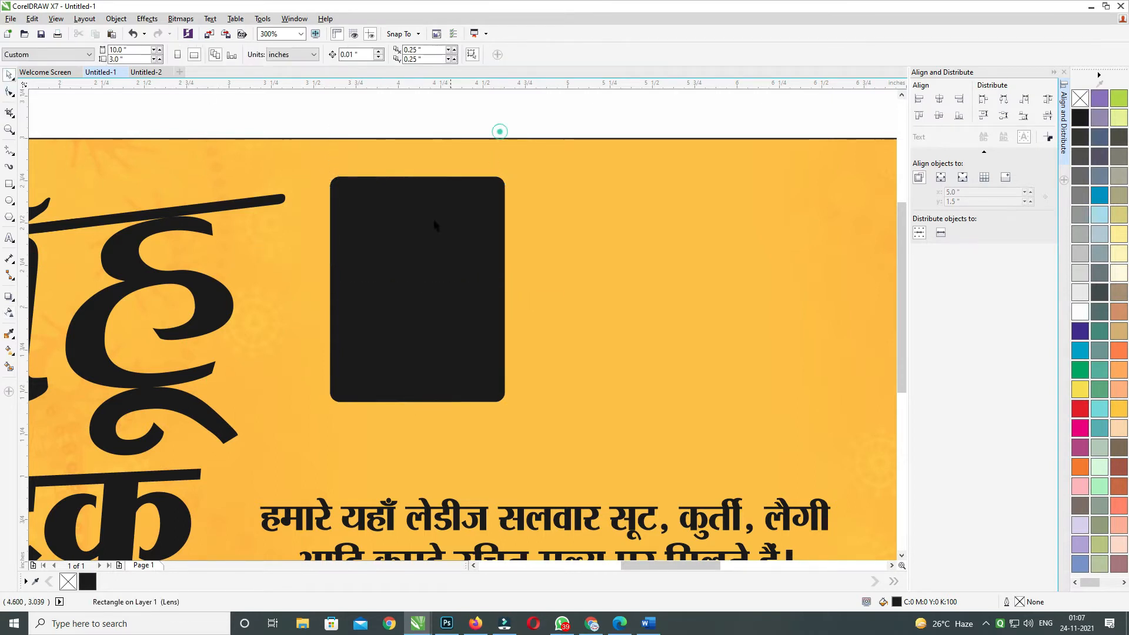
left_click(434, 224)
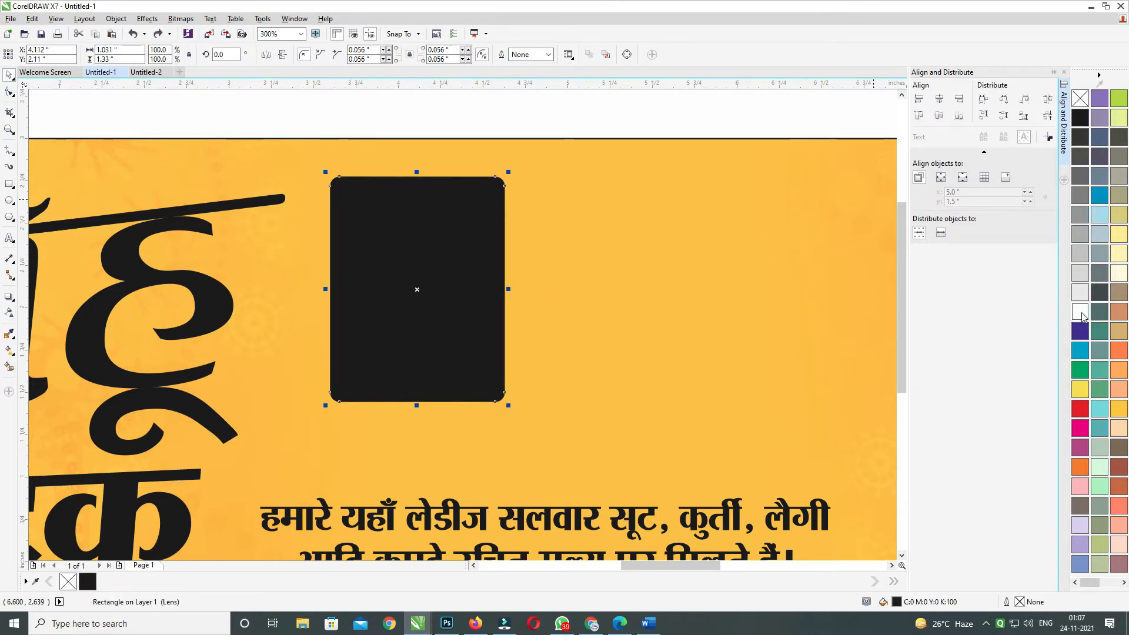
left_click(1084, 316)
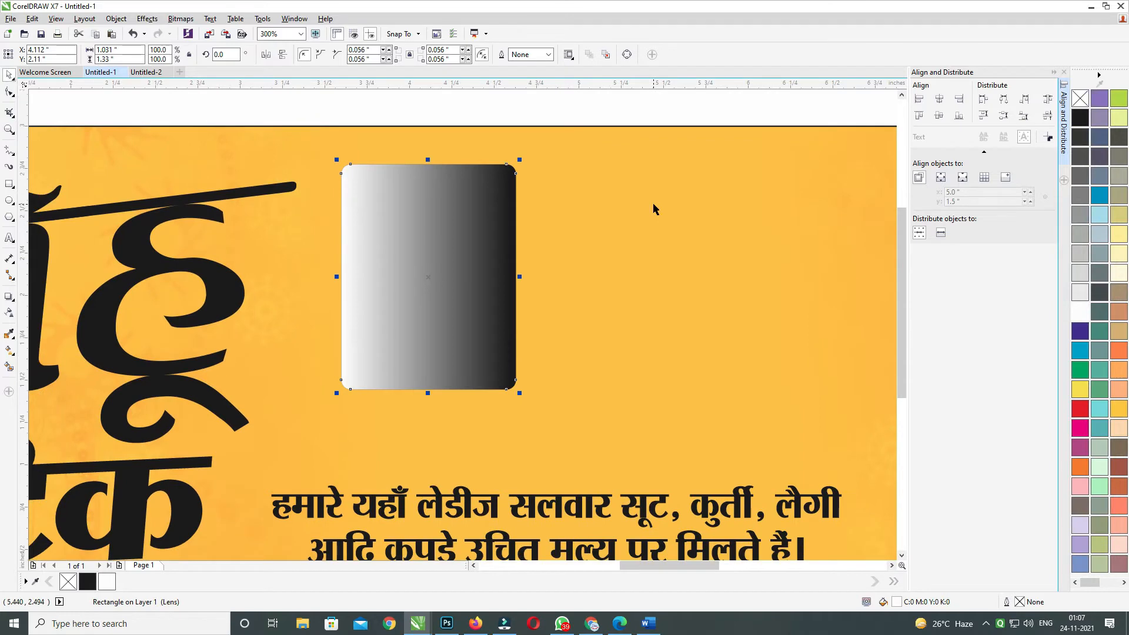
Step: Skew the fading copy so its right side slants below the black rectangle, placed behind it, and fill the copy yellow
left_click_drag(508, 250, 491, 167)
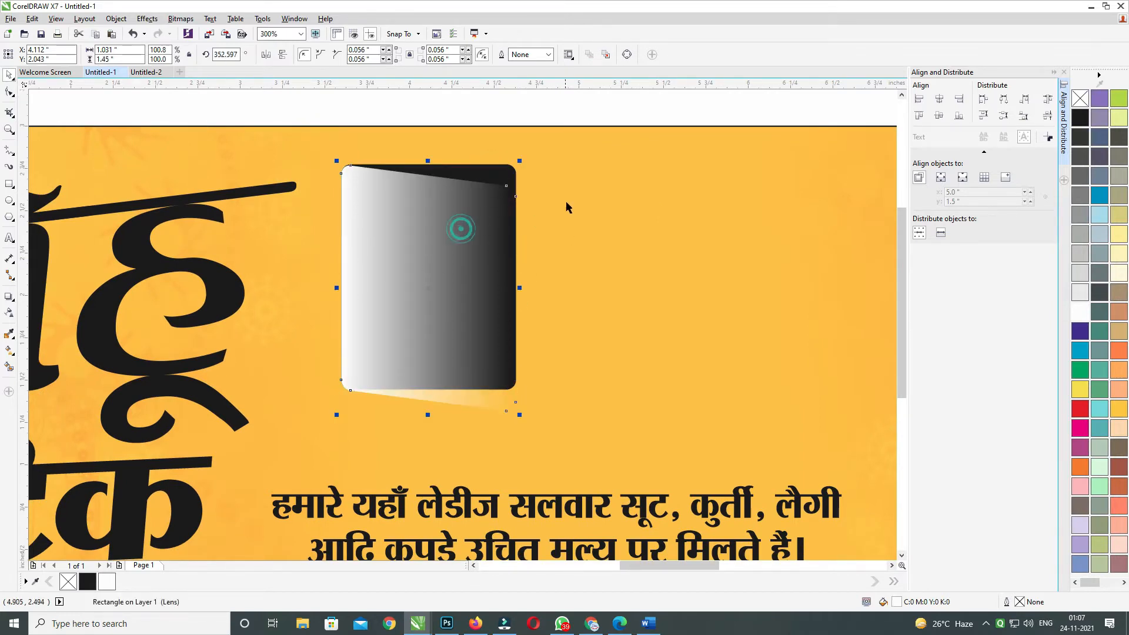
left_click(486, 398)
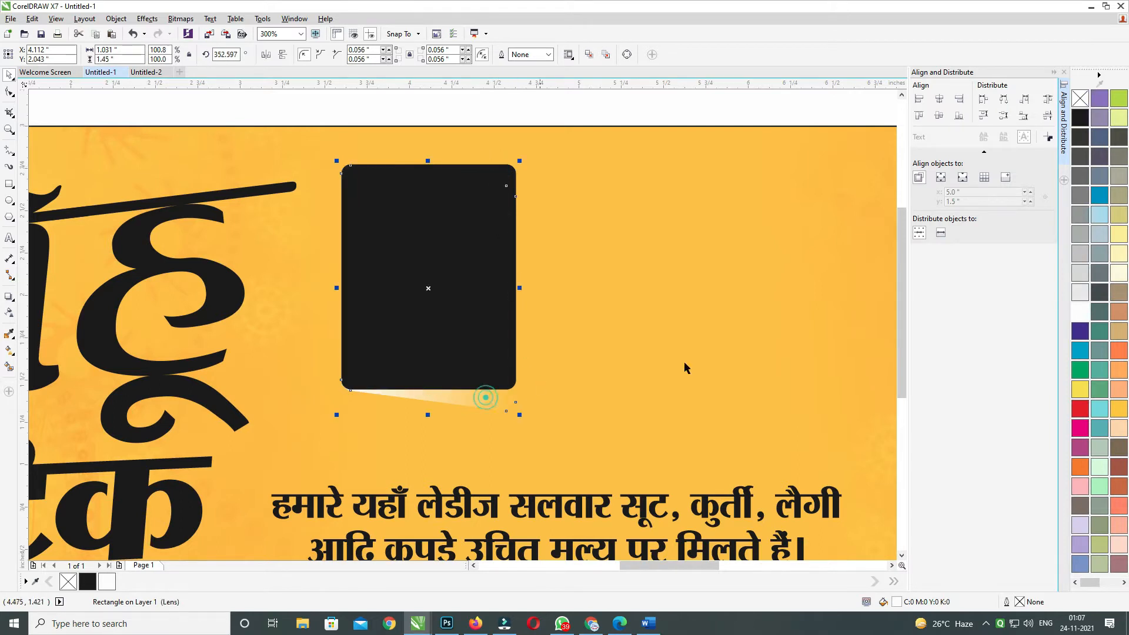
left_click(1081, 390)
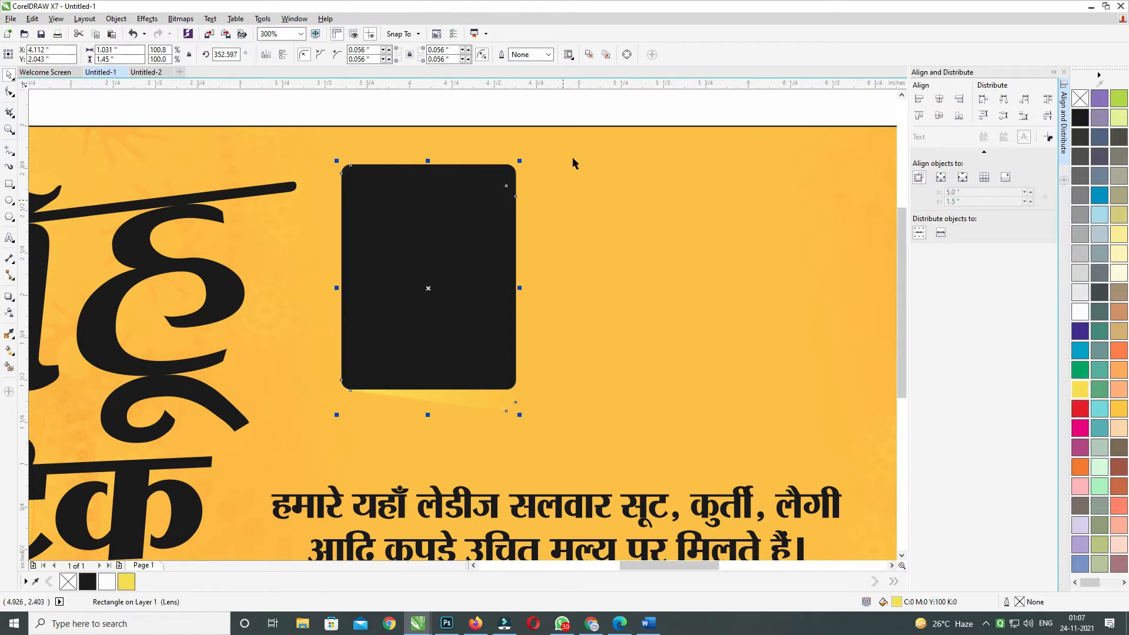
Step: Fill the front rounded rectangle red and the slanted fading copy behind it black as a shadow
left_click(456, 246)
left_click(1080, 409)
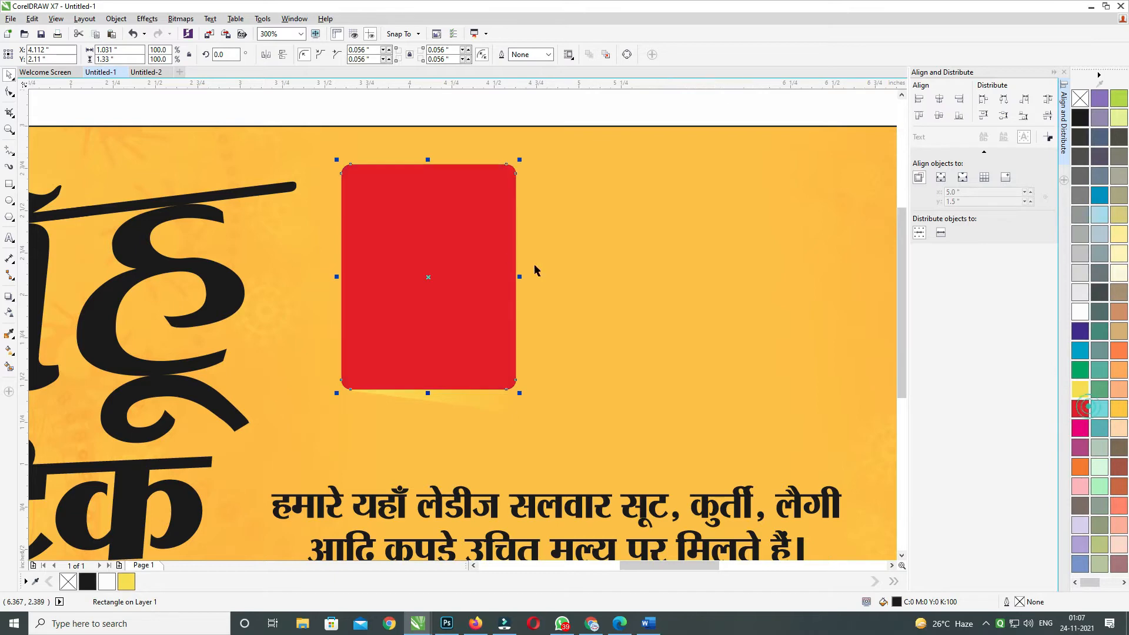
scroll(516, 234, "down", 1)
left_click(479, 166)
scroll(478, 294, "up", 1)
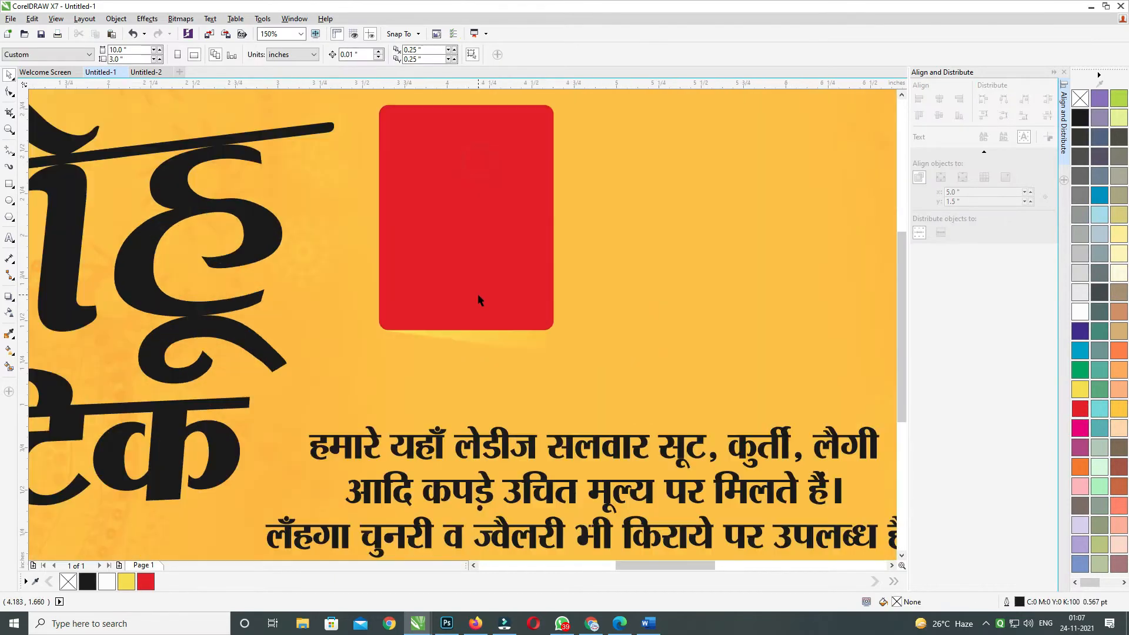
left_click(501, 338)
scroll(503, 187, "down", 1)
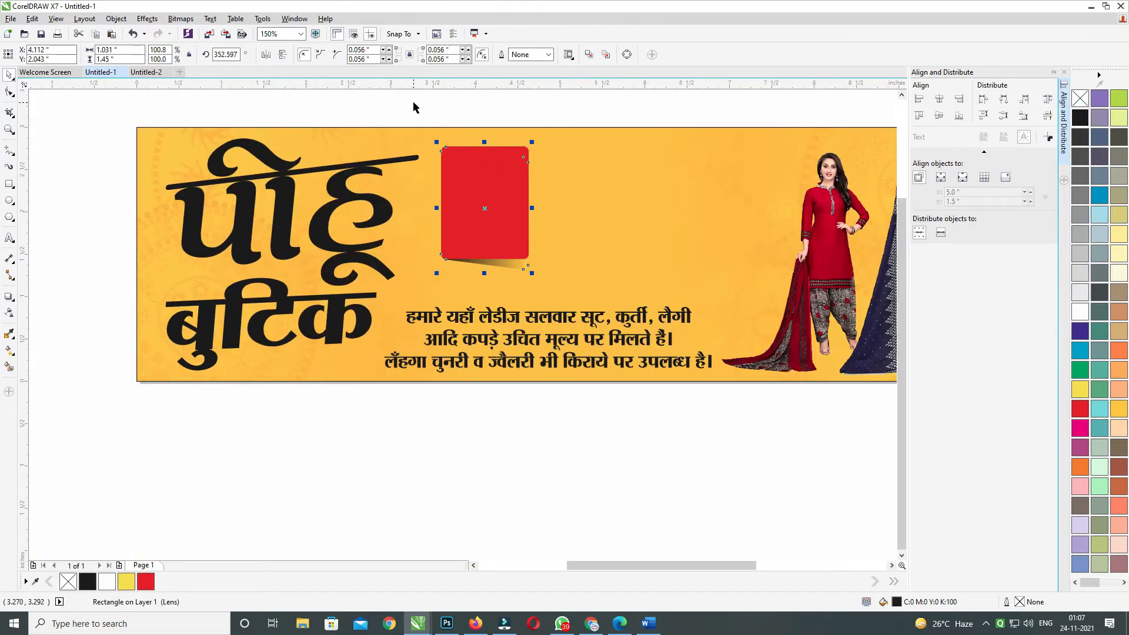
Step: Group the red rectangle with its shadow and make two evenly spaced copies in a row to its right
scroll(413, 106, "up", 1)
left_click_drag(404, 151, 575, 360)
left_click(516, 235)
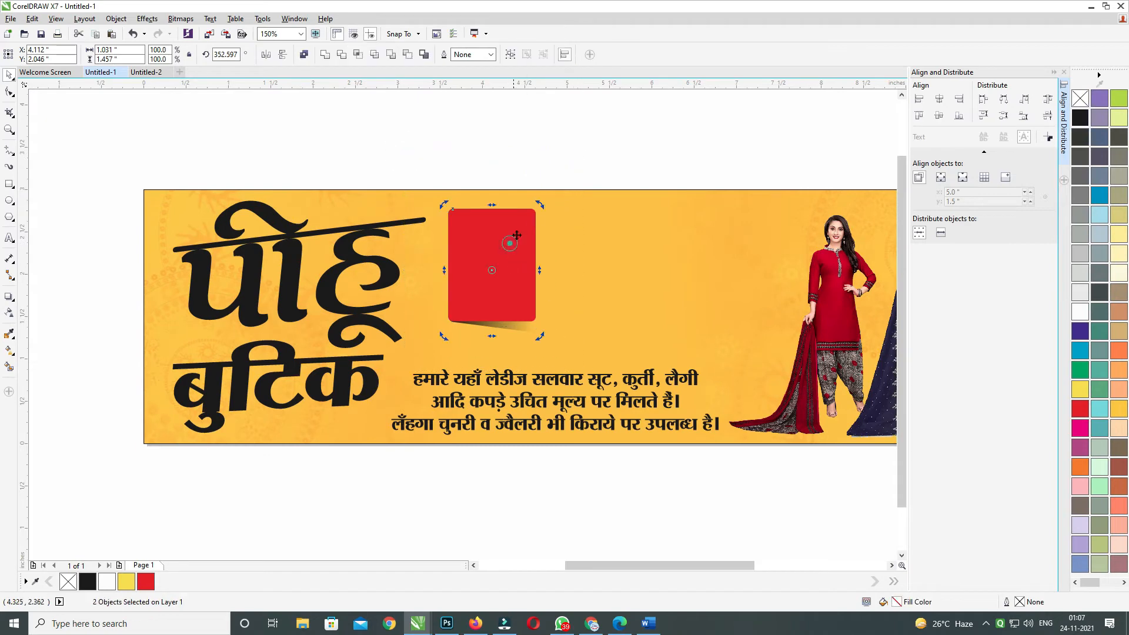
key("ctrl+g")
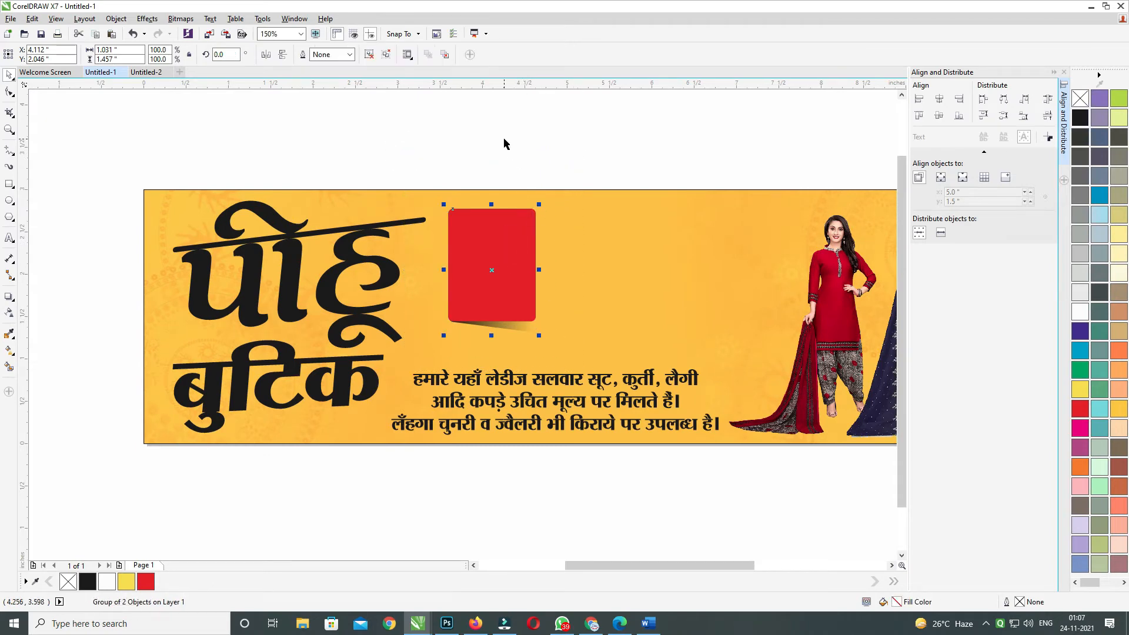
left_click_drag(488, 239, 593, 235)
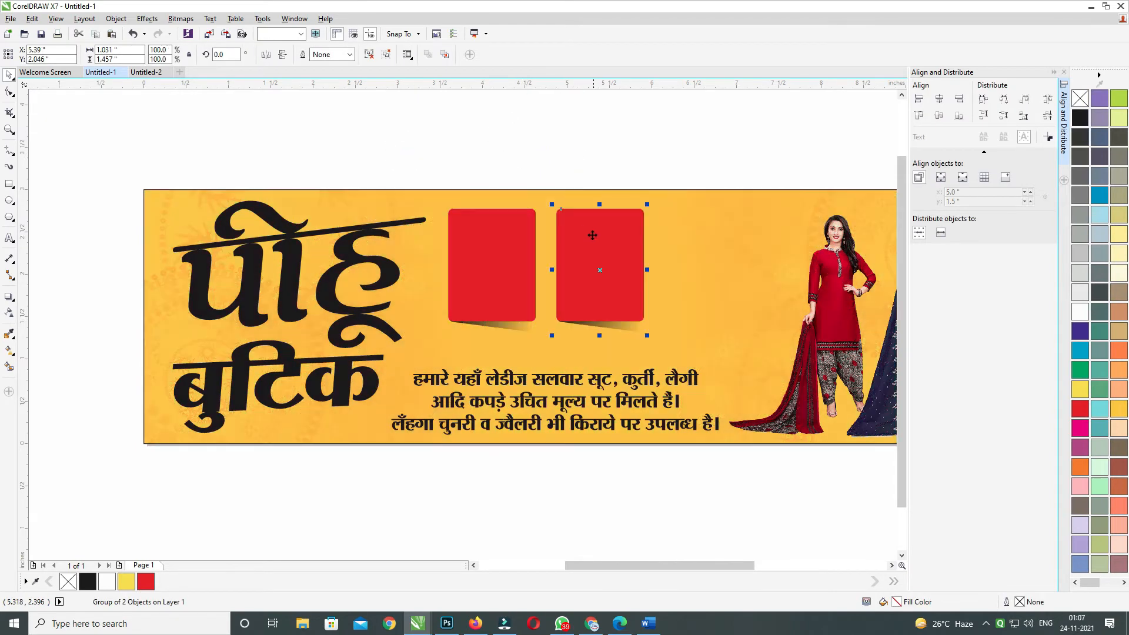
key("ctrl+r")
Step: Enlarge the three red cards together to about 3.8 inches wide overall and rotate them about 2.5 degrees counterclockwise
left_click_drag(468, 169, 744, 337)
left_click_drag(418, 167, 806, 367)
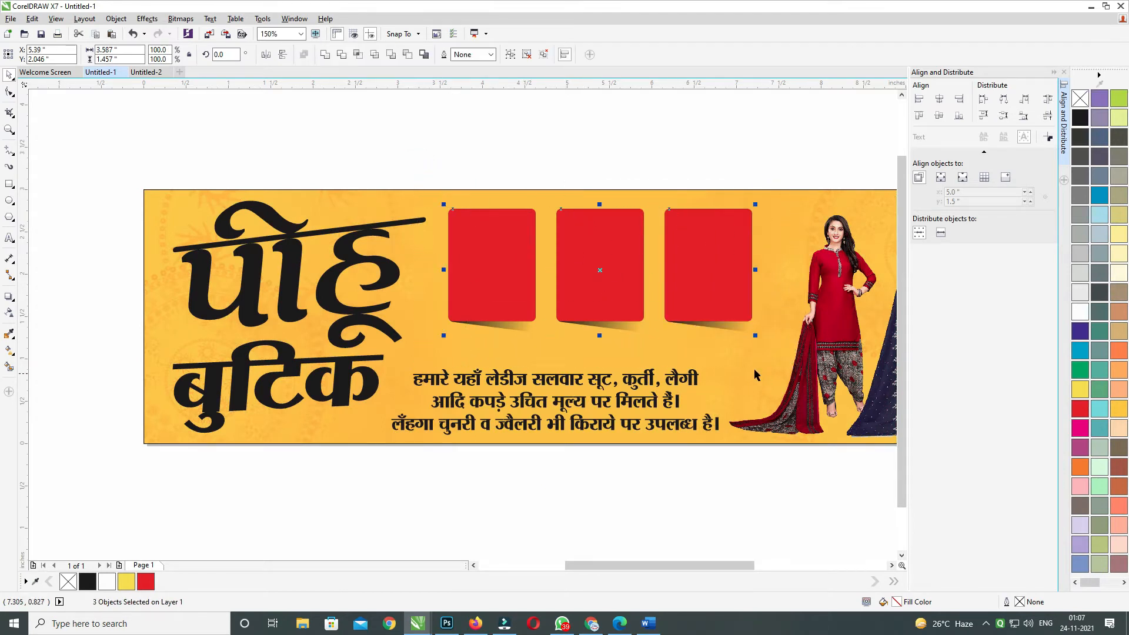
left_click_drag(755, 335, 773, 343)
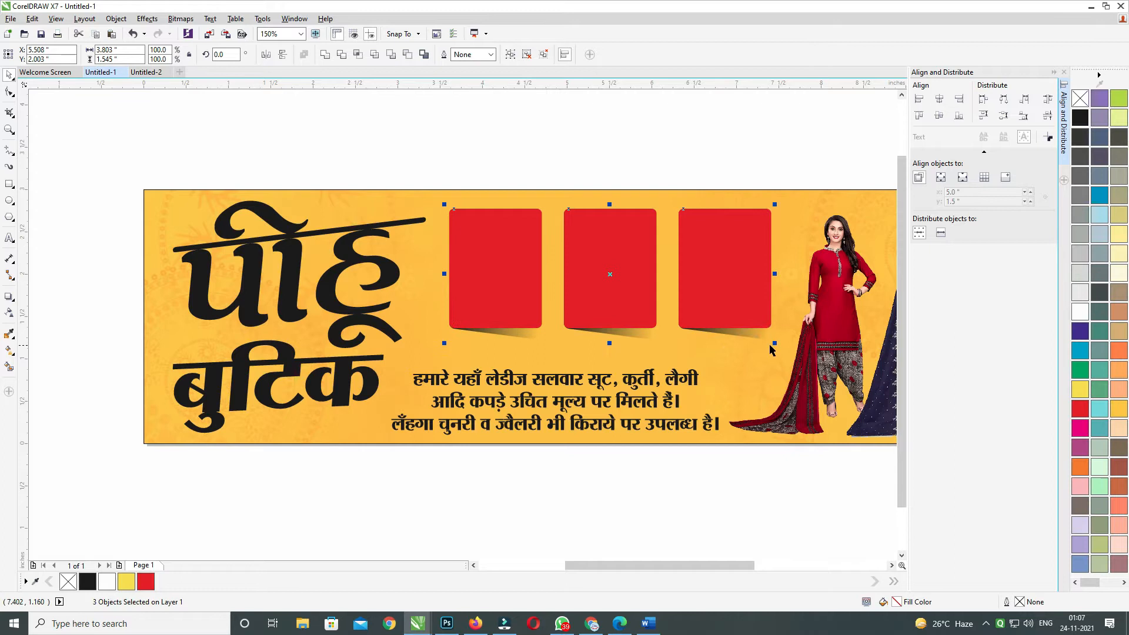
left_click(732, 271)
left_click_drag(773, 205, 771, 199)
mouse_move(743, 241)
left_mouse_down()
mouse_move(740, 218)
mouse_move(757, 250)
left_mouse_up()
Step: Nudge the services text slightly right and up beneath the three red cards
left_click_drag(404, 432, 775, 319)
key("Right")
key("Right")
key("Right")
key("Right")
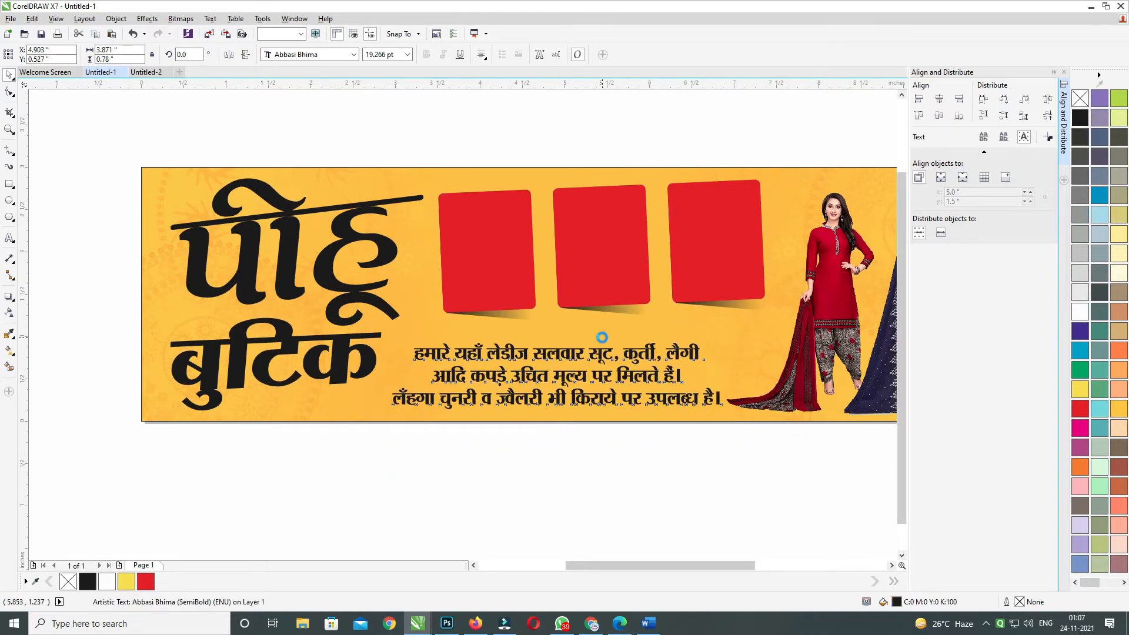
key("Up")
key("Up")
key("Up")
left_click_drag(526, 350, 508, 259)
scroll(485, 306, "up", 2)
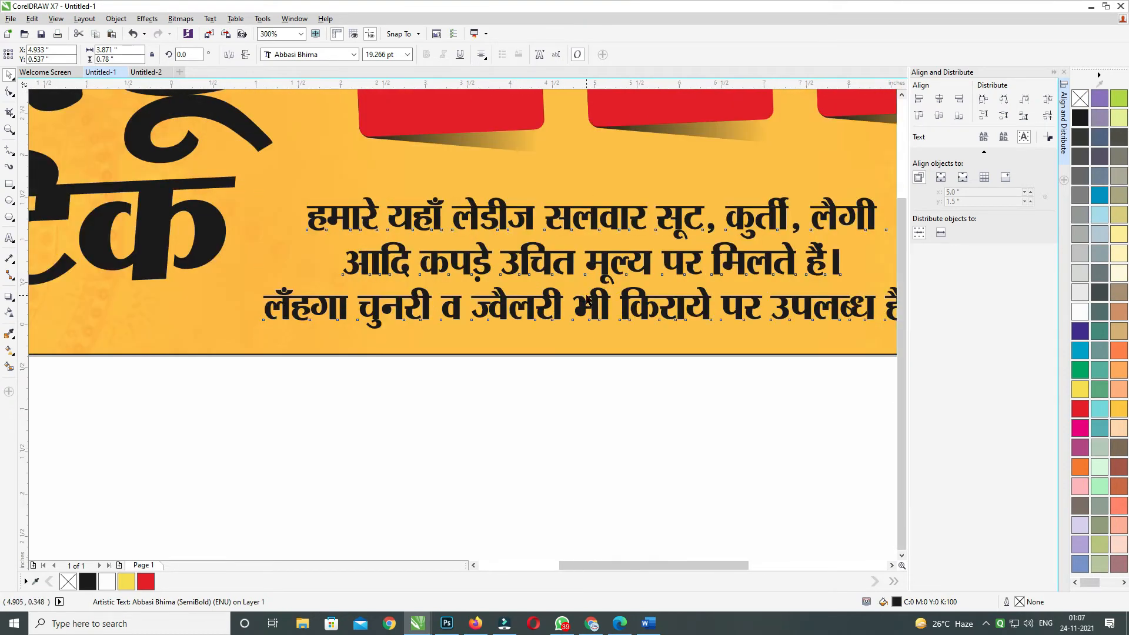
scroll(563, 319, "down", 2)
key("Up")
key("Up")
key("Up")
key("Up")
key("Up")
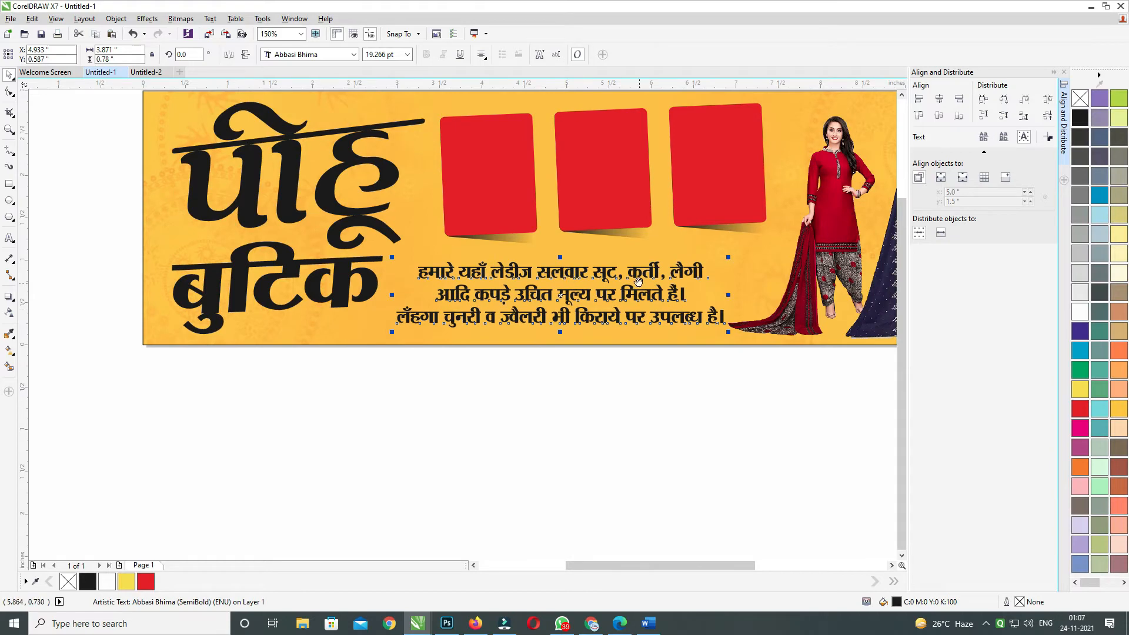
Step: Nudge the photo of the woman in red about 0.05 inches toward the services text
left_click_drag(831, 261, 706, 295)
left_click(704, 292)
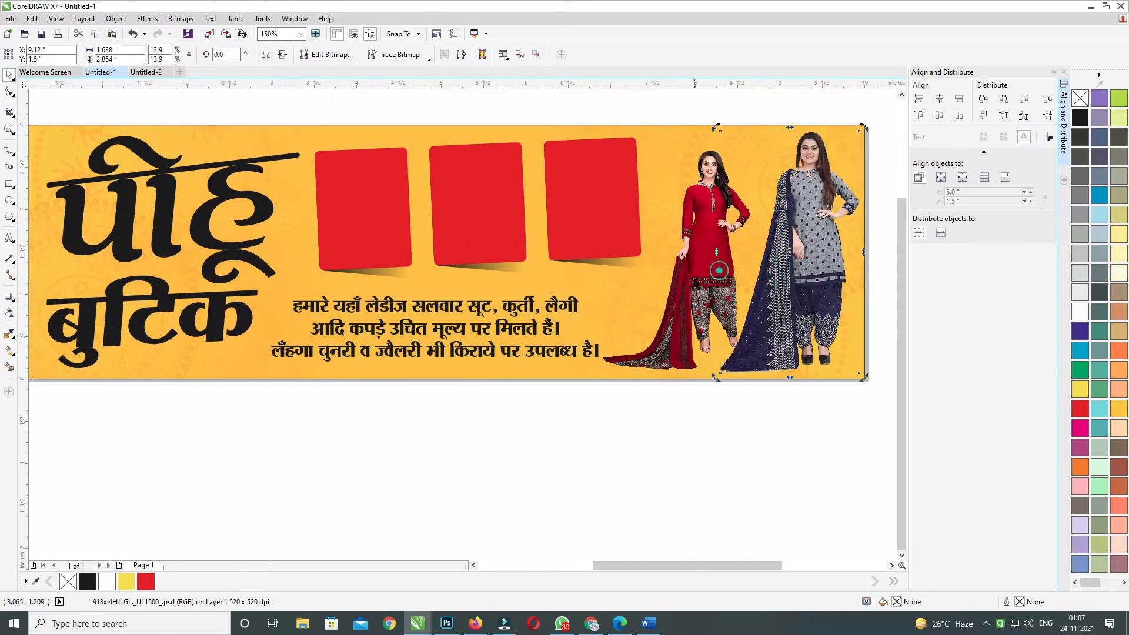
key("Left")
key("Left")
key("Left")
key("Left")
key("Left")
key("Left")
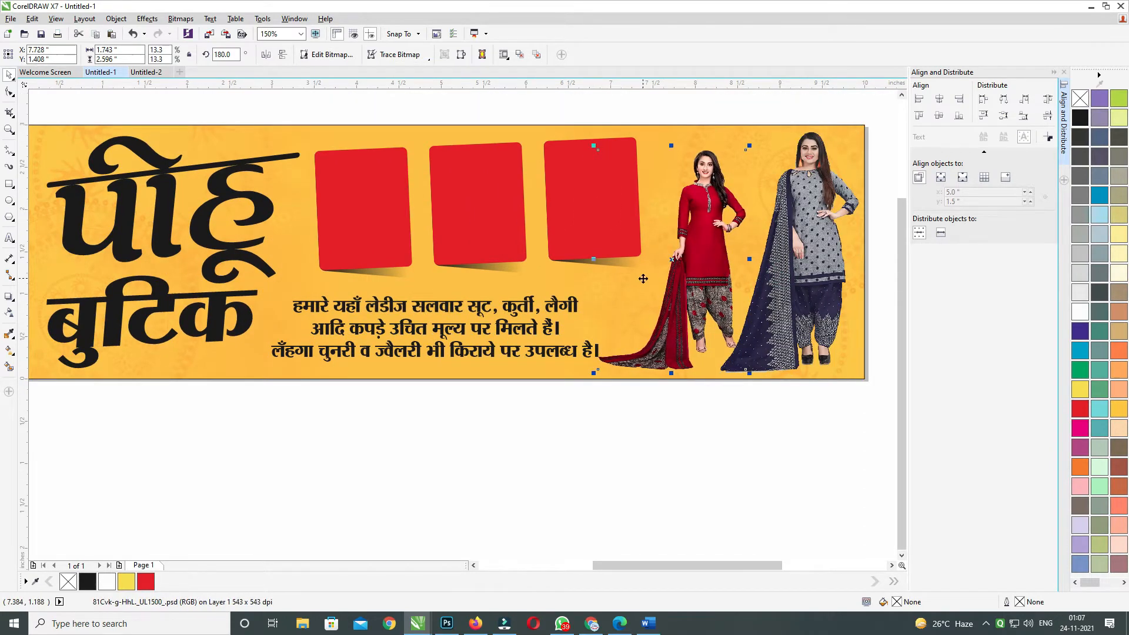
left_click_drag(643, 279, 694, 298)
Step: Nudge the three red cards together about 0.01 inches toward the model photos
left_click(641, 229)
left_click_drag(623, 250, 590, 259)
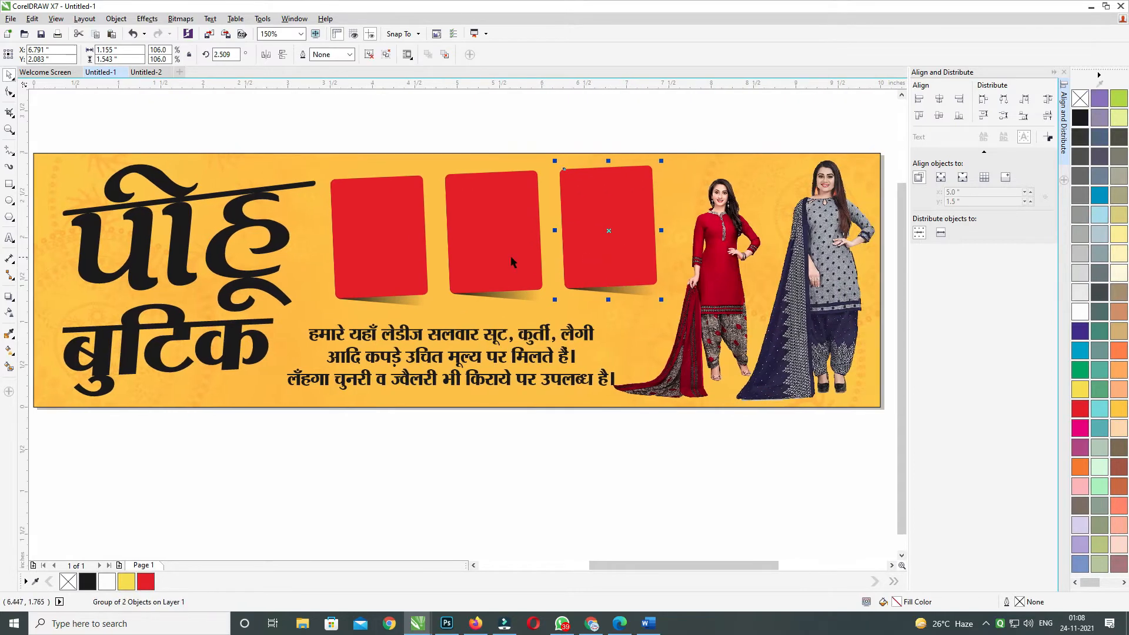
left_click(496, 254, "shift")
left_click(382, 251, "shift")
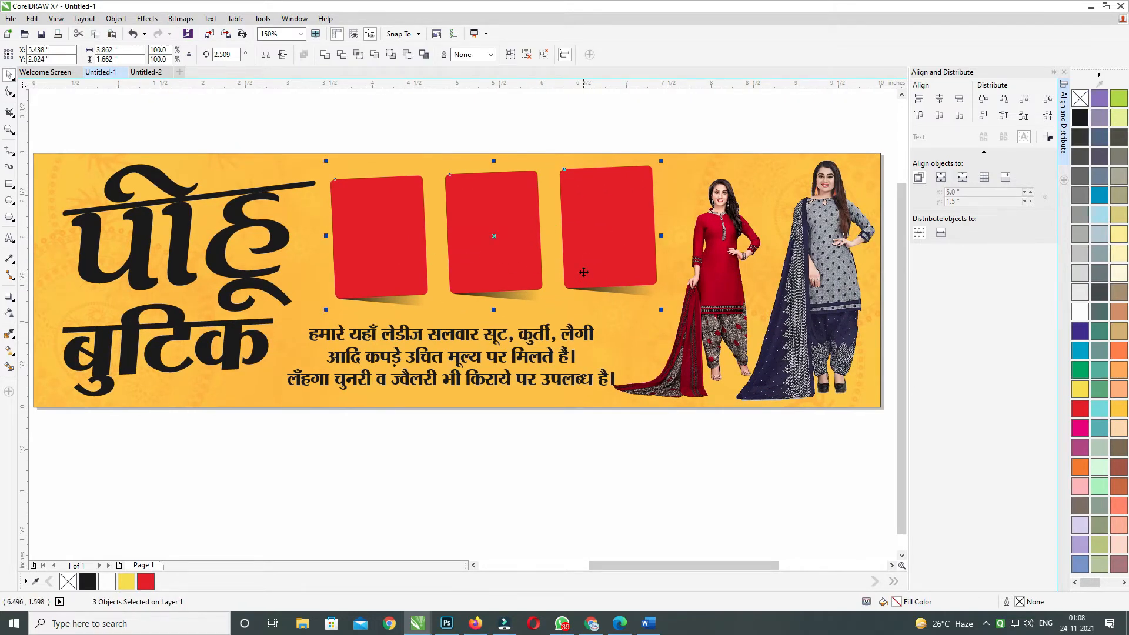
key("Right")
left_click_drag(484, 260, 545, 275)
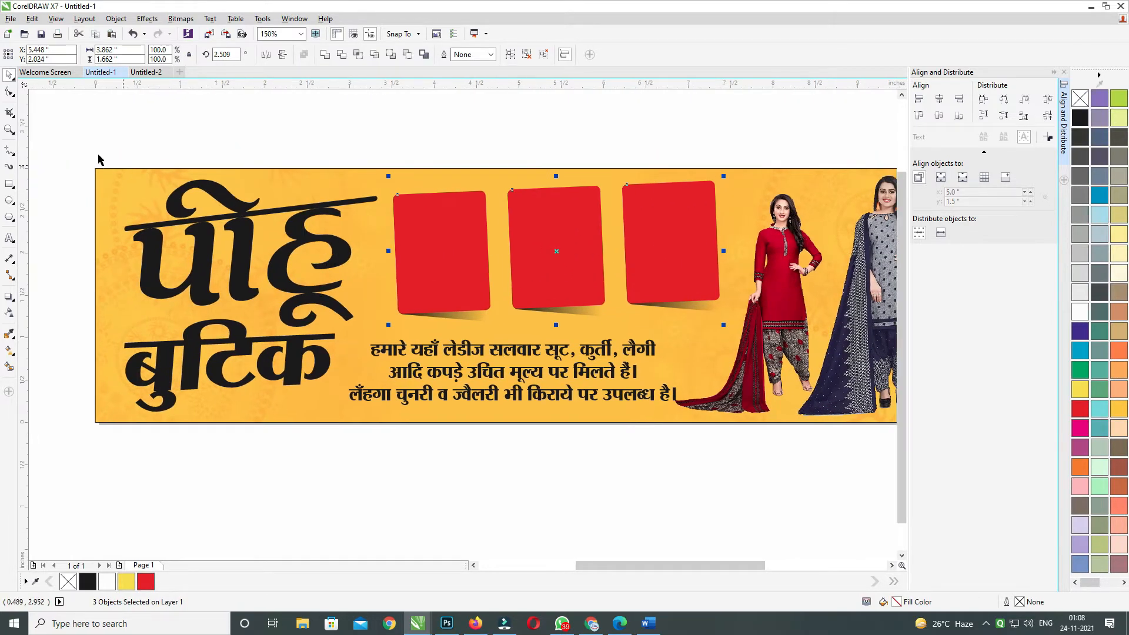
left_click_drag(45, 136, 879, 432)
key("shift+F2")
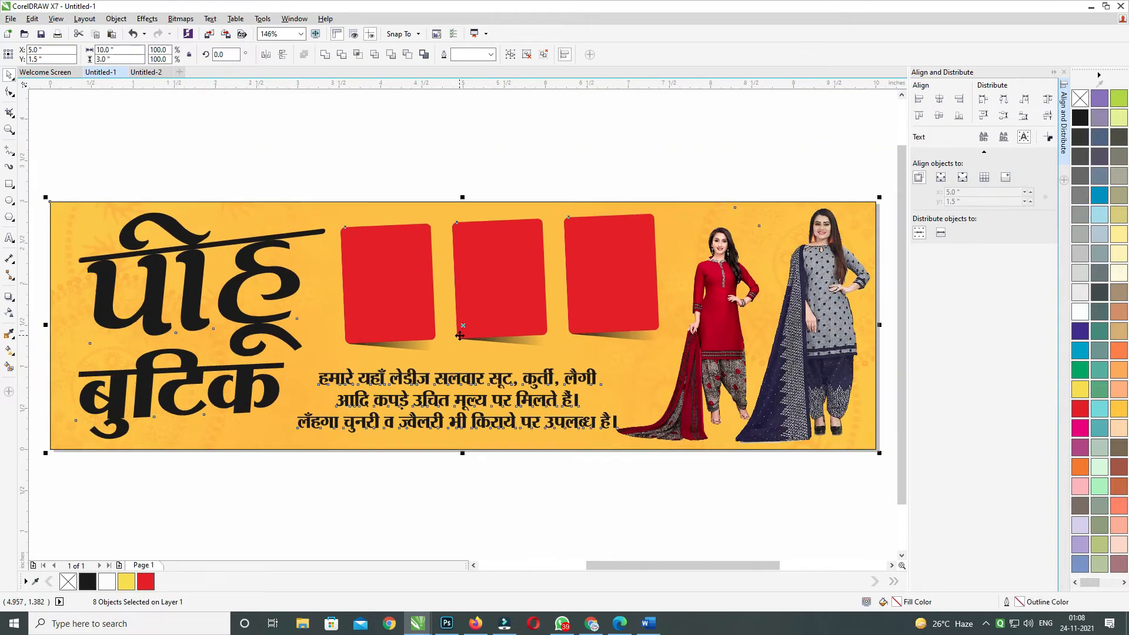
Step: Fill the grouped title text पीहू बुटिक with dark blue (C100 M100)
left_click(453, 170)
left_click(436, 214)
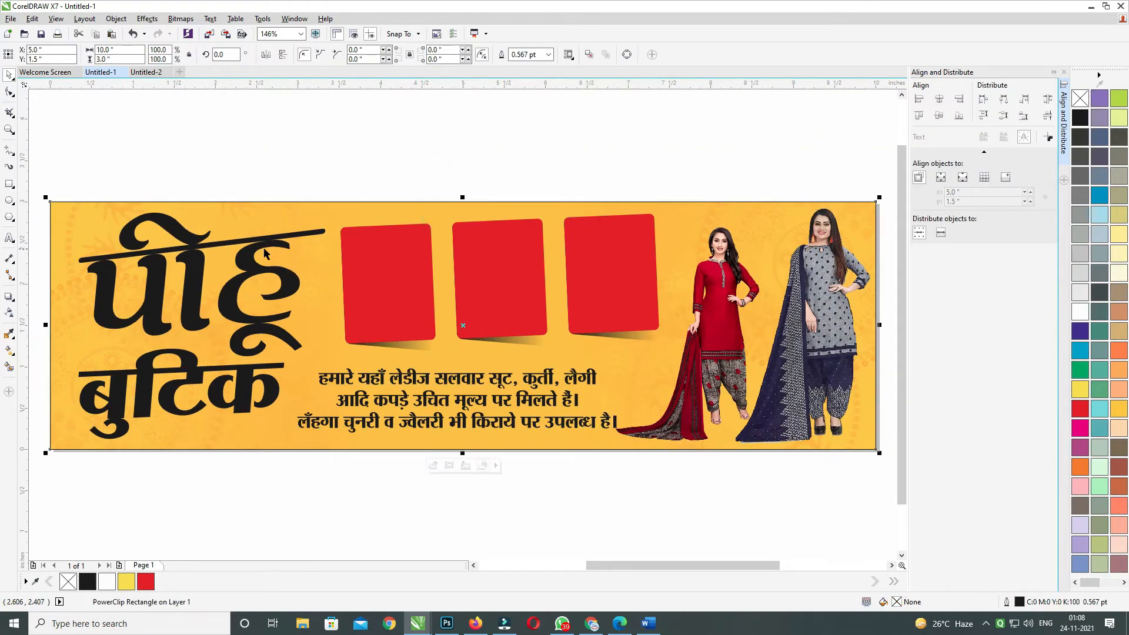
left_click(264, 255)
left_click(1079, 409)
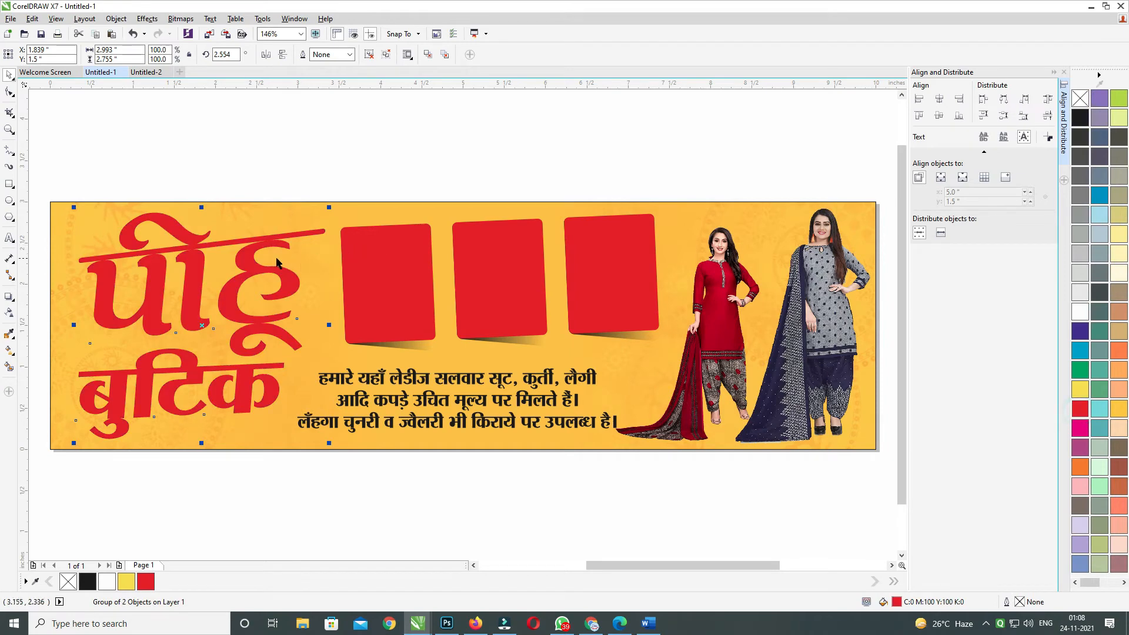
scroll(276, 258, "up", 3)
left_click(1079, 333)
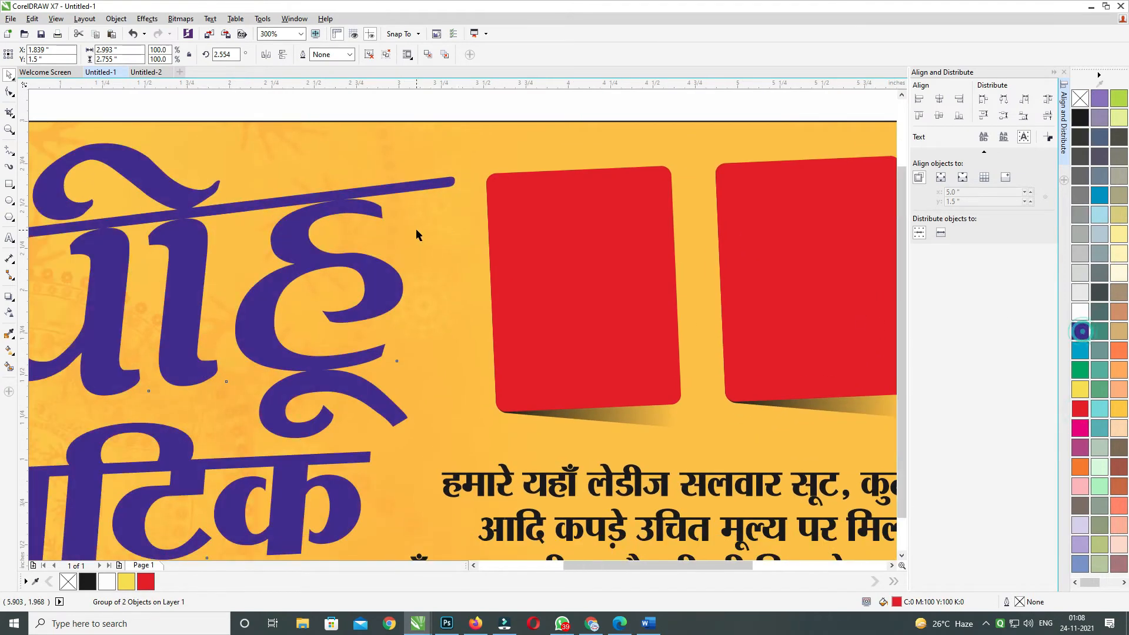
scroll(416, 229, "down", 1)
left_click(439, 146)
Step: Try making the clipped background image partly transparent and filling its frame with yellow
double_click(505, 188)
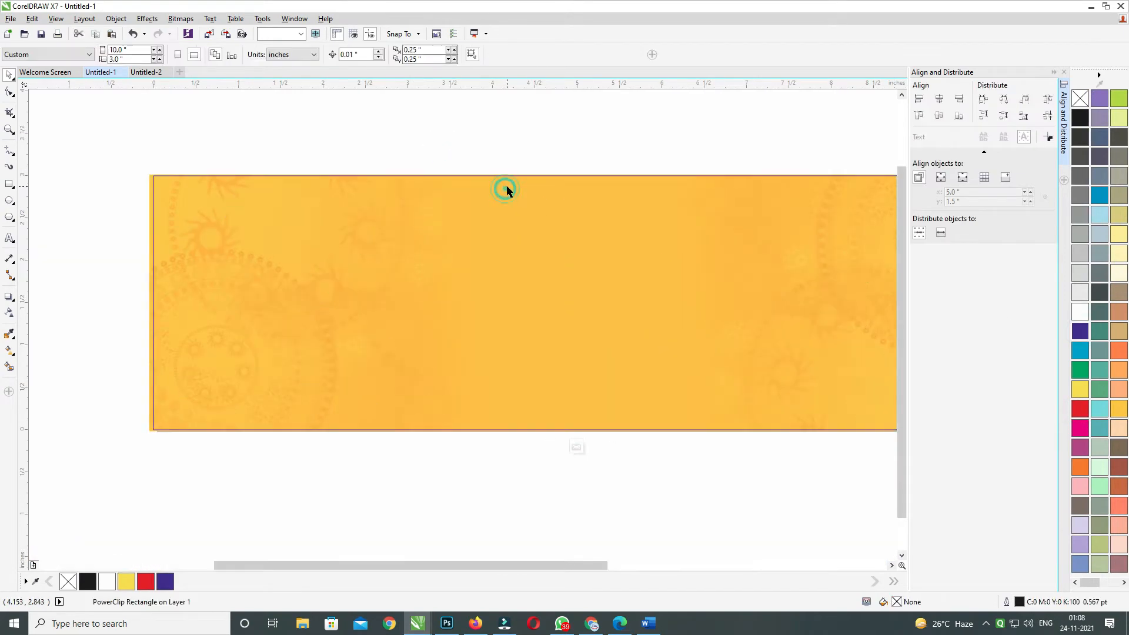
left_click(10, 313)
left_click_drag(558, 450, 565, 448)
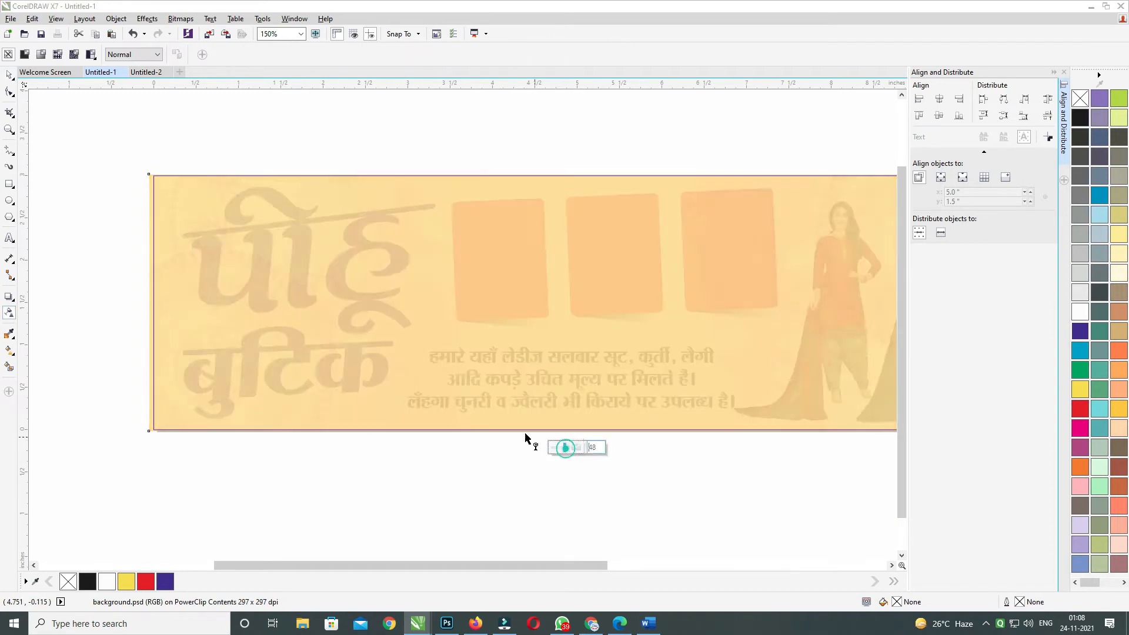
left_click(10, 77)
left_click(323, 144, "ctrl")
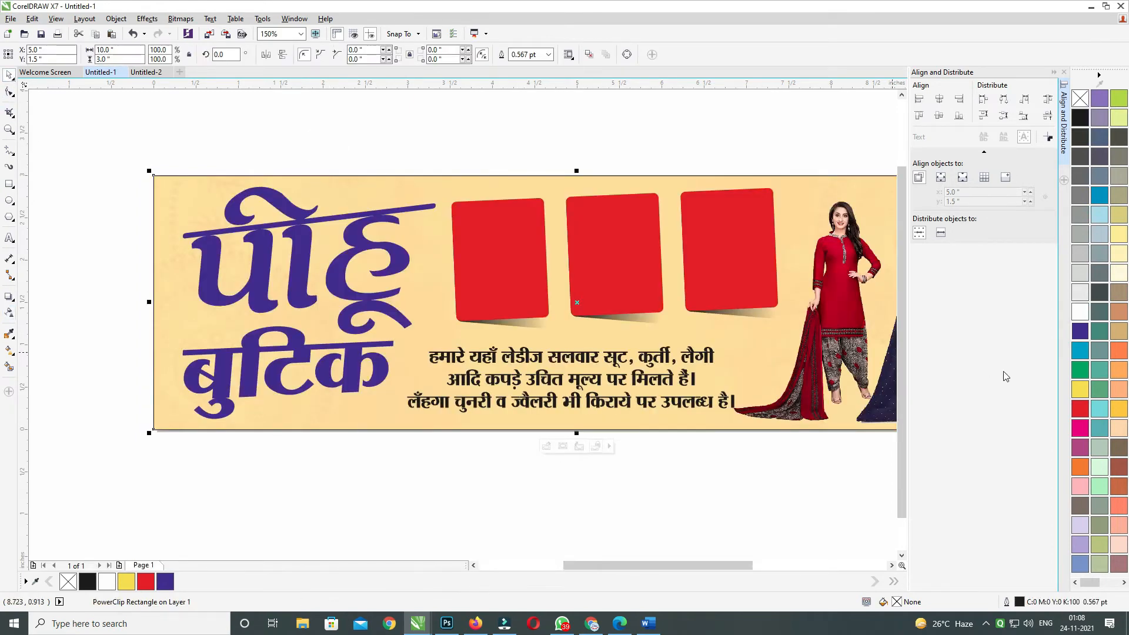
left_click(1080, 389)
left_click(425, 131)
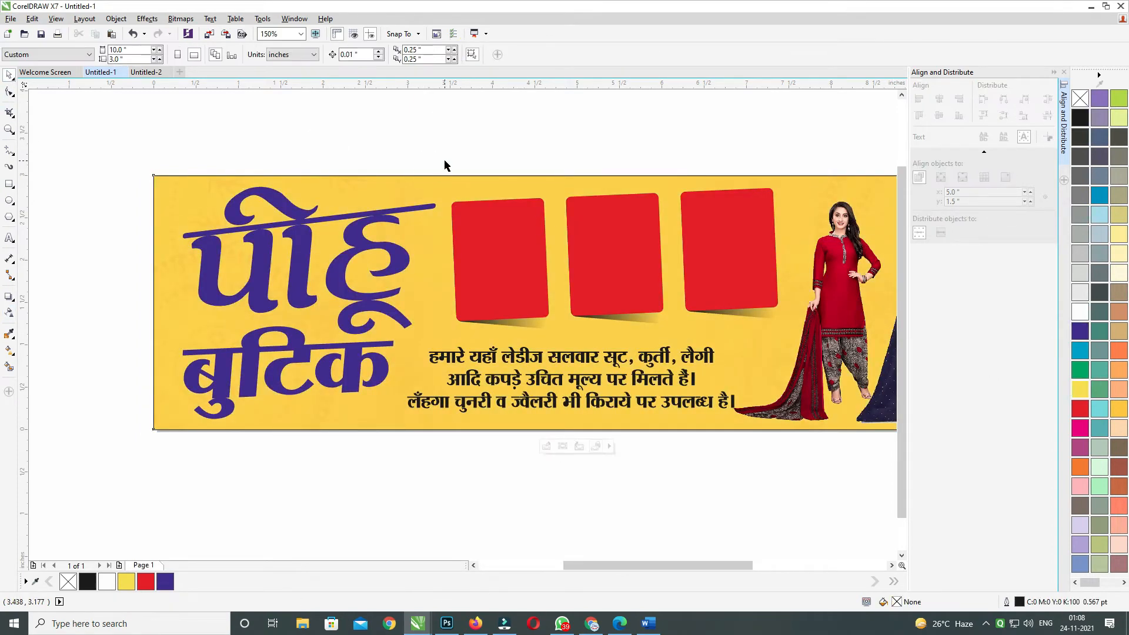
Step: Undo the yellow frame fill and the background transparency, leaving the clipped frame's editing mode
key("ctrl+z")
key("ctrl+z")
key("ctrl+z")
left_click(449, 137, "ctrl")
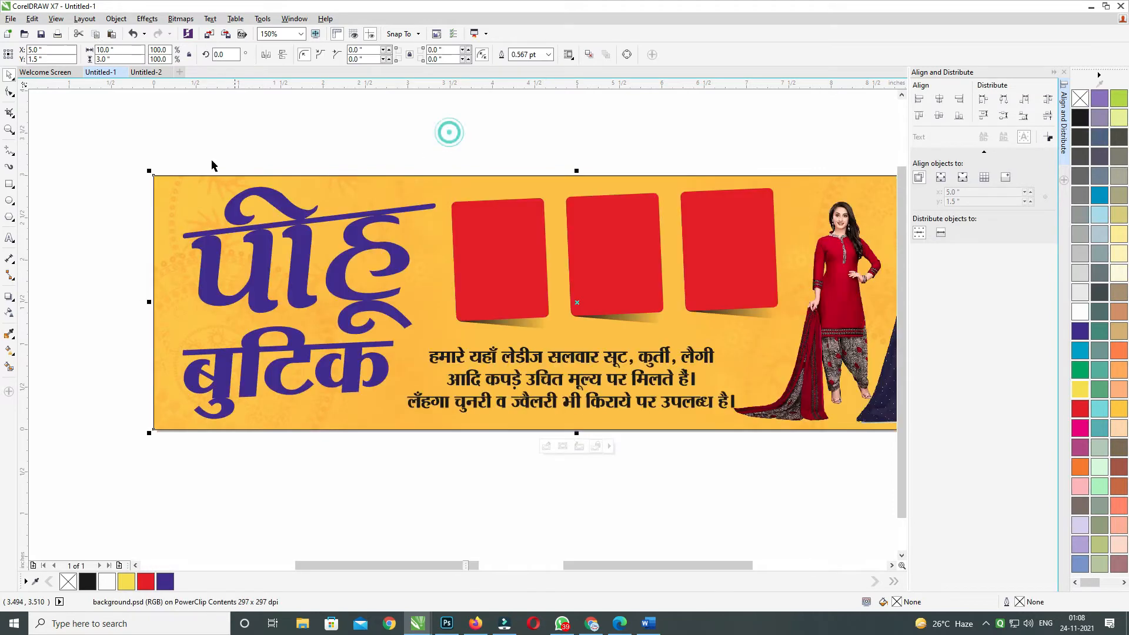
Step: Nudge the services text about 0.01 inches to the right beneath the red cards
left_click_drag(630, 197, 487, 200)
left_click(497, 361)
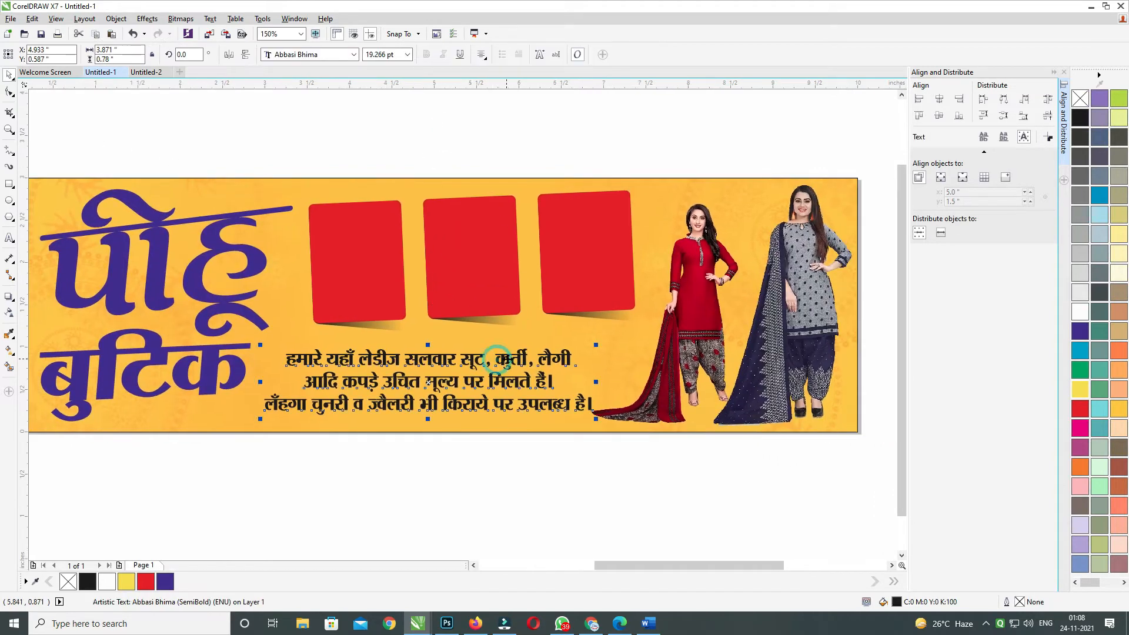
left_click_drag(501, 359, 515, 324)
left_click_drag(310, 292, 394, 282)
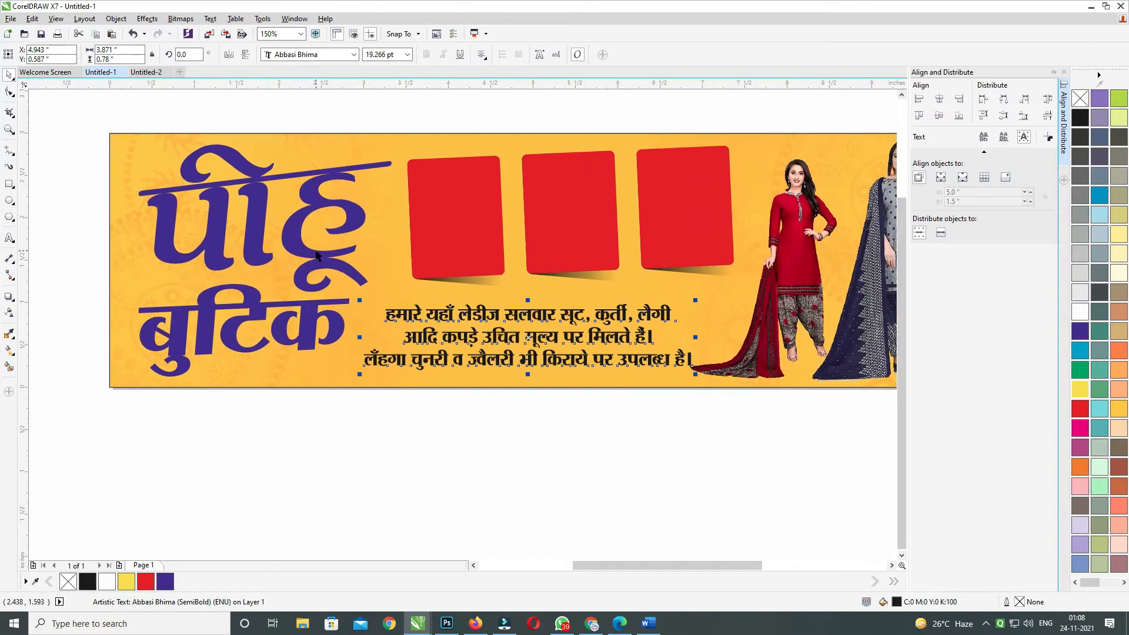
Step: Ungroup the title and fill only the word पीहू with red
left_click(309, 253)
key("ctrl+u")
left_click(345, 113)
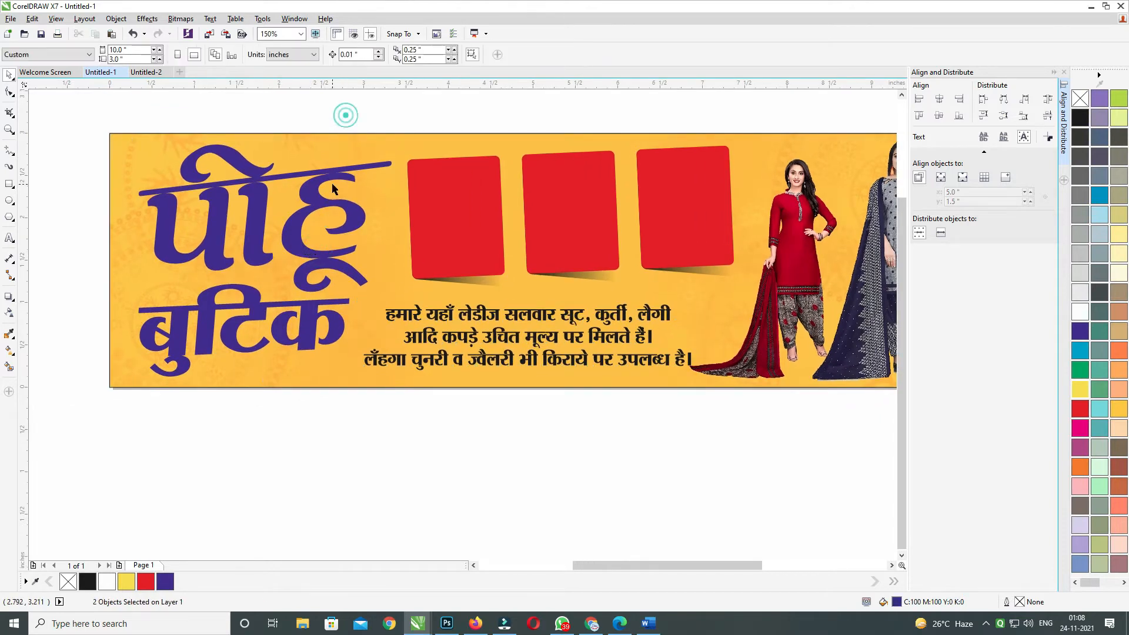
left_click(270, 218)
scroll(267, 217, "up", 1)
left_click_drag(281, 221, 380, 270)
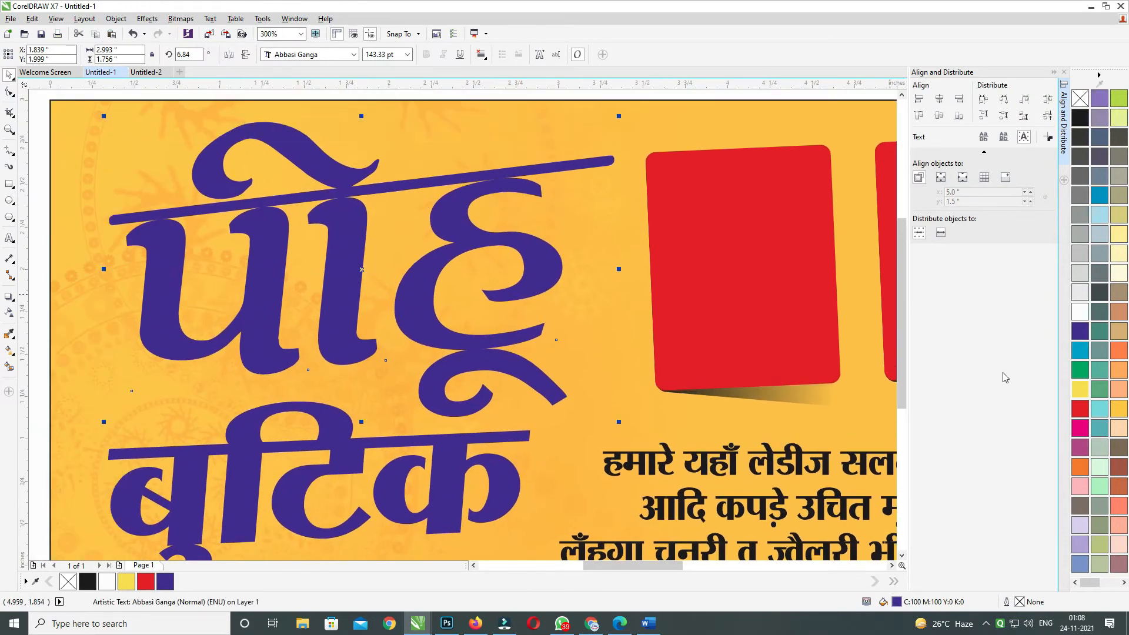
left_click(1083, 415)
left_click_drag(489, 322, 533, 241)
Step: Give both title words, पीहू and बुटिक, a 4 pt black outline with round corners
left_click(505, 376)
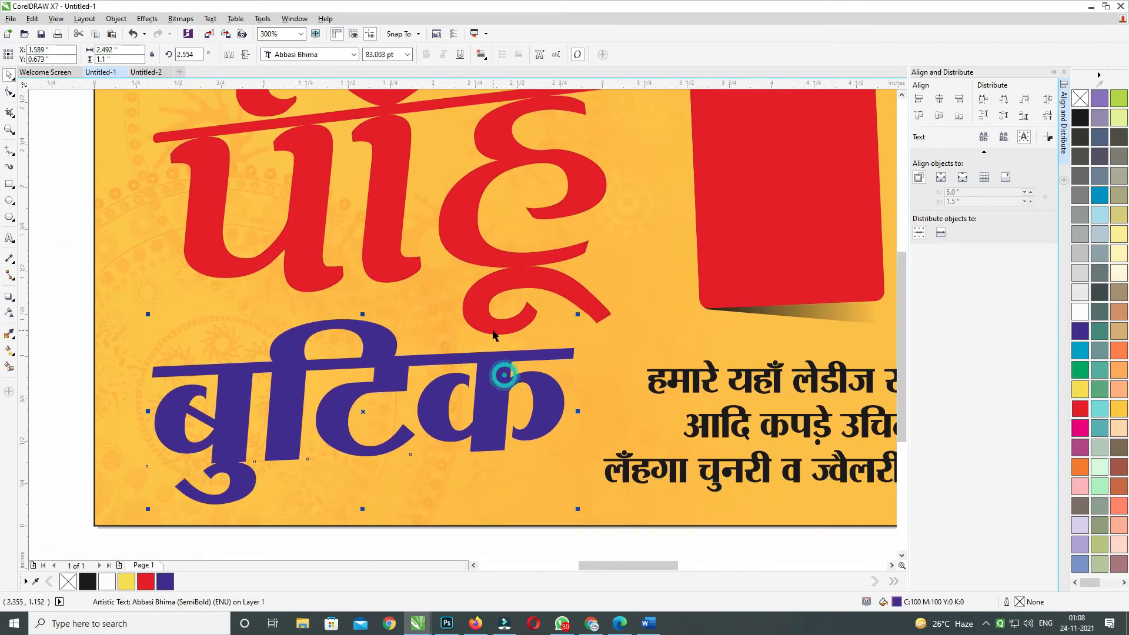
left_click_drag(490, 325, 486, 357)
left_click(480, 323, "shift")
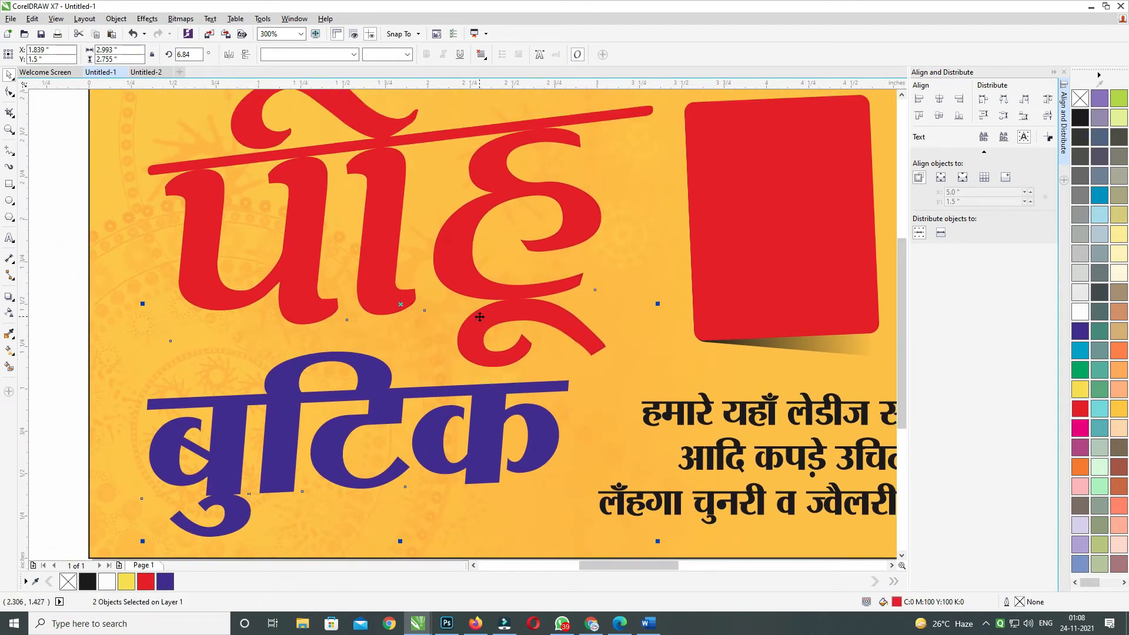
key("F12")
key("Return")
key("F12")
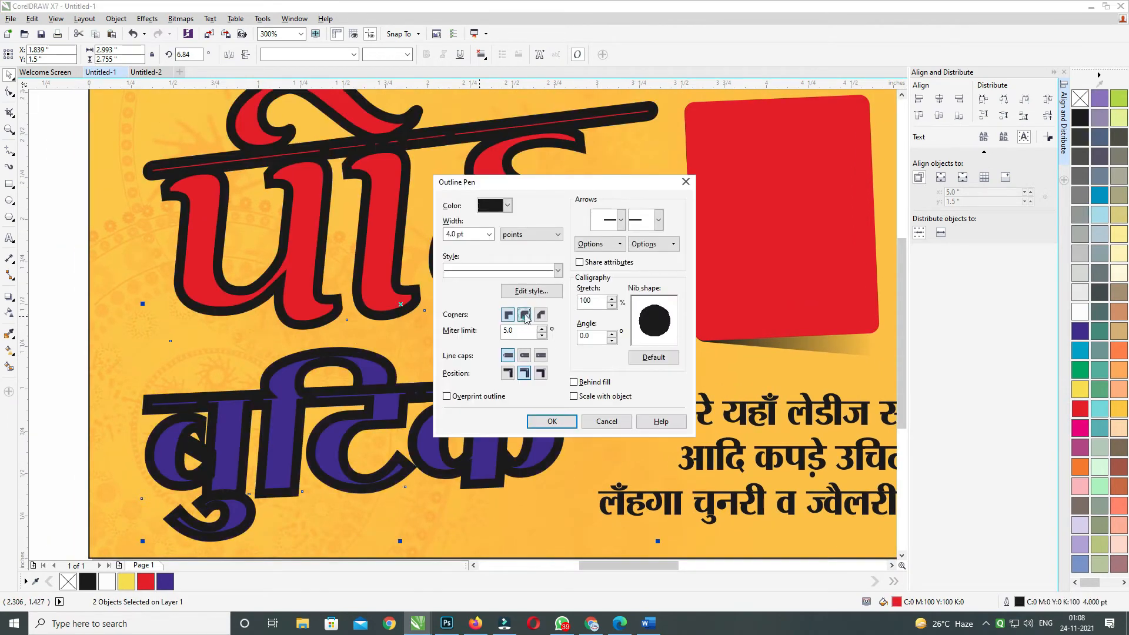
left_click(524, 315)
left_click(552, 421)
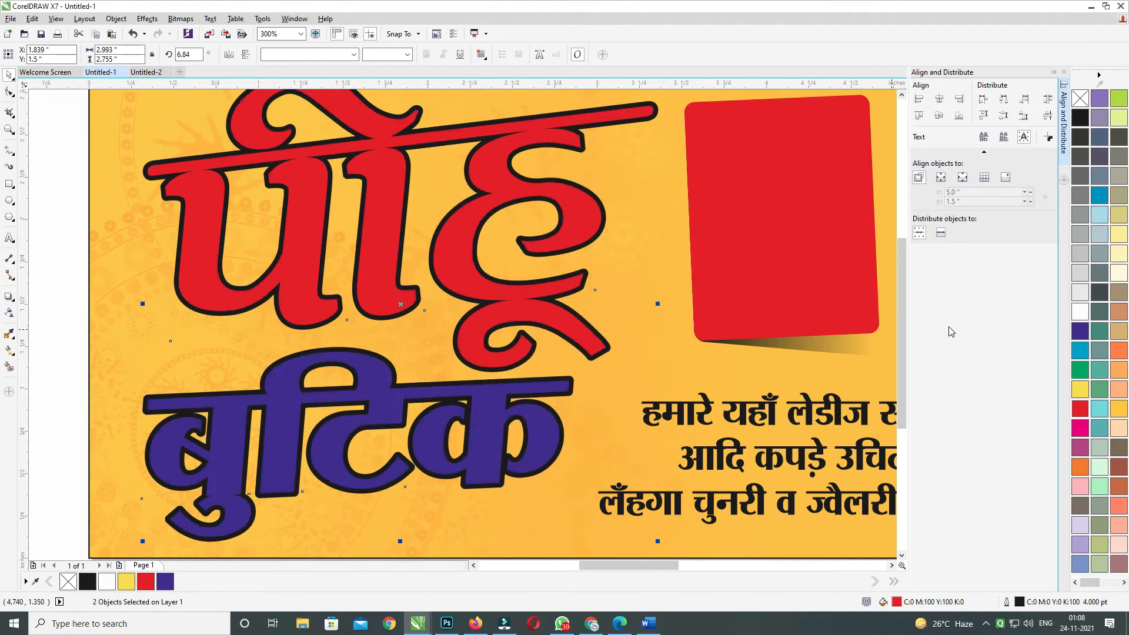
Step: Set the outline of both title words to 5 pt and colour it white
key("F12")
type("5")
key("Return")
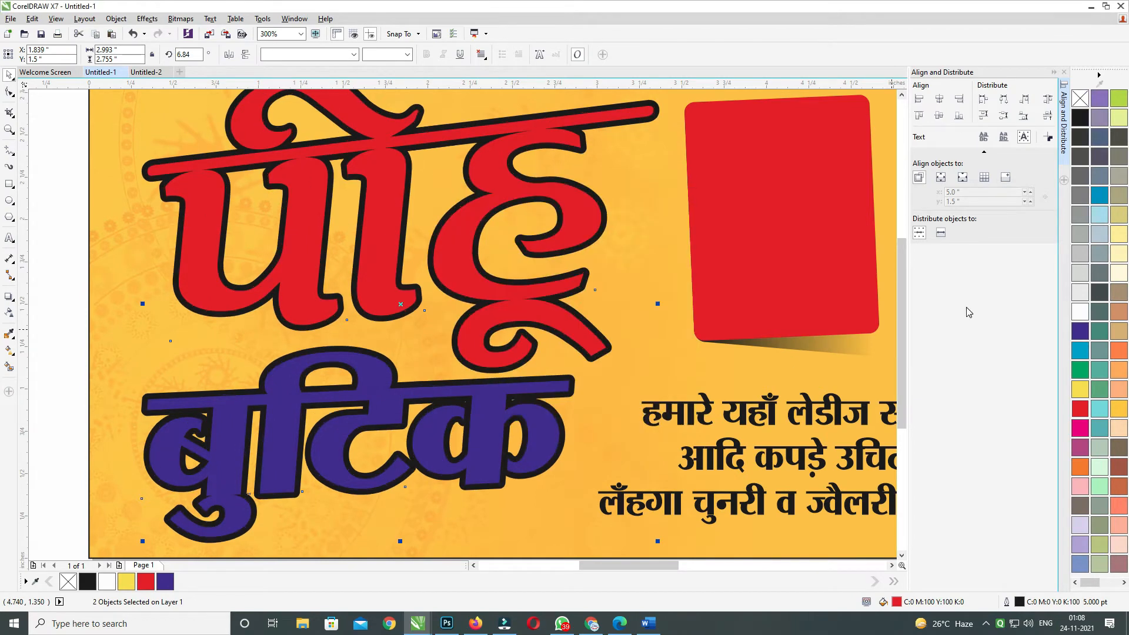
right_click(1076, 315)
left_click_drag(469, 359, 540, 277)
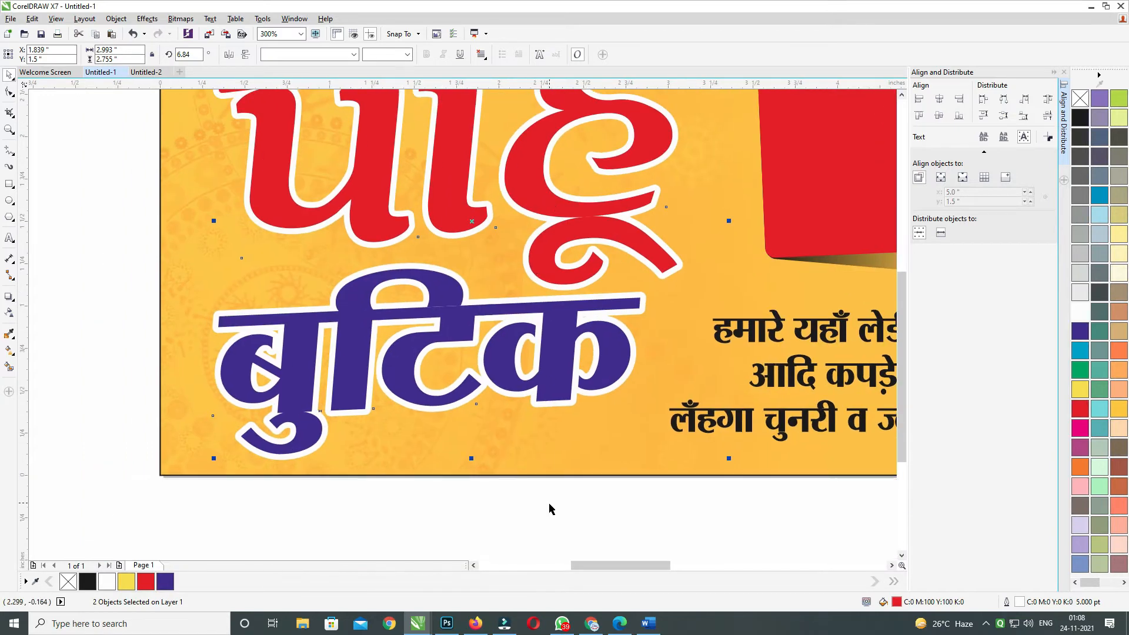
left_click(549, 506)
Step: Shorten the word पीहू from its lower edge to about 1.64 inches high
left_click(538, 378)
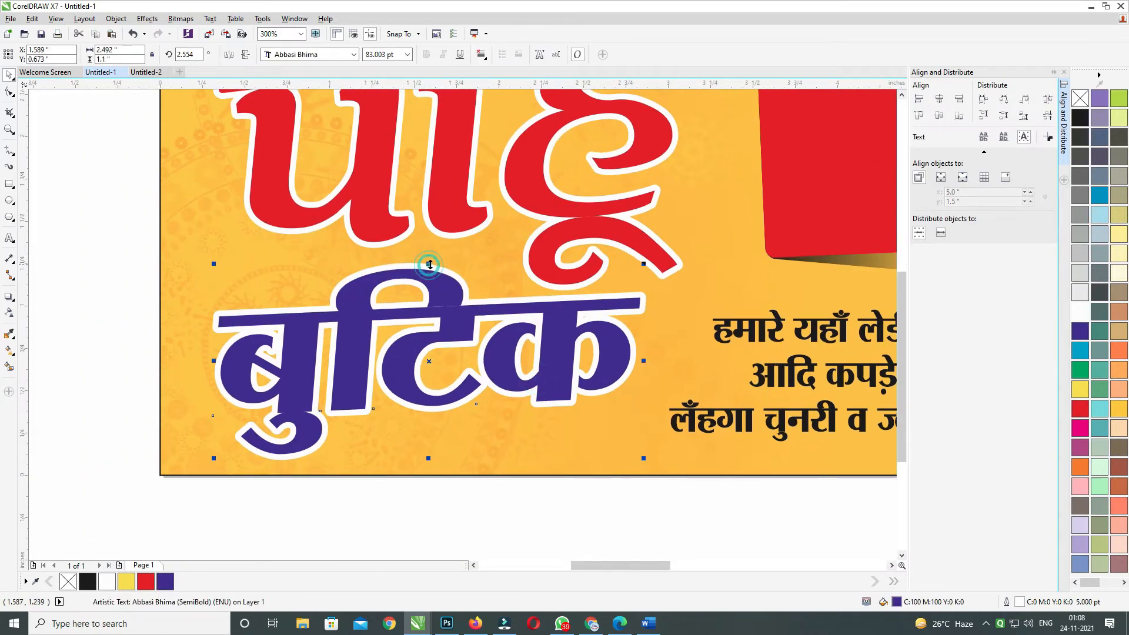
left_click(470, 288)
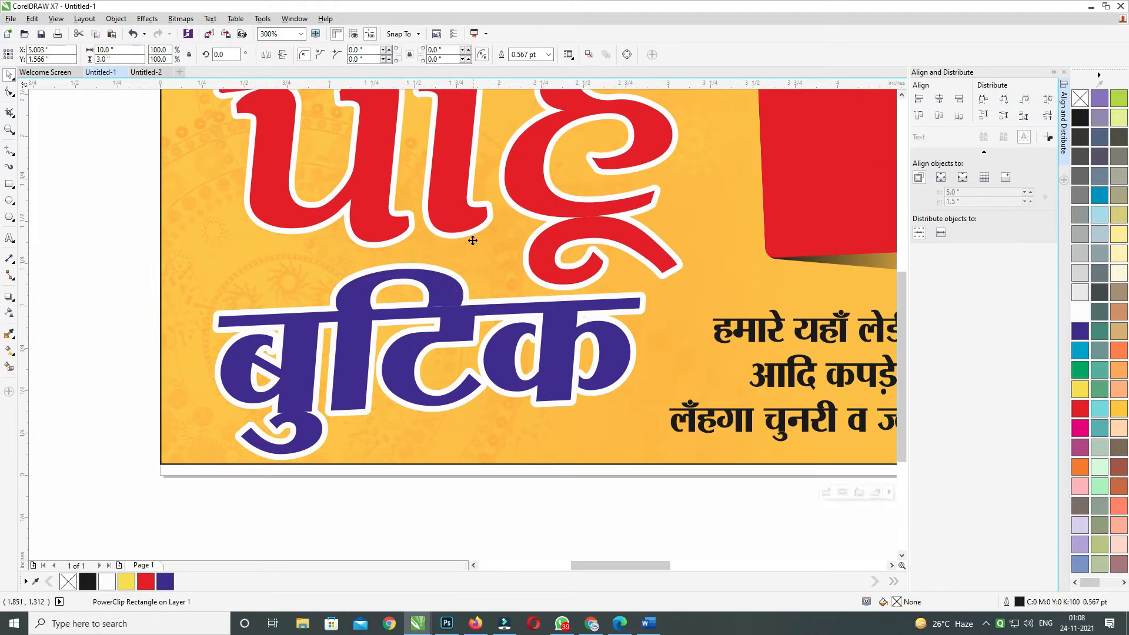
left_click(469, 222)
left_click_drag(471, 287, 470, 267)
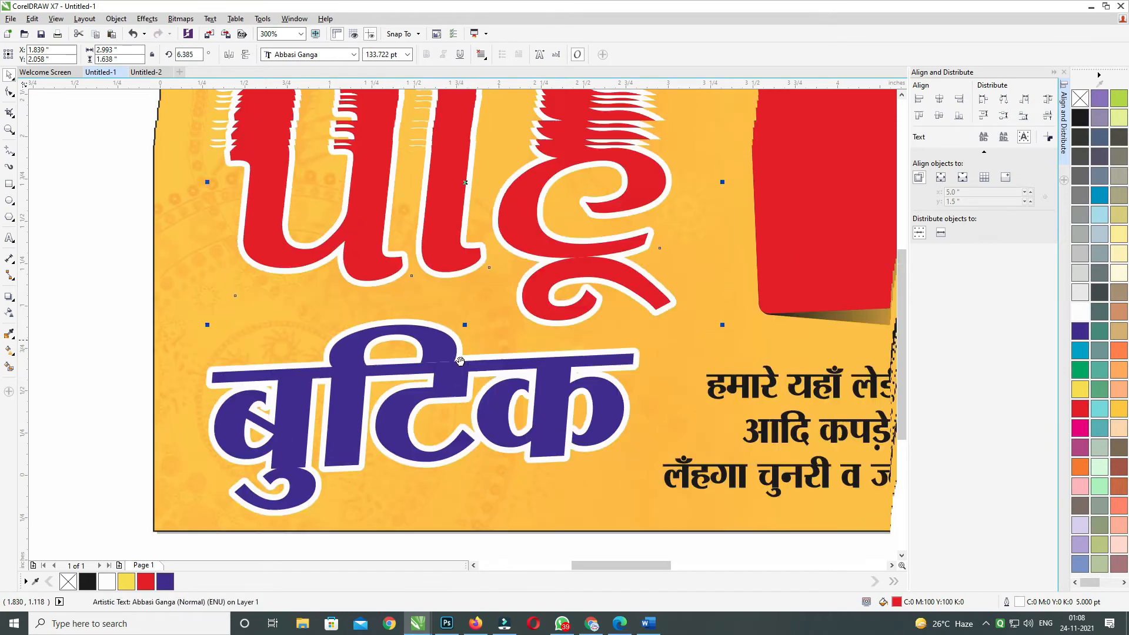
Step: Stretch the word बुटिक upward to about 1.21 inches high
scroll(442, 376, "up", 2)
left_click(442, 395)
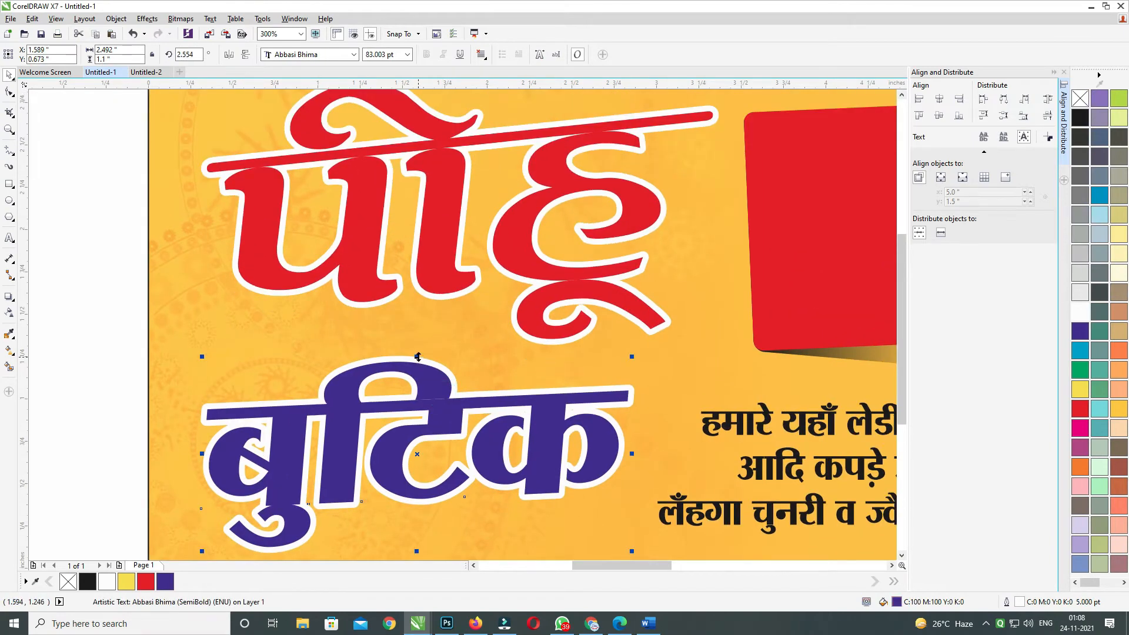
mouse_move(418, 360)
left_mouse_down()
mouse_move(422, 328)
mouse_move(422, 339)
left_mouse_up()
scroll(421, 339, "down", 2)
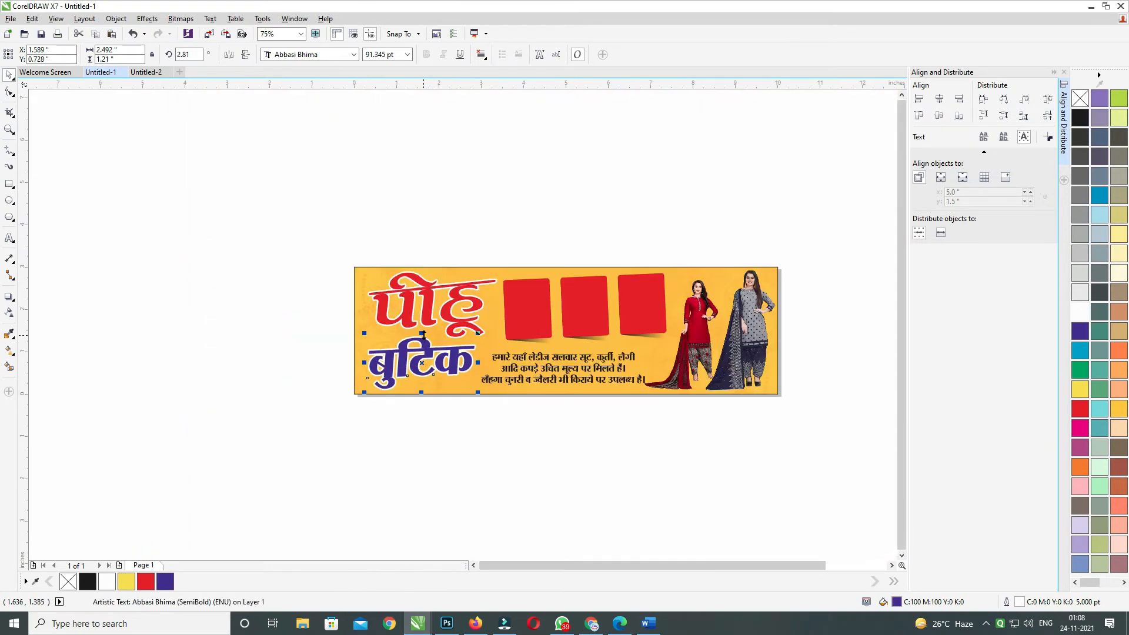
Step: Move both title words together about 0.07 inches toward the banner's left edge
left_click_drag(303, 226, 511, 428)
scroll(470, 373, "up", 1)
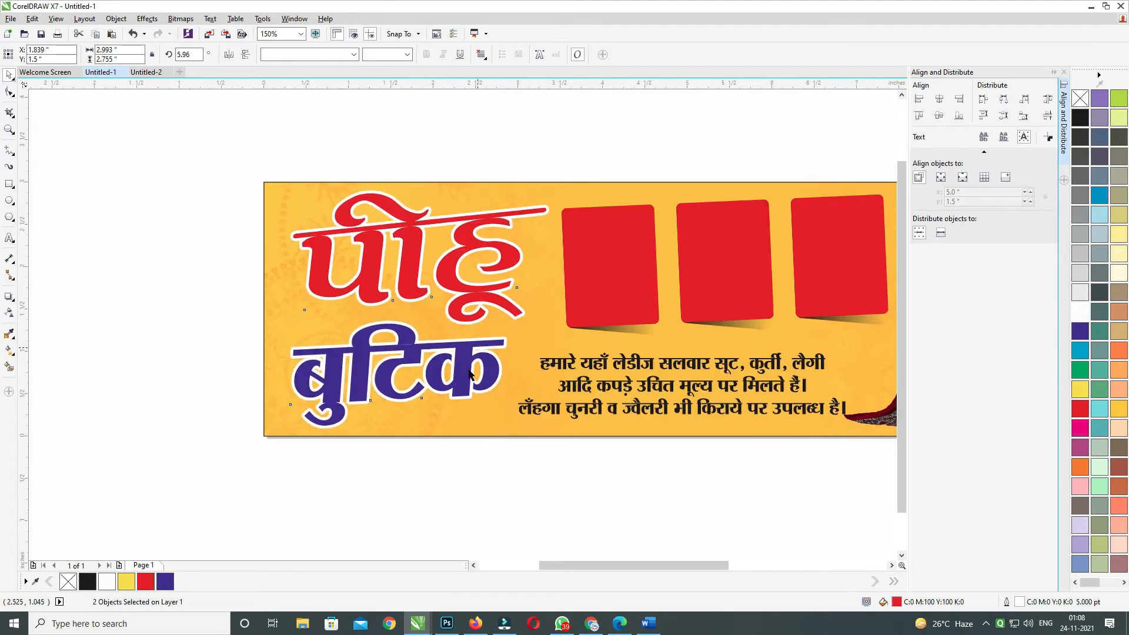
key("Left")
key("Left")
key("Left")
key("Left")
key("Left")
key("Left")
key("Left")
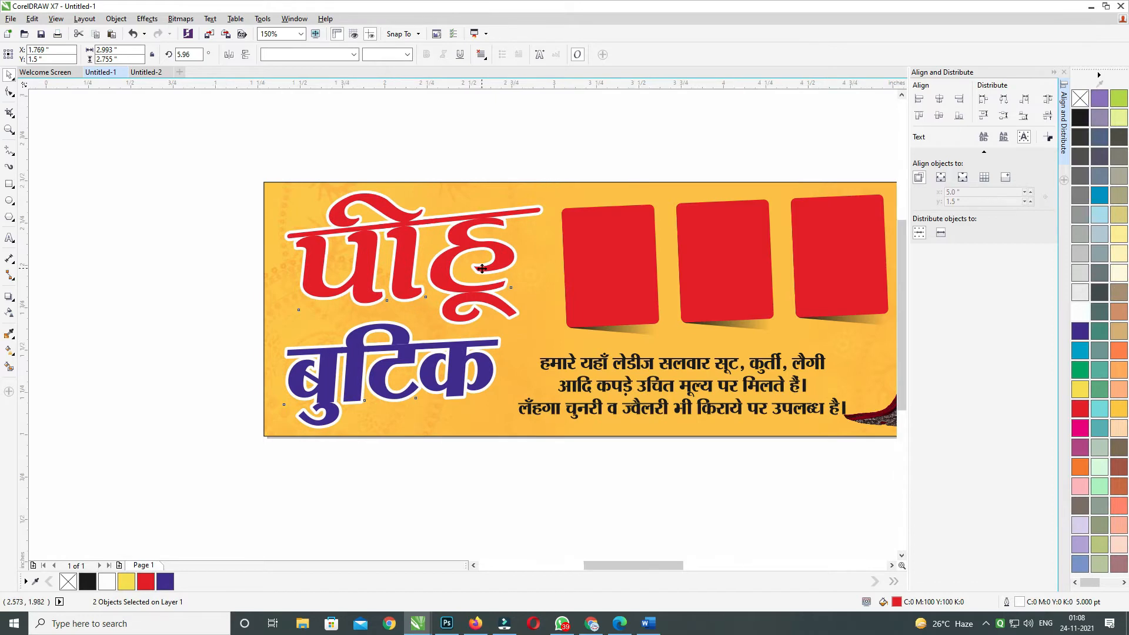
Step: Duplicate both title words and offset the copies about 0.12 inches right and 0.1 inches down
scroll(480, 264, "up", 1)
key("Right")
key("Right")
key("Down")
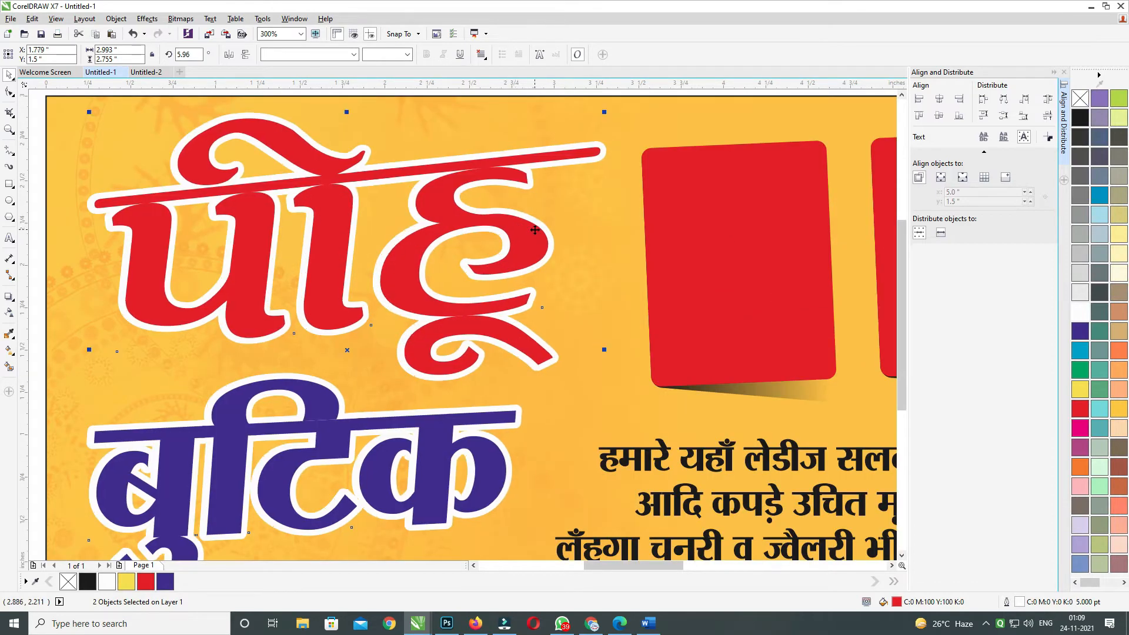
key("Right")
key("Down")
key("Right")
key("Down")
key("Right")
key("Down")
key("Right")
key("Down")
key("Right")
key("Down")
key("Right")
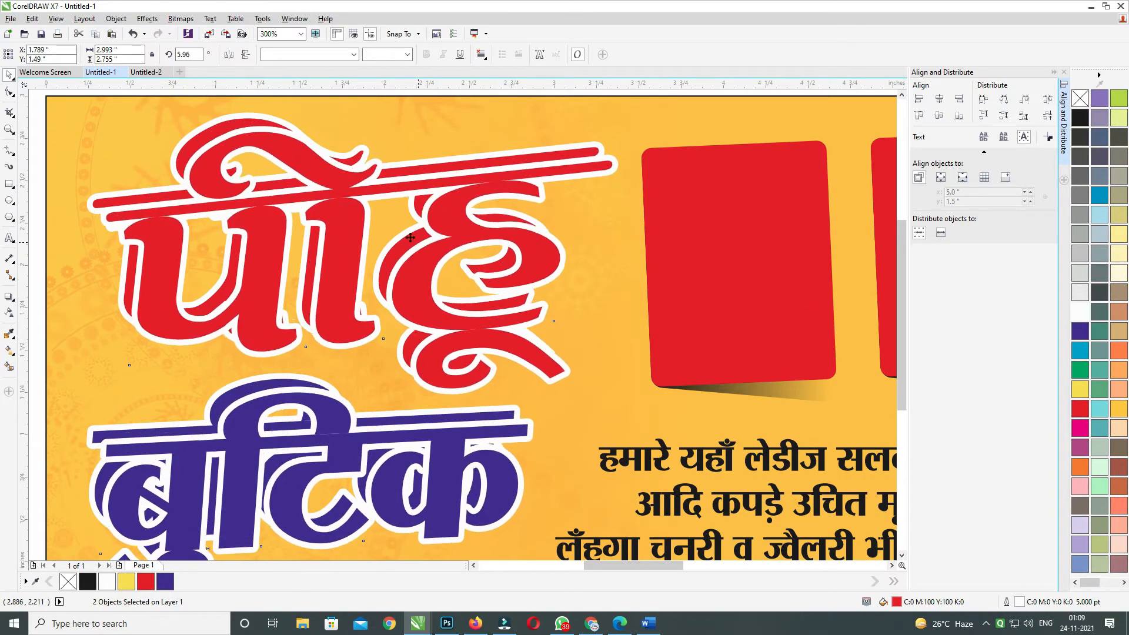
Step: Colour the fill and outline of the title copies cyan and place them behind the original words
left_click(16, 307)
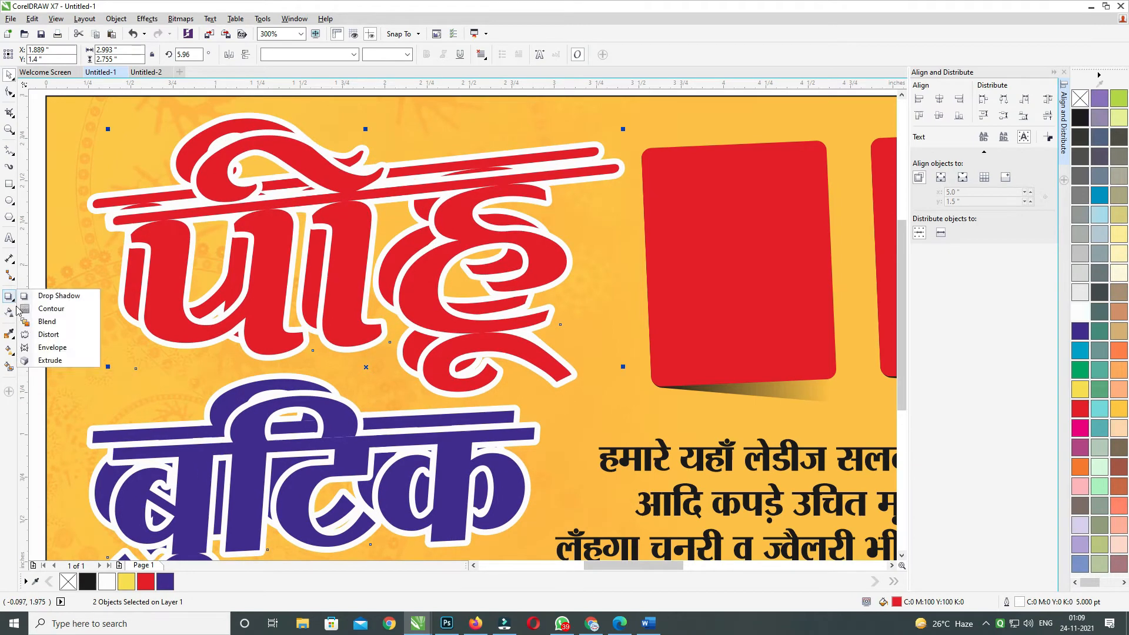
left_click(1084, 353)
right_click(1084, 352)
key("ctrl+Page_Down")
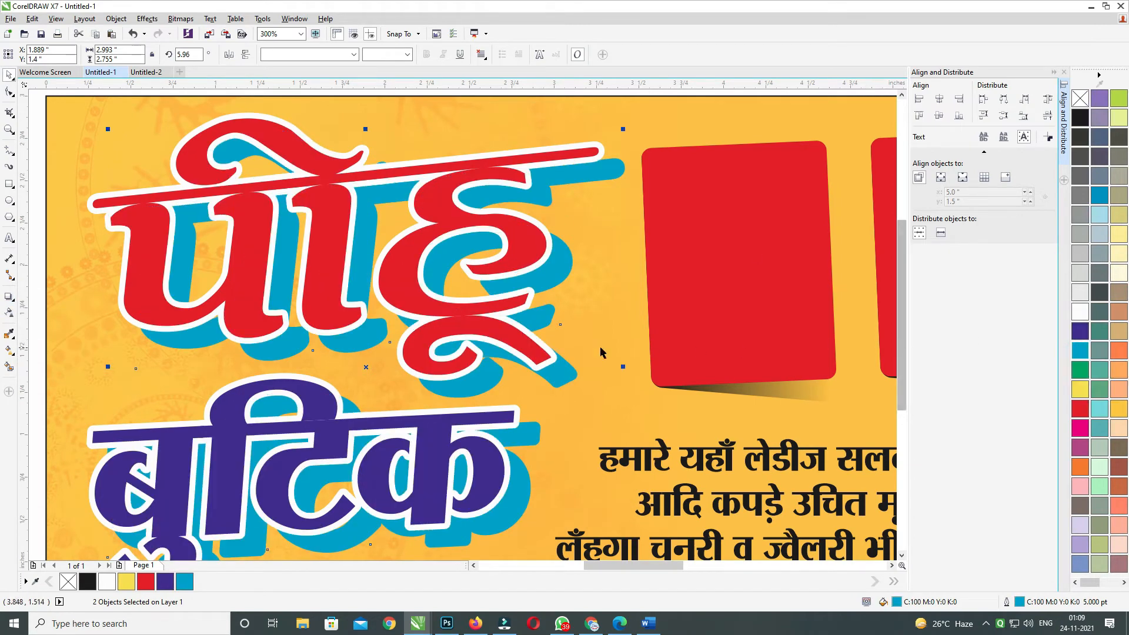
Step: Try to blend the selected title words using the Straight 10 Step preset
left_click(493, 314, "shift")
left_click(18, 309)
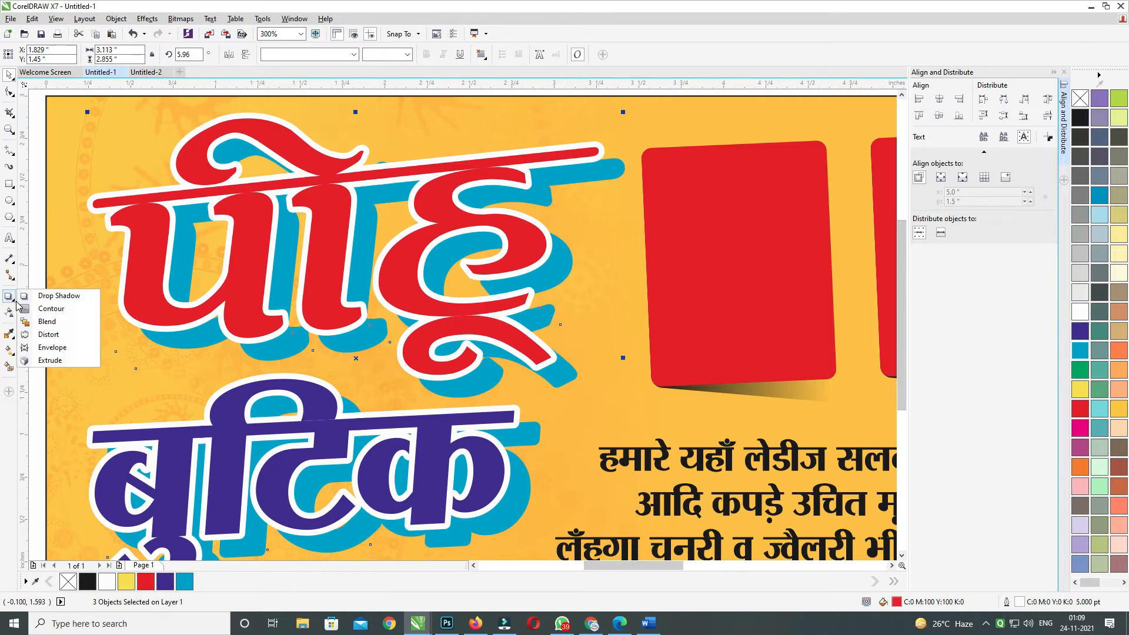
left_click(18, 305)
left_click(50, 321)
left_click(29, 54)
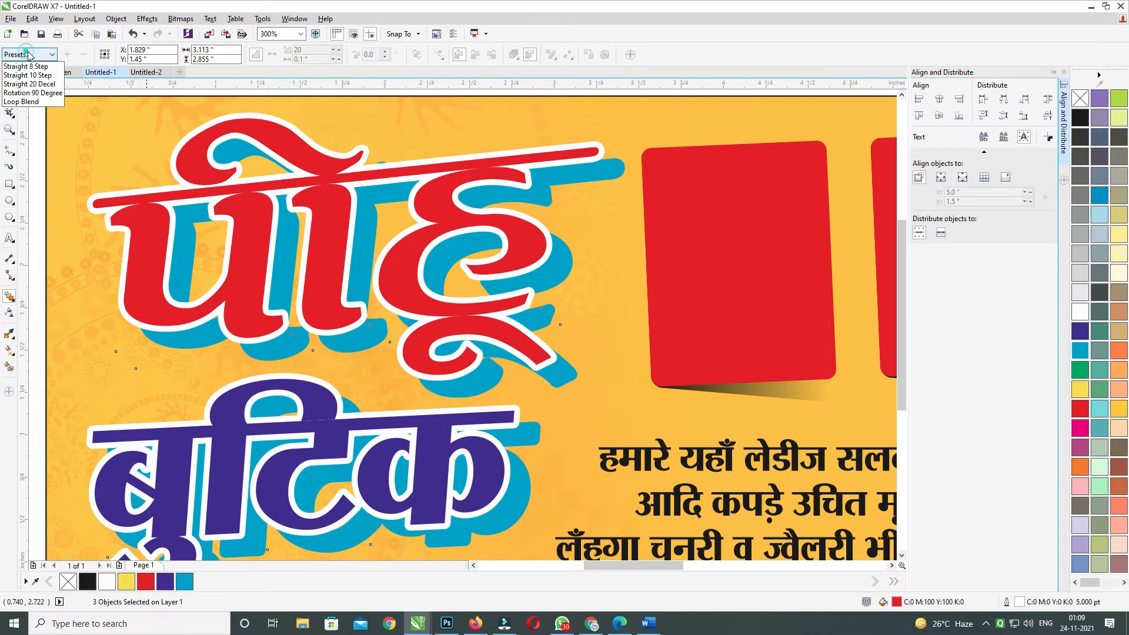
left_click(44, 75)
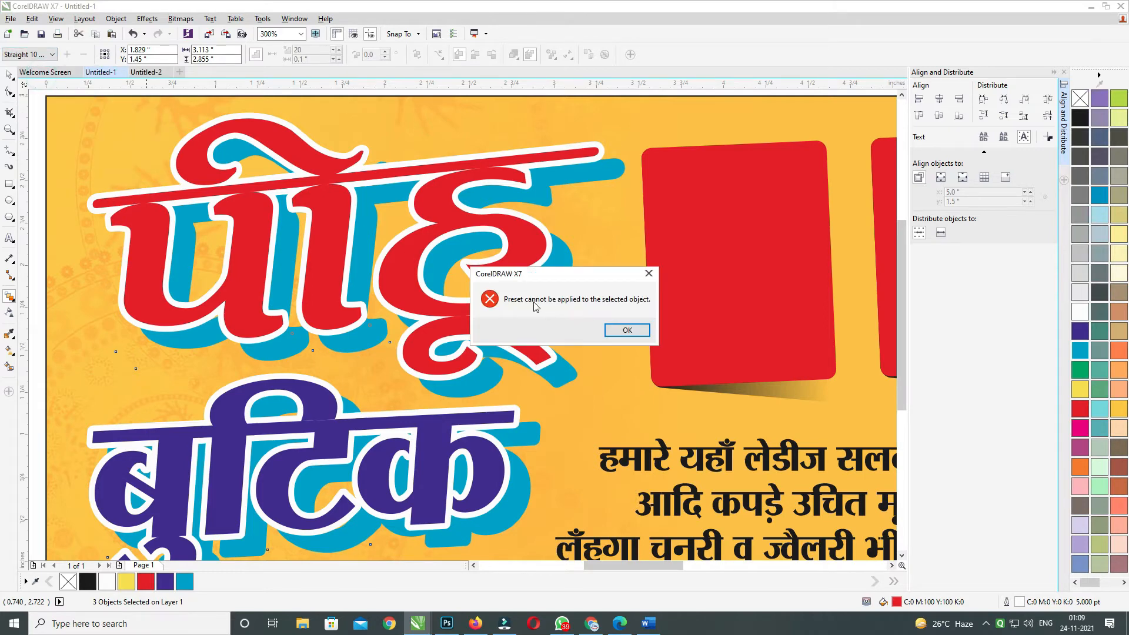
key("Return")
Step: Blend बुटिक and पीहू each with its own cyan copy in 20 steps
scroll(537, 373, "down", 1)
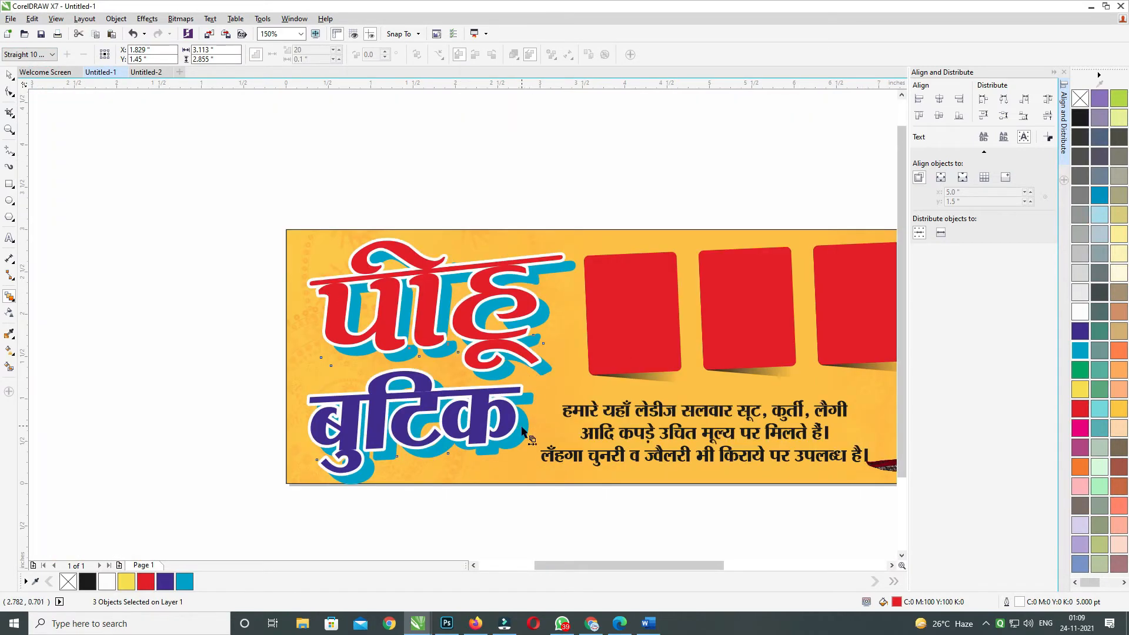
left_click_drag(521, 438, 343, 406)
scroll(433, 361, "up", 1)
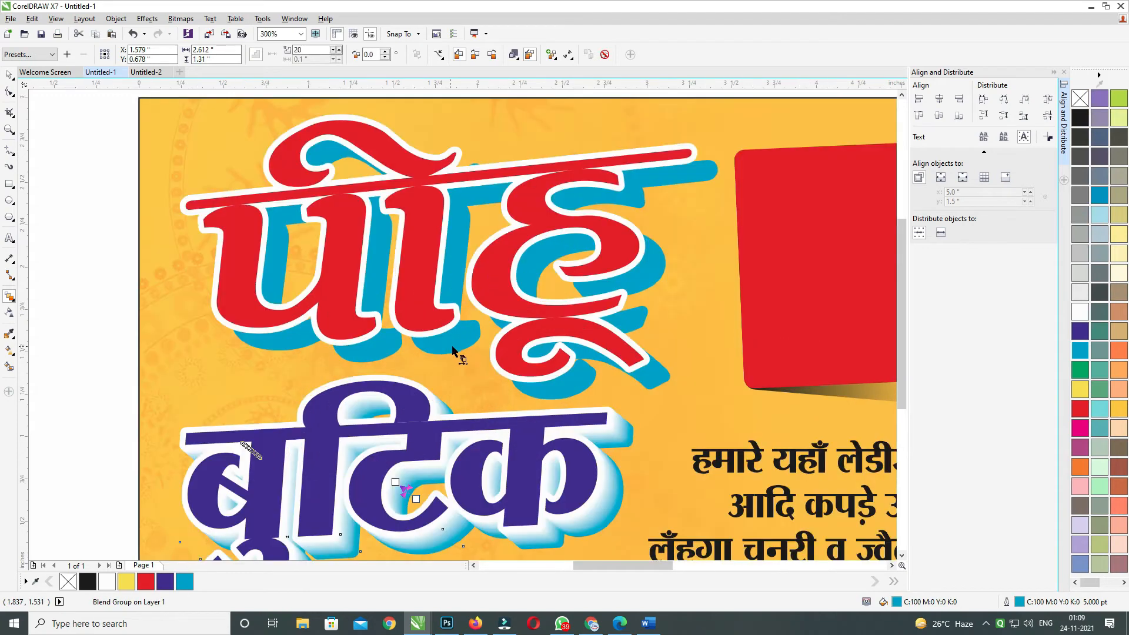
left_click_drag(454, 344, 453, 328)
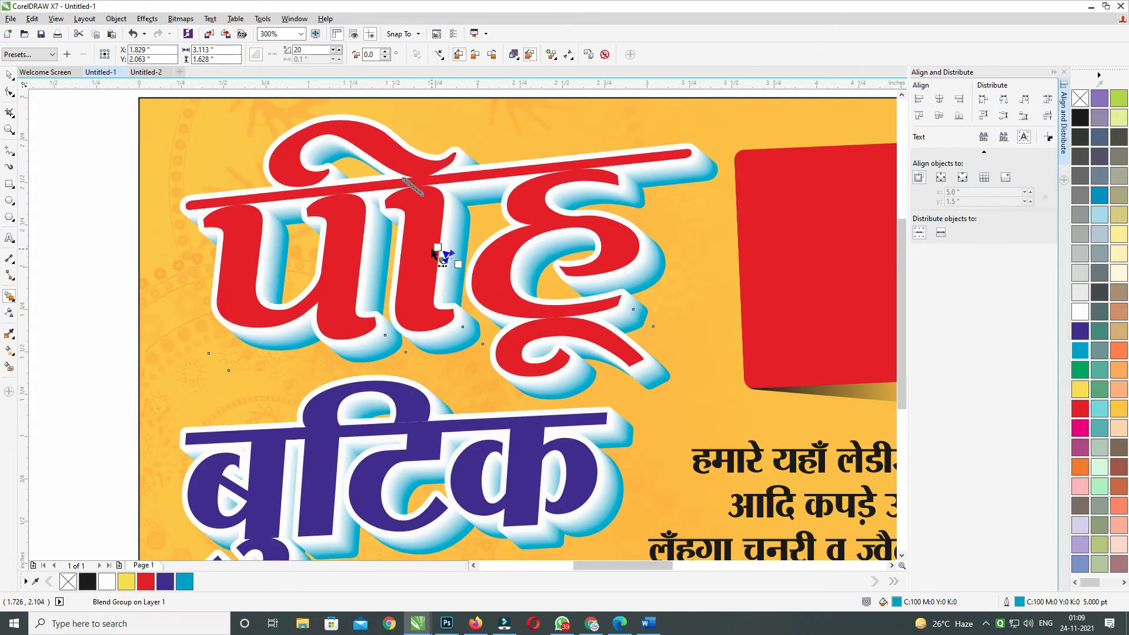
Step: Select both blended title words and move them up slightly within the banner
scroll(440, 253, "down", 1)
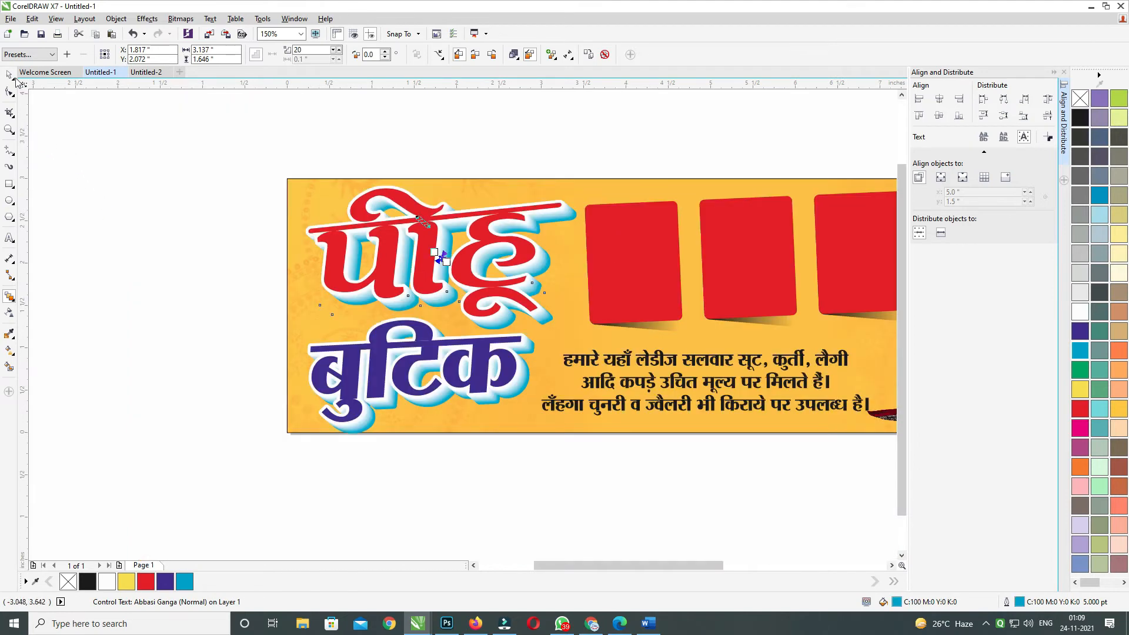
left_click(9, 74)
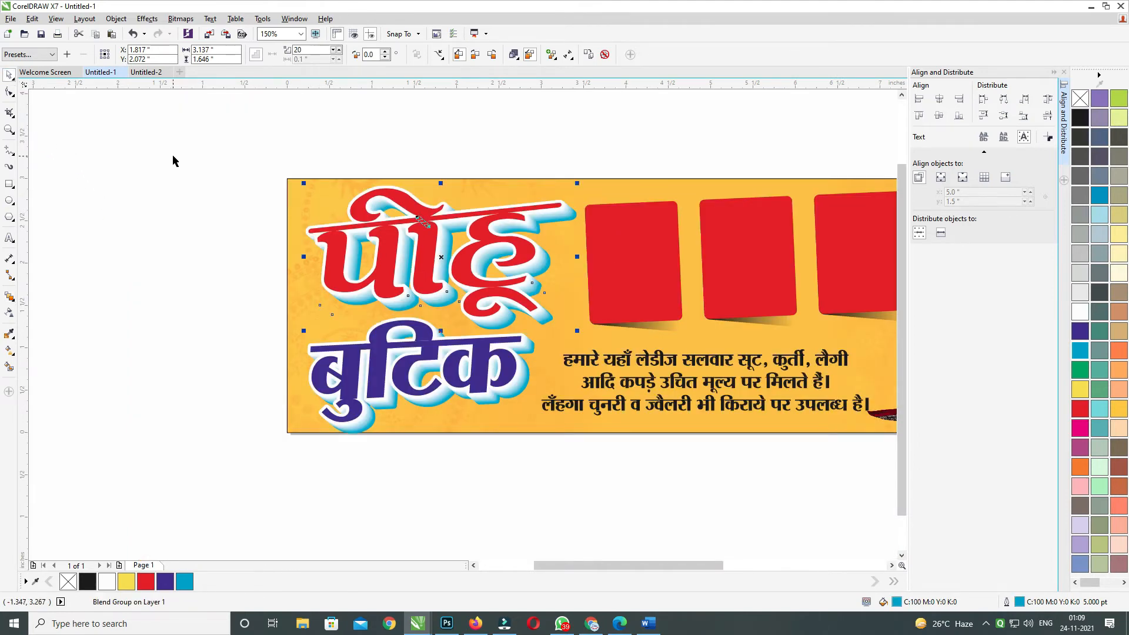
left_click_drag(169, 151, 651, 492)
left_click_drag(442, 436, 462, 425)
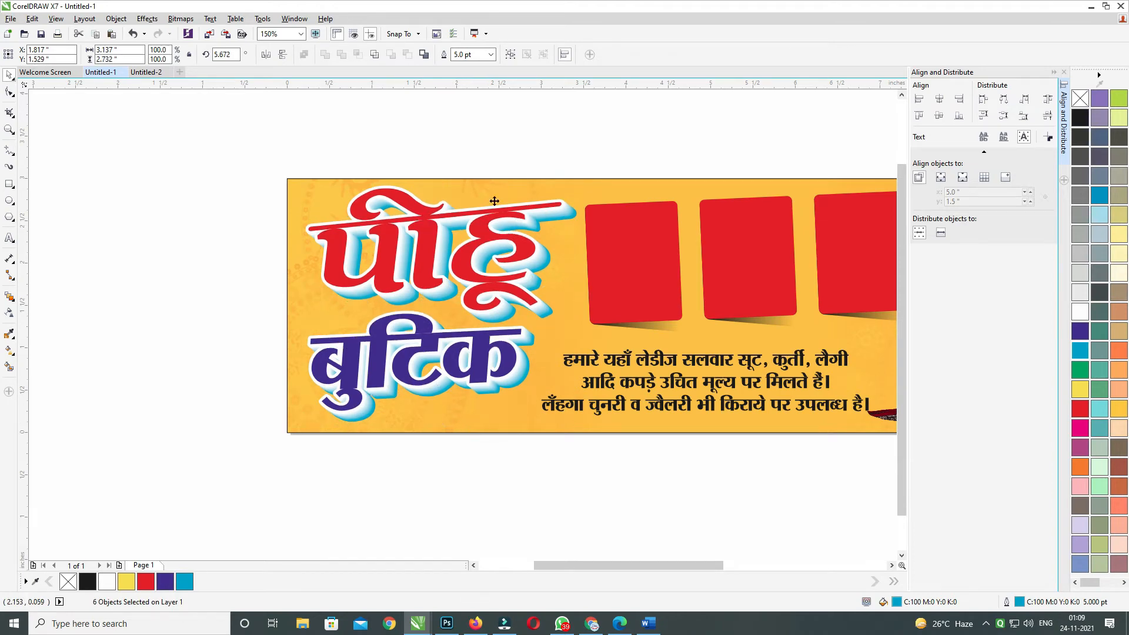
left_click(506, 151)
Step: Try moving the front पीहू word up and left from its cyan copy, and undo the move
left_click(417, 235)
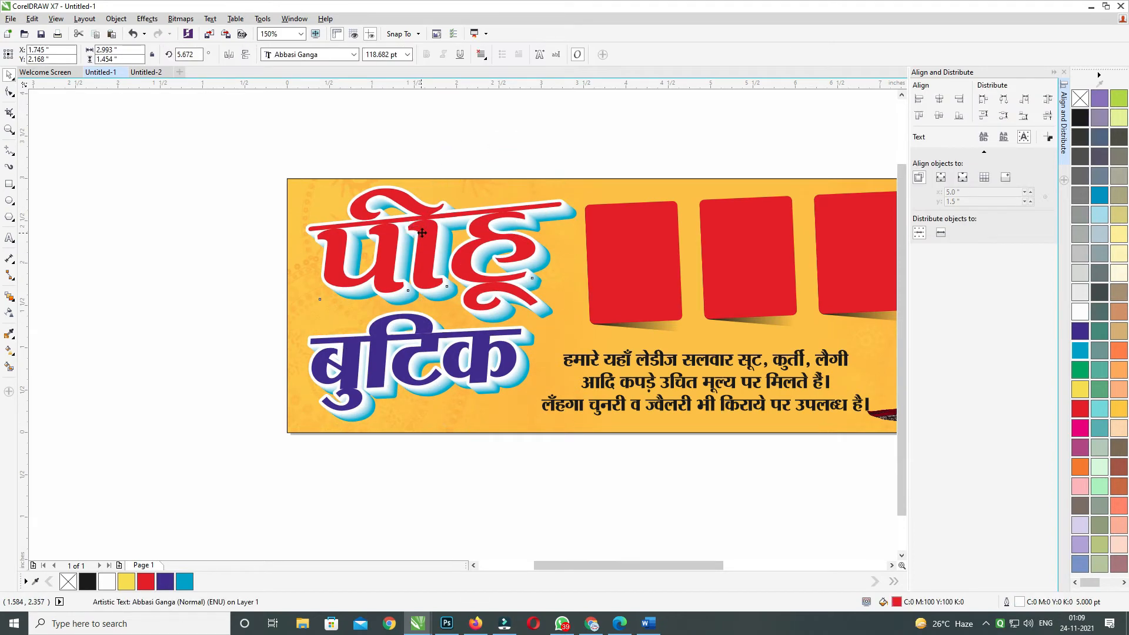
left_click_drag(421, 233, 403, 215)
scroll(421, 240, "up", 2)
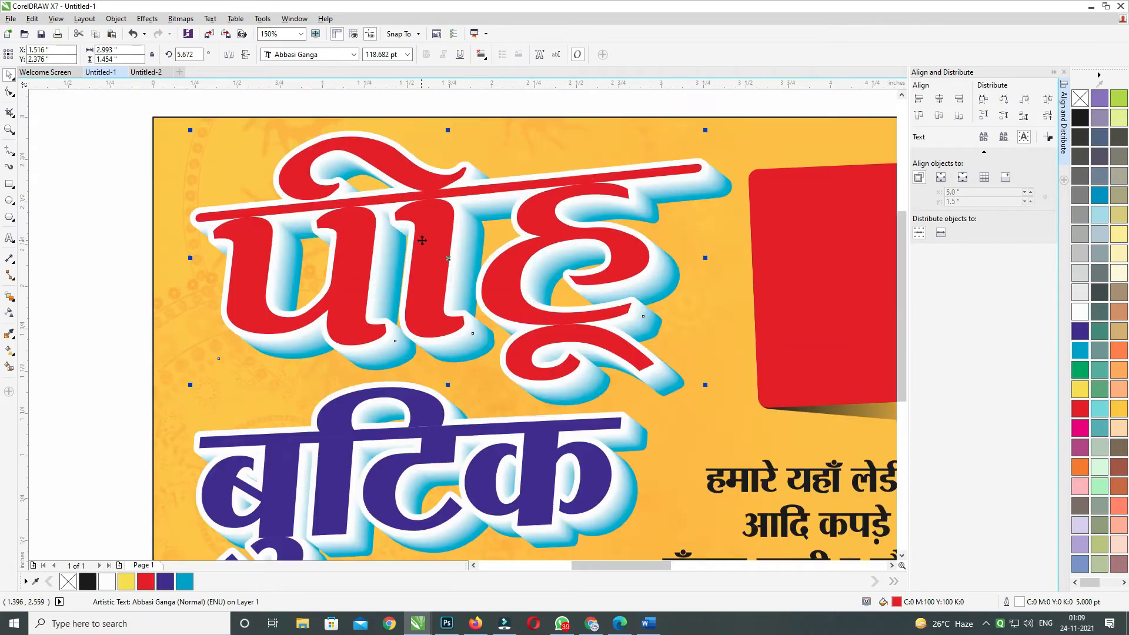
key("ctrl+z")
Step: Give the front पीहू word a magenta fill and a 2 pt black outline
left_click(430, 219)
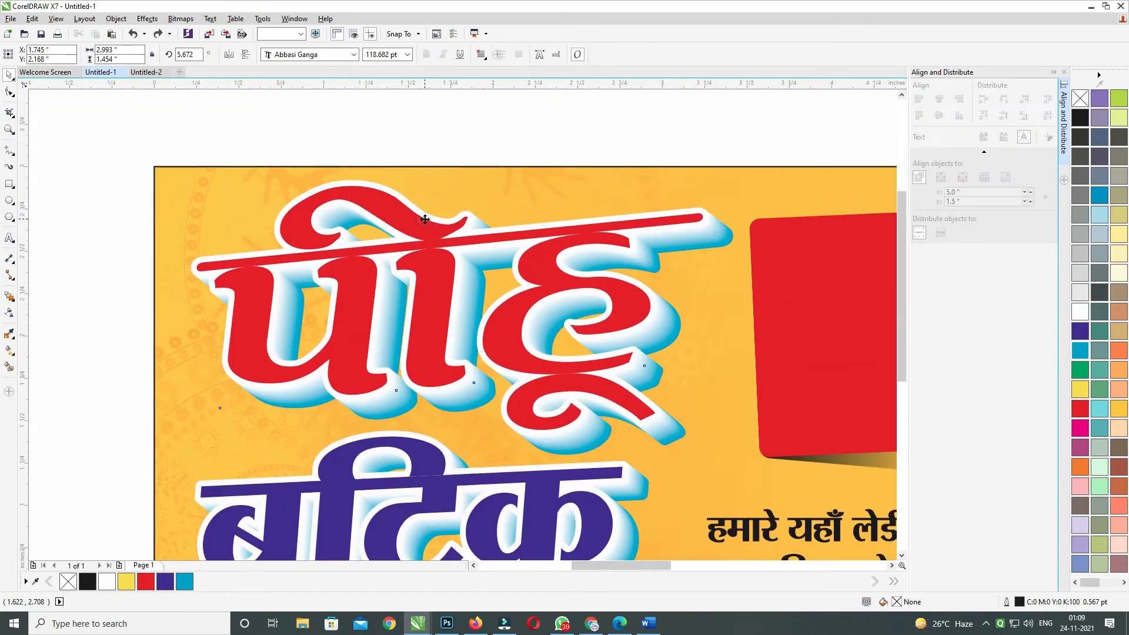
key("F12")
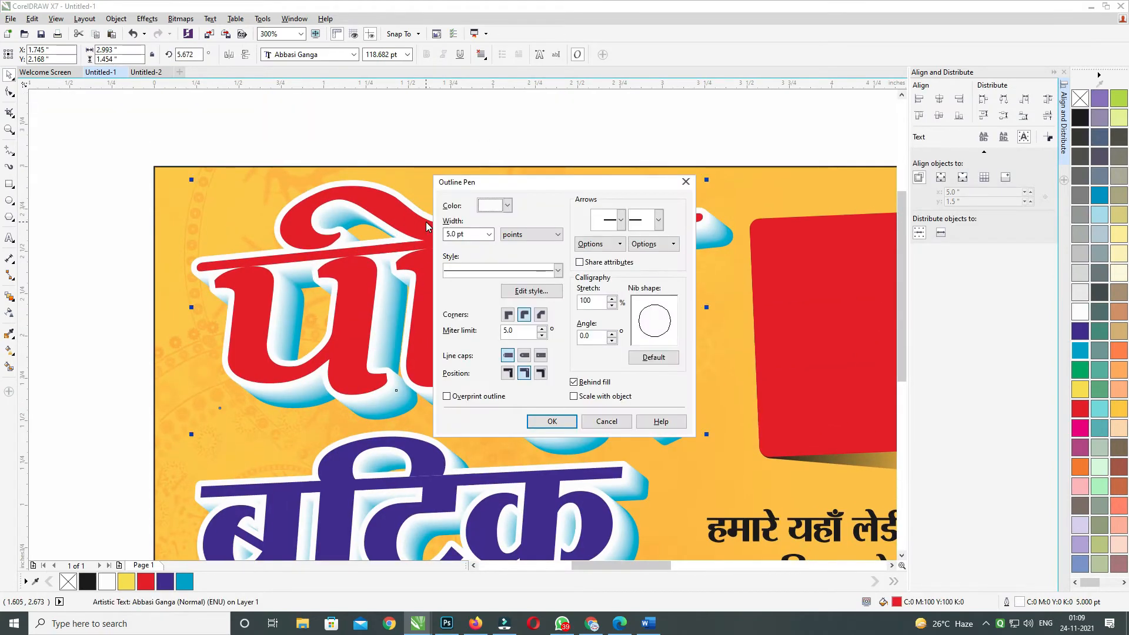
key("Escape")
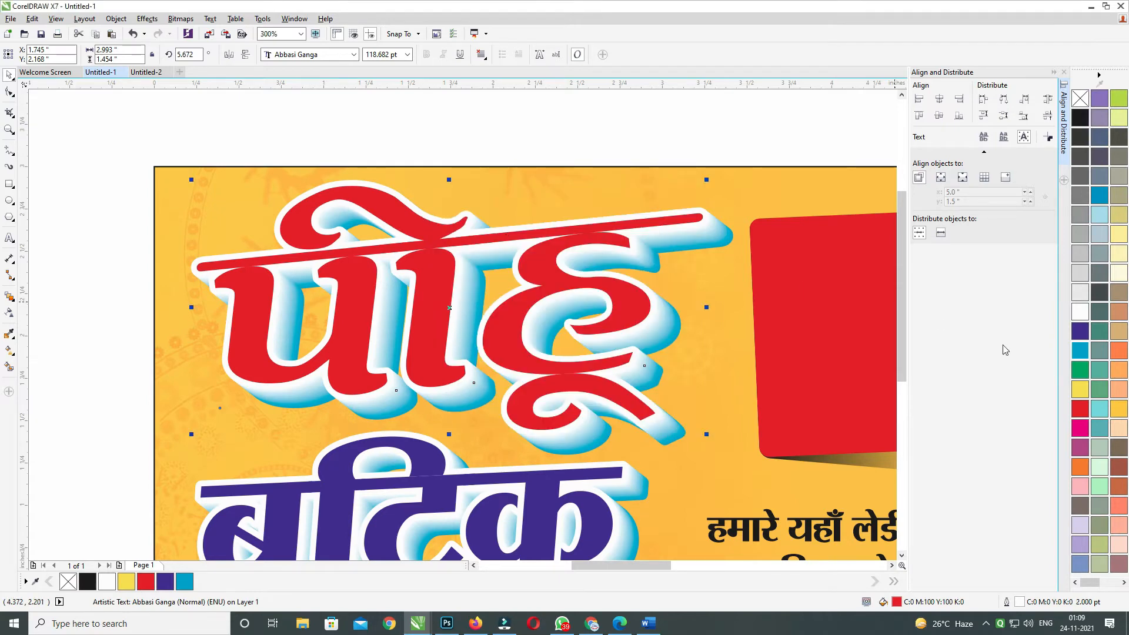
right_click(1080, 351)
left_click(1080, 370)
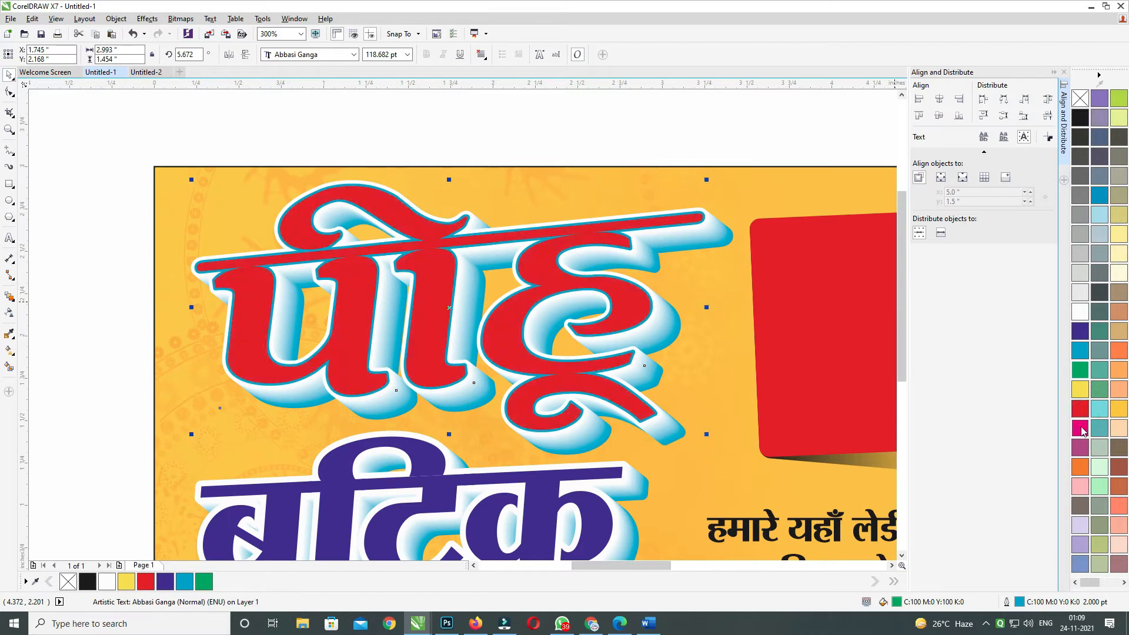
scroll(542, 317, "down", 2)
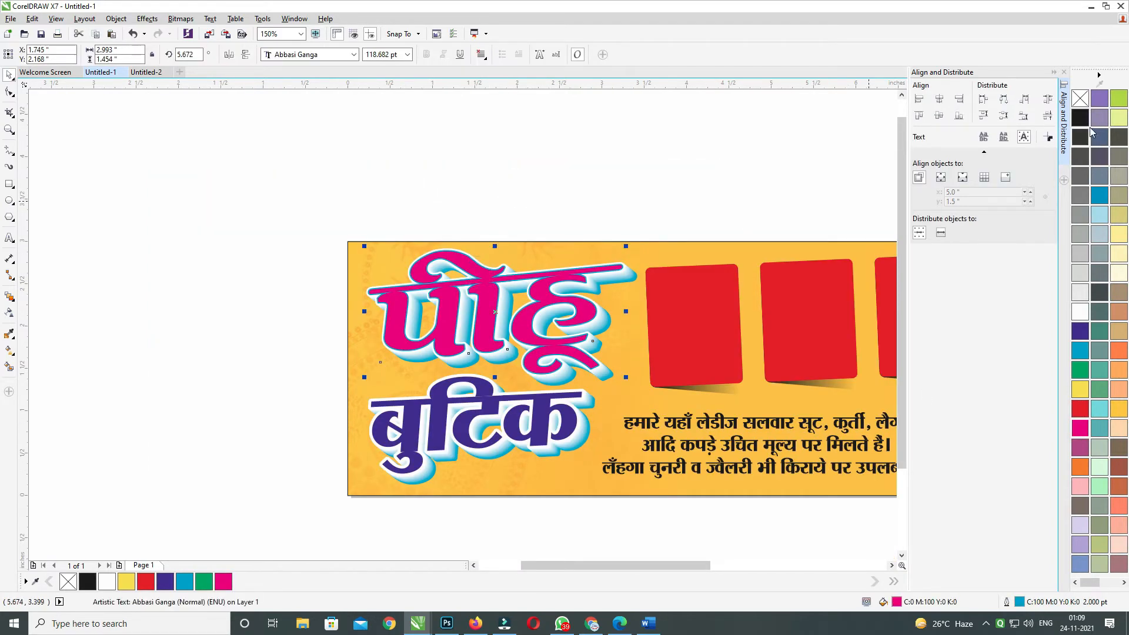
Step: Apply a fountain fill to the front बुटिक word, fading from its purple downward to dark blue #001861
left_click_drag(227, 205, 623, 424)
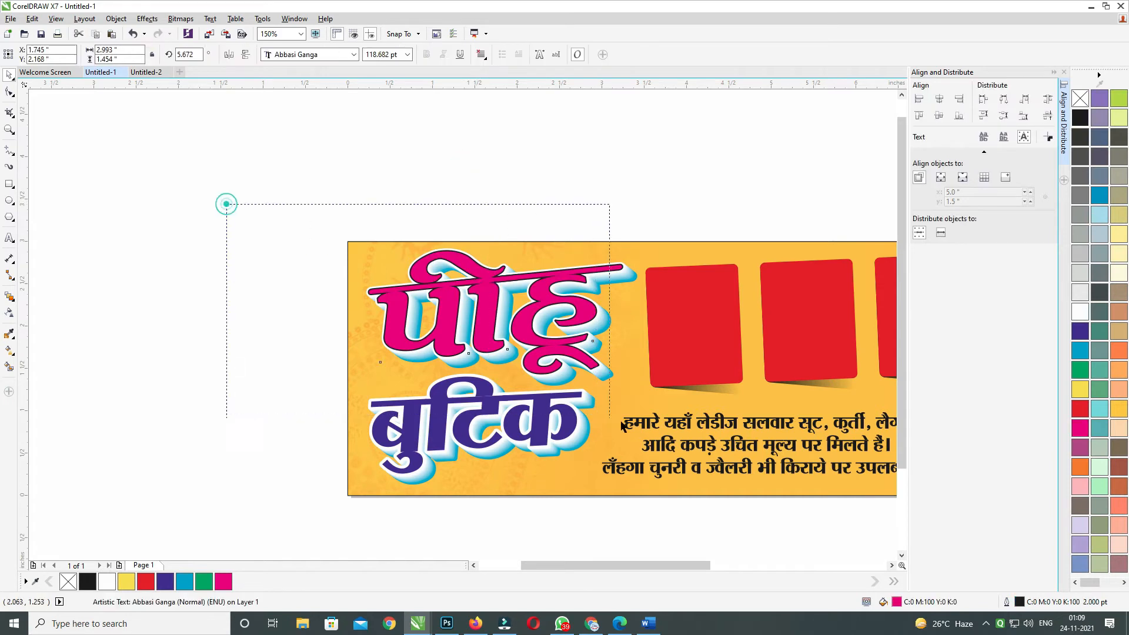
left_click_drag(697, 430, 697, 429)
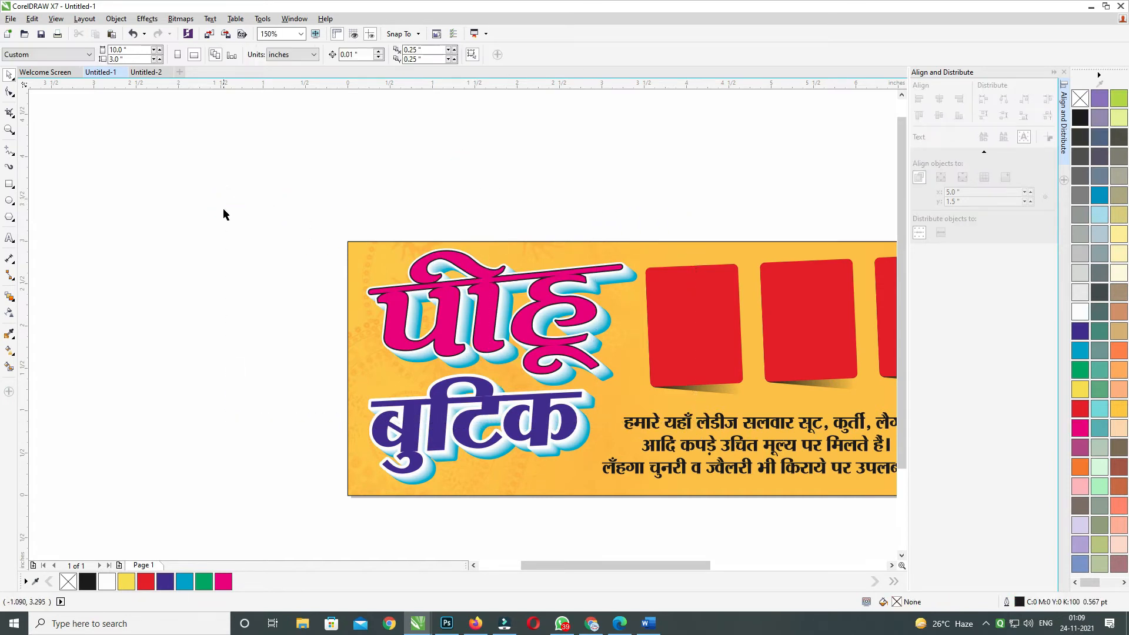
left_click_drag(224, 209, 671, 521)
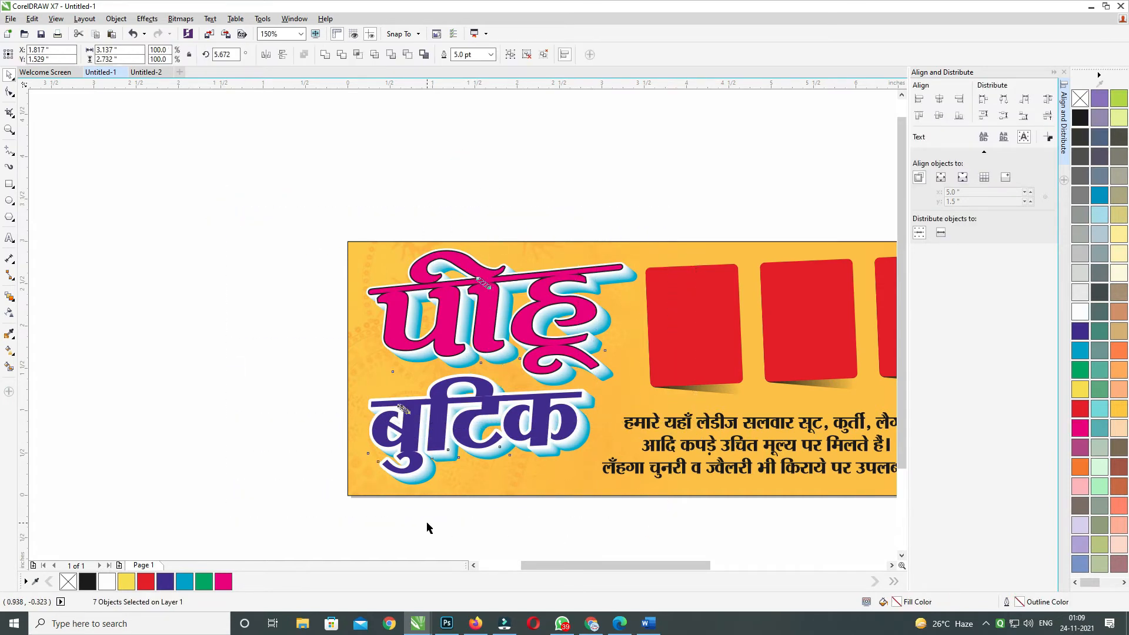
left_click(440, 441)
left_click_drag(421, 371, 441, 387)
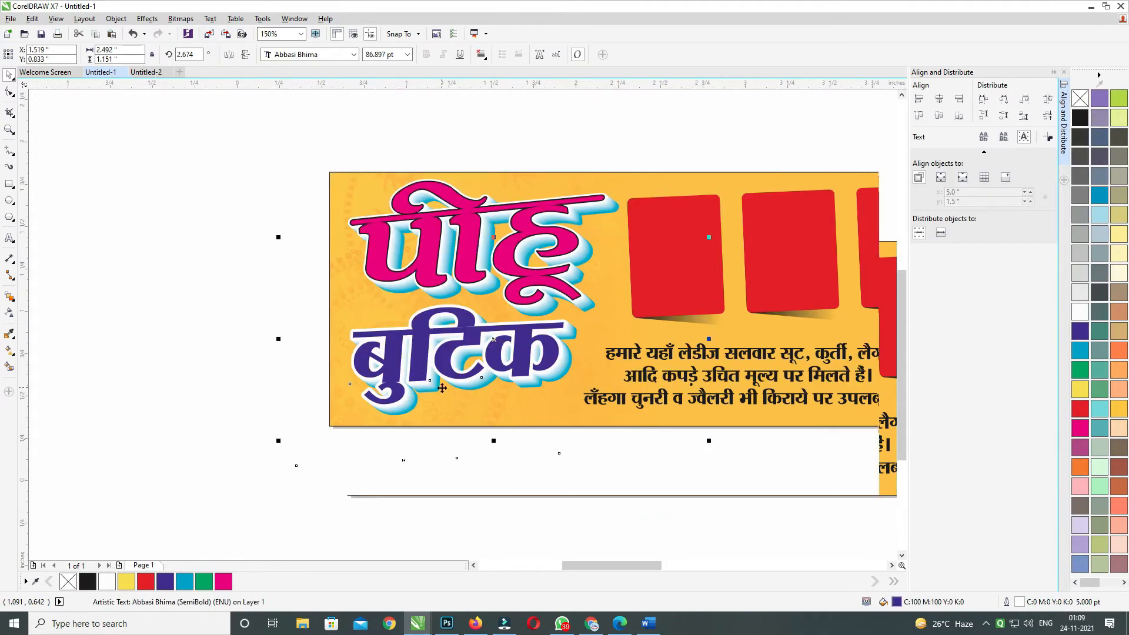
scroll(441, 387, "up", 1)
key("g")
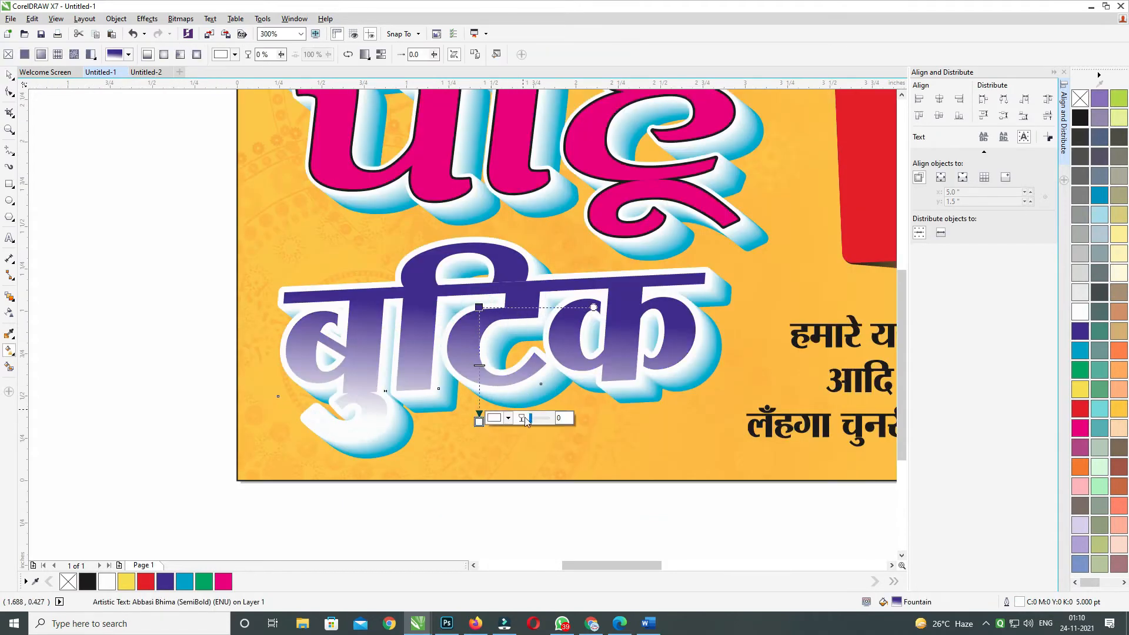
left_click(509, 418)
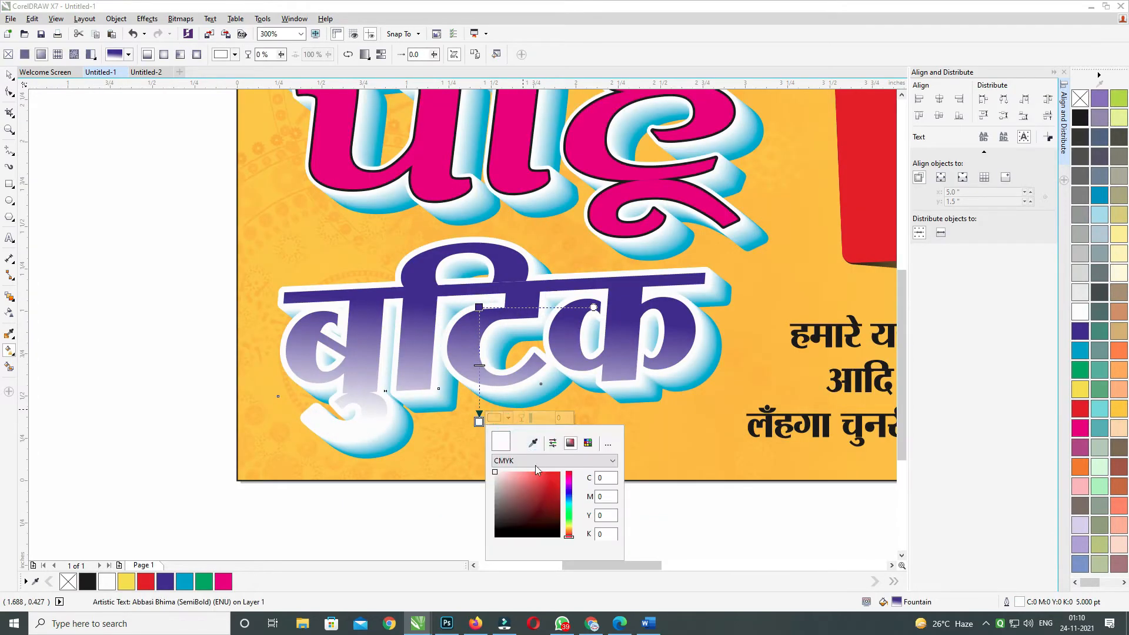
left_click(569, 495)
left_click_drag(554, 495, 562, 512)
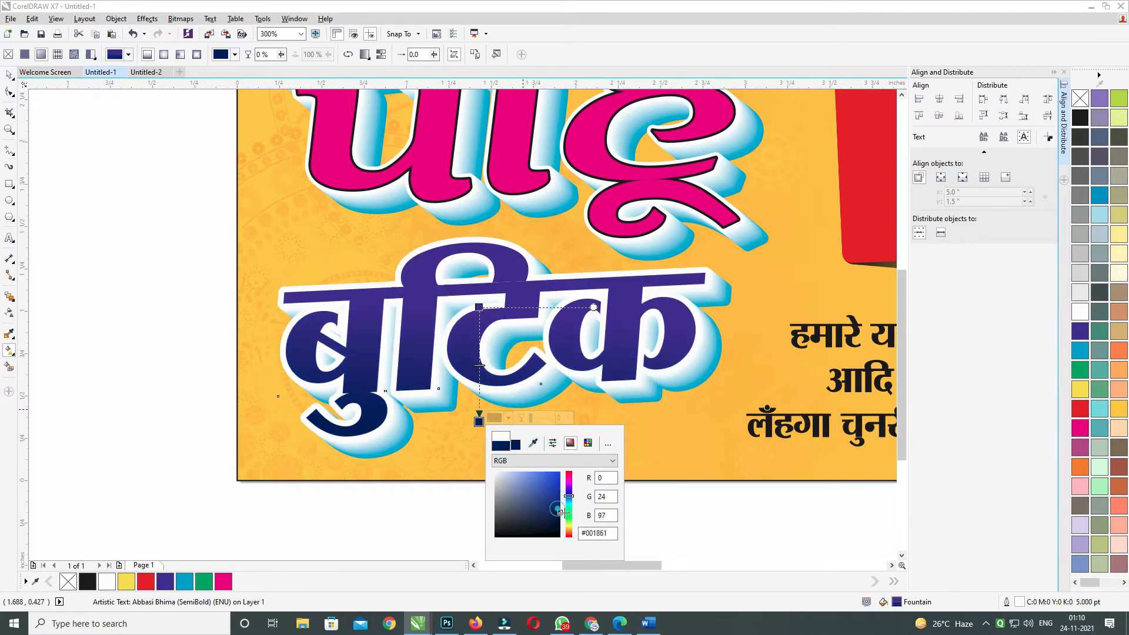
left_click(8, 76)
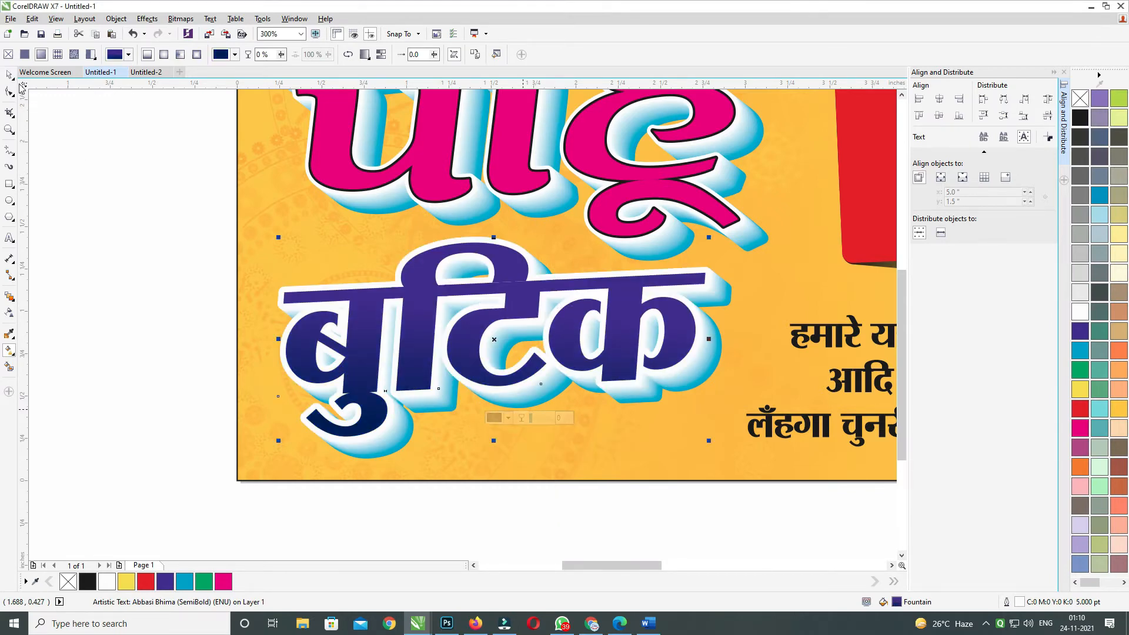
Step: Select both title words with their blends and group them
scroll(271, 261, "down", 2)
left_click(165, 206)
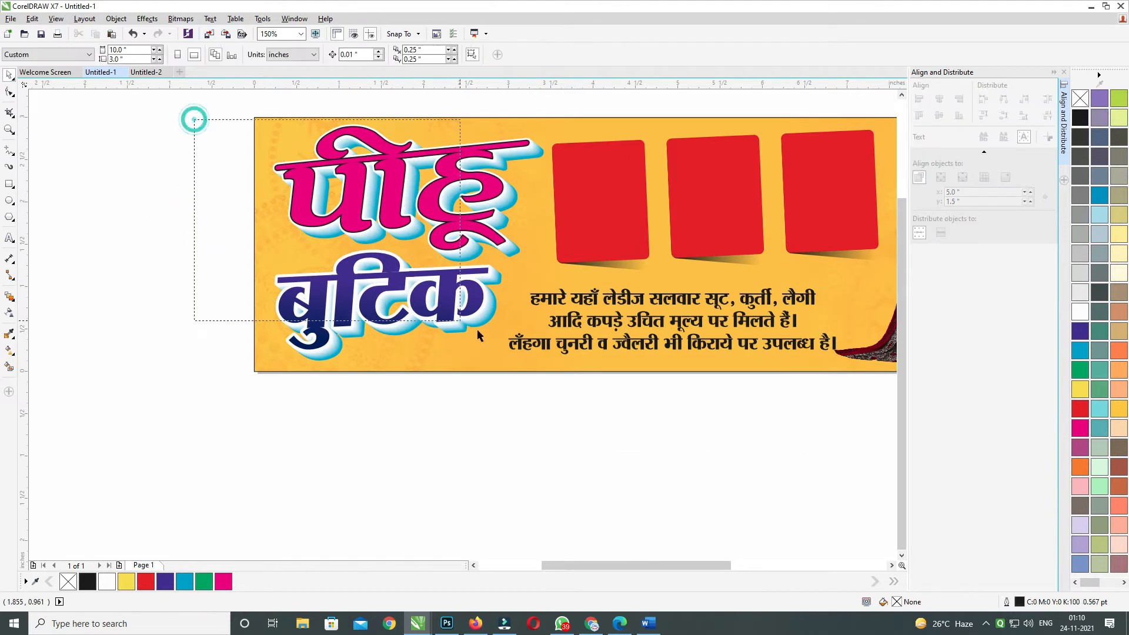
left_click_drag(478, 330, 568, 391)
key("ctrl+g")
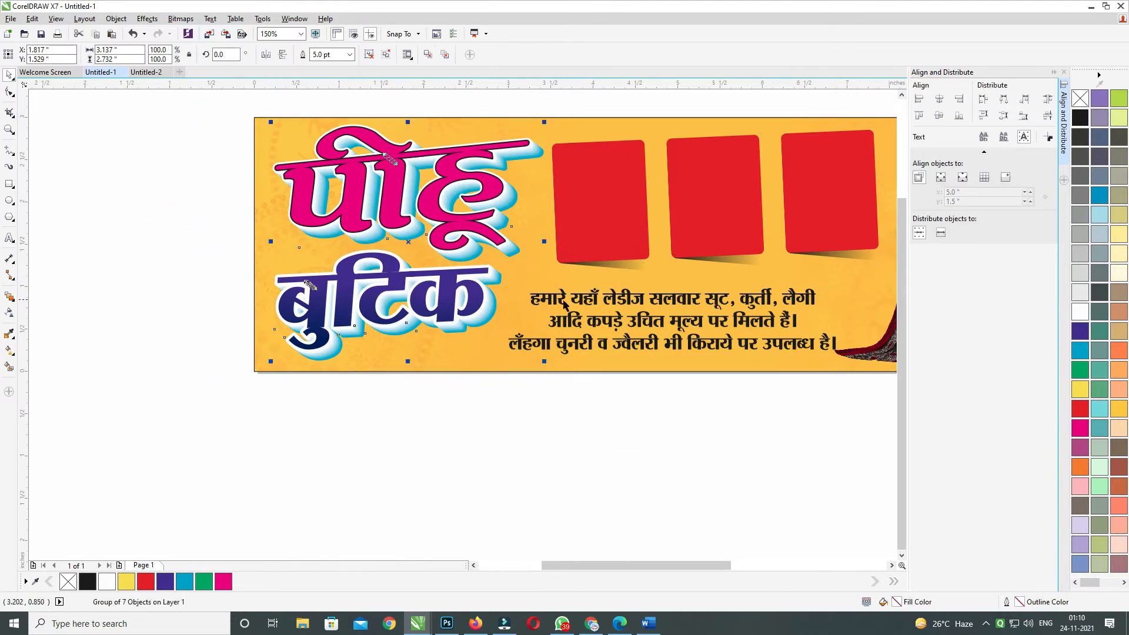
Step: Add a black drop shadow toward the lower right of the title group, with opacity 65 and feathering 5
left_click(15, 305)
left_click(44, 293)
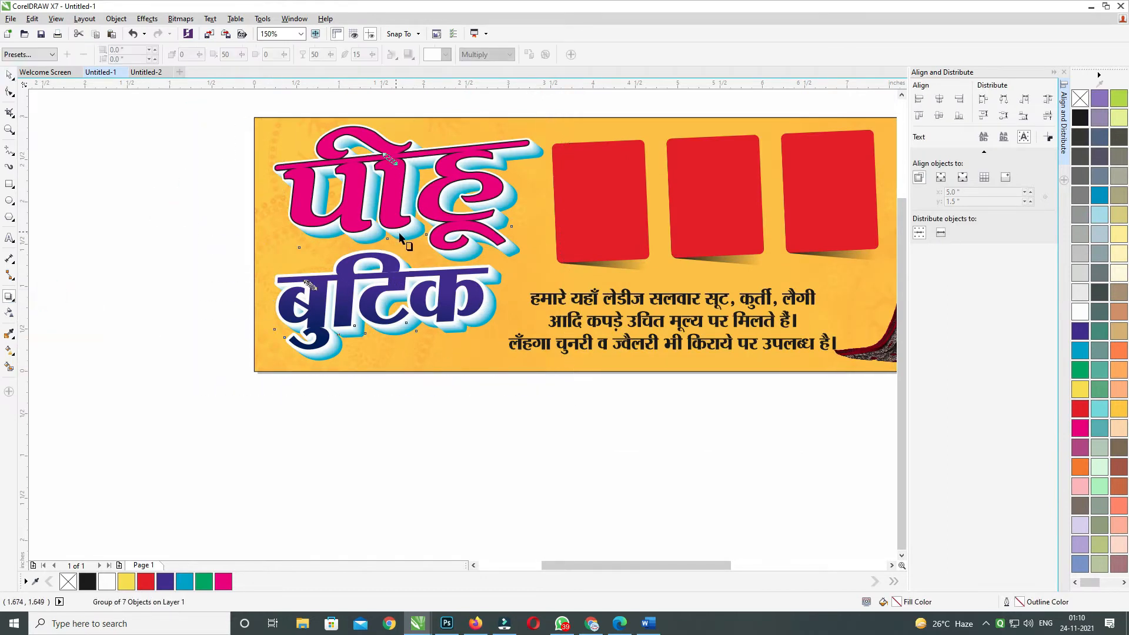
left_click_drag(407, 242, 483, 365)
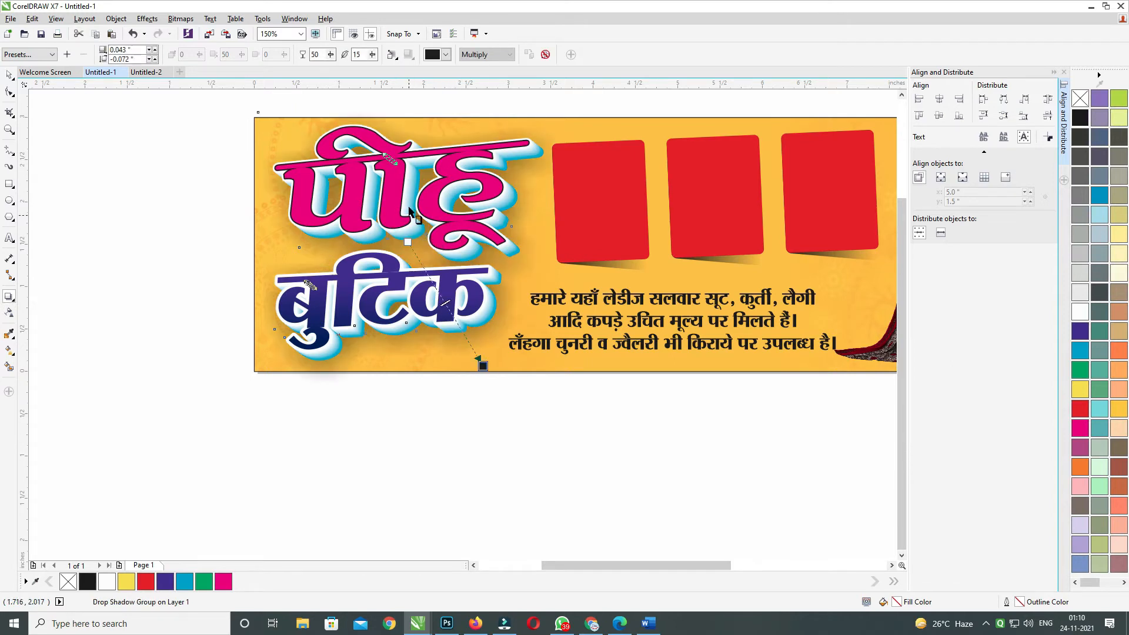
type("65")
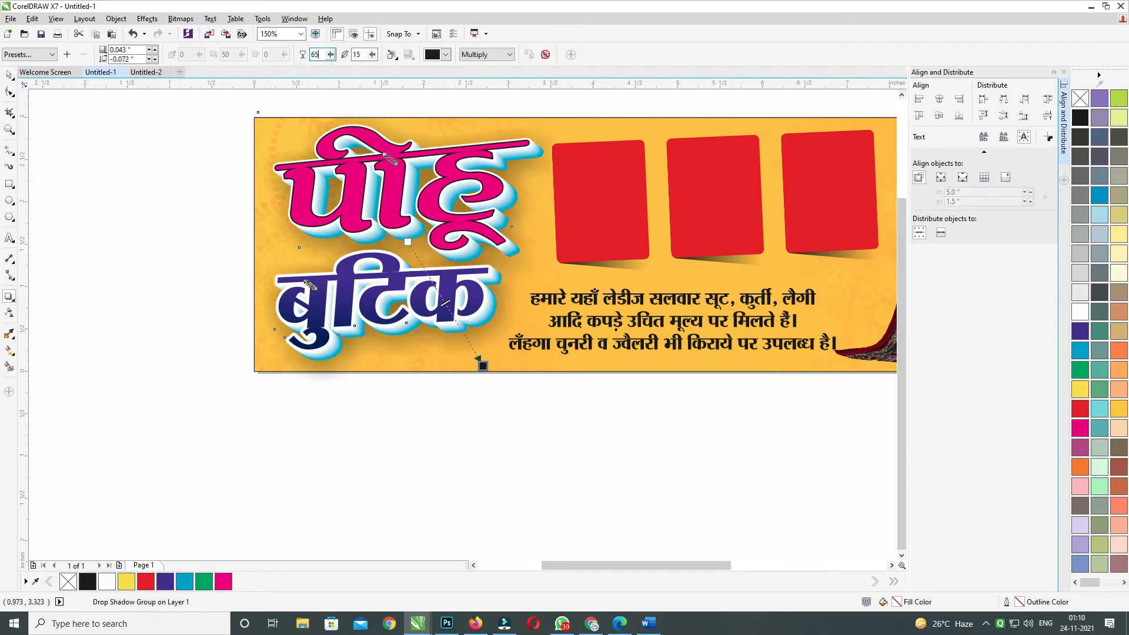
key("Tab")
type("5")
left_click_drag(412, 247, 497, 394)
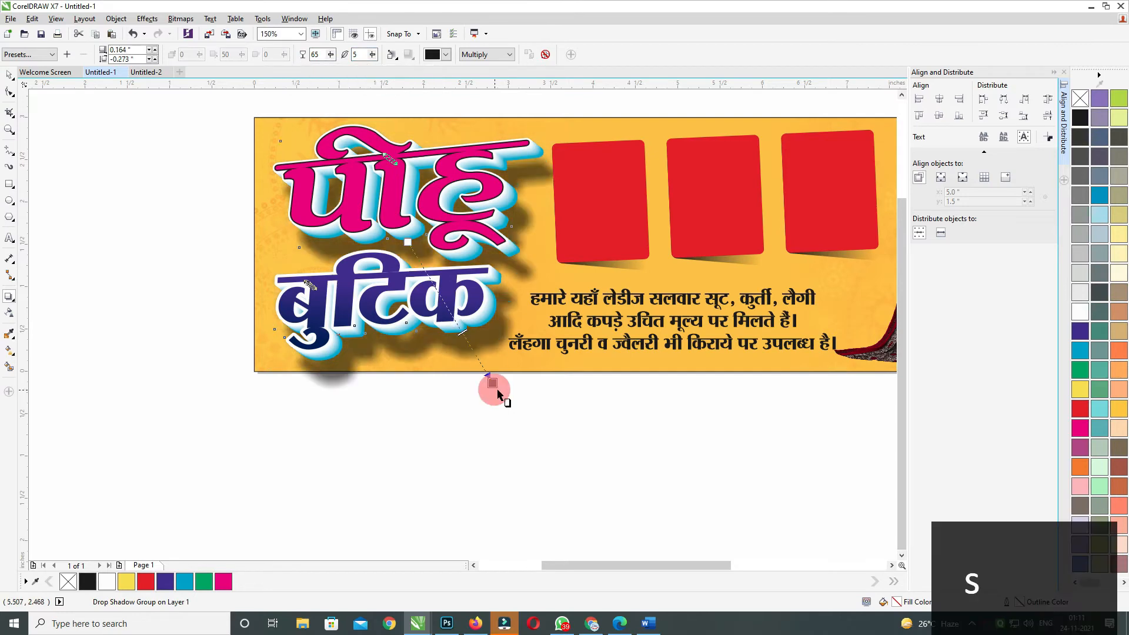
Step: Bring the title's drop shadow closer, to an offset of about 0.023 inches horizontally and -0.033 inches vertically
left_click_drag(321, 54, 276, 46)
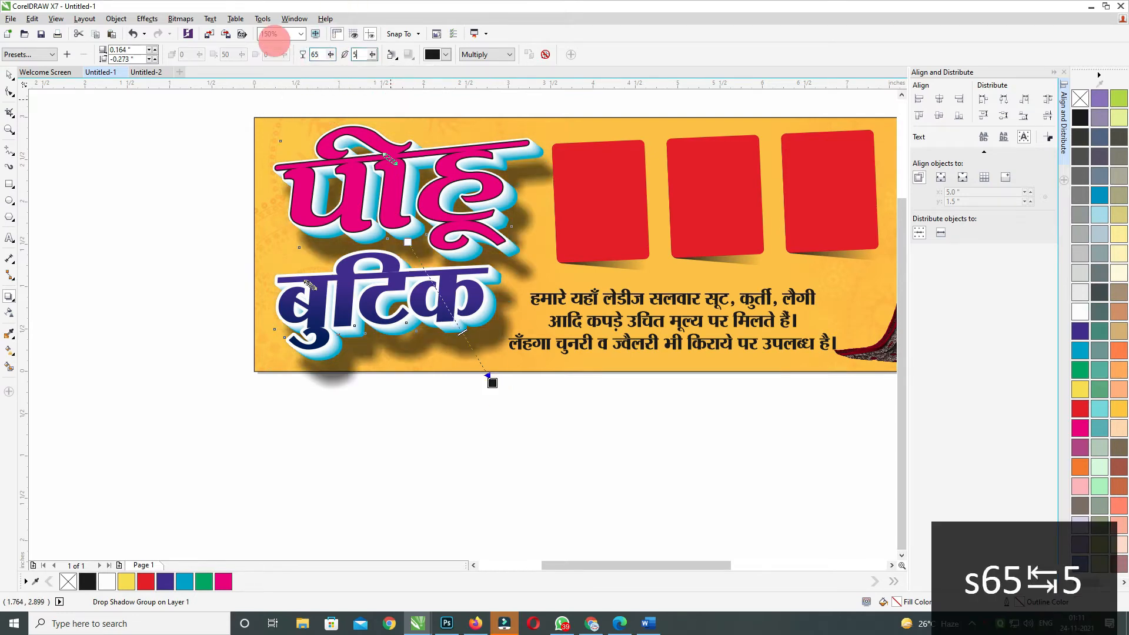
key("Return")
key("Up")
key("Up")
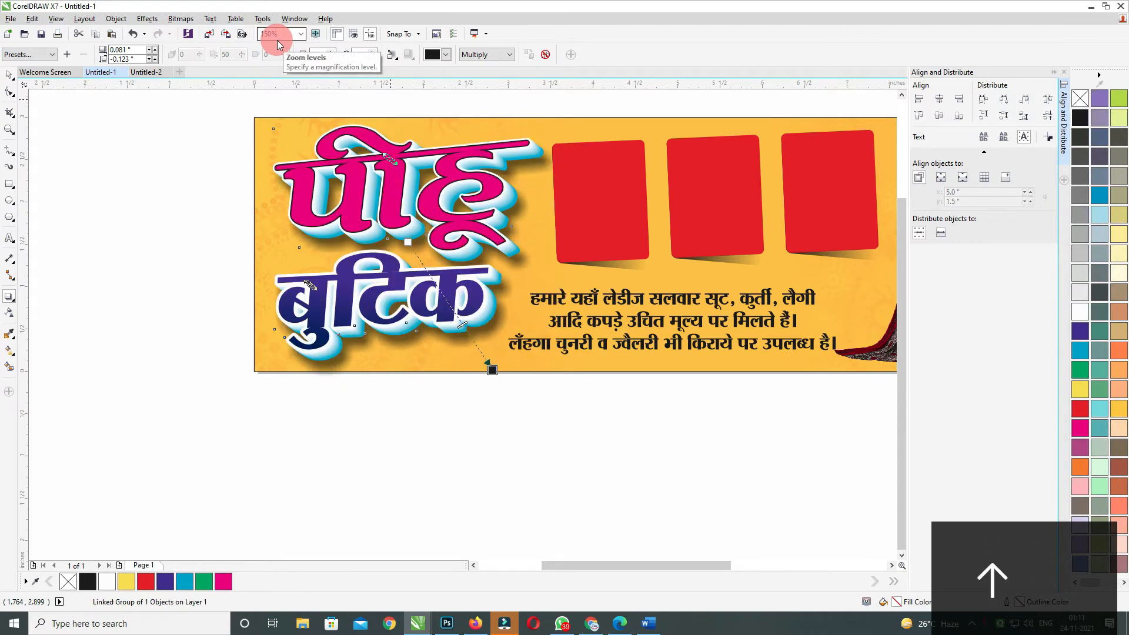
key("Up")
key("Up")
key("Up")
key("Up")
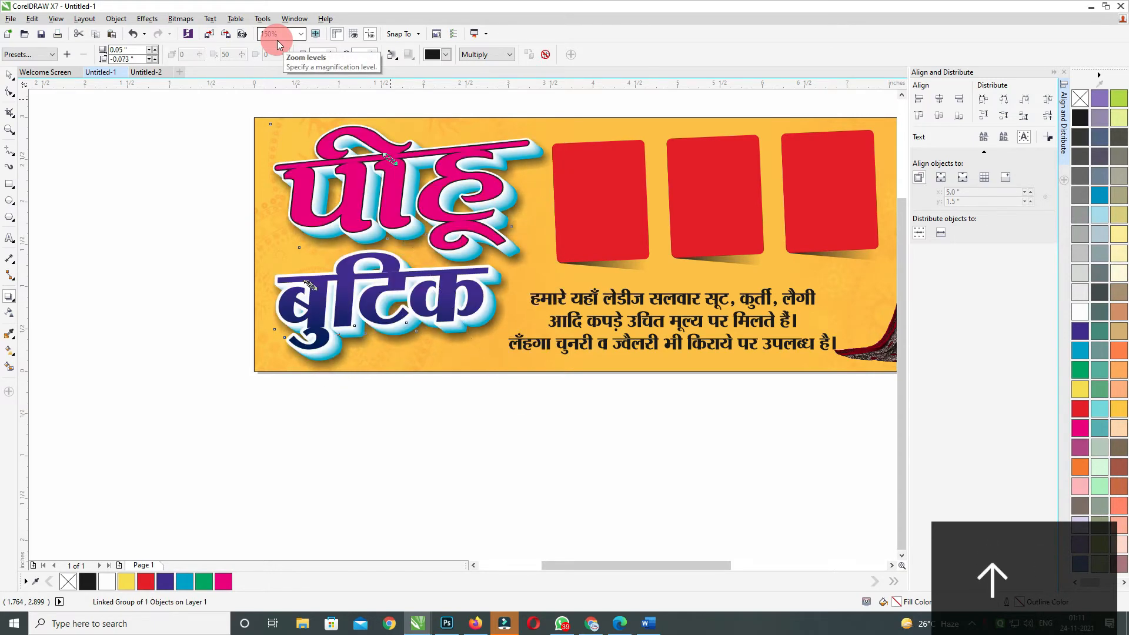
key("Up")
key("Up")
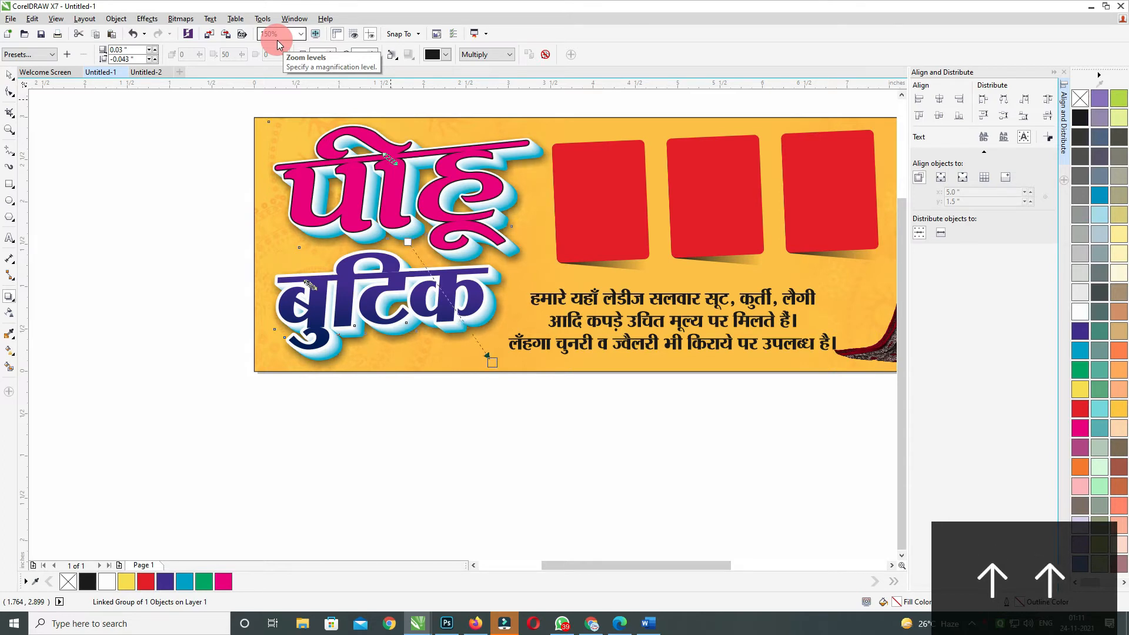
key("Up")
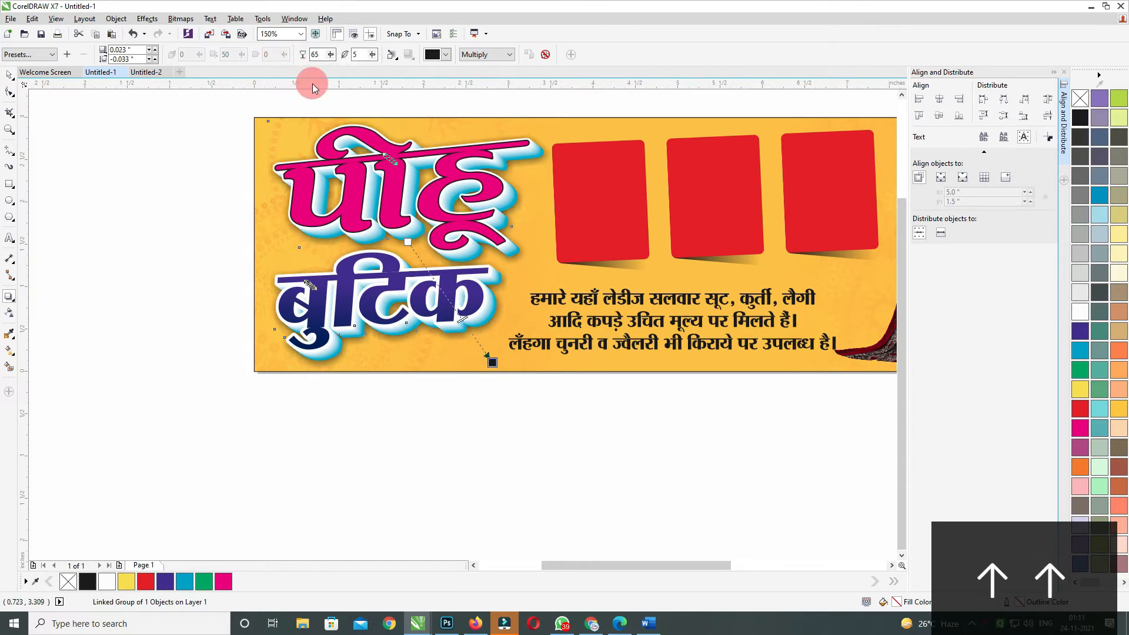
Step: Break the drop shadow apart from the title group
key("ctrl+k")
left_click_drag(202, 140, 243, 223)
left_click(238, 173)
Step: Scale the title and its shadow together to about 96.9%, 3.237 inches wide, and nudge them slightly left
left_click_drag(138, 136, 626, 493)
left_click_drag(598, 457, 595, 456)
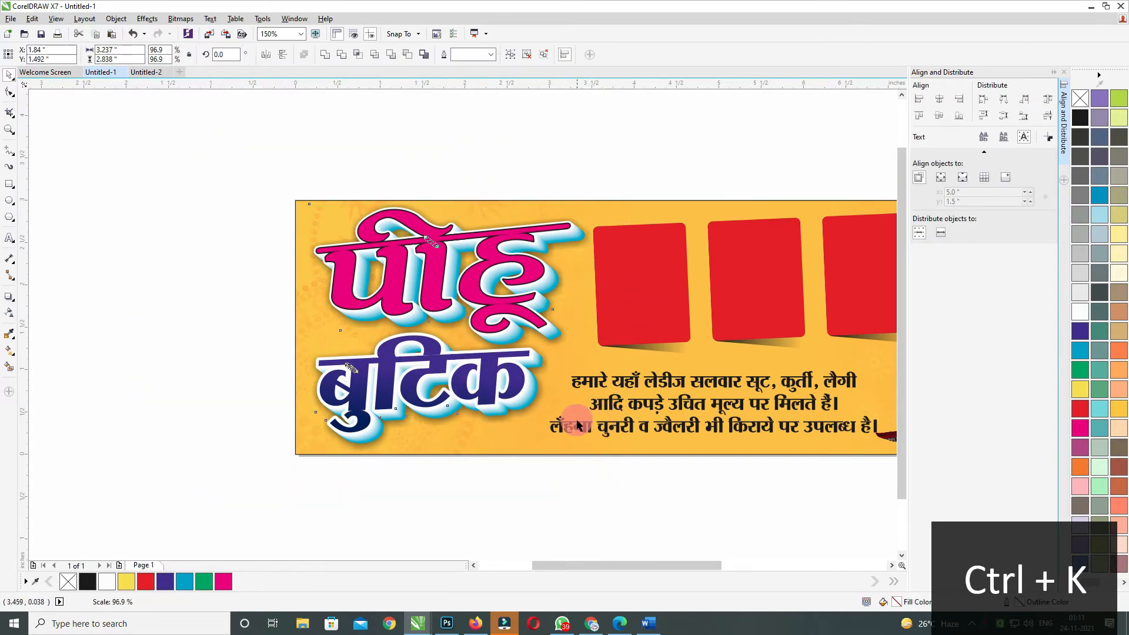
key("Left")
key("Left")
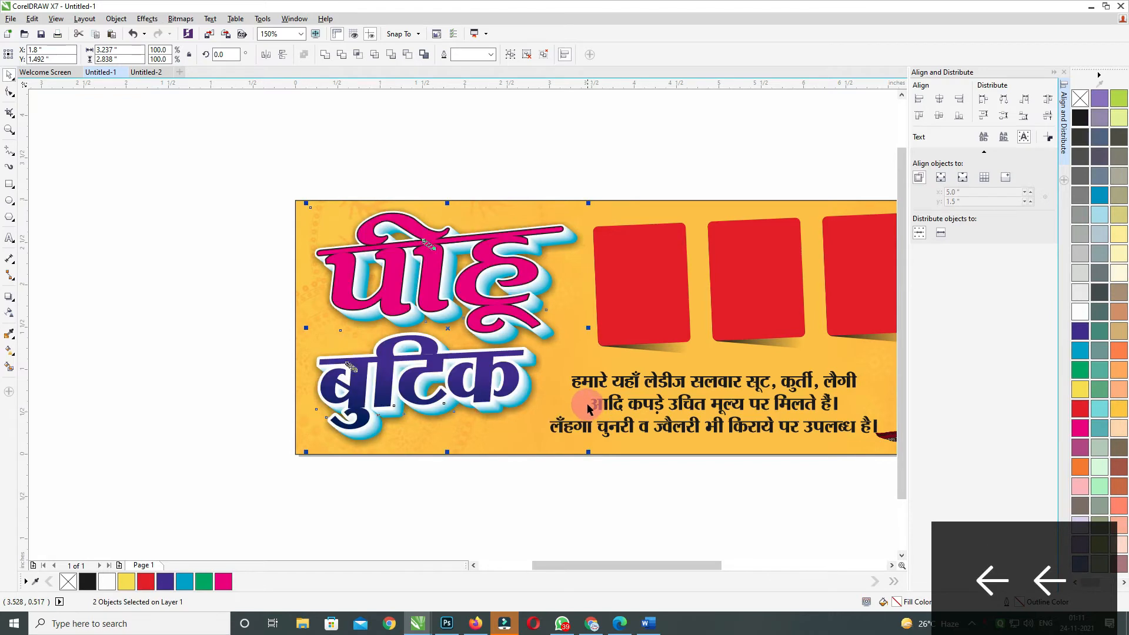
key("Left")
Step: PowerClip the selected title and shadow inside the yellow background rectangle
left_click_drag(489, 270, 395, 257)
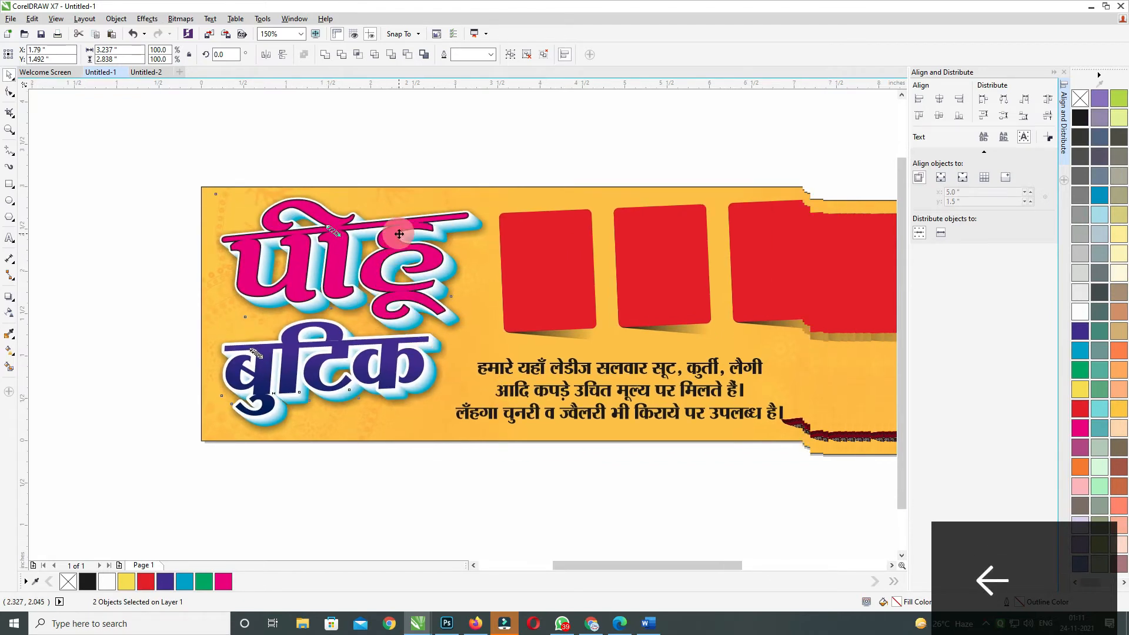
right_click(400, 234)
left_click(576, 190)
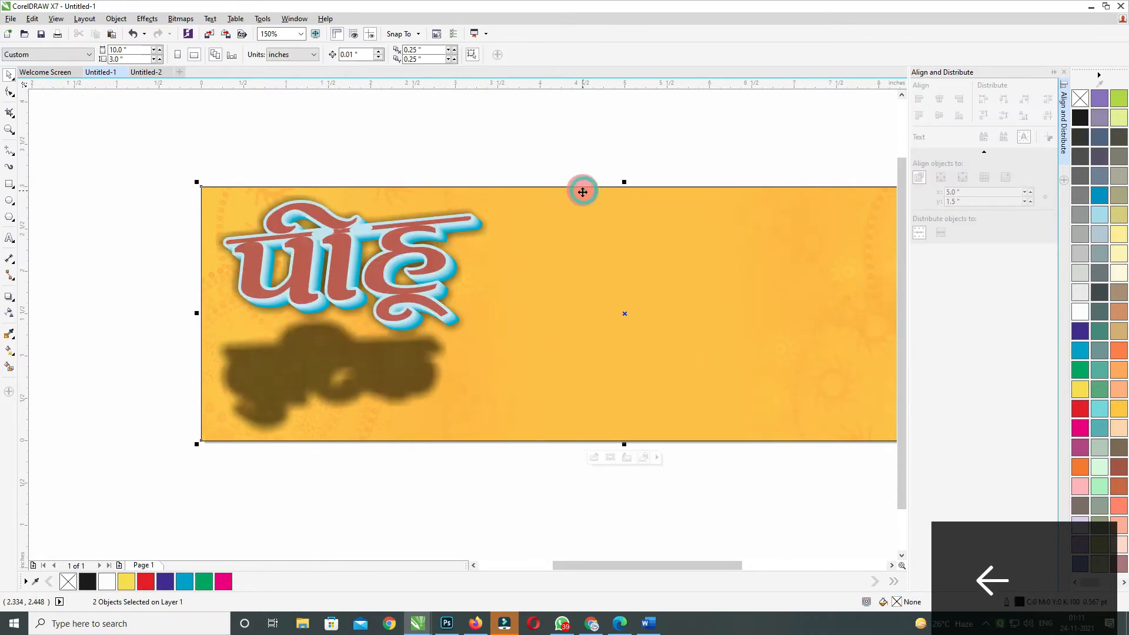
left_click(534, 149)
Step: Fill all three red rounded cards above the services text with white
left_click_drag(592, 237, 406, 157)
left_click(382, 160)
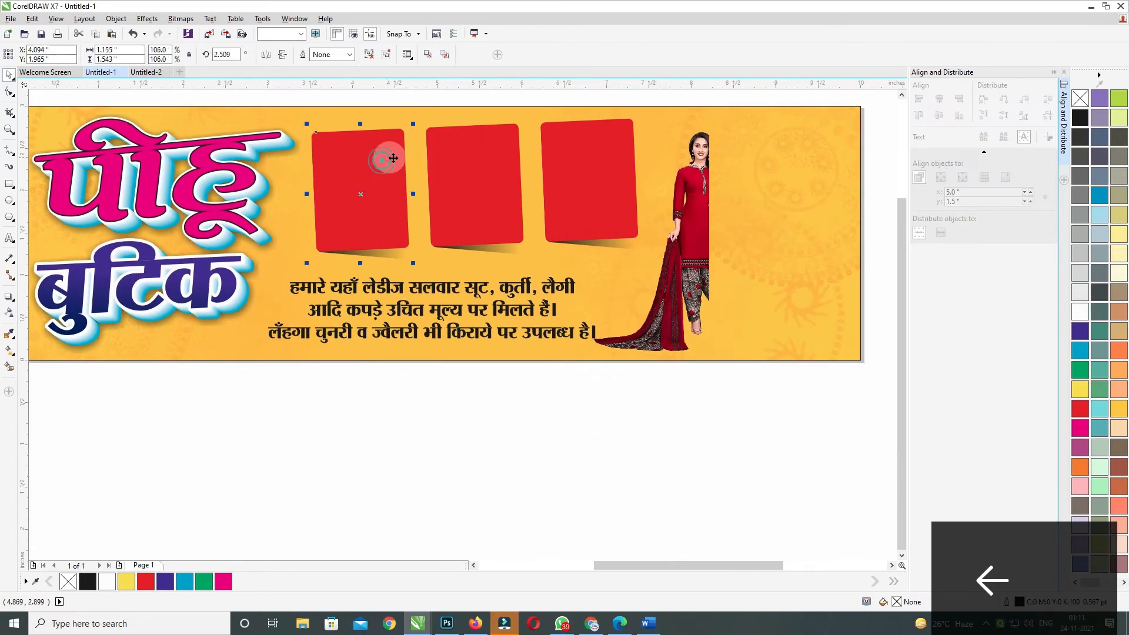
left_click(364, 182, "ctrl")
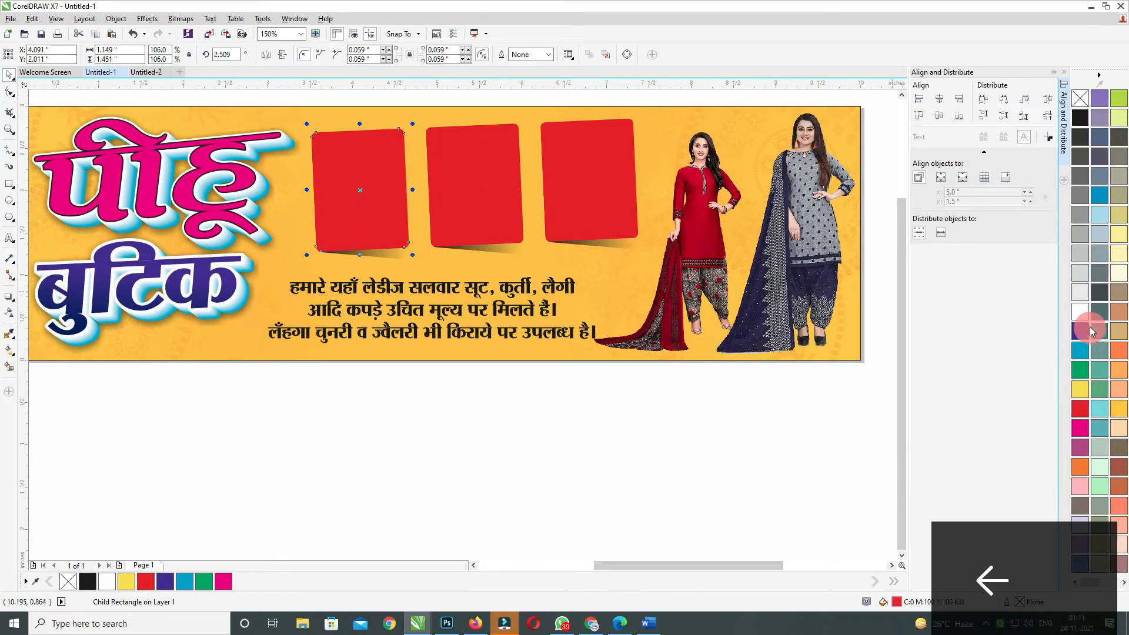
left_click(1091, 329)
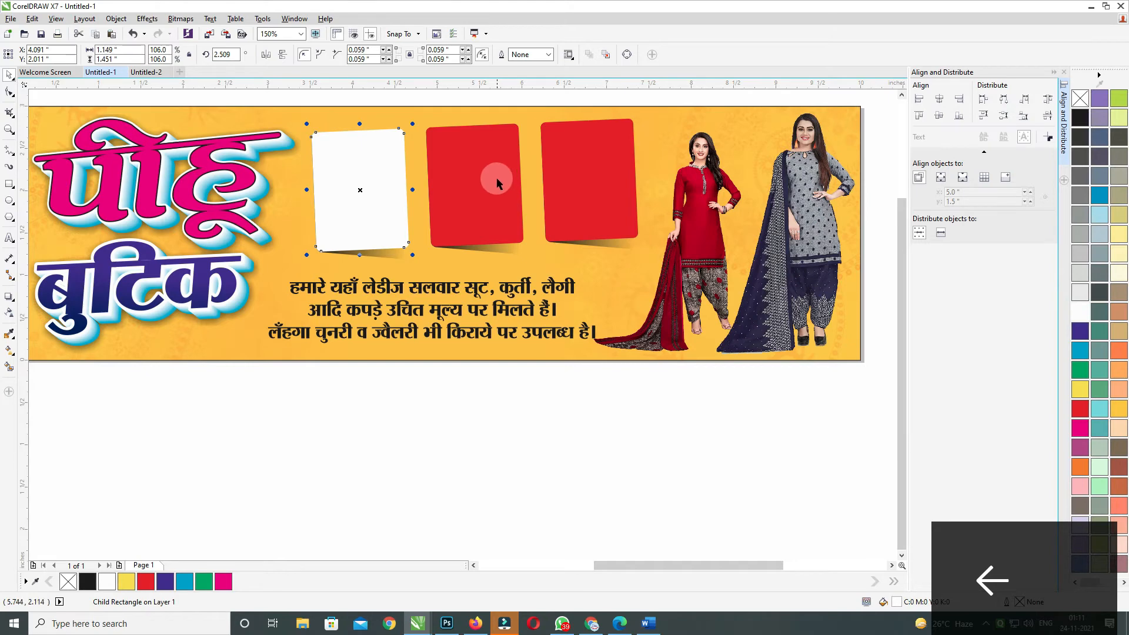
left_click(496, 180, "ctrl")
key("ctrl+r")
left_click(590, 177, "ctrl")
key("ctrl+r")
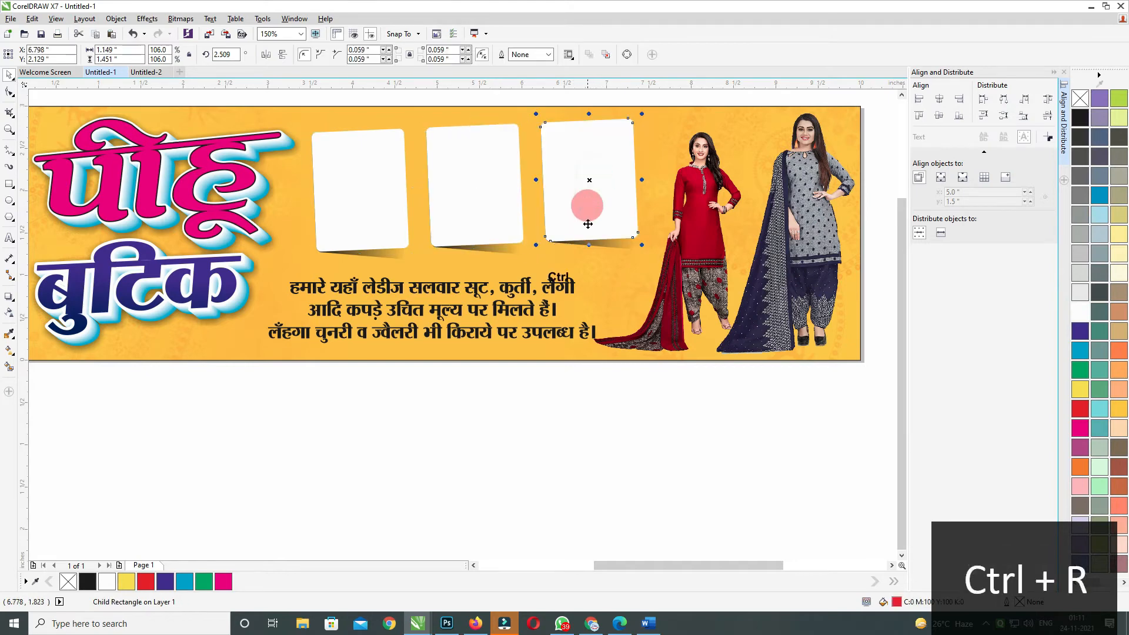
left_click(597, 455)
Step: Nudge the three-line services text up about 0.07 inches and right 0.01 inches
left_click(448, 310)
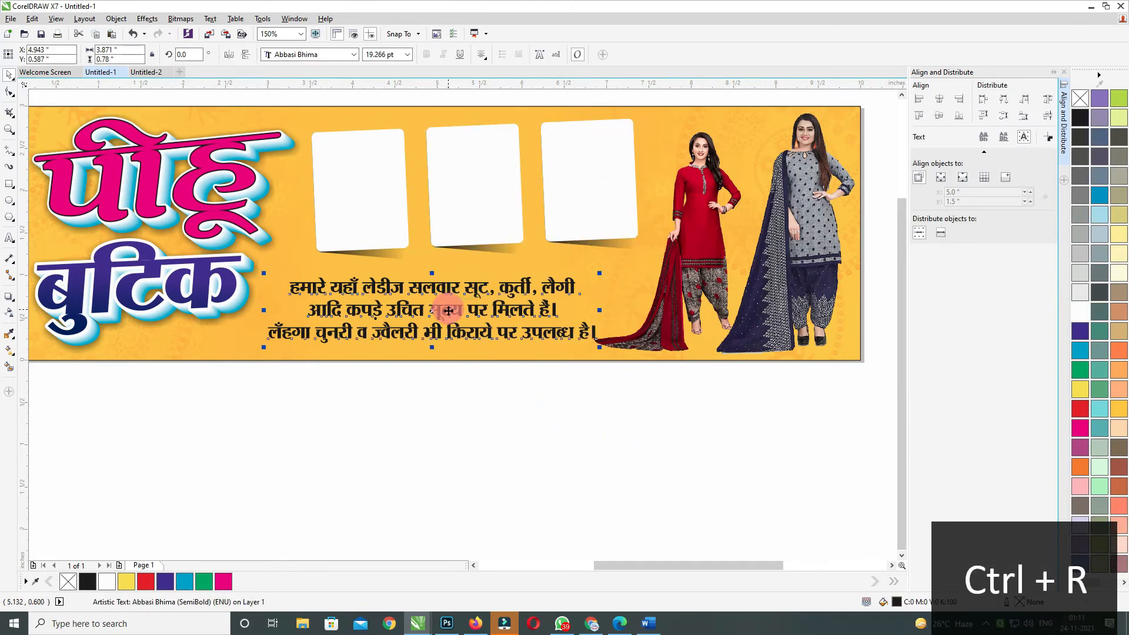
key("Up")
key("Up")
key("Up")
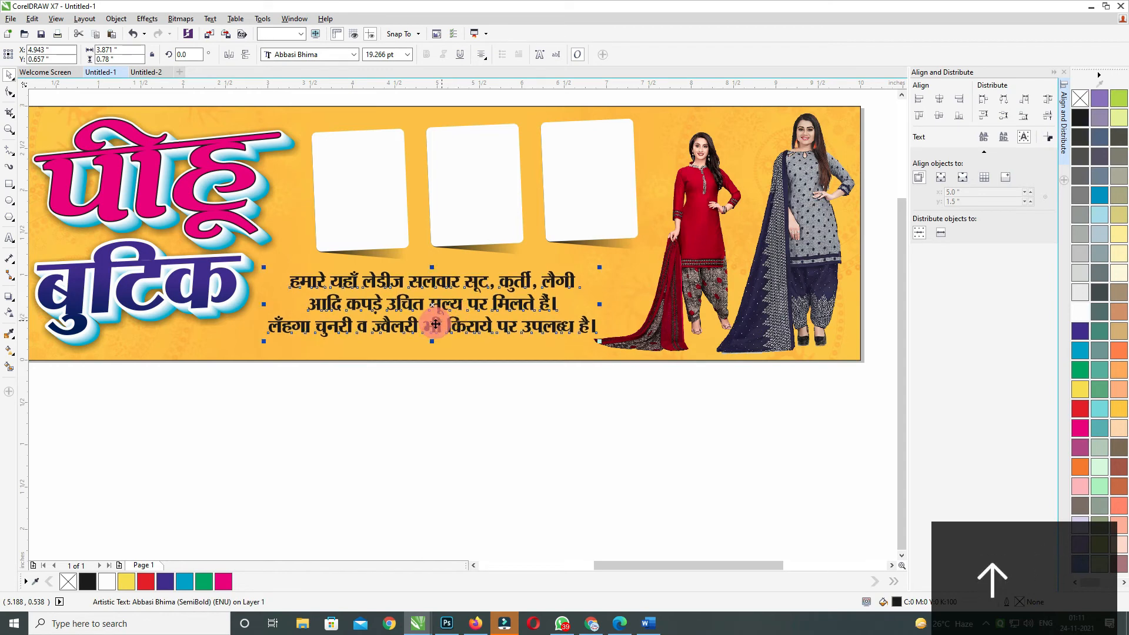
key("Right")
left_click_drag(463, 311, 482, 342)
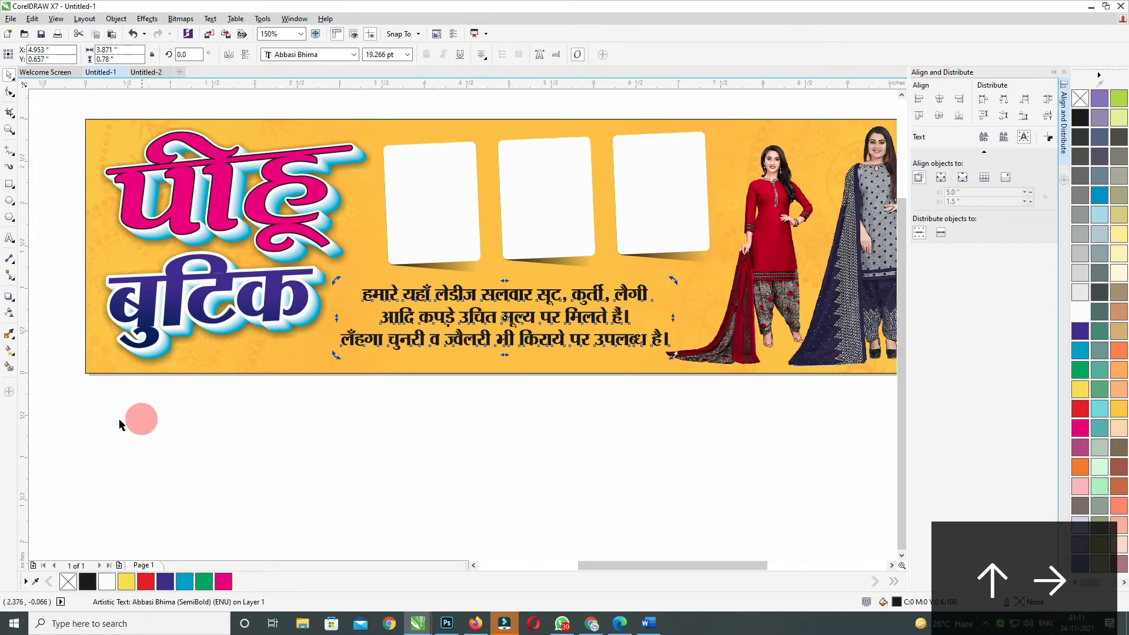
left_click_drag(83, 415, 432, 158)
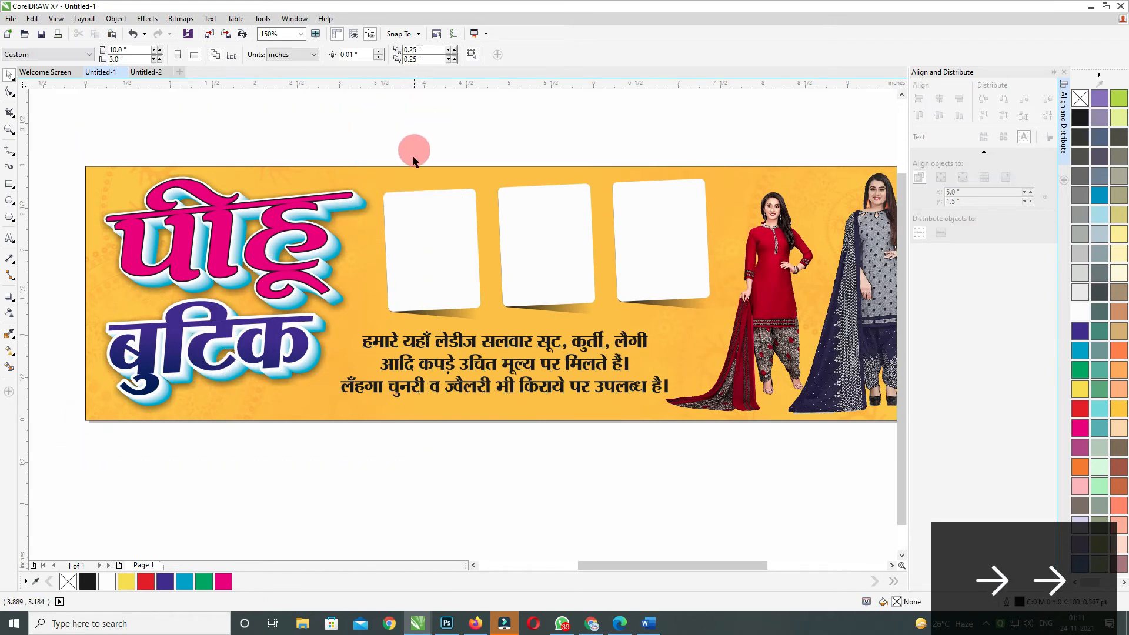
left_click(263, 213)
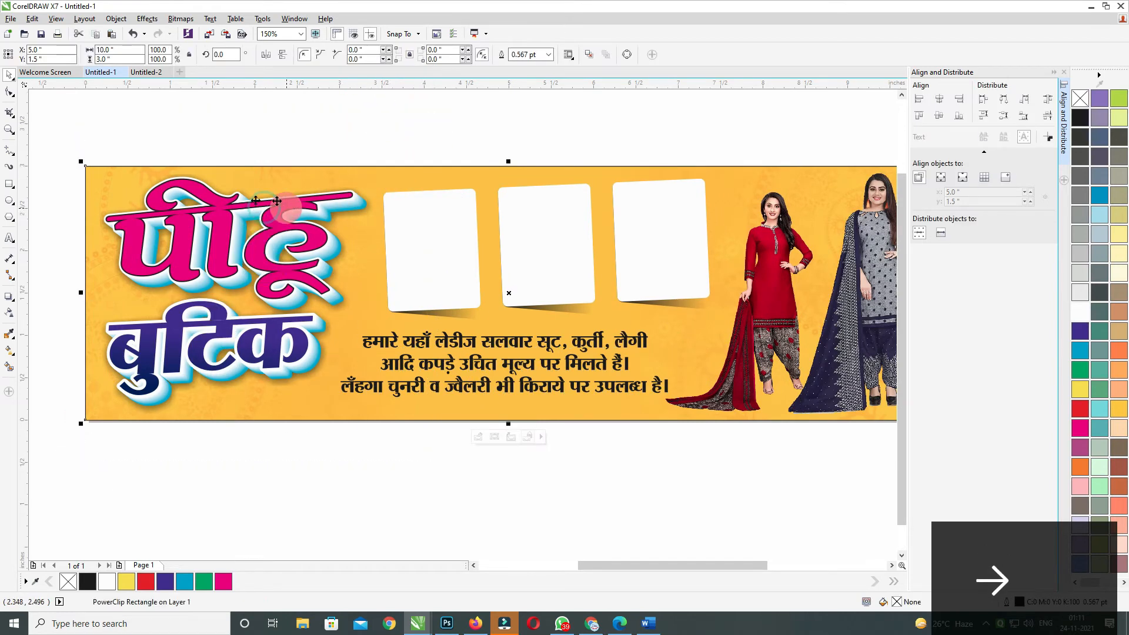
left_click(459, 300)
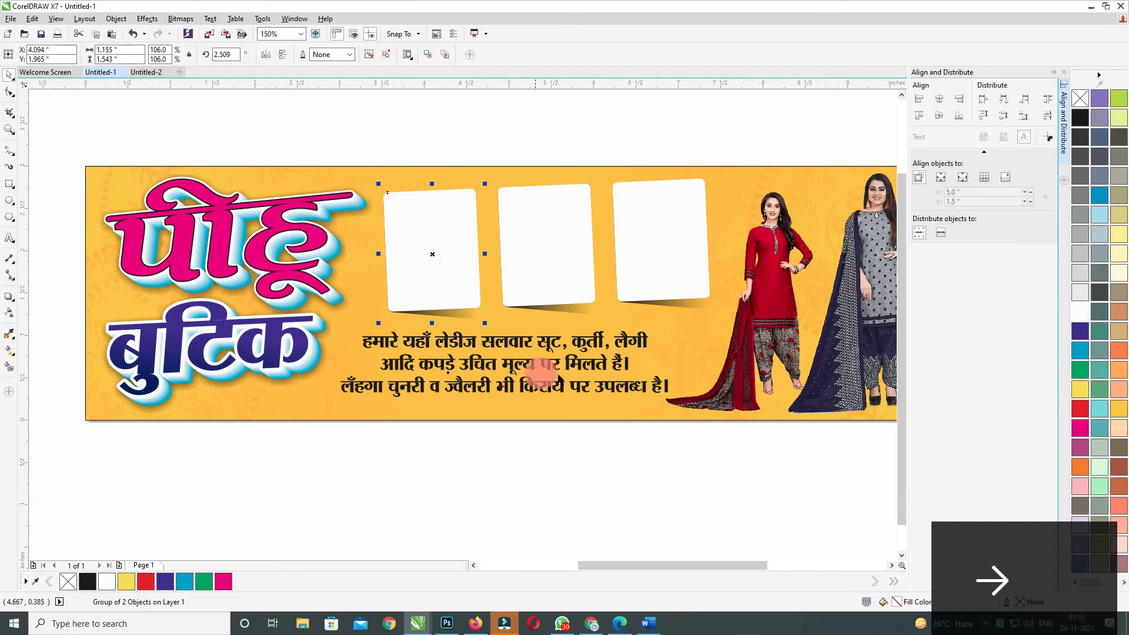
Step: Cut the third line, लँहगा चुनरी व ज्वैलरी भी किराये पर उपलब्ध है।, and scale the remaining two-line text to about 104.6%
left_click(537, 388)
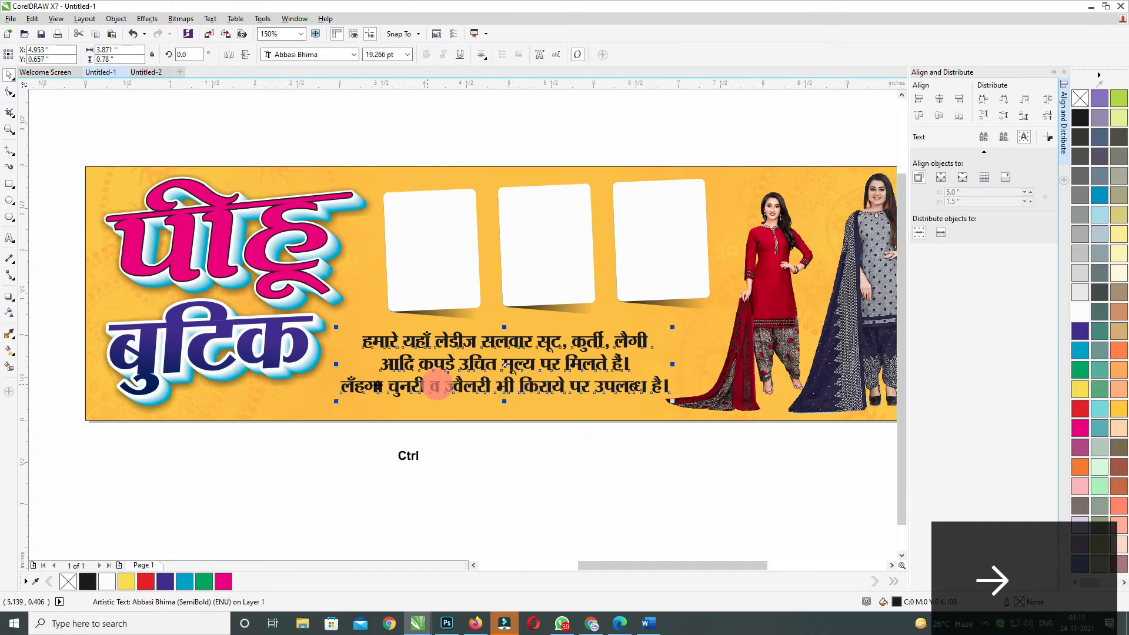
left_click_drag(343, 390, 676, 391)
key("ctrl+x")
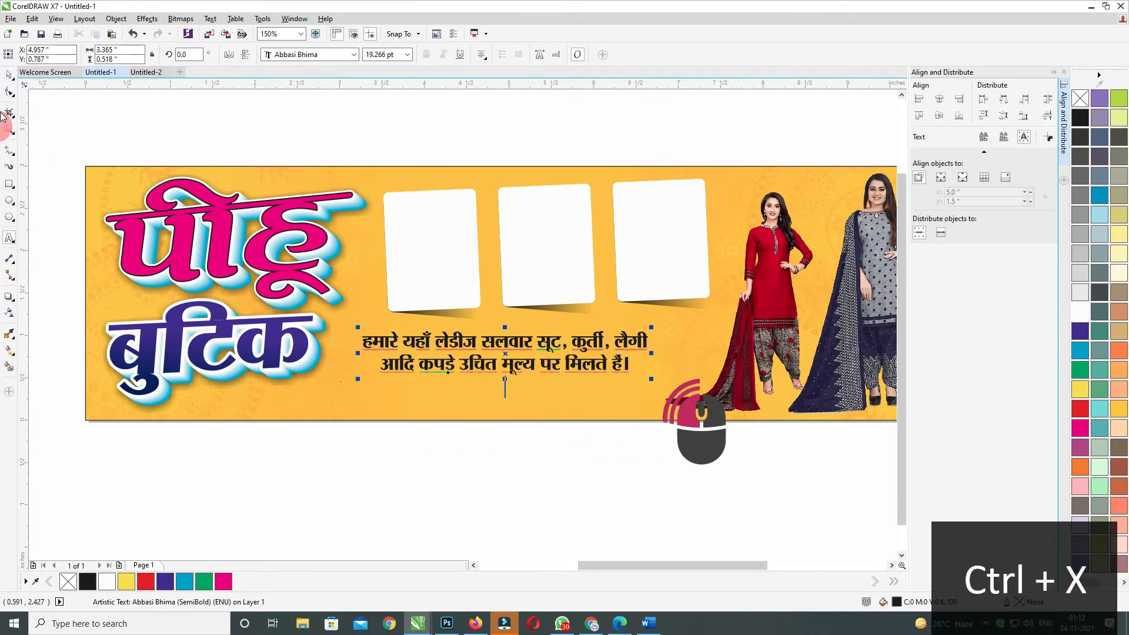
left_click(7, 72)
left_click(107, 126)
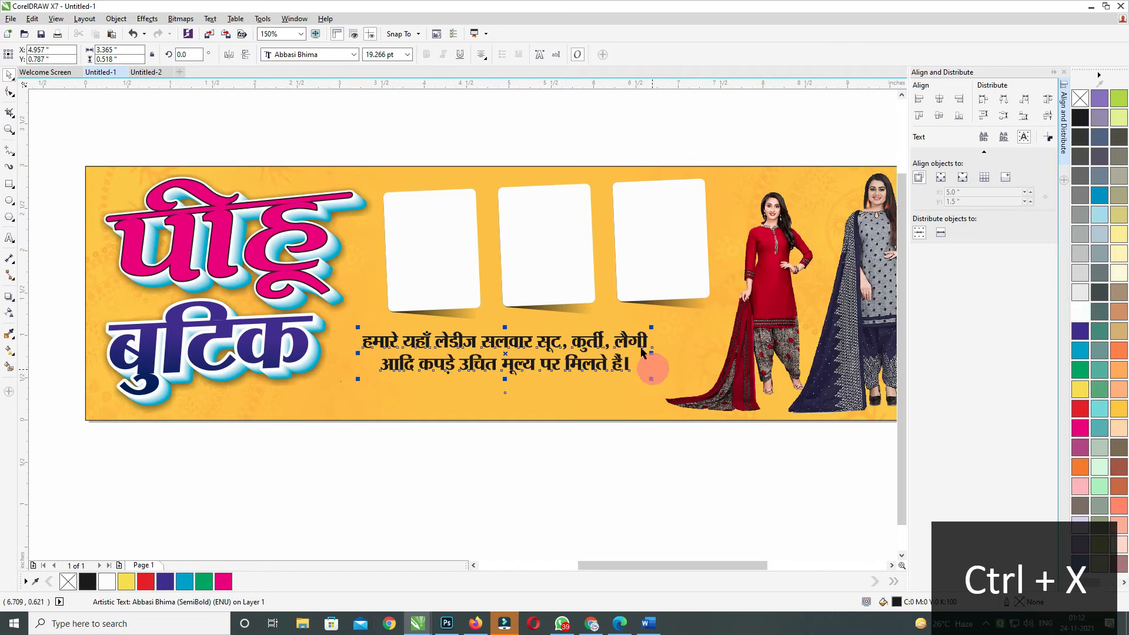
key("c")
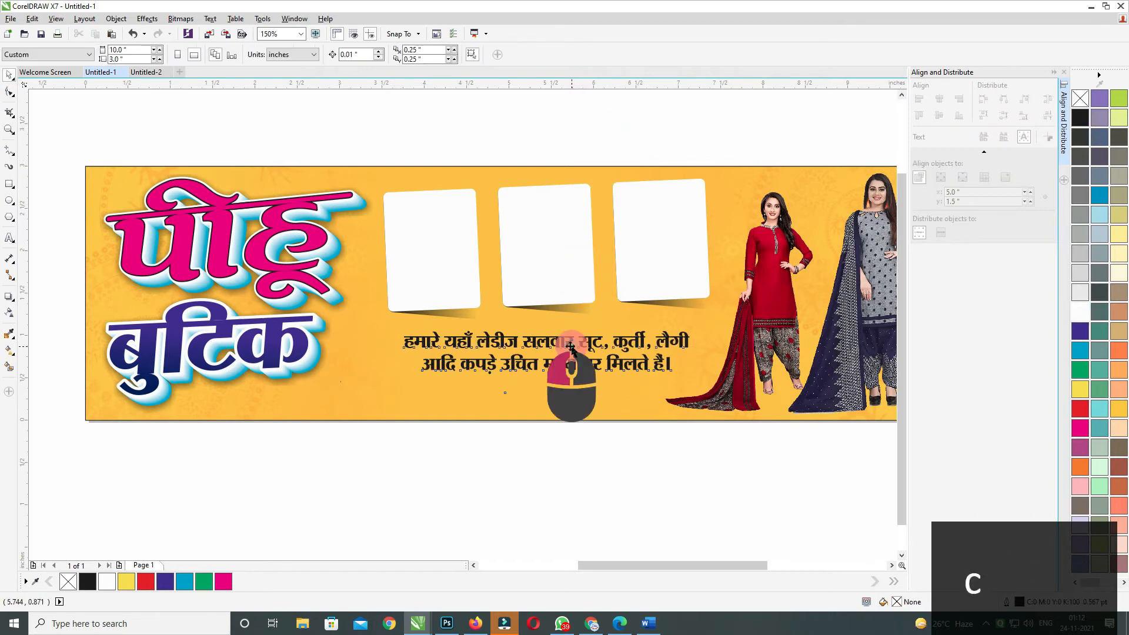
left_click_drag(399, 327, 387, 323)
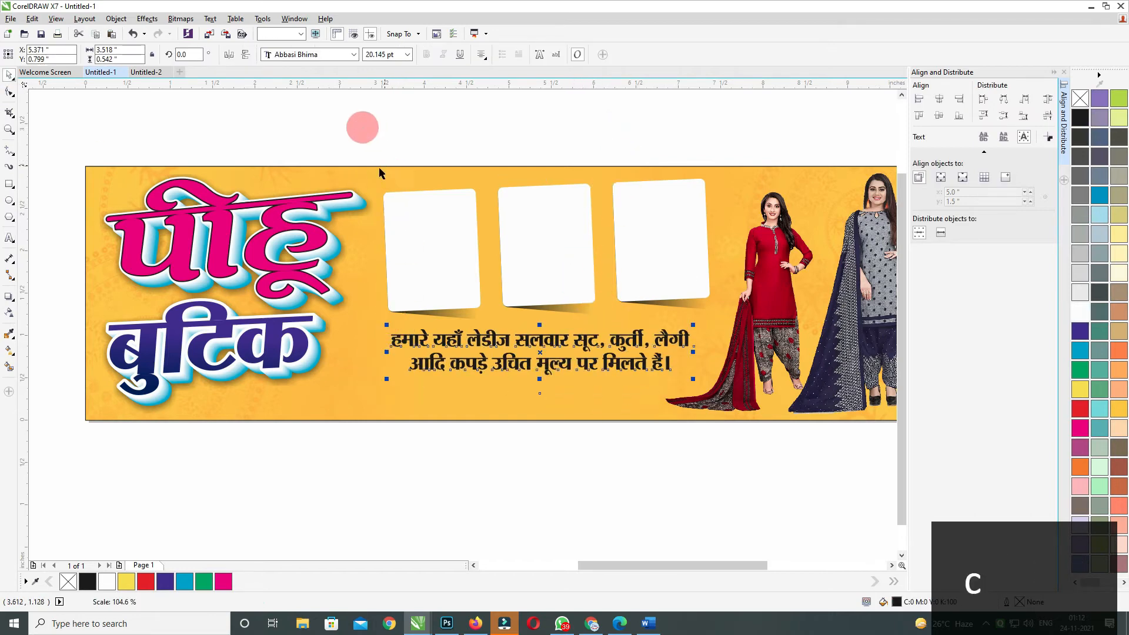
Step: Group the three white cards, centre the two-line text horizontally beneath them, and nudge both up slightly
left_click_drag(364, 128, 786, 333)
key("ctrl+g")
left_click(549, 341, "shift")
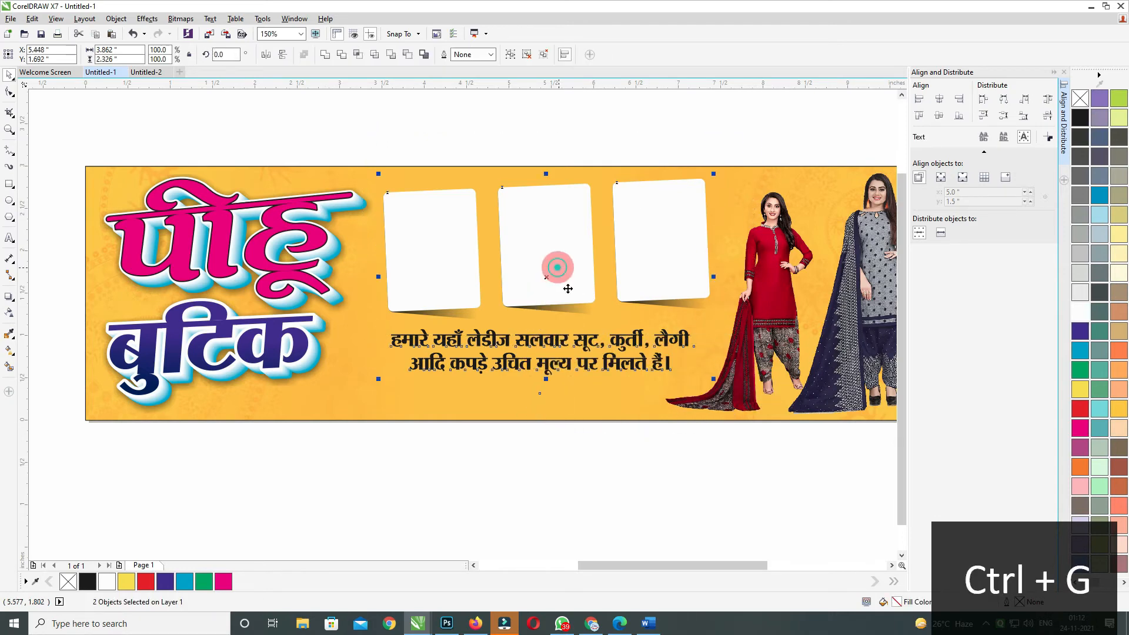
key("c")
key("Up")
left_click(571, 463)
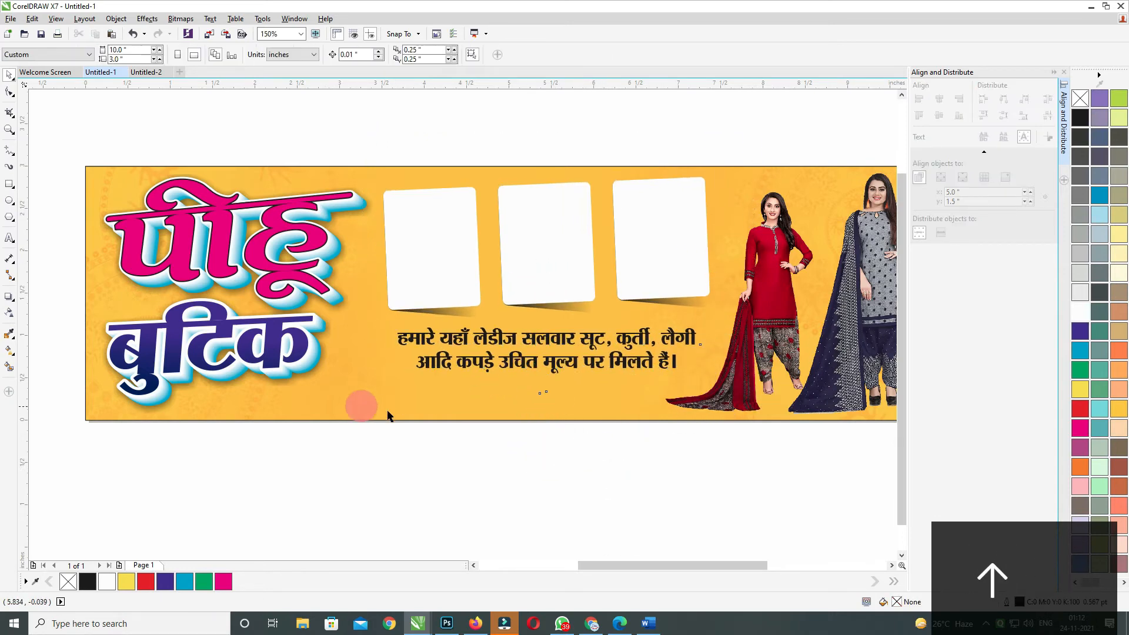
Step: Draw a rectangle about 2.53 by 0.35 inches below the services text and fill it black
left_click(10, 187)
left_click_drag(305, 368, 519, 396)
left_click(9, 75)
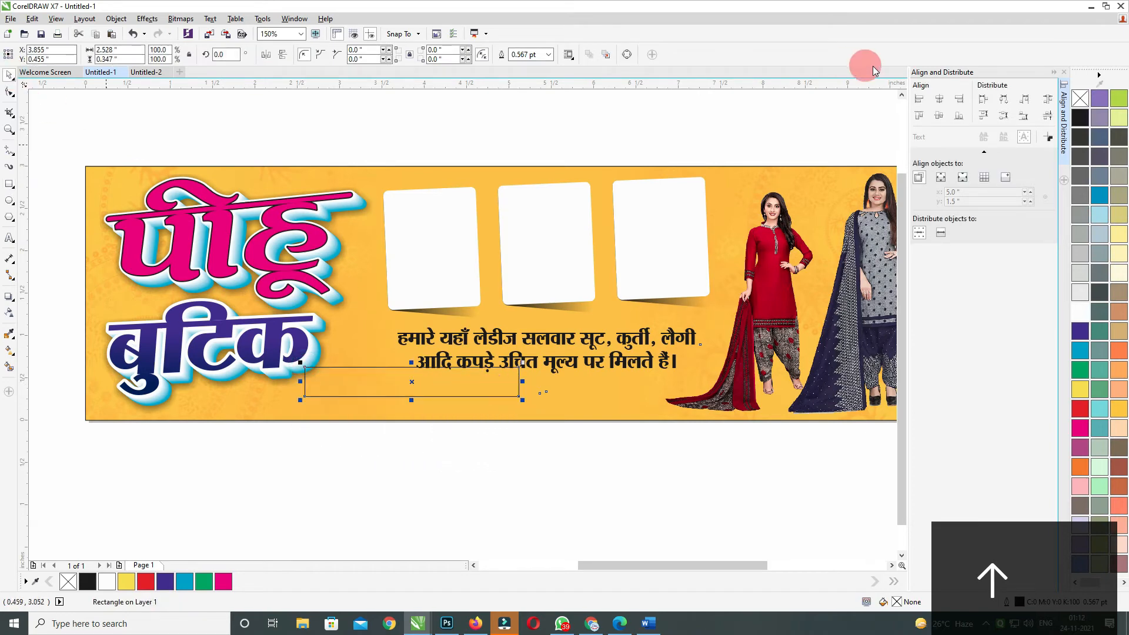
left_click(1080, 118)
scroll(353, 404, "up", 2)
Step: Apply a linear transparency to the black bar, fading from its middle to nothing at its left end
left_click(9, 313)
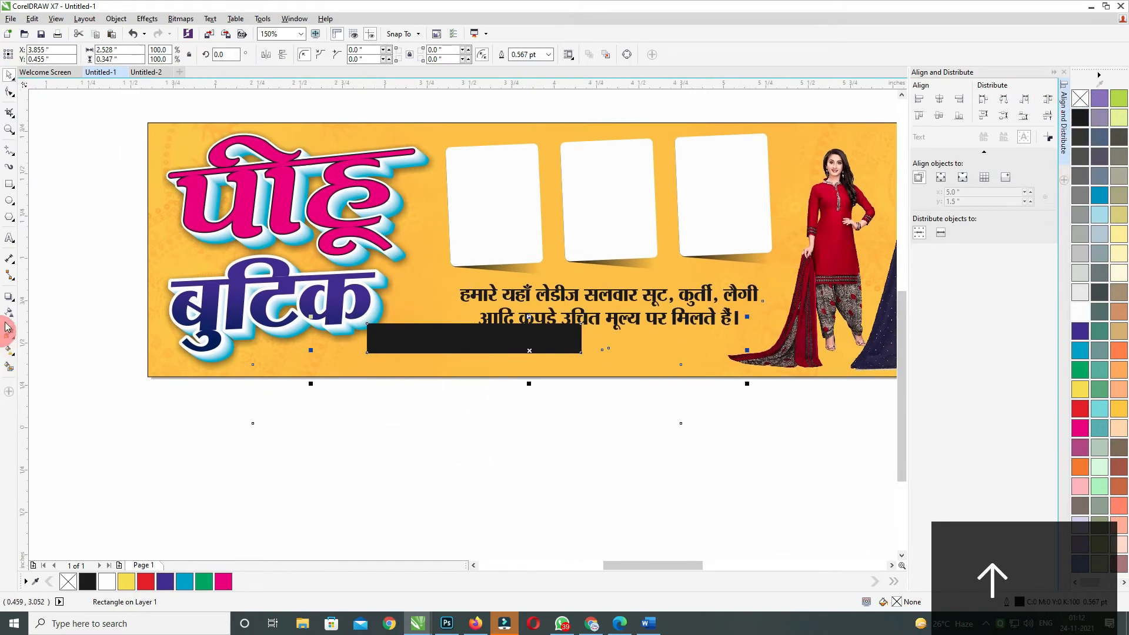
scroll(218, 323, "up", 2)
left_click_drag(555, 356, 347, 356)
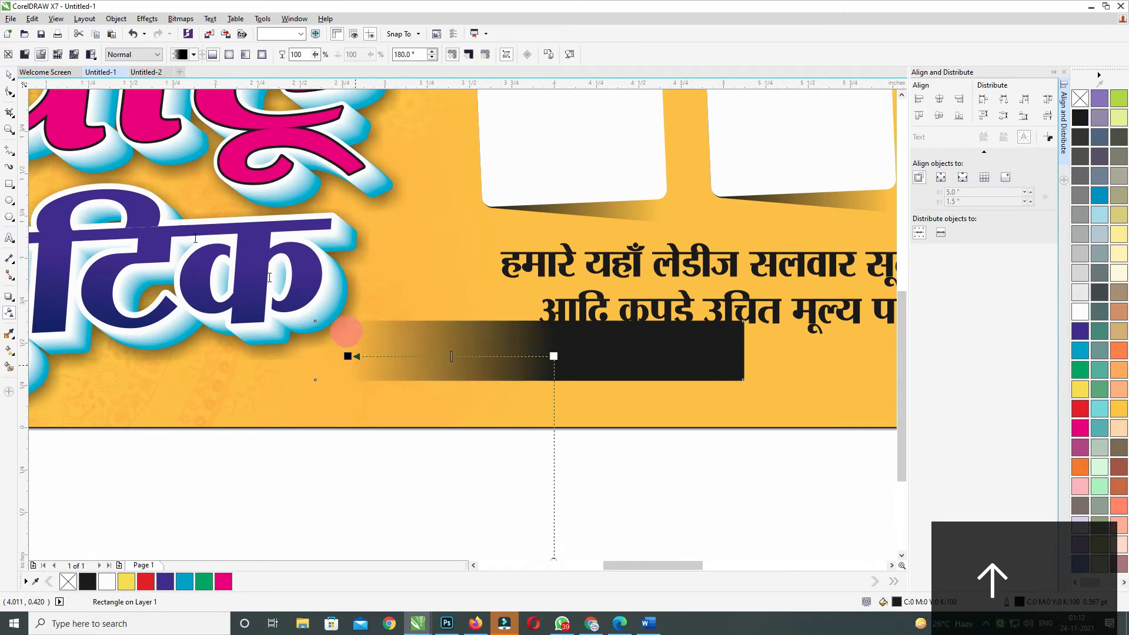
left_click(10, 75)
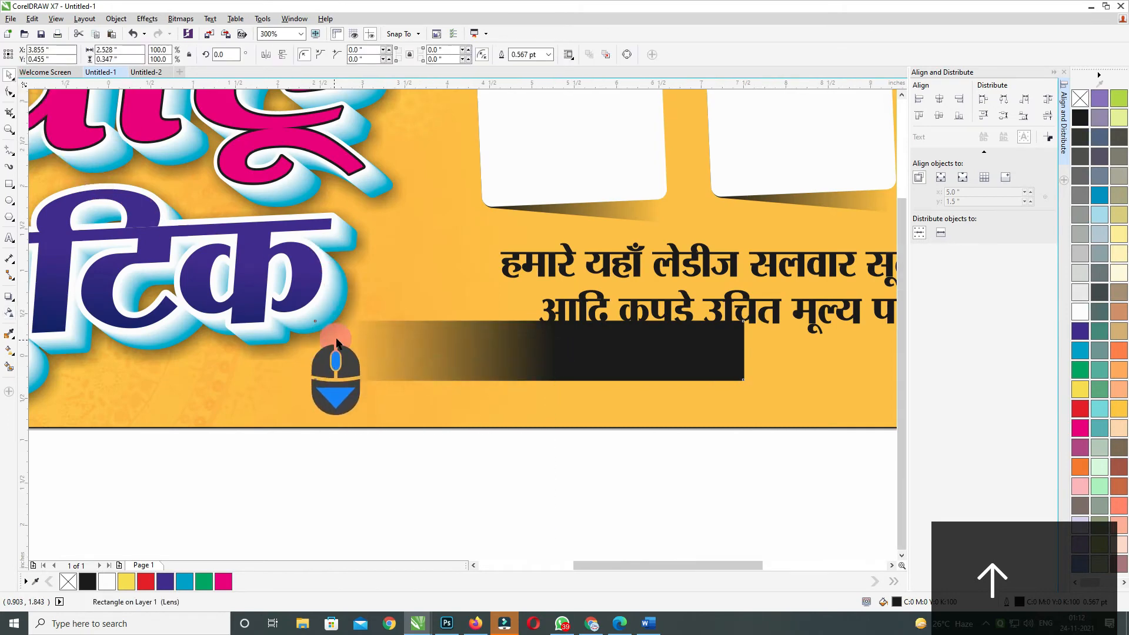
scroll(369, 340, "down", 3)
scroll(368, 340, "up", 2)
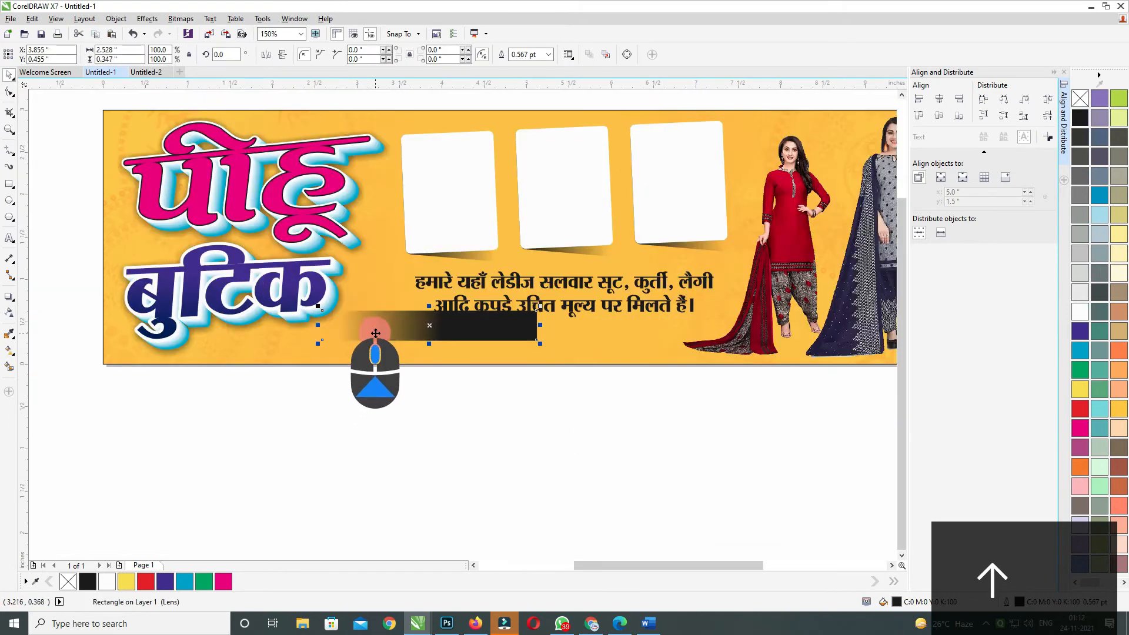
Step: Mirror a copy of the faded bar to its right, nudge it left to overlap the original, and group both halves
left_click_drag(319, 326, 607, 336)
key("Left")
key("Left")
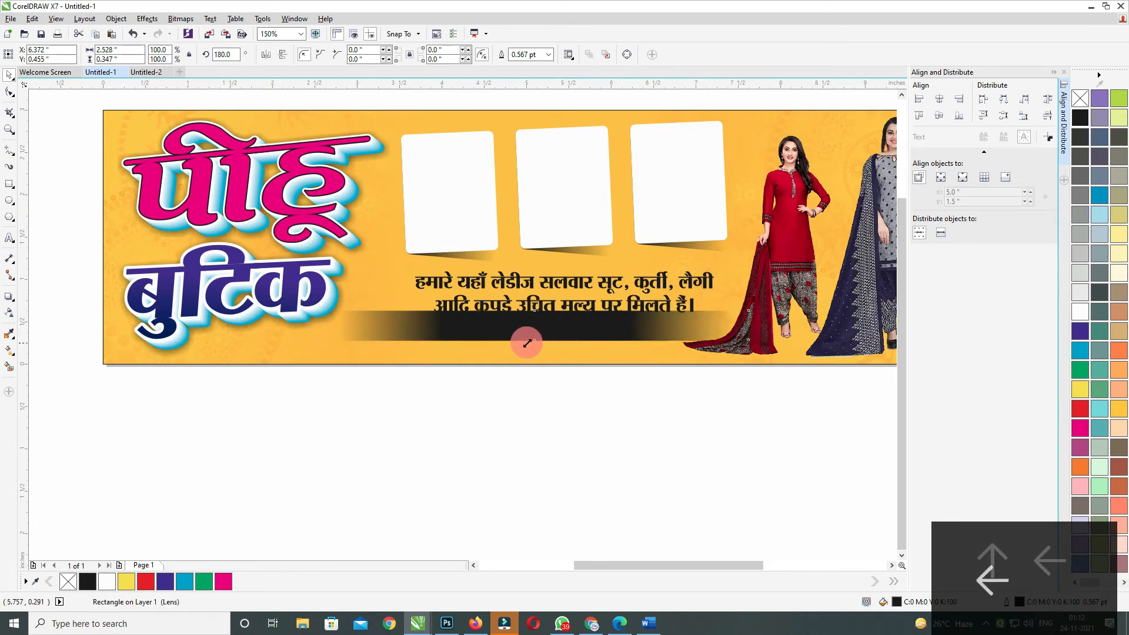
left_click(502, 323, "shift")
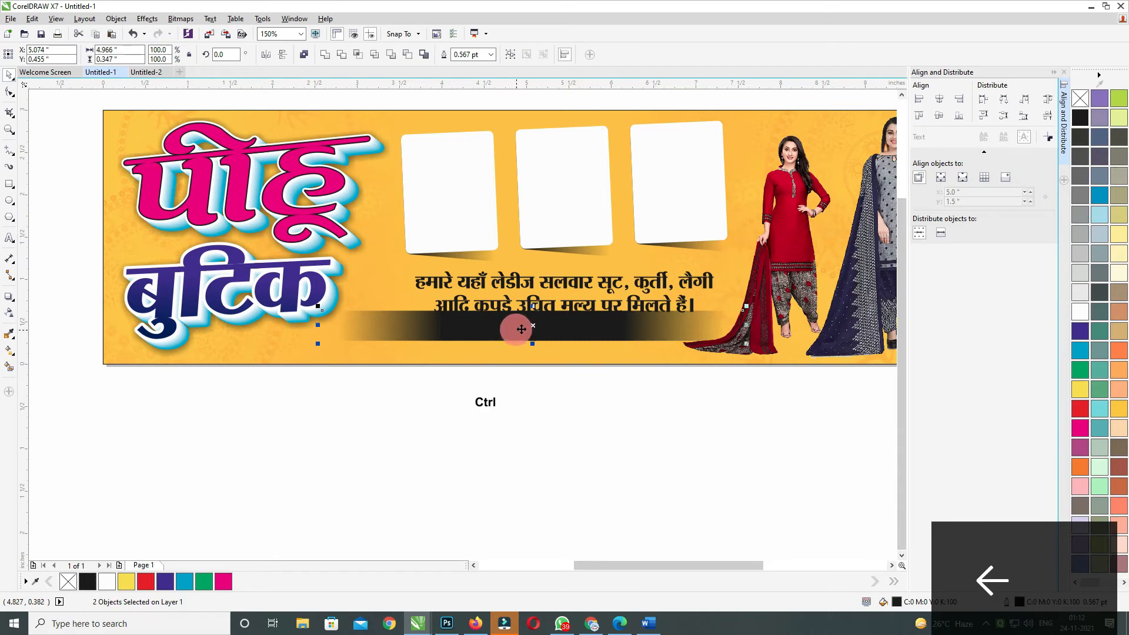
key("ctrl+g")
Step: Lower the bar below the services text, scale it to about 97.8%, and centre it with the text and cards, nudging all slightly left
left_click_drag(547, 322, 547, 337)
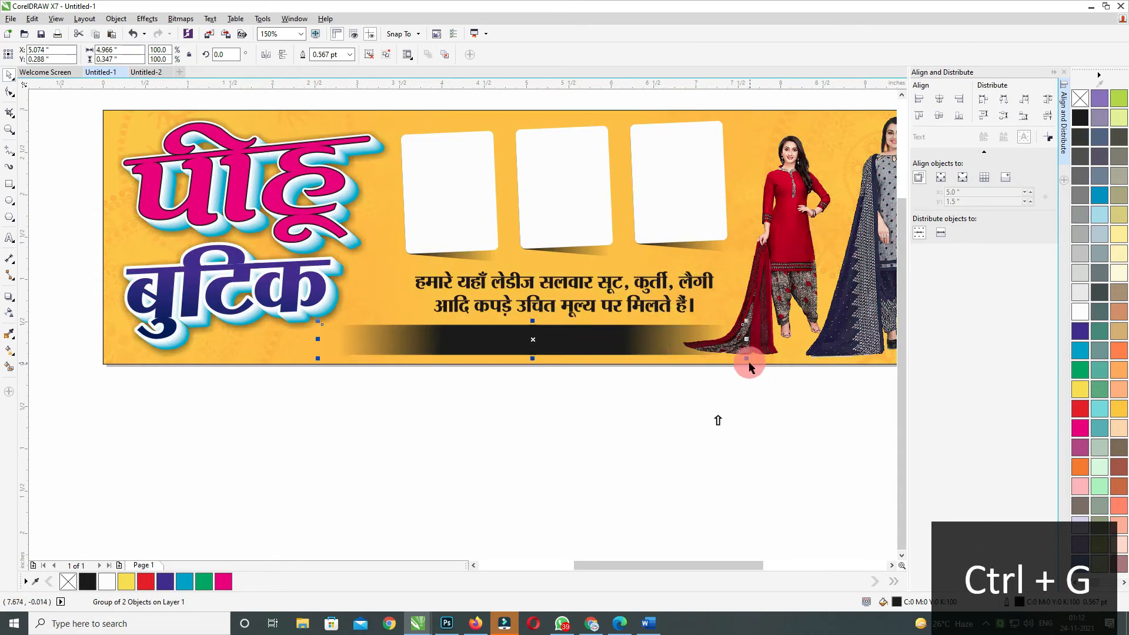
left_click_drag(746, 358, 739, 355)
left_click(574, 308, "shift")
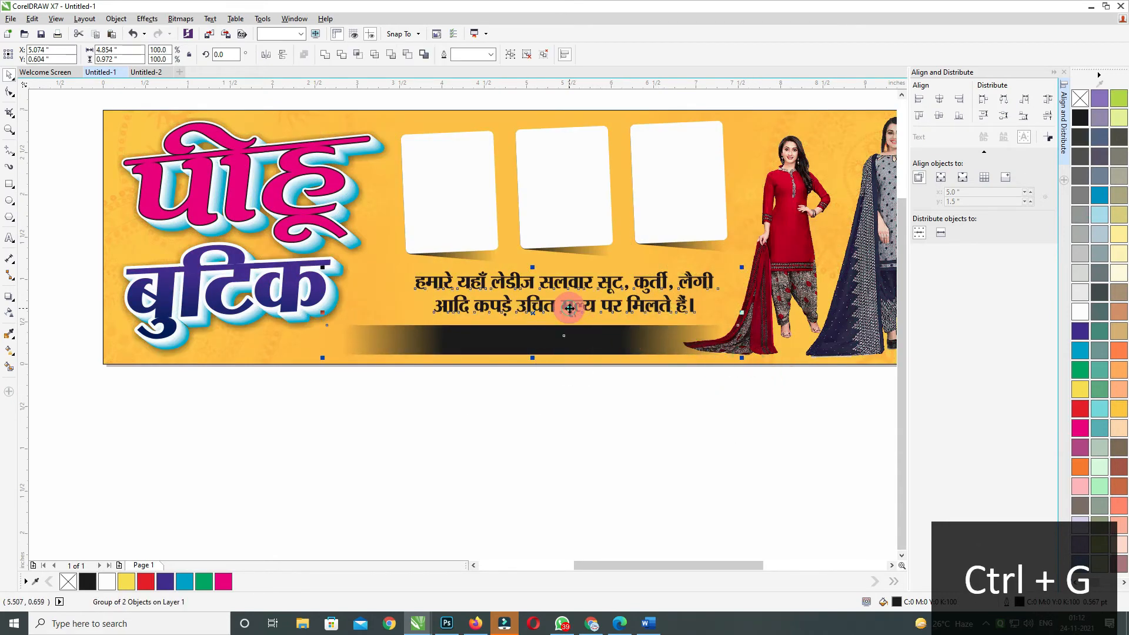
key("c")
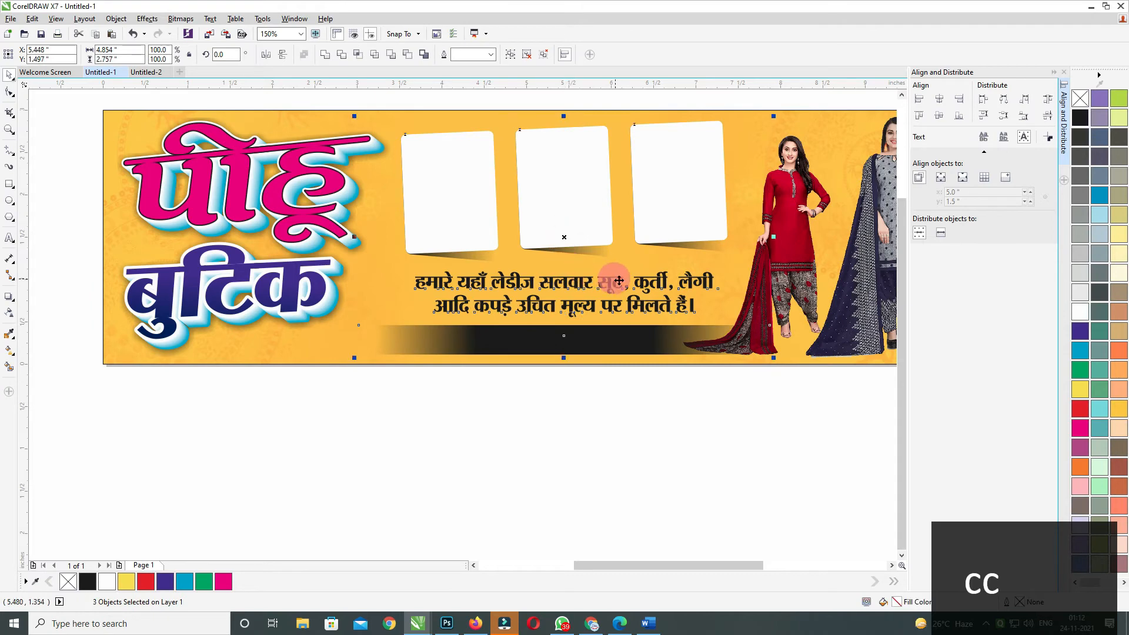
key("Left")
key("Left")
Step: Bring the photo of the model in the red dress in front of the black bar
left_click(784, 240)
left_click_drag(787, 243, 742, 251)
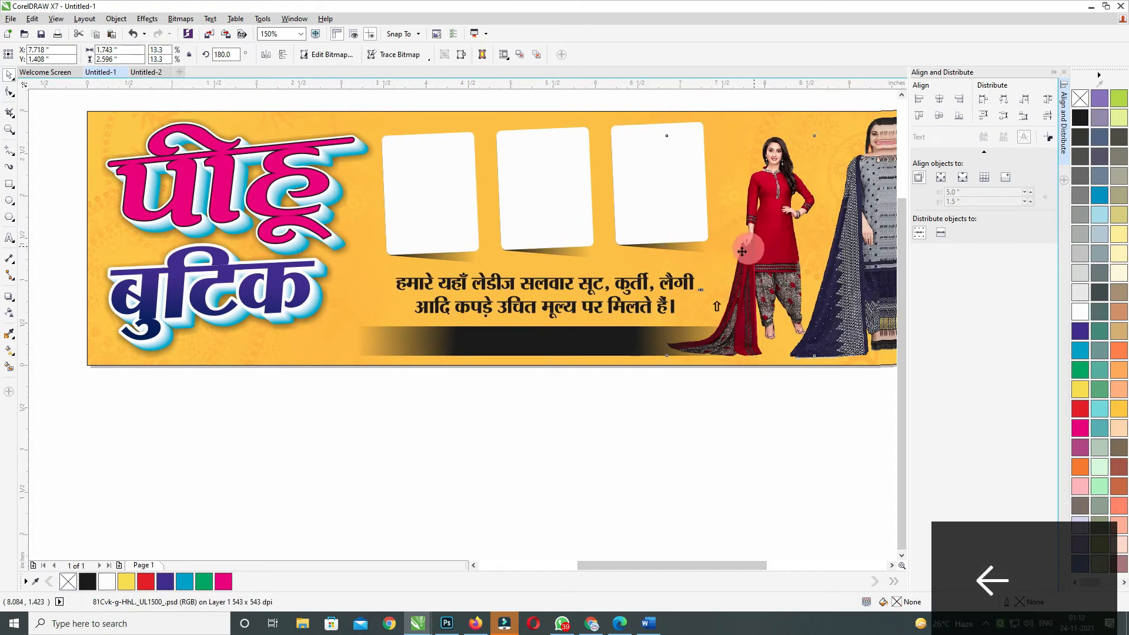
left_click(751, 363, "shift")
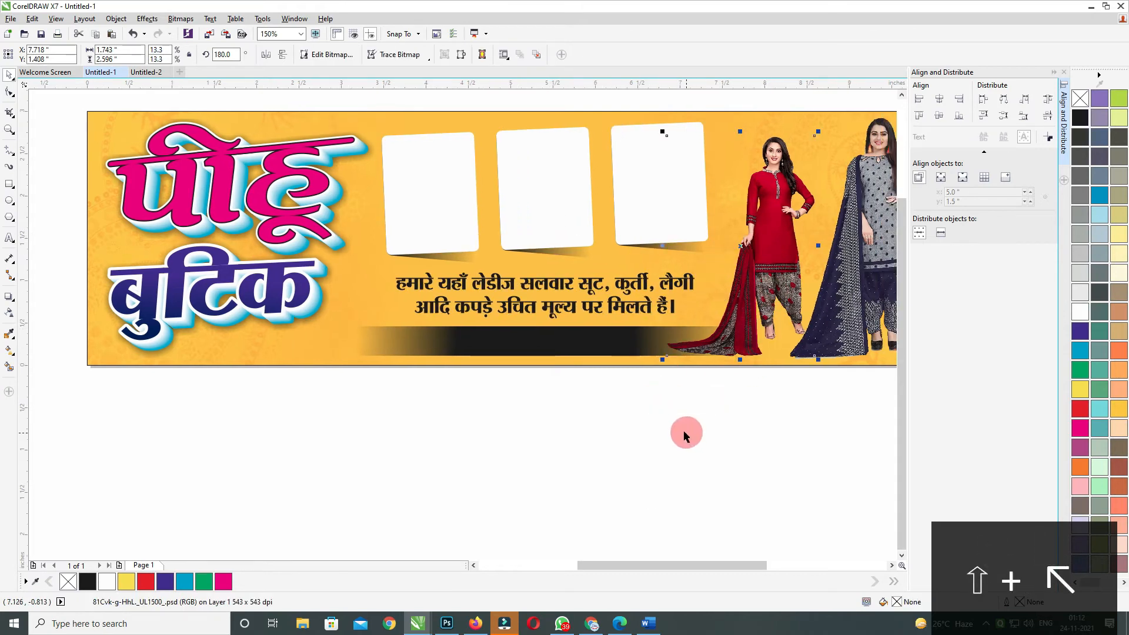
Step: Paste the cut services line and centre it horizontally and vertically on the black bar
key("ctrl+v")
left_click(533, 344, "shift")
key("c")
key("e")
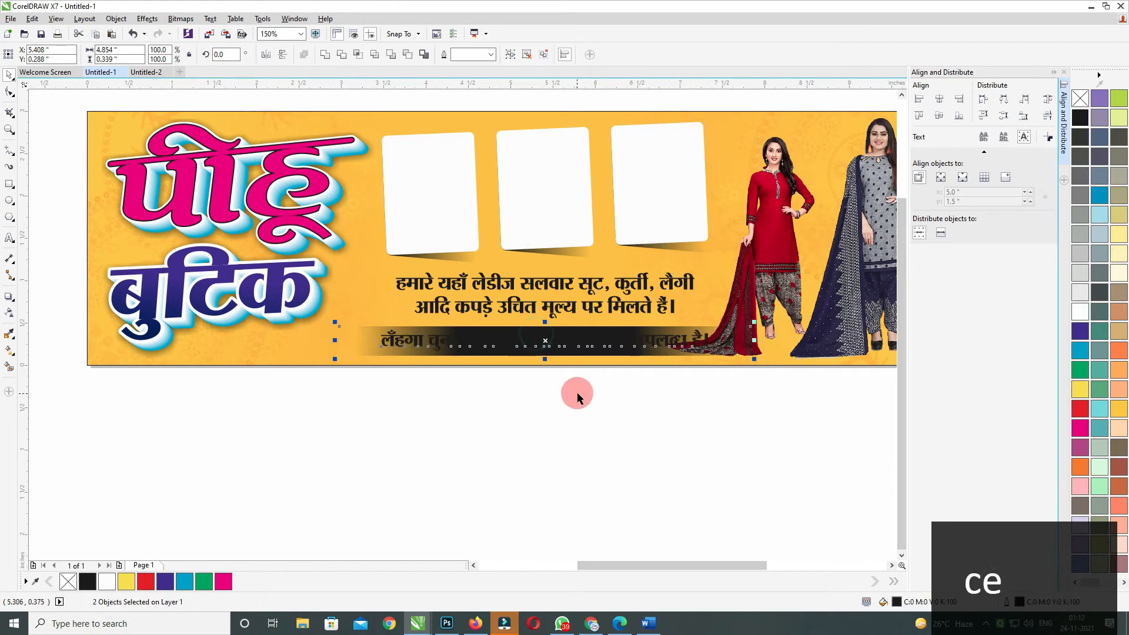
left_click(577, 393)
Step: Bring the pasted services line to the front and fill it white
left_click(409, 341)
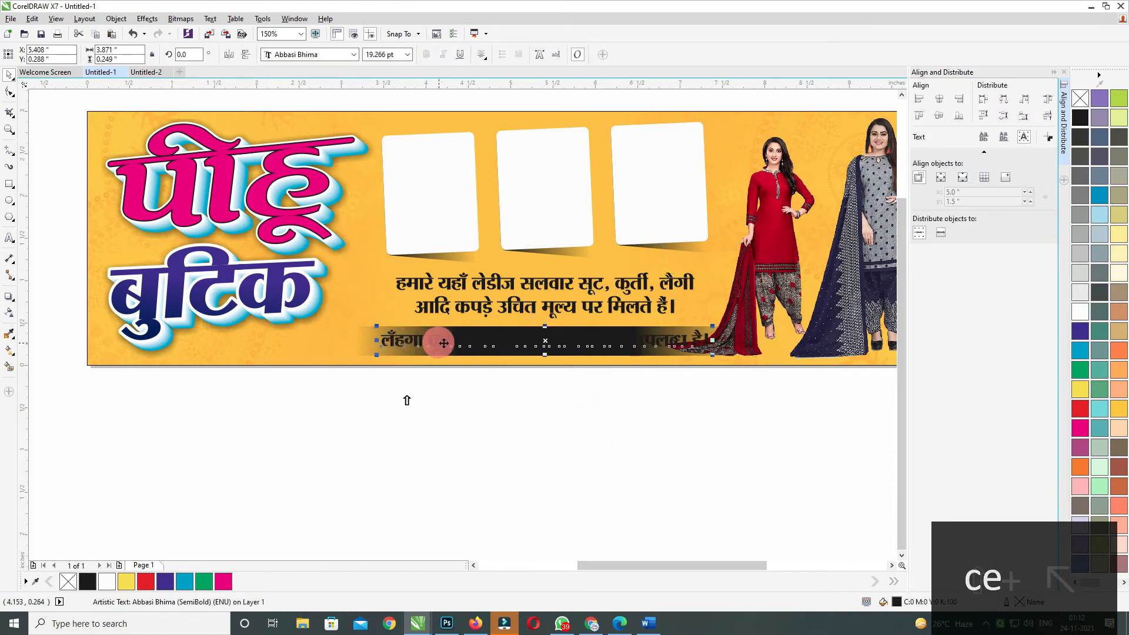
left_click(987, 337, "shift")
left_click(1087, 312)
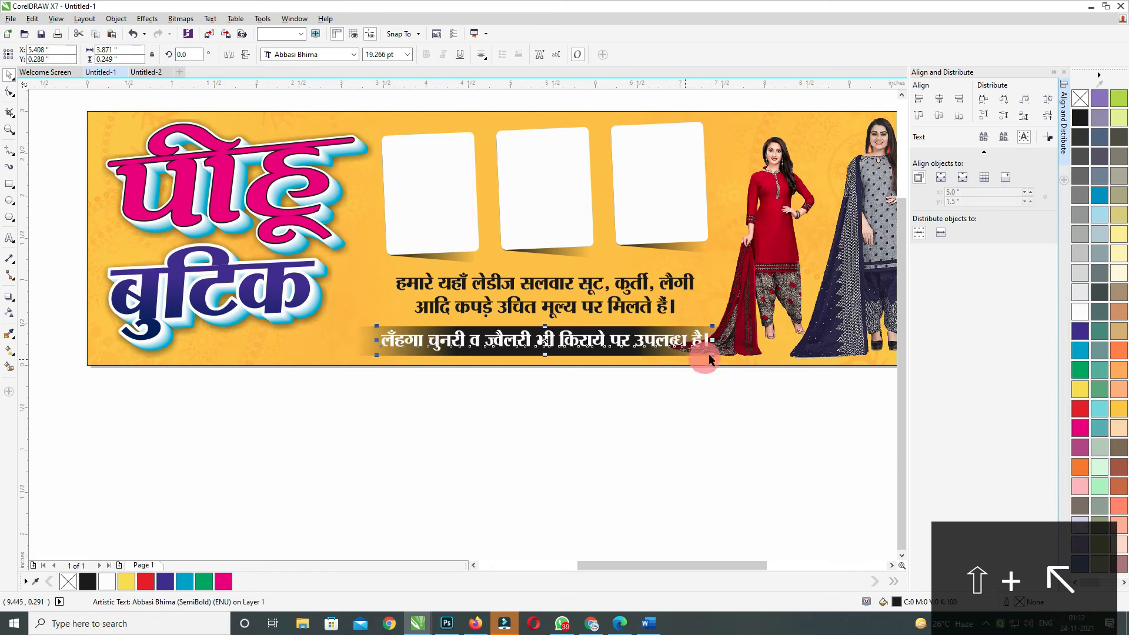
Step: Stretch the black bar leftward under the title to about 6.92 inches wide and recentre the white line on it
left_click(337, 349)
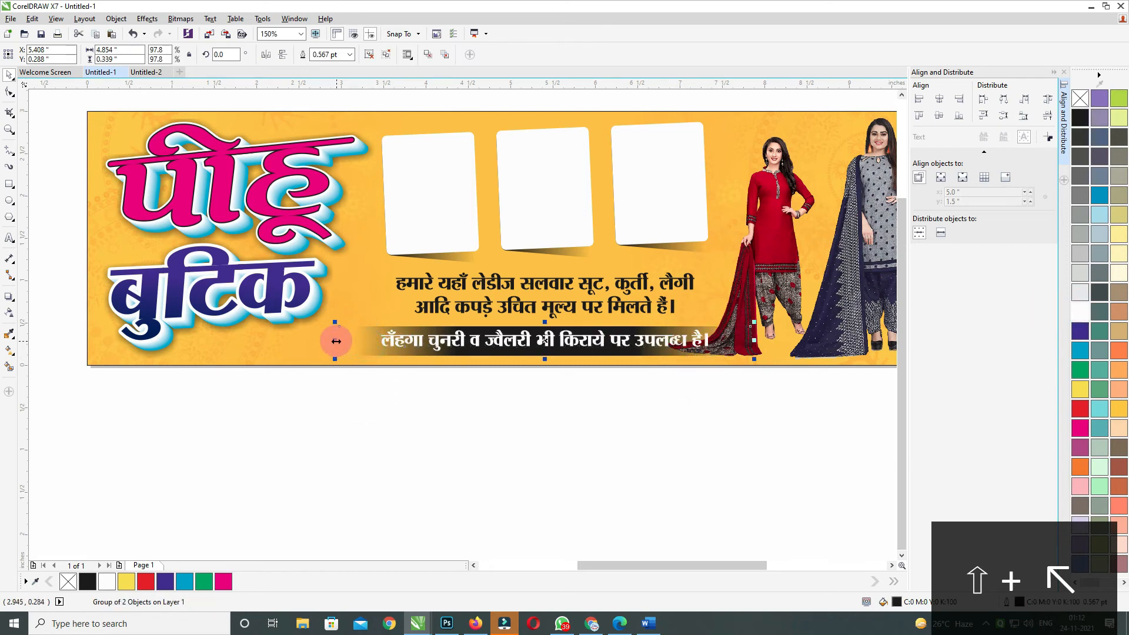
left_click_drag(336, 341, 160, 341)
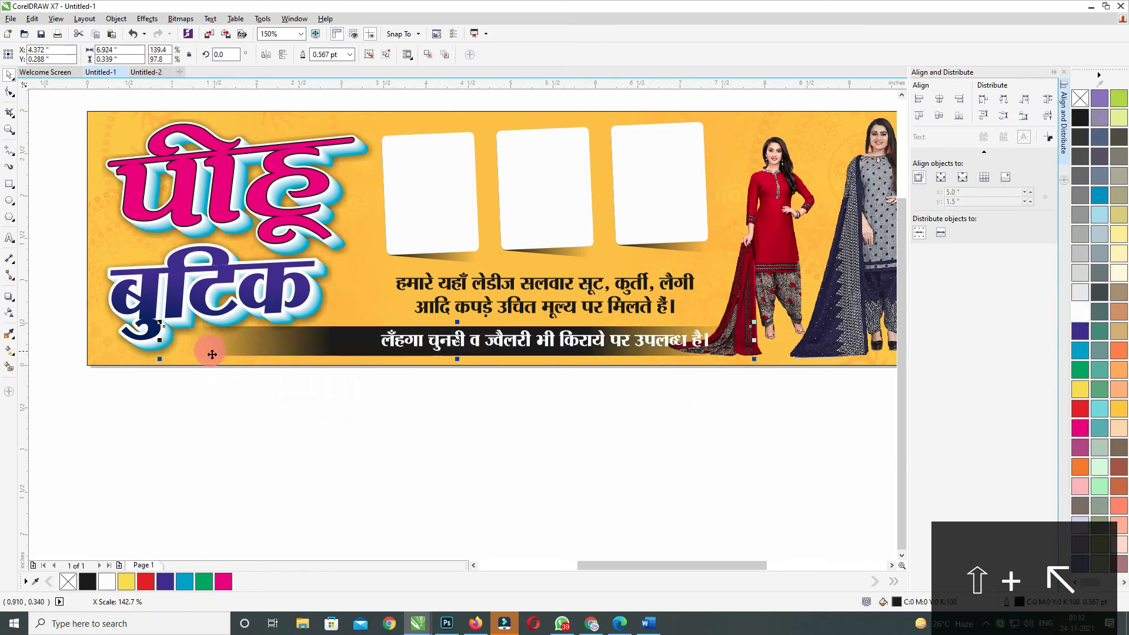
left_click_drag(364, 376, 394, 438)
left_click(477, 357)
left_click(337, 356, "shift")
key("c")
left_click(405, 419)
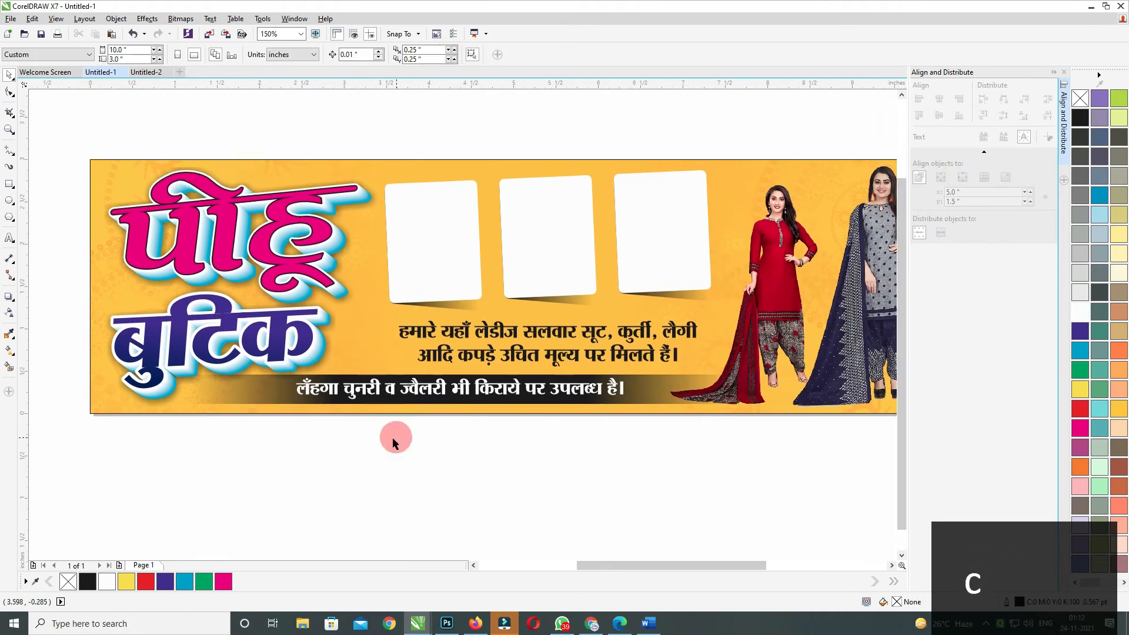
Step: Shift the black bar right along the banner to about X 4.97 inches and recentre the white rental line on it
left_click(272, 393)
left_click_drag(804, 339, 628, 368)
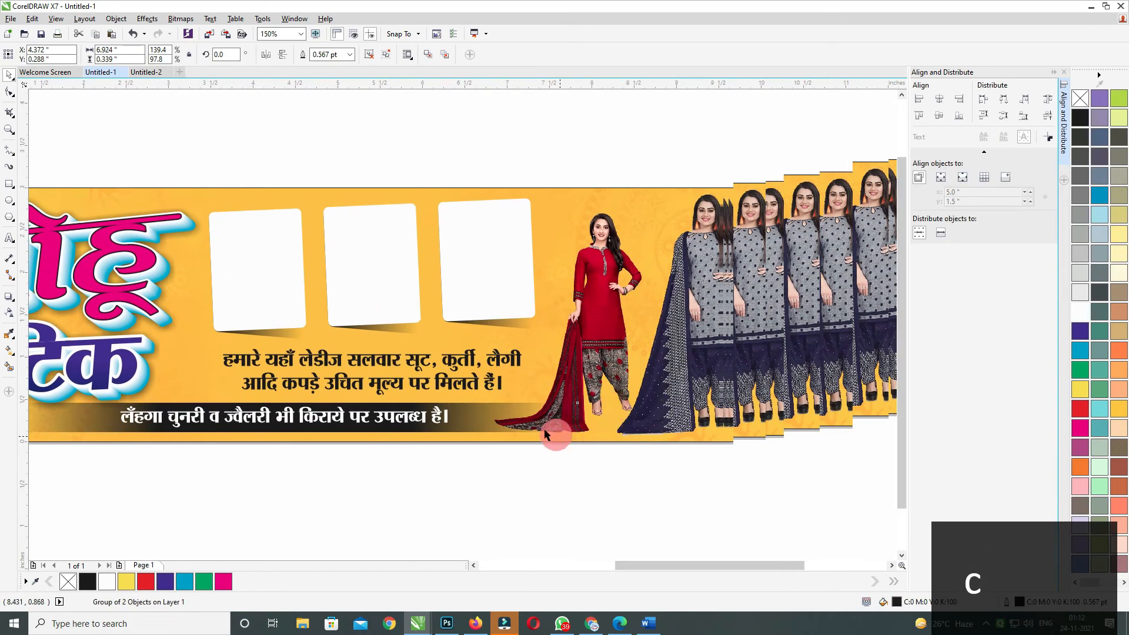
left_click(507, 417, "ctrl")
key("ctrl+z")
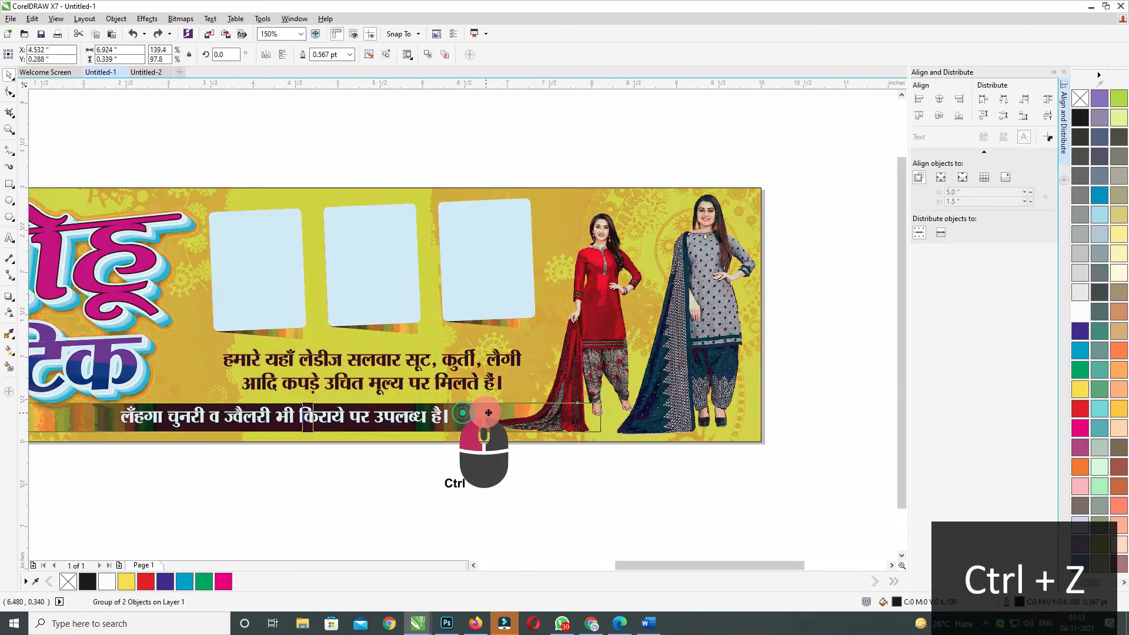
scroll(442, 414, "left", 3)
key("ctrl+r")
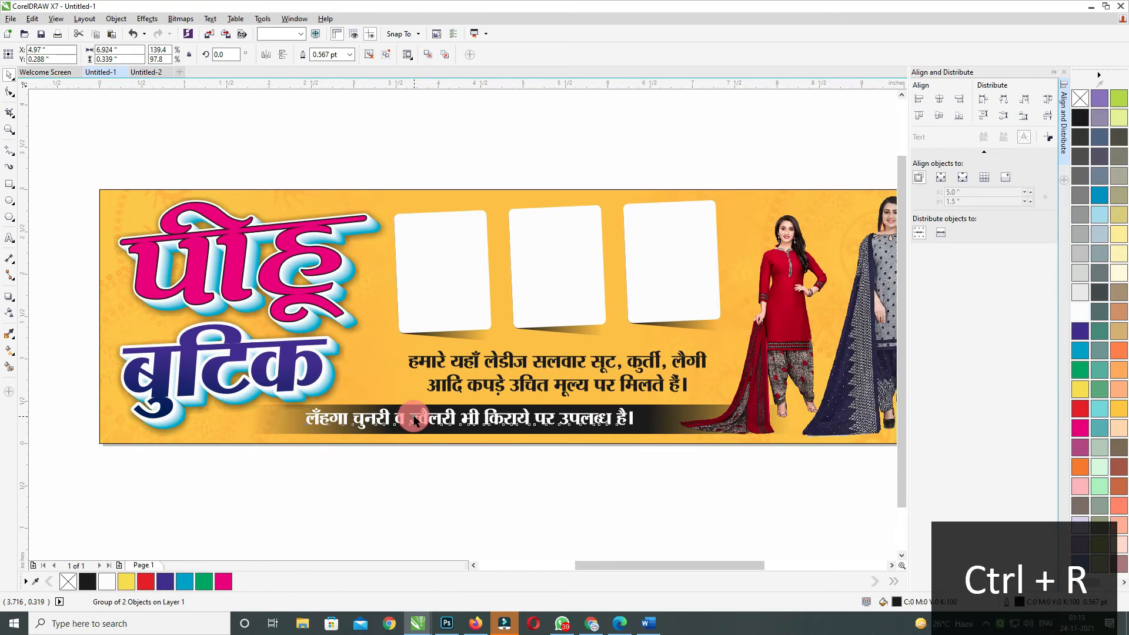
left_click(659, 415, "shift")
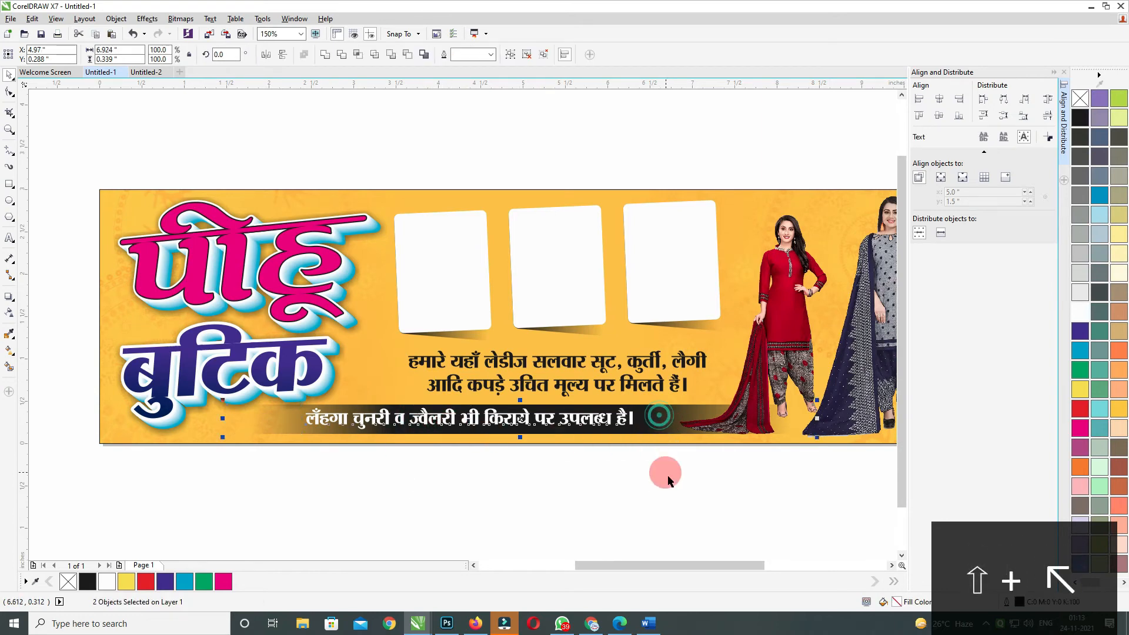
key("c")
key("e")
Step: Compress the white rental line horizontally to about 3.28 inches wide, keeping it centred on the black bar
left_click(616, 419)
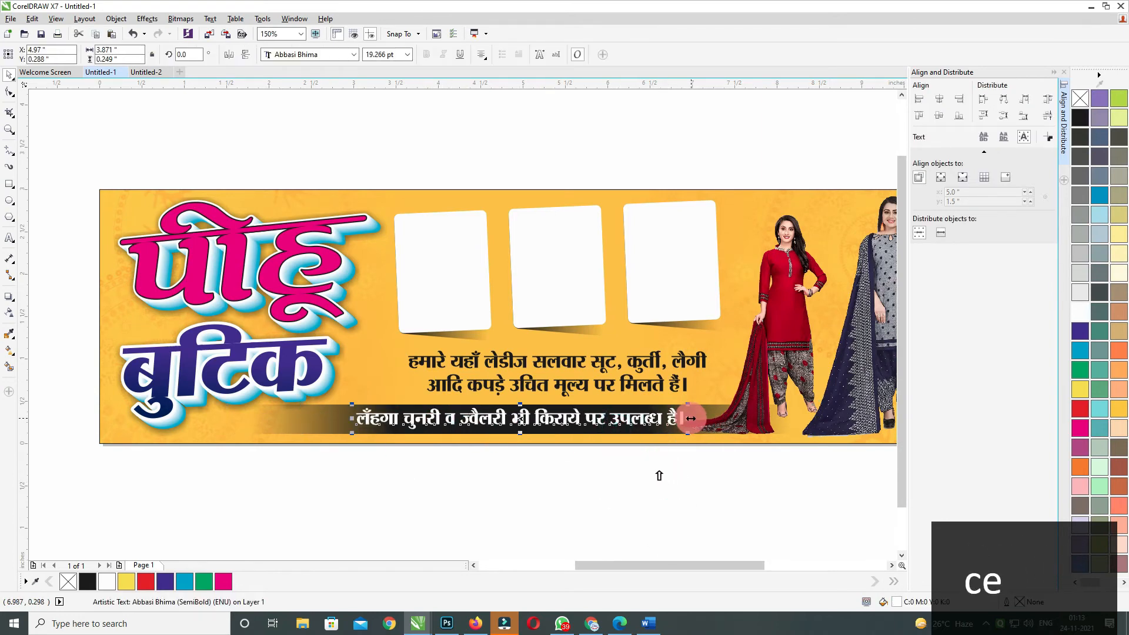
left_click_drag(691, 418, 666, 418)
left_click(433, 449)
scroll(247, 488, "down", 1)
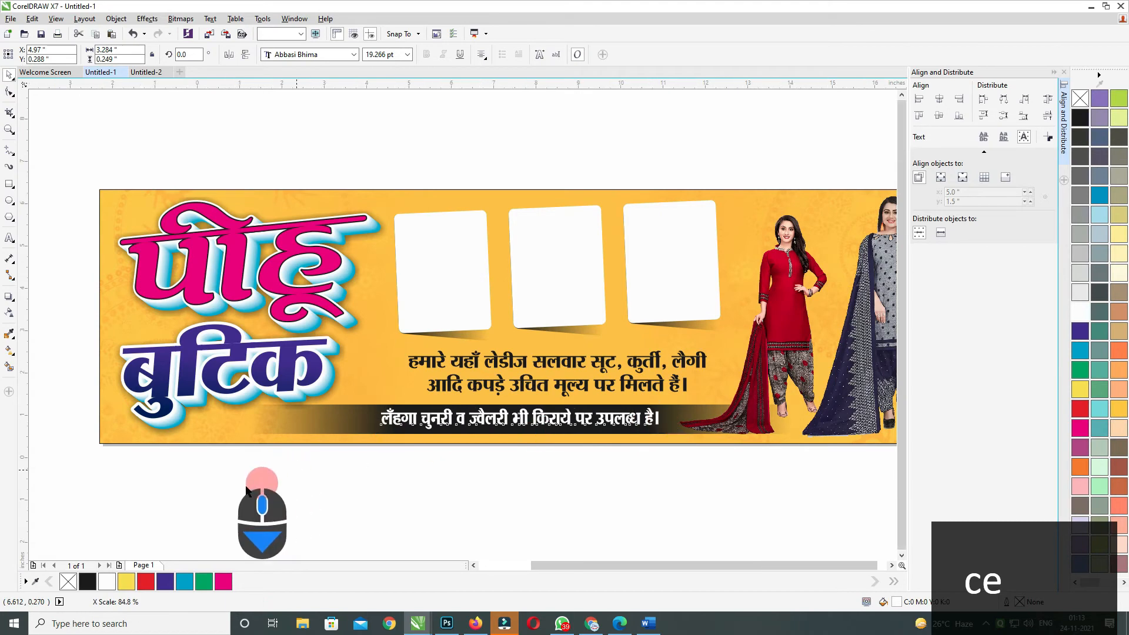
Step: Group the rental line with its black bar and shrink the group to about 6.81 by 0.30 inches
left_click_drag(230, 492, 748, 423)
scroll(373, 445, "up", 1)
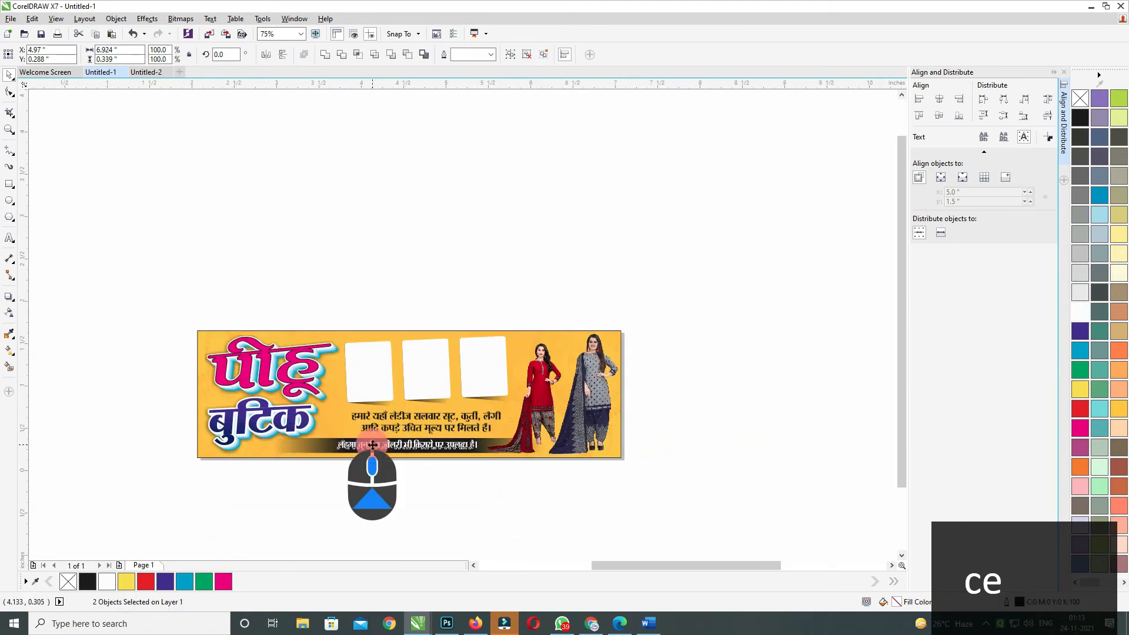
scroll(372, 445, "up", 1)
key("ctrl+g")
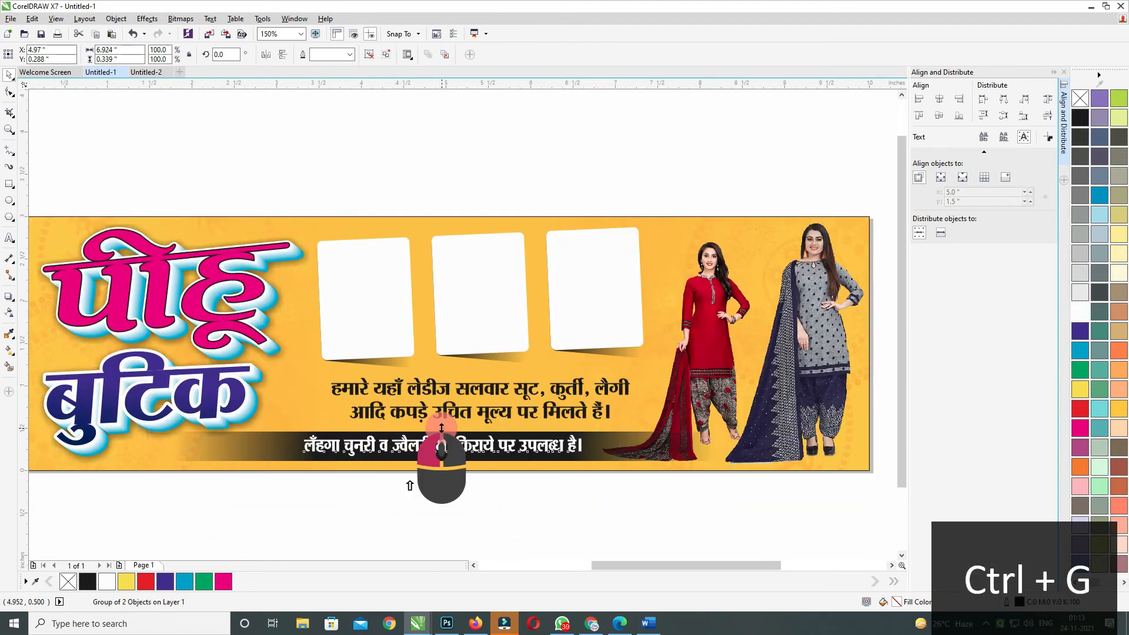
left_click_drag(441, 427, 443, 430)
left_click_drag(147, 458, 155, 458)
Step: Bring the red-dress model photo to the front and centre the services text and rental bar under the middle white card
left_click(693, 386)
key("shift+Page_Up")
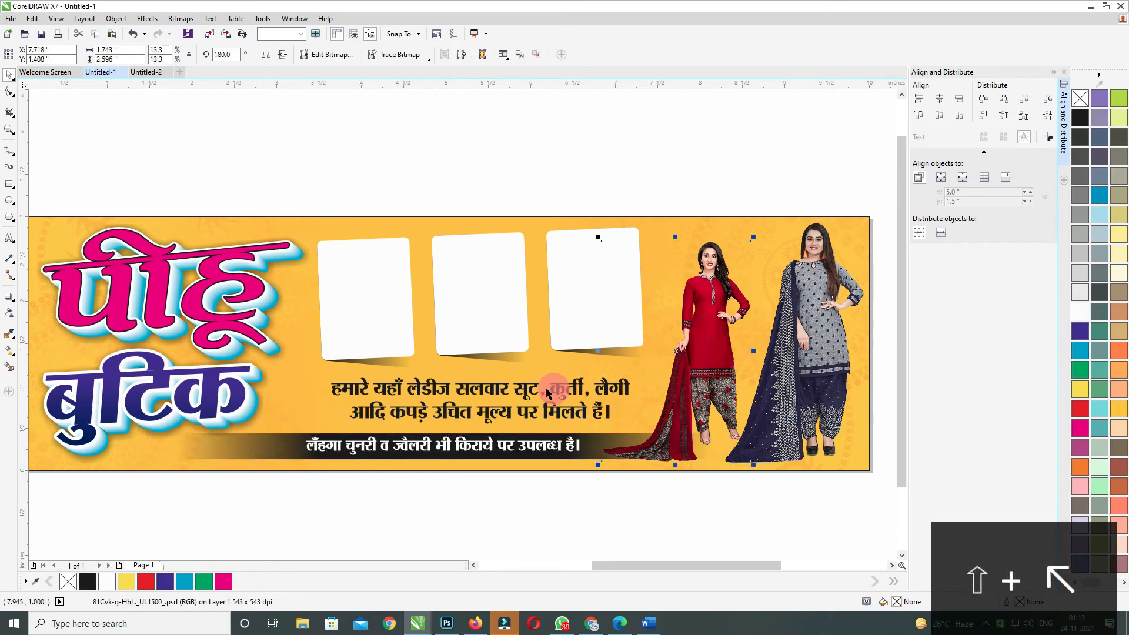
left_click(535, 389)
left_click(476, 445, "shift")
key("c")
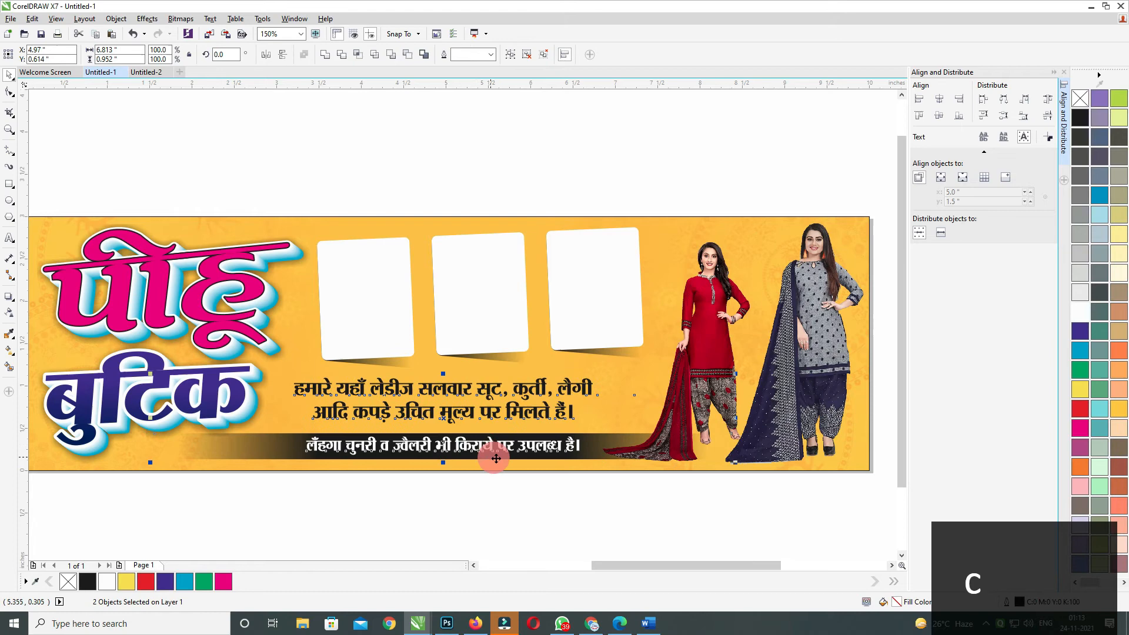
left_click(483, 341, "shift")
key("c")
Step: Nudge the red-dress model photo right, closer to the grey-suit model, to about X 7.85 inches
left_click(673, 436)
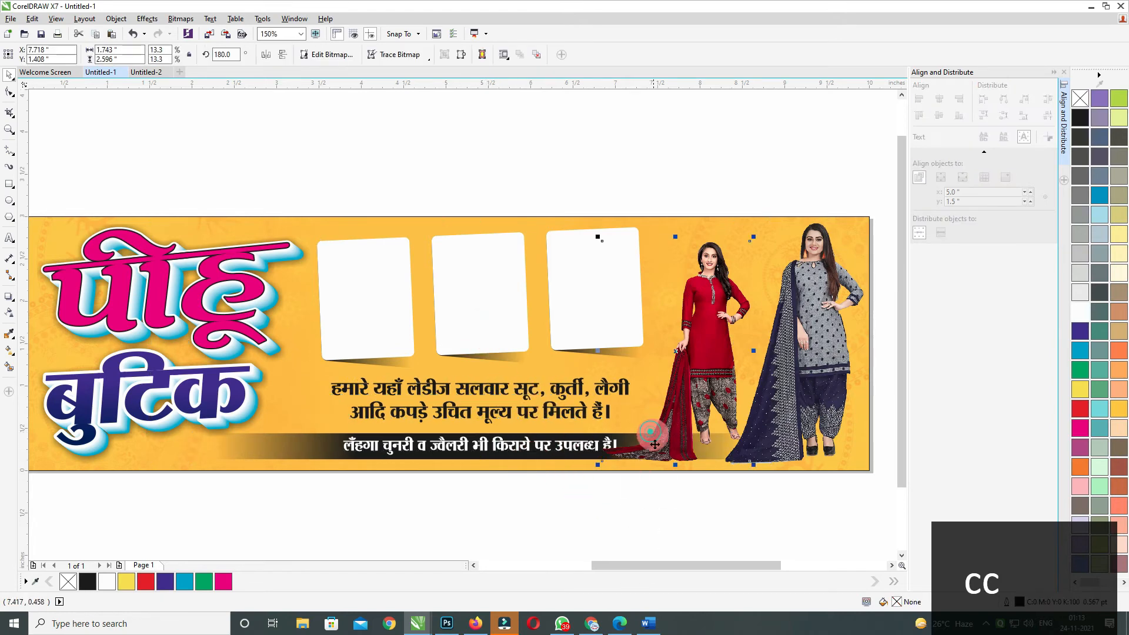
key("ctrl+Right")
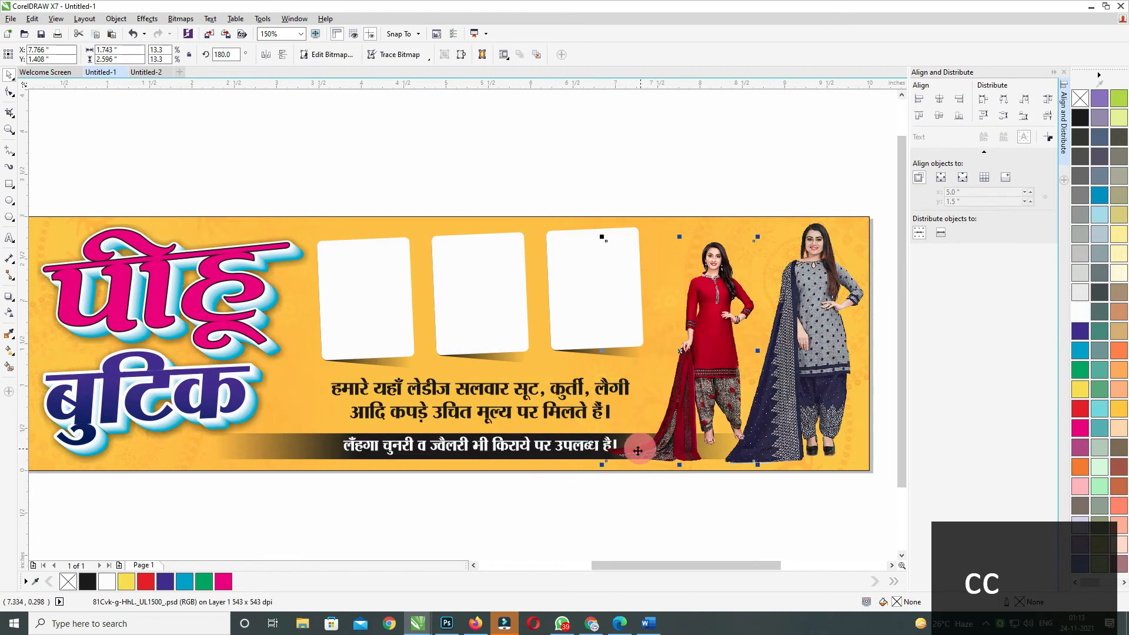
left_click(534, 452)
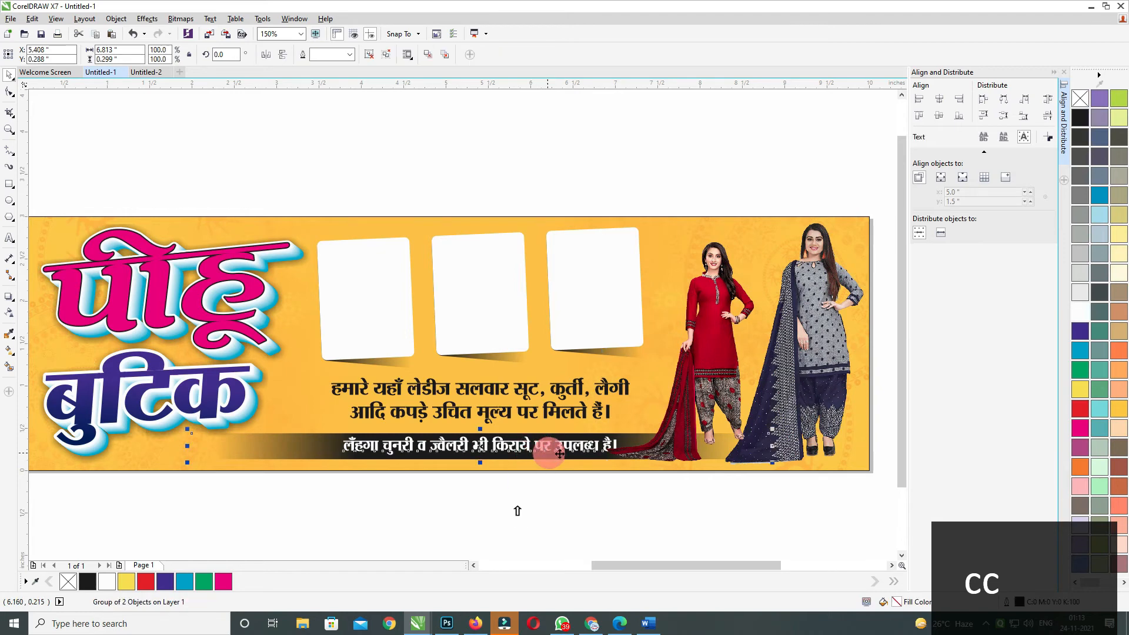
left_click(710, 362)
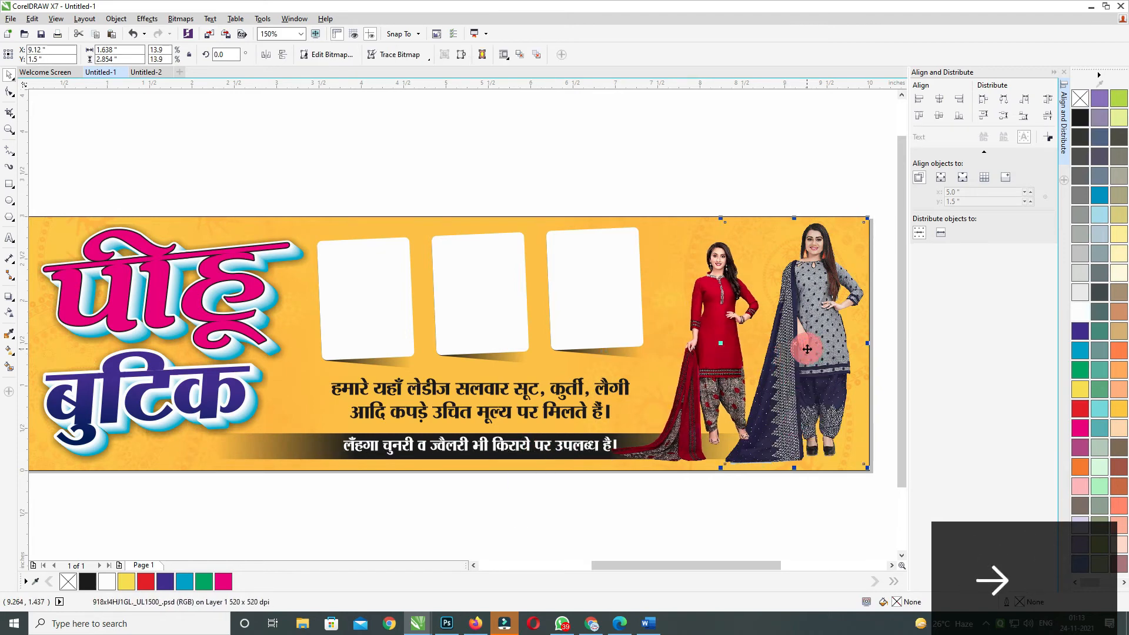
left_click(694, 362)
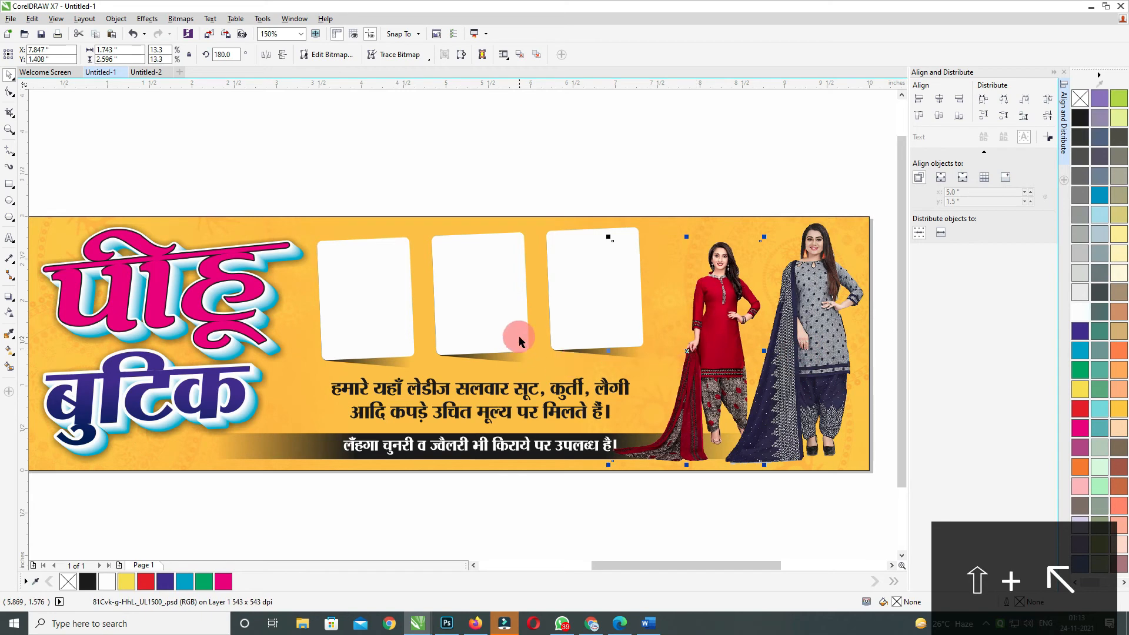
Step: Give the two-line services text a 2 pt white outline with rounded corners and fill the letters red
left_click_drag(516, 348, 583, 340)
left_click(467, 392)
left_click(467, 380)
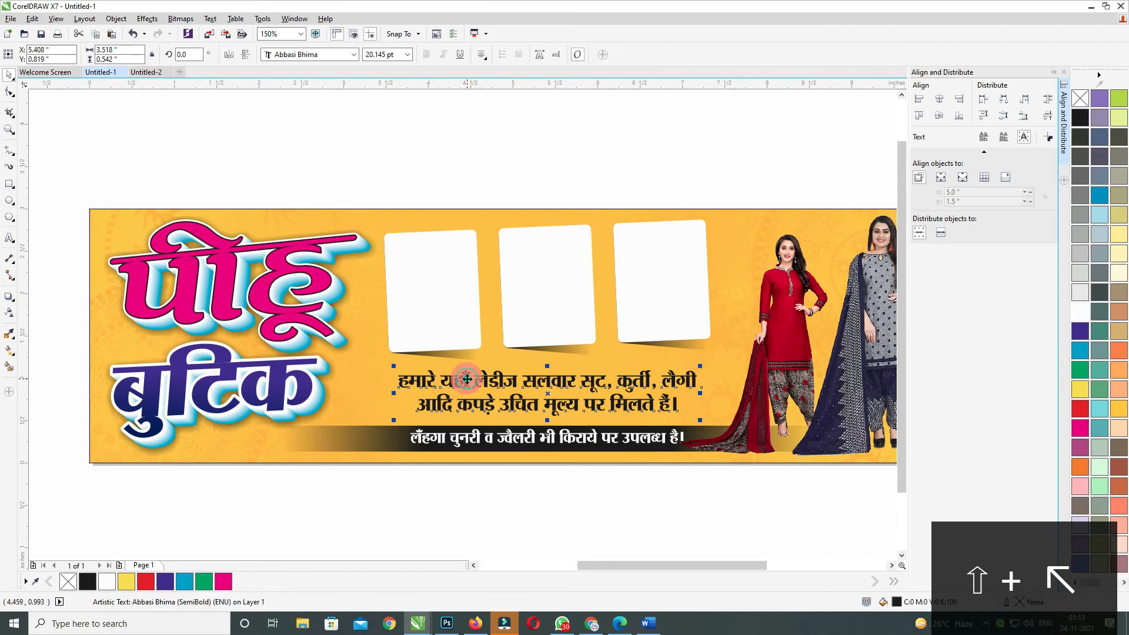
scroll(468, 379, "up", 2)
key("F12")
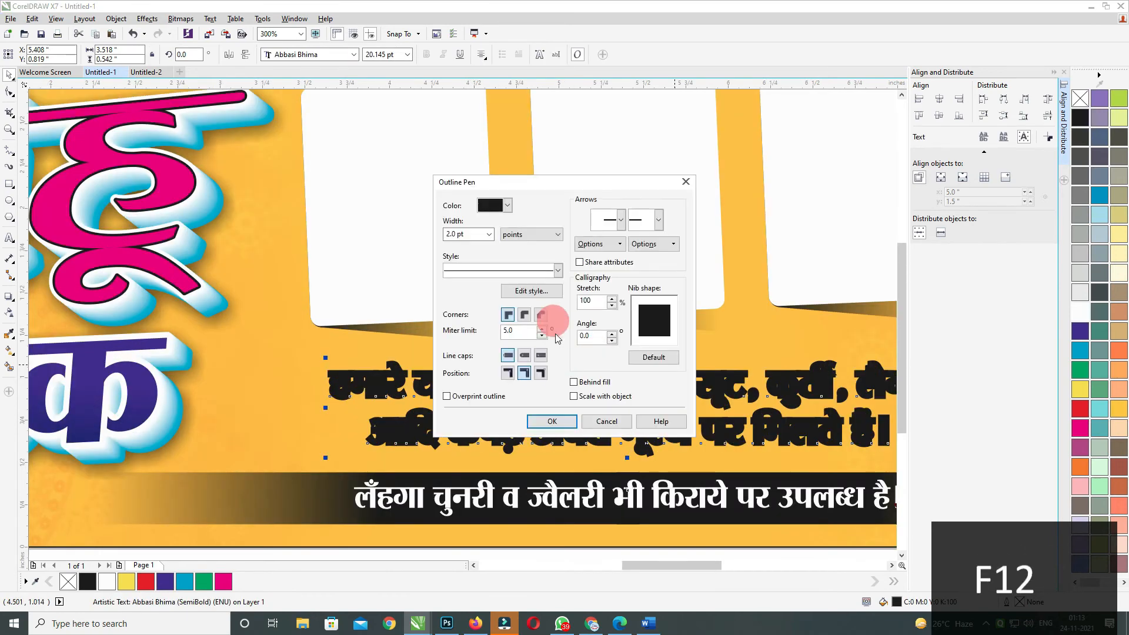
left_click(526, 315)
left_click(552, 421)
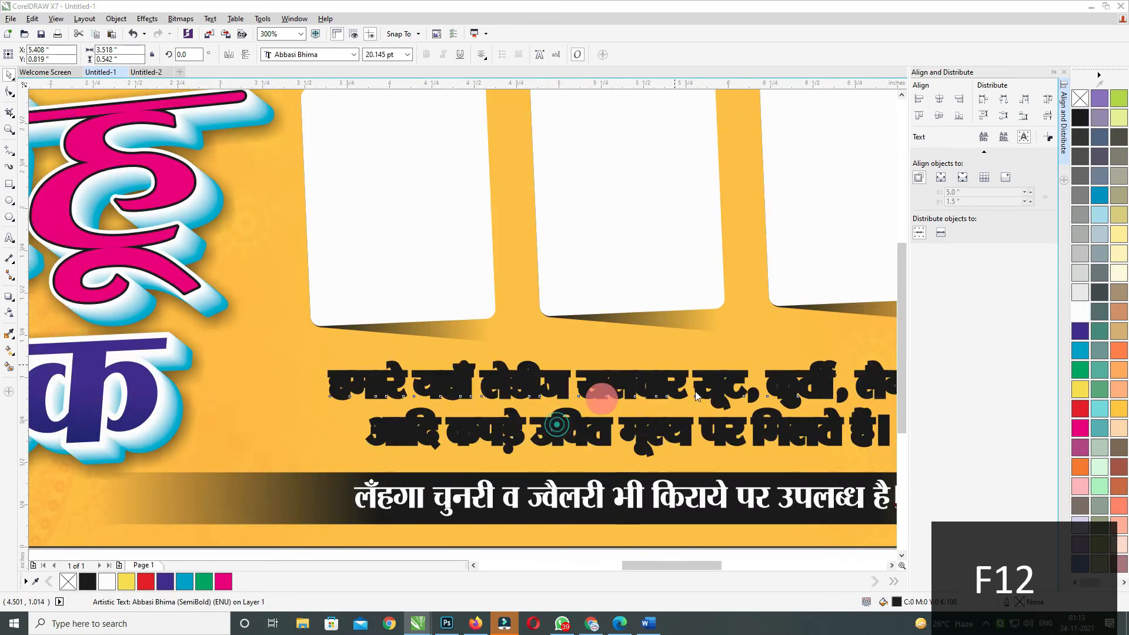
left_click(1080, 408)
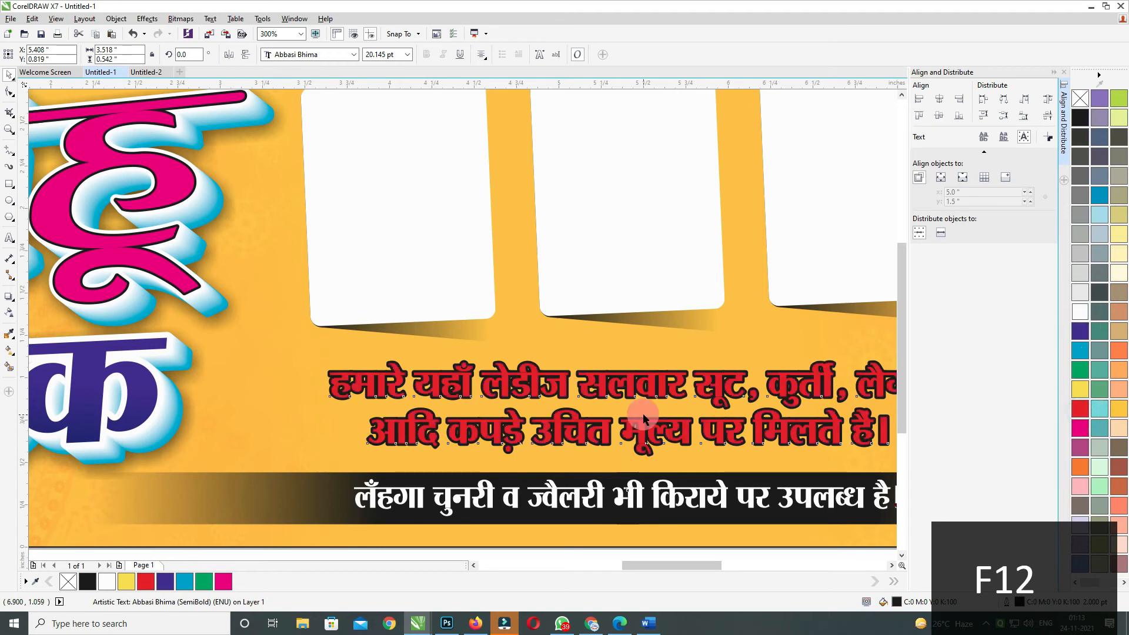
left_click_drag(643, 416, 608, 408)
Step: Slightly increase the line spacing of the services text and nudge the text up to about Y 0.85 inches
left_click(10, 237)
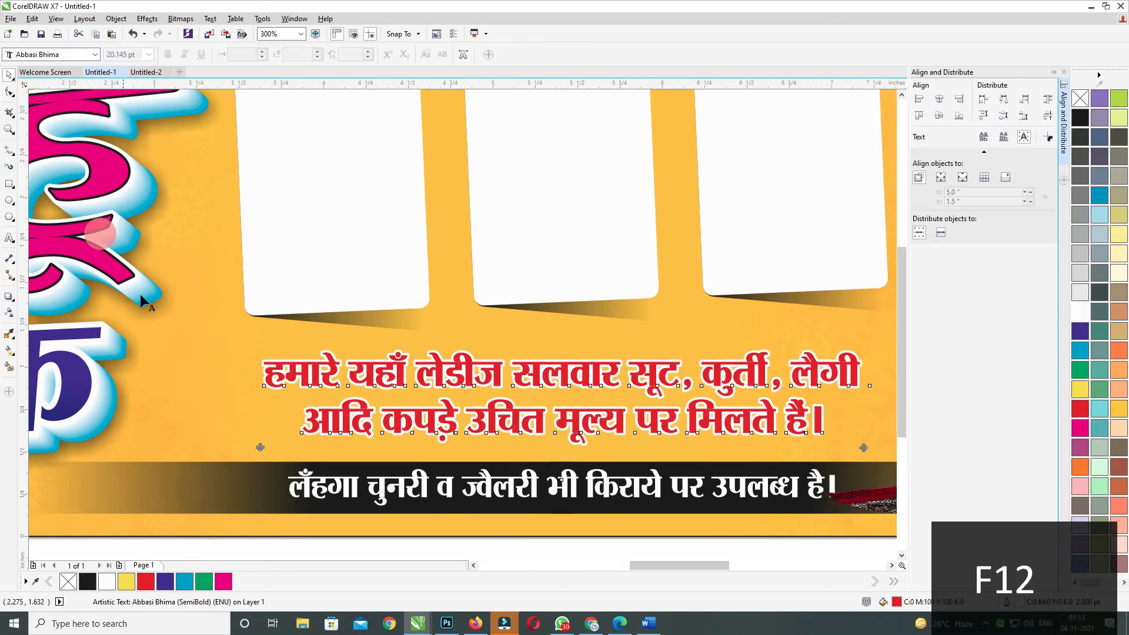
left_click(10, 76)
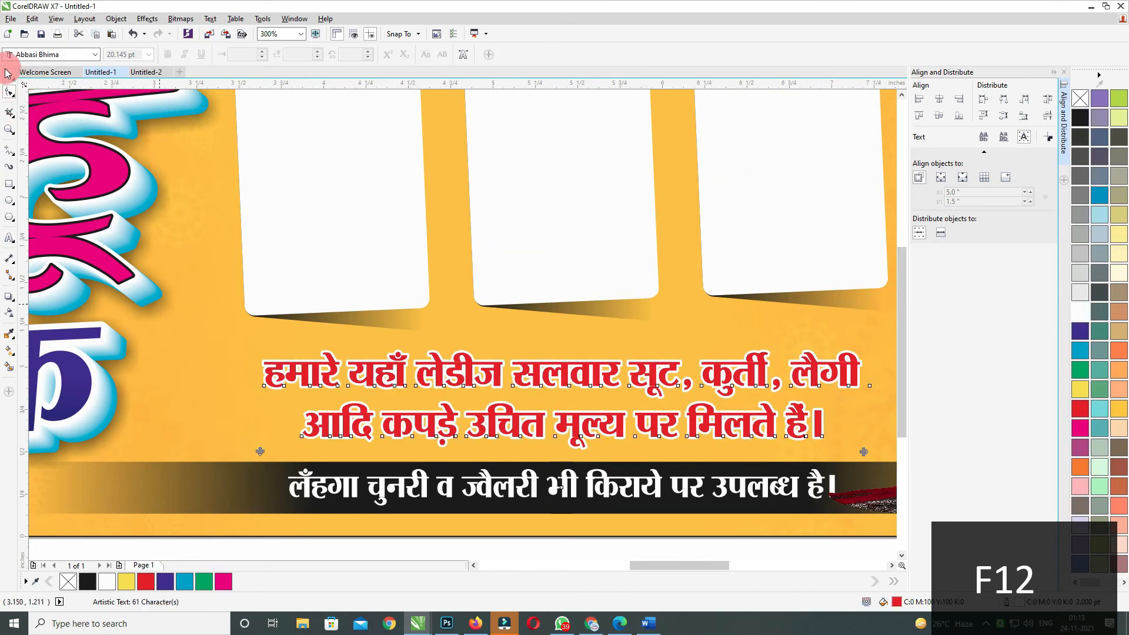
key("Up")
key("Up")
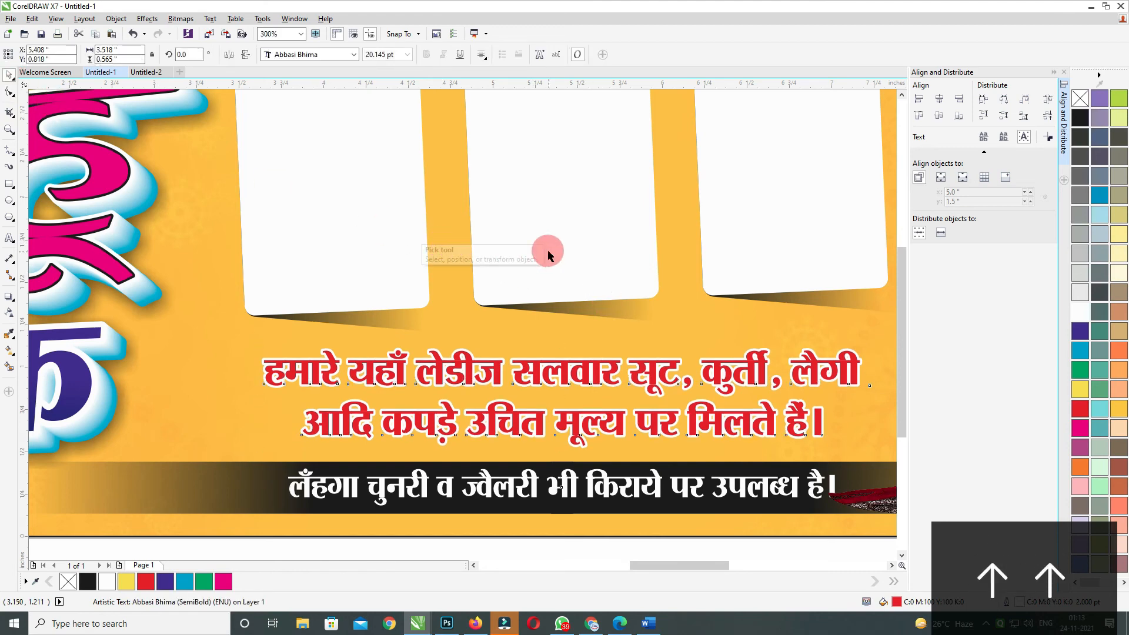
Step: Place a grey-teal duplicate behind the services text, offset about 0.01 inches down and to the right as a hard shadow
key("Down")
key("Right")
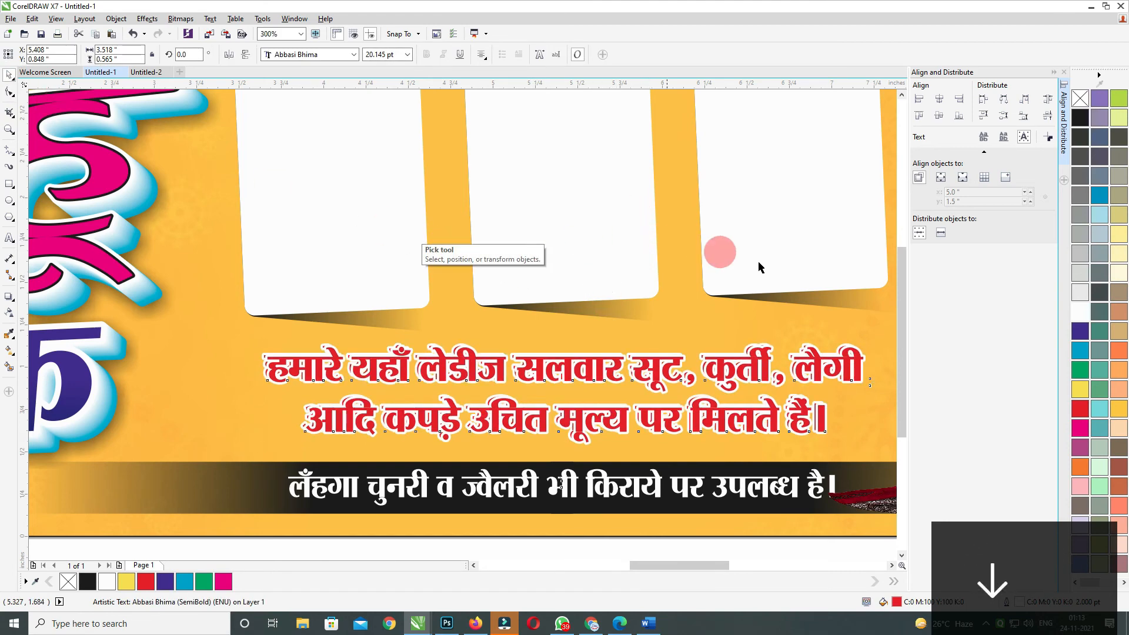
left_click(1091, 354)
left_click(1092, 357)
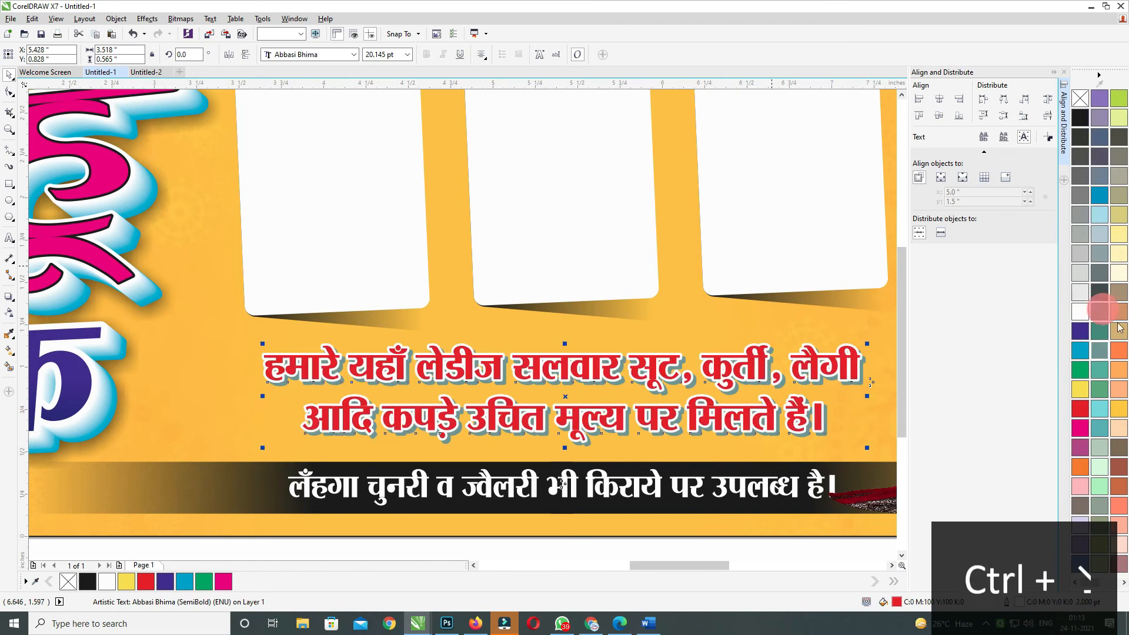
key("Up")
key("Left")
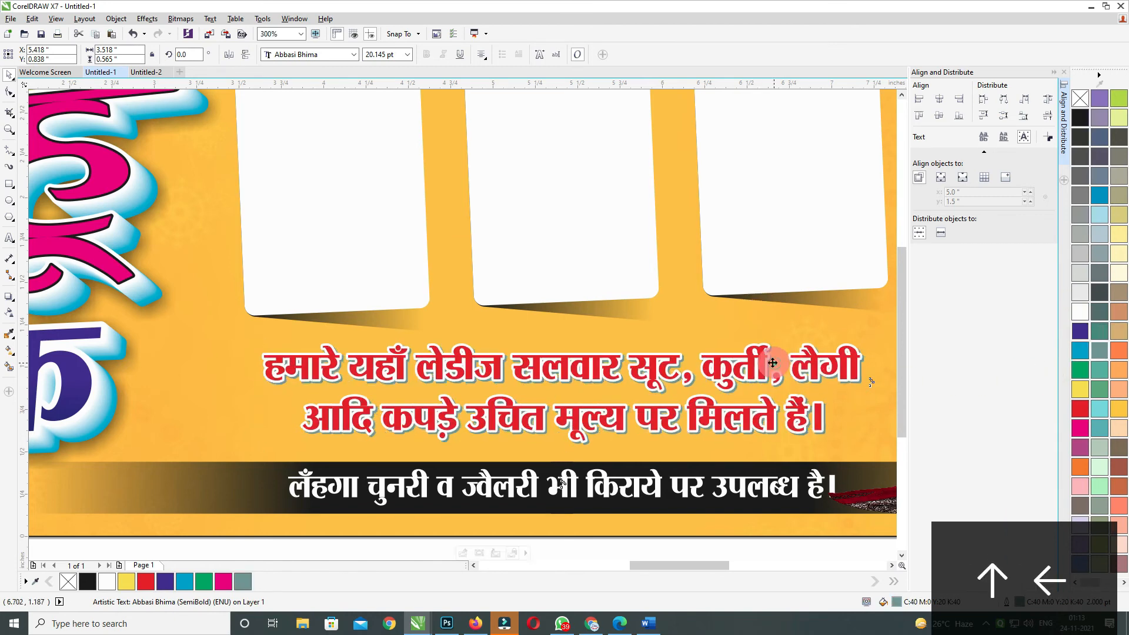
key("Up")
key("Left")
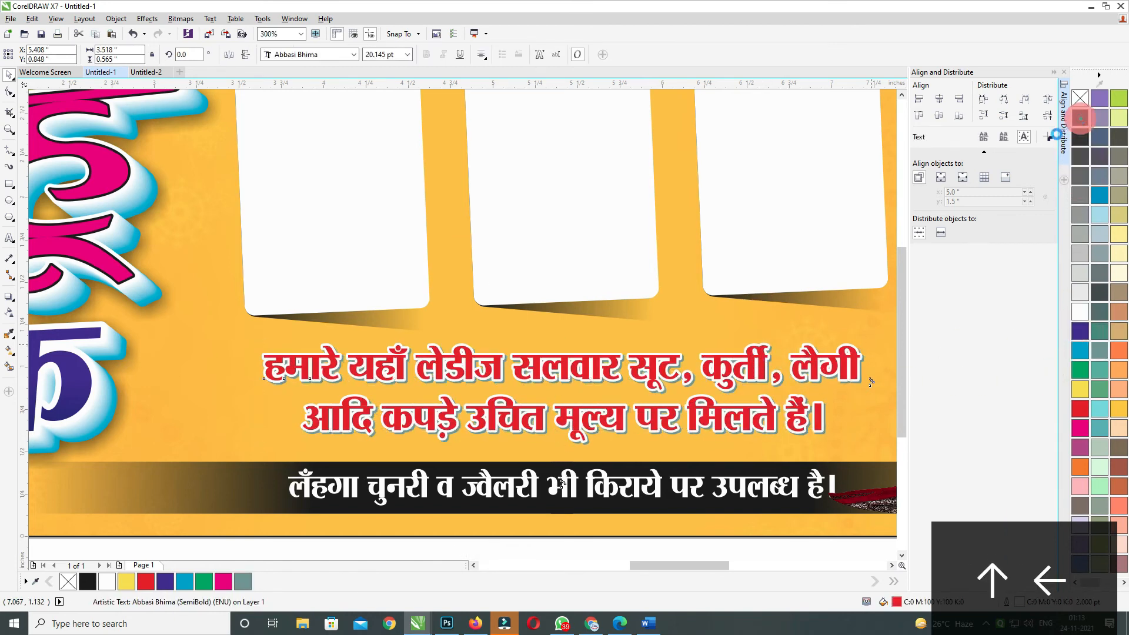
Step: Fill the front services text black and group it with its grey-teal shadow copy
scroll(612, 352, "down", 2)
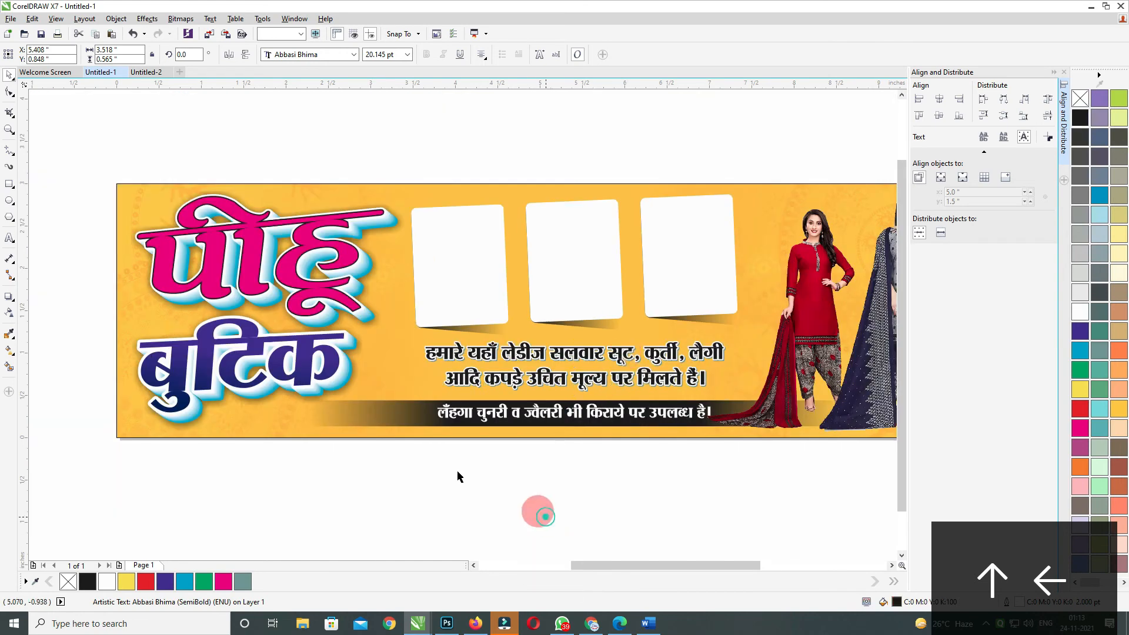
left_click_drag(100, 326, 734, 397)
left_click_drag(800, 400, 800, 400)
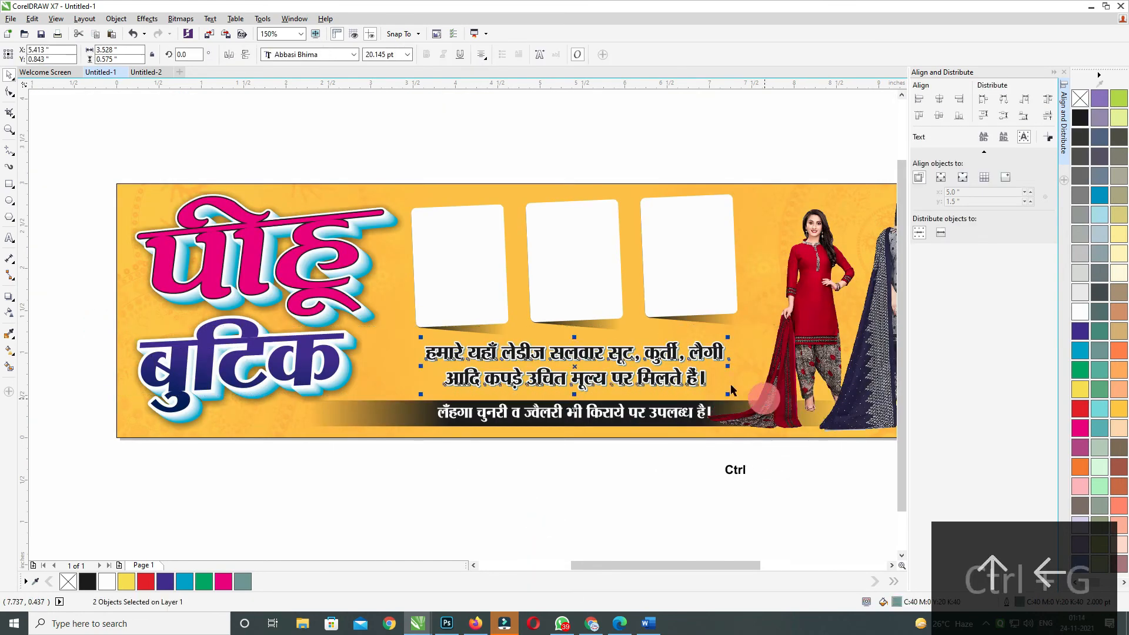
key("ctrl+g")
Step: Group the red-dress and grey-suit model photos together
left_click_drag(522, 146, 908, 480)
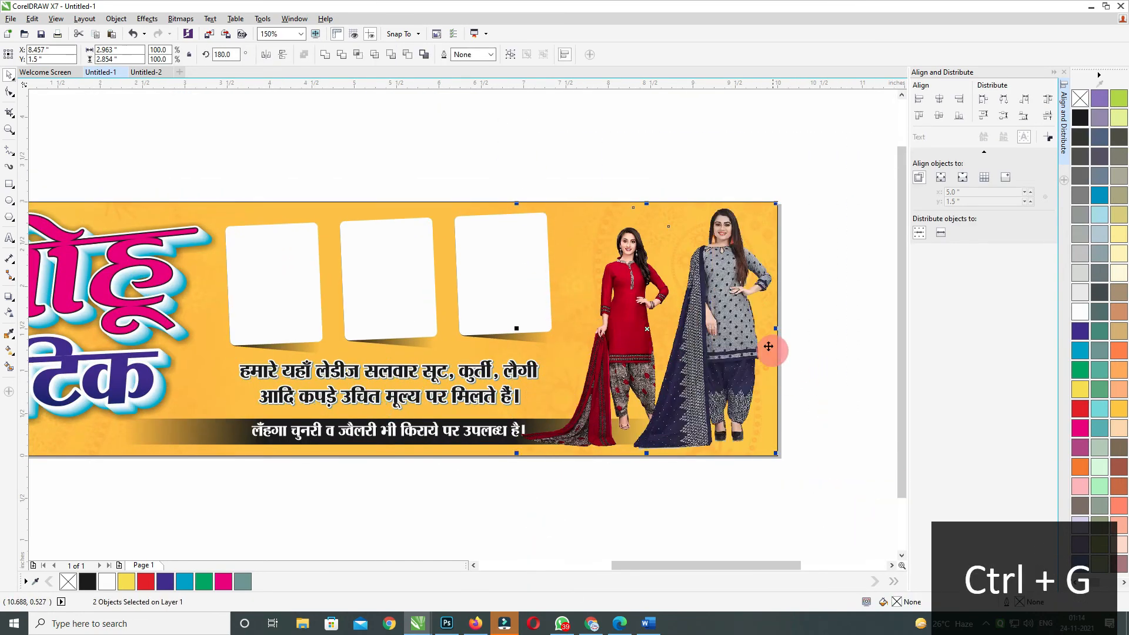
key("ctrl+g")
right_click(734, 386)
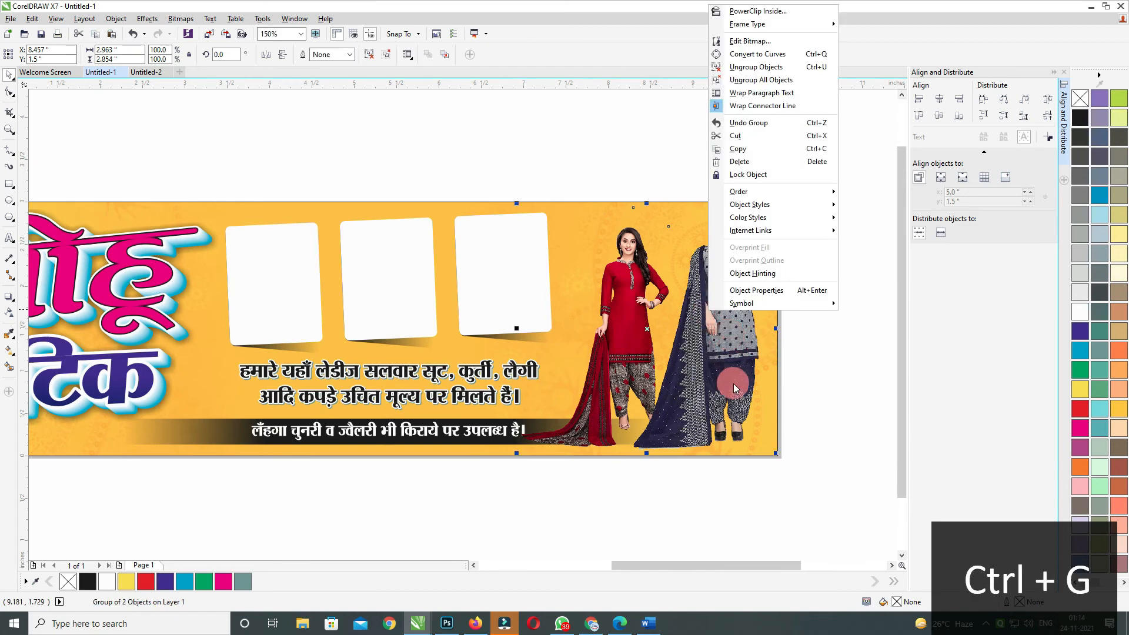
left_click(500, 171)
left_click(670, 328)
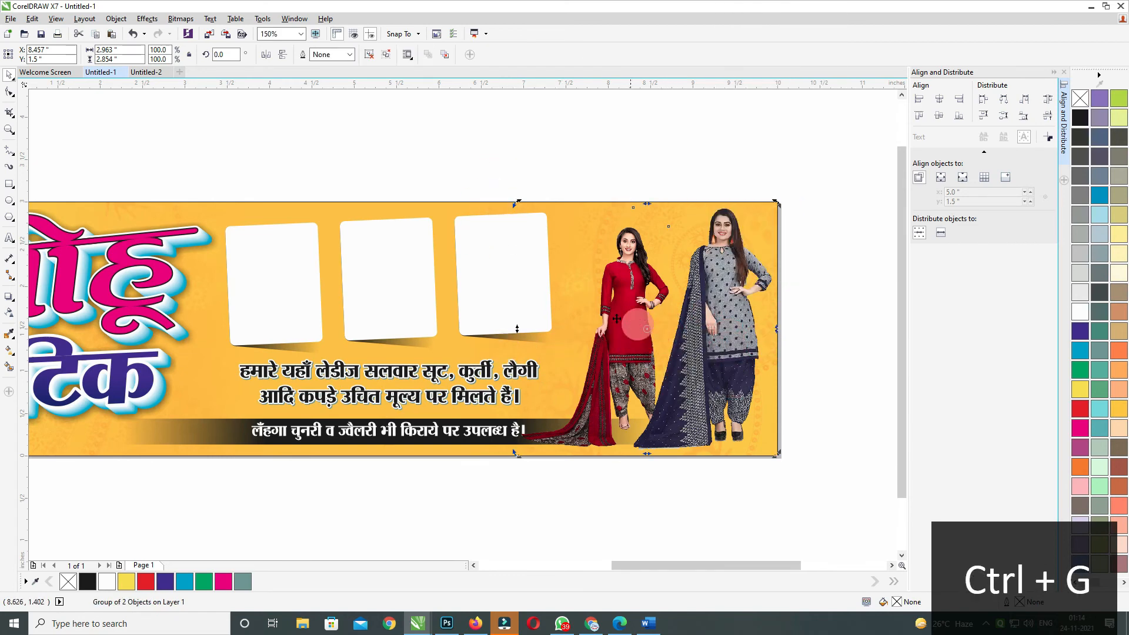
Step: Add a drop shadow with opacity 85 and feathering 5 to the grouped model photos, and break it apart from the group
left_click_drag(620, 318, 759, 394)
key("ctrl+z")
left_click(10, 296)
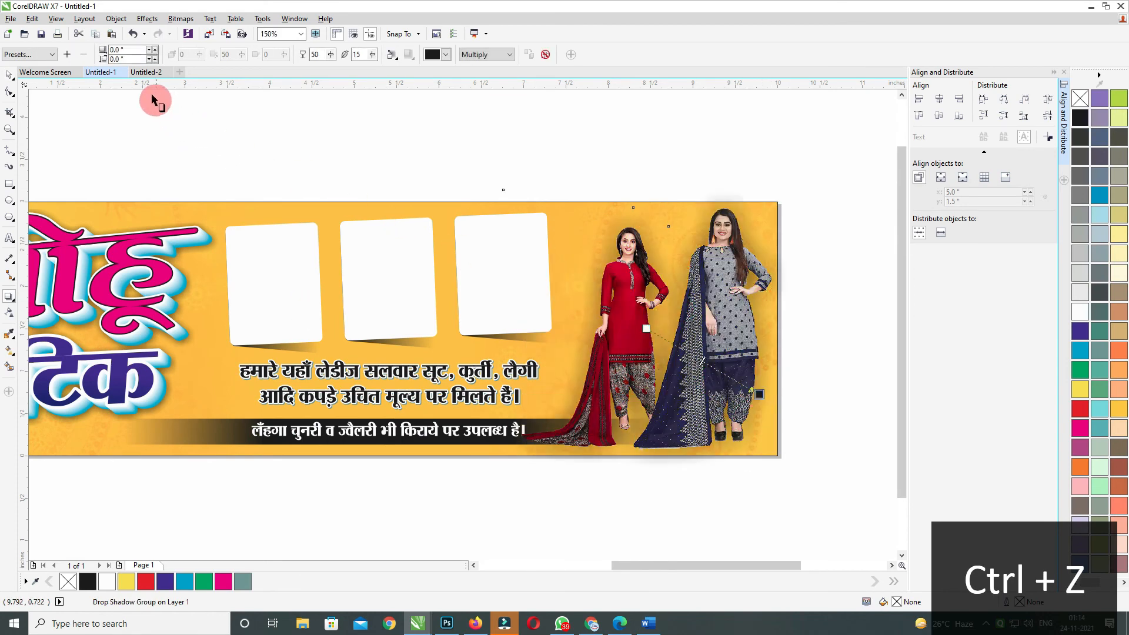
double_click(315, 54)
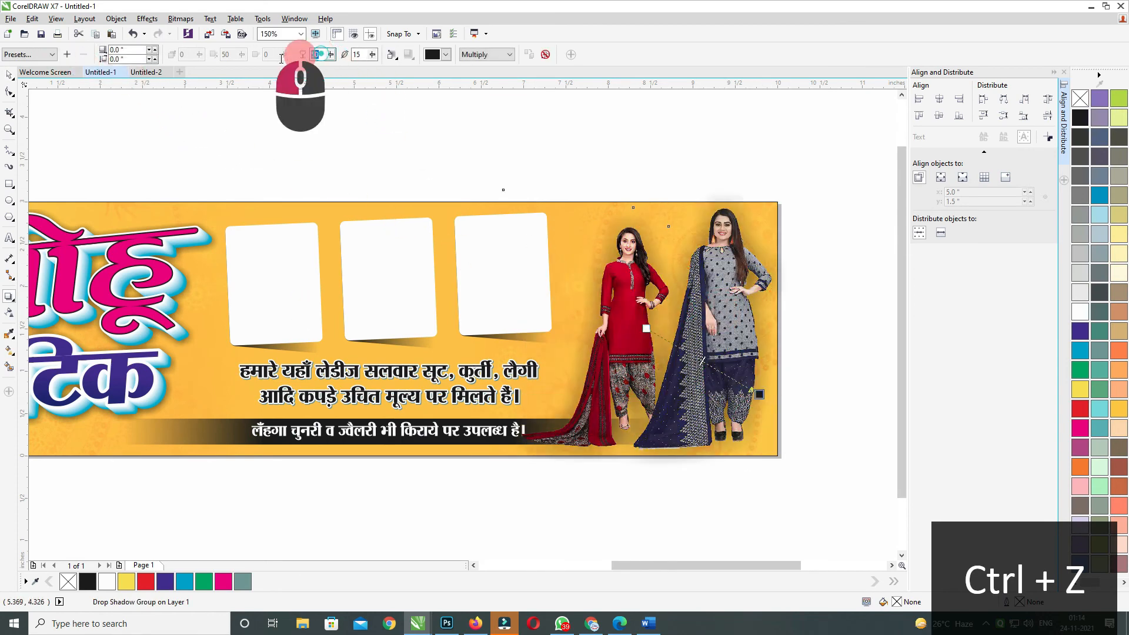
type("5")
key("Return")
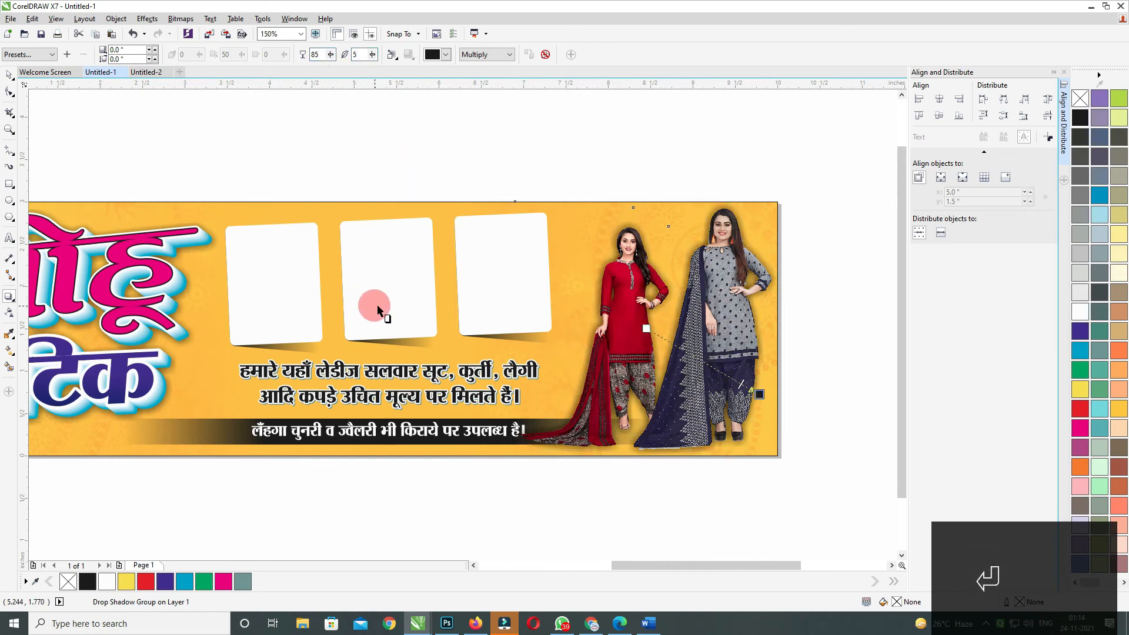
key("ctrl+k")
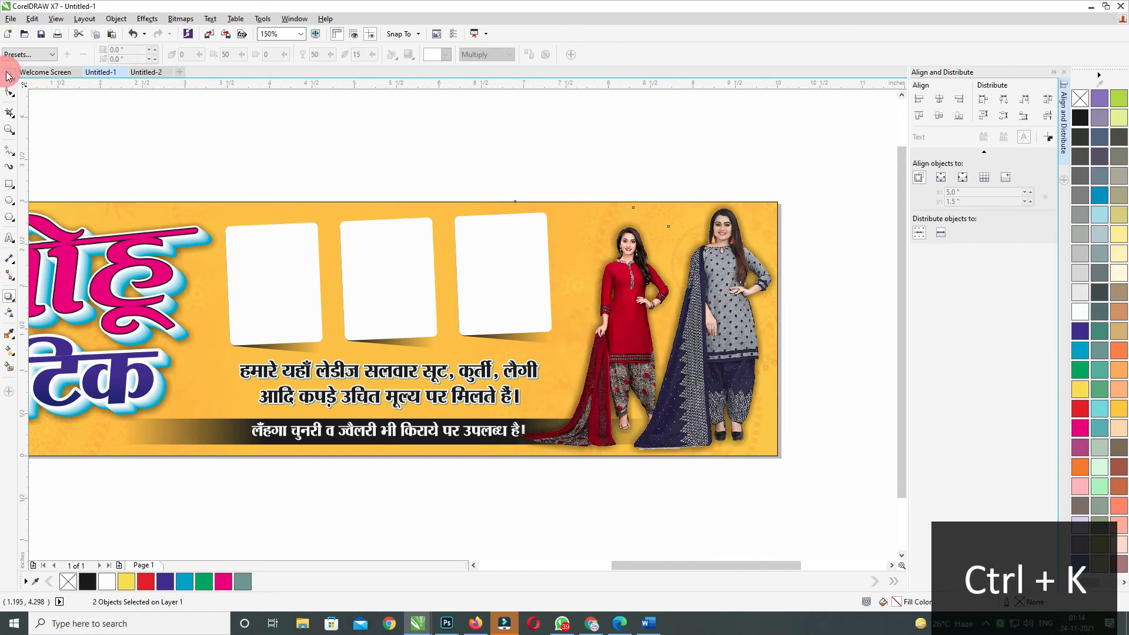
Step: Cut the shadowed model photos and paste them inside the banner's background PowerClip frame
left_click(8, 74)
left_click_drag(515, 168, 862, 497)
left_click_drag(450, 136, 871, 478)
key("ctrl+x")
key("ctrl+v")
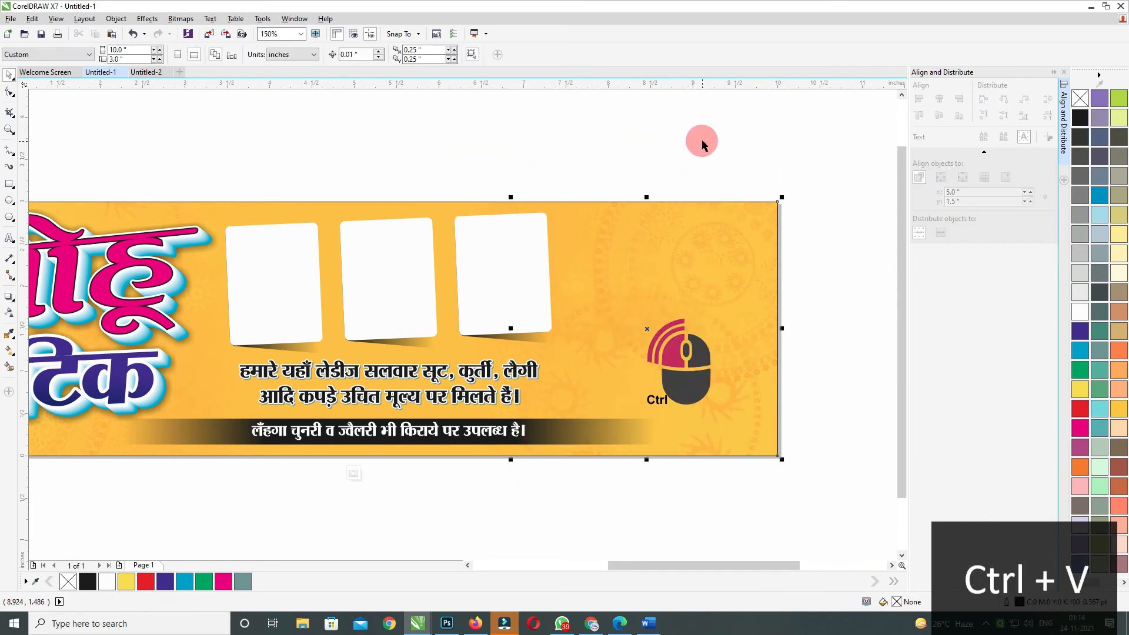
key("shift+F2")
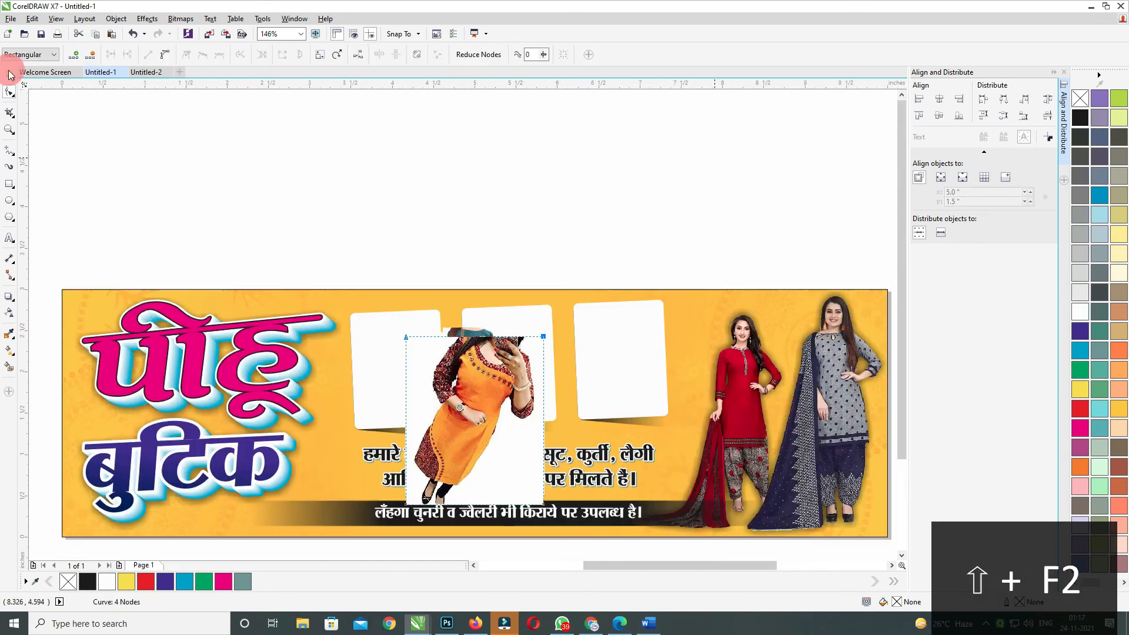
Step: Move the orange kurti and teal-orange kurti photos away from the cards, and place the floral kurti photo over the first card
left_click(372, 203)
left_click_drag(356, 323, 160, 203)
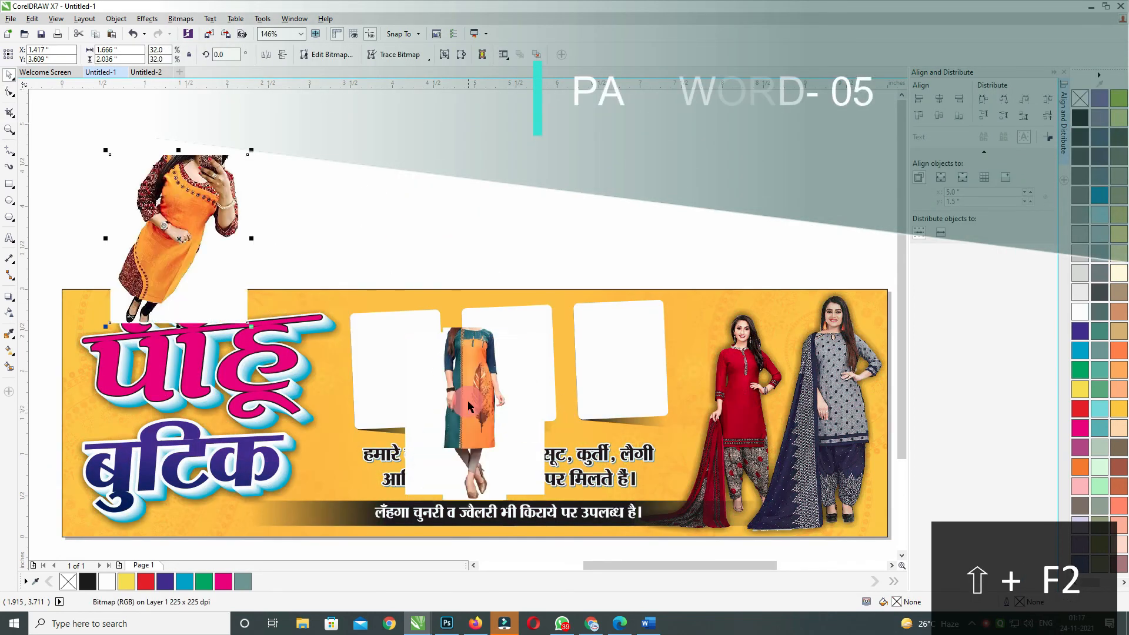
left_click_drag(467, 403, 683, 243)
left_click_drag(473, 381, 383, 346)
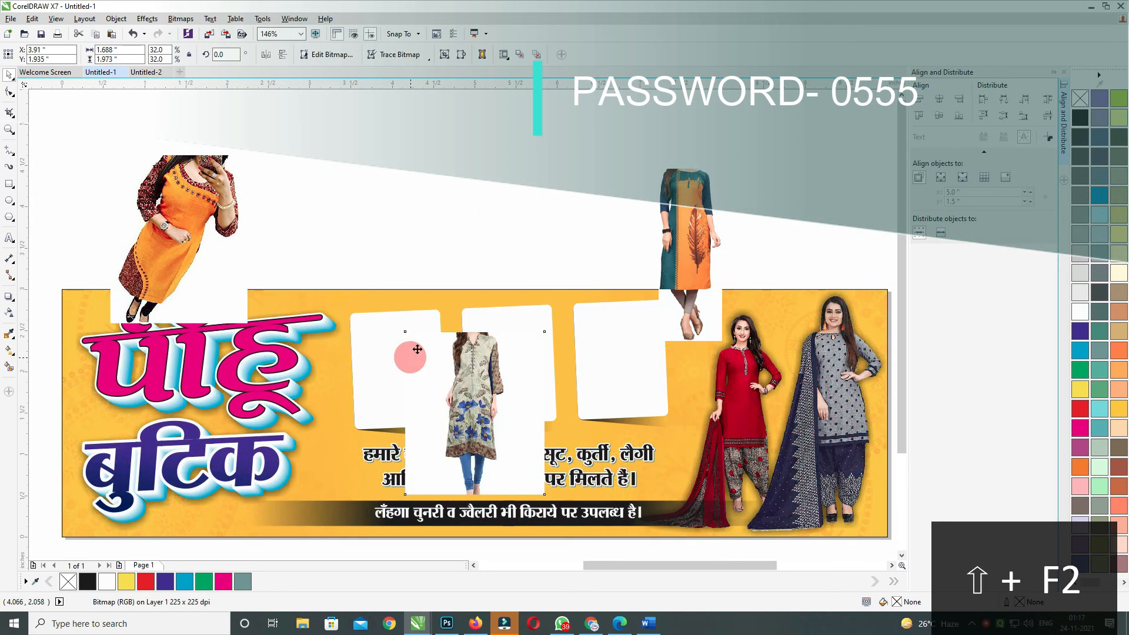
left_click(451, 304)
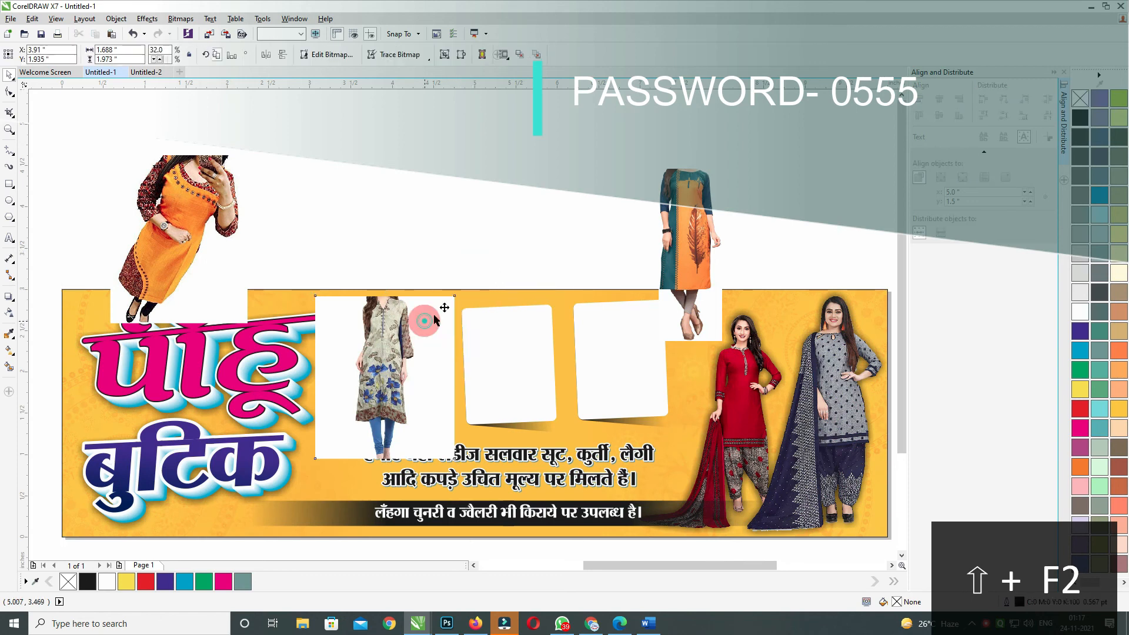
Step: Undo the accidental move of the grouped white cards and ungroup them
left_click_drag(524, 348, 550, 354)
key("ctrl+z")
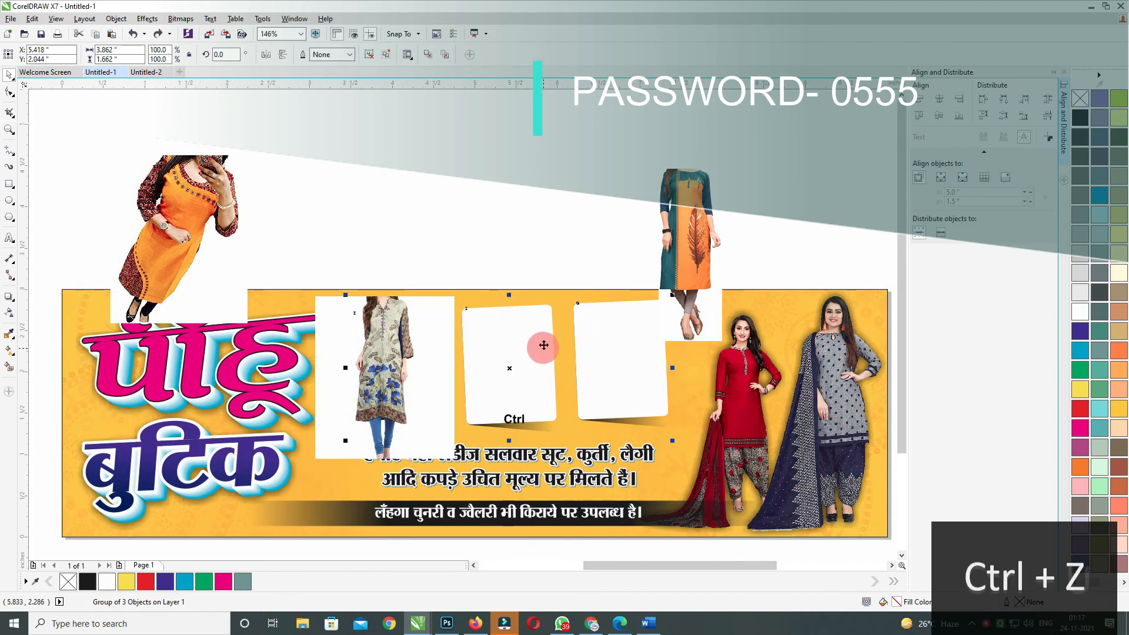
key("ctrl+u")
Step: PowerClip the floral kurti photo inside the first white card and scale it to about 1.38 by 1.62 inches
left_click_drag(382, 349, 301, 284)
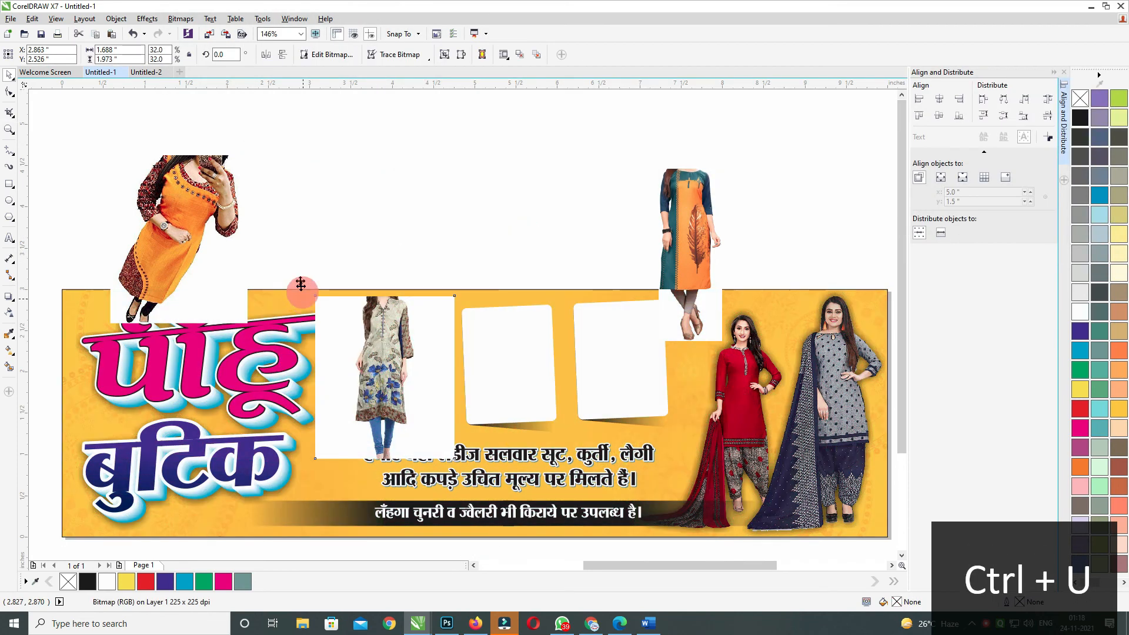
right_click(300, 282)
left_click(370, 273)
left_click(392, 341)
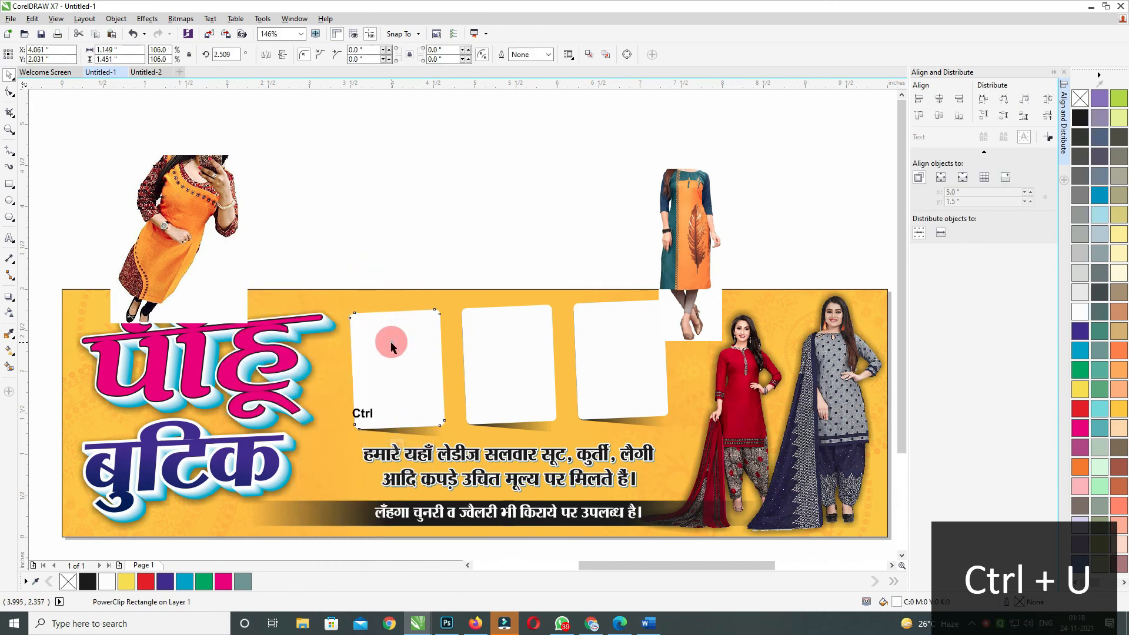
left_click_drag(261, 305, 353, 355)
left_click_drag(456, 298, 443, 318)
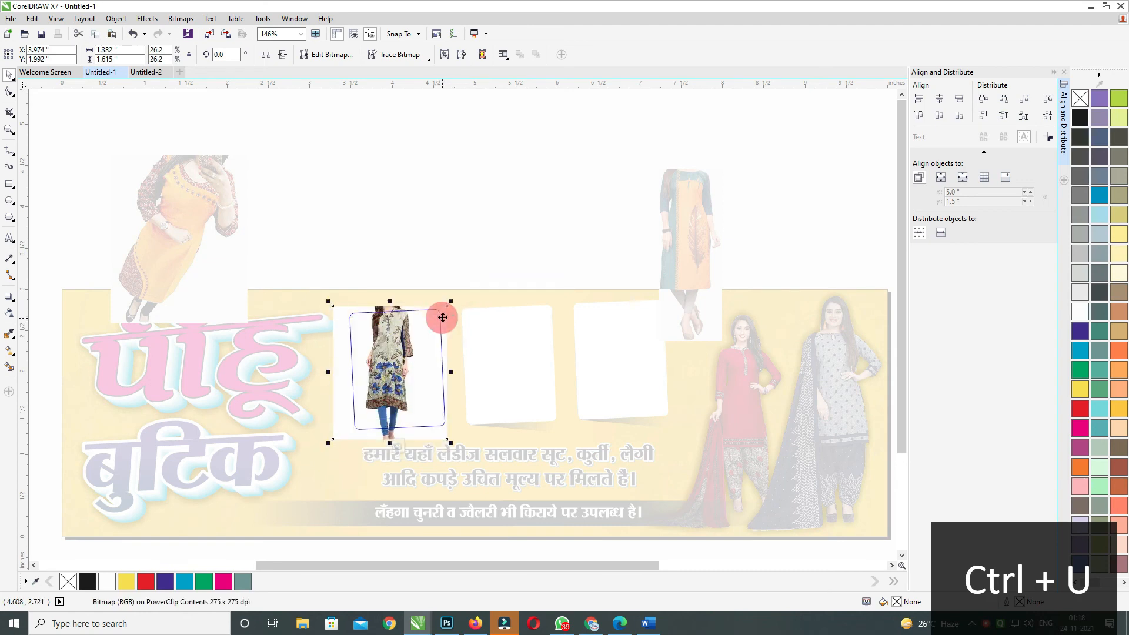
left_click(464, 271, "ctrl")
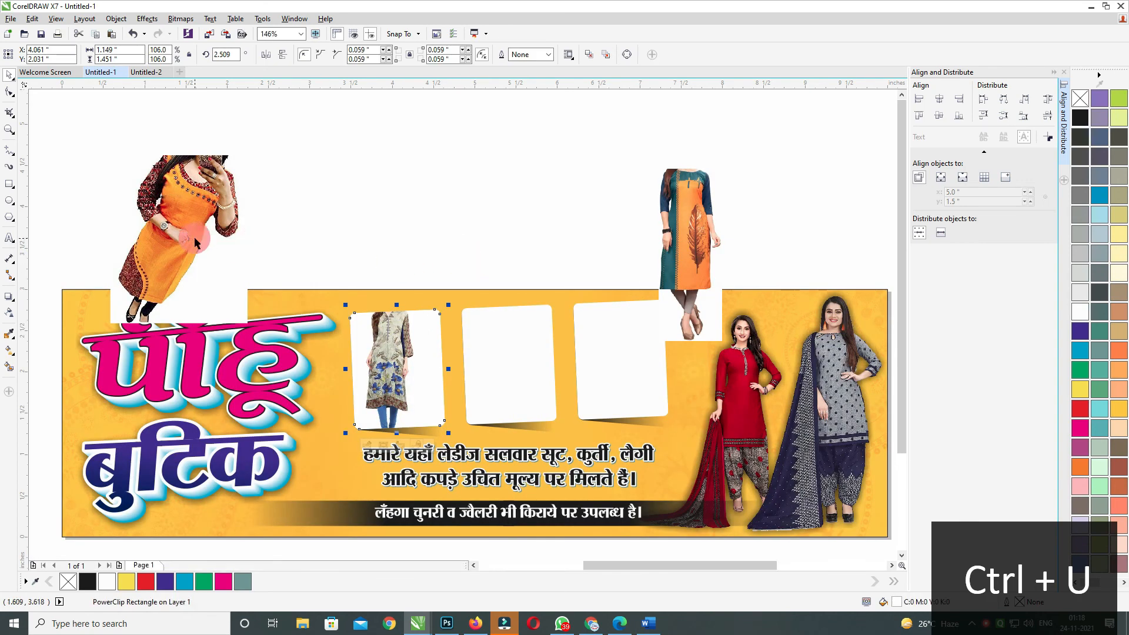
Step: PowerClip the orange kurti photo inside the second white card
left_click(197, 225)
left_click_drag(214, 228, 405, 357)
right_click(387, 358)
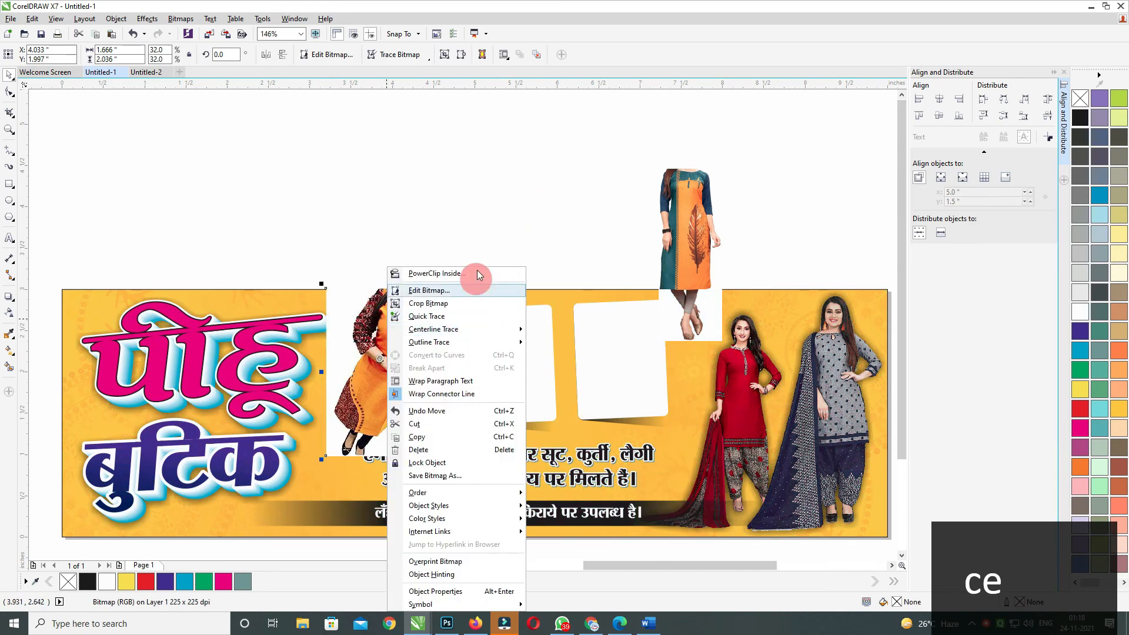
left_click(479, 270)
right_click(428, 353)
left_click(478, 276)
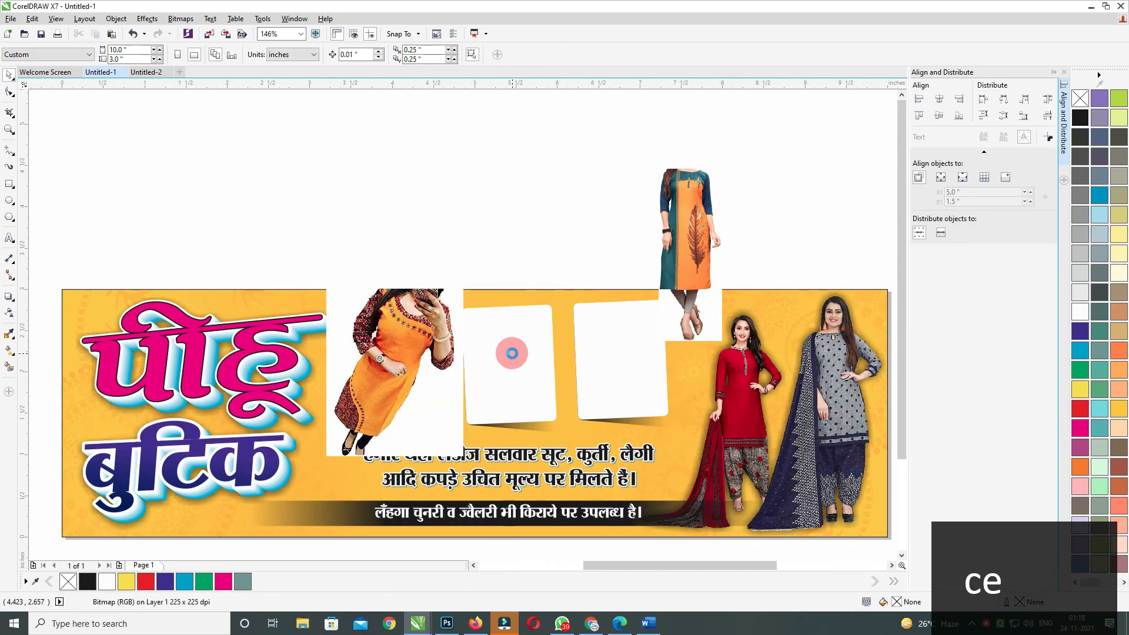
left_click(515, 355)
Step: Edit the second card's PowerClip contents, scaling the orange kurti photo down and positioning it within the frame
key("alt+c")
key("w")
key("e")
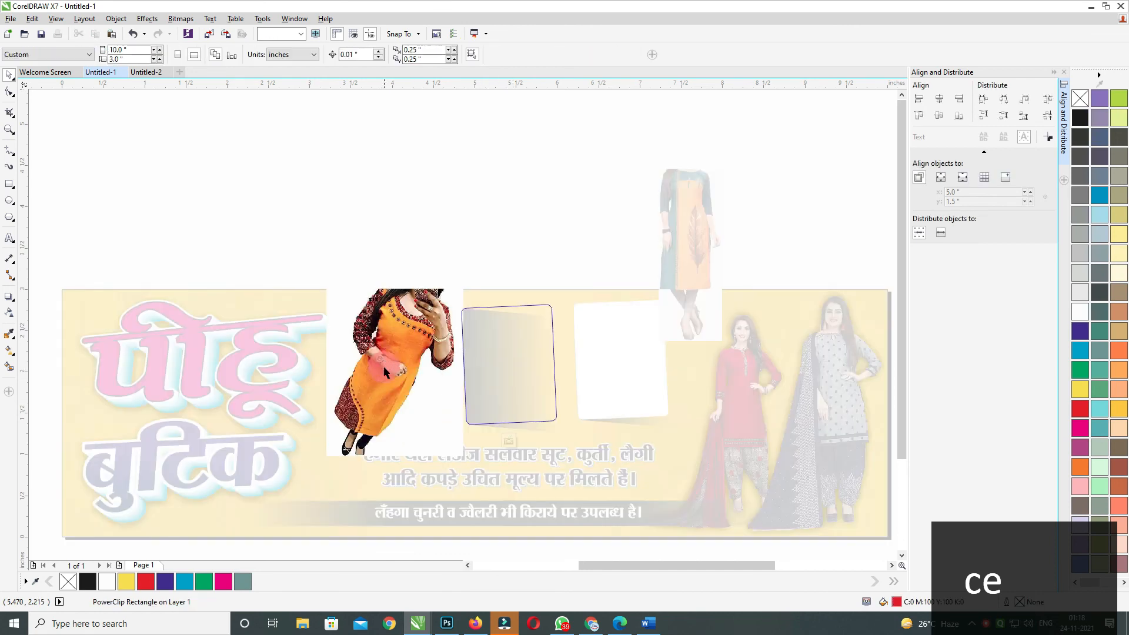
left_click_drag(384, 367, 518, 379)
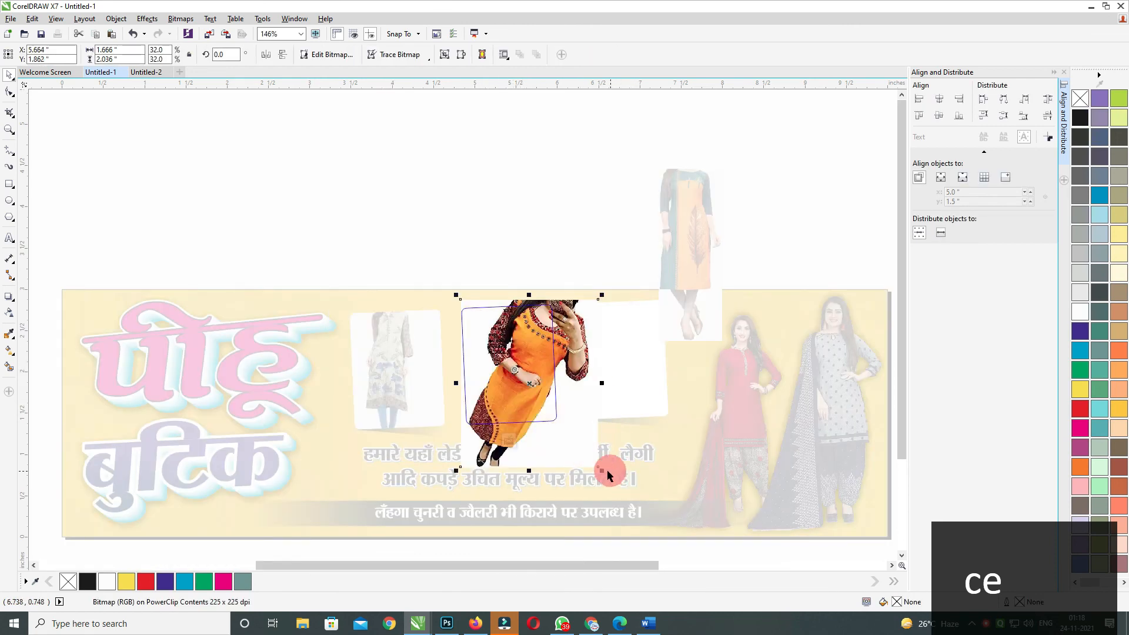
left_click_drag(609, 475, 566, 426)
left_click_drag(520, 387, 530, 382)
left_click(571, 231, "ctrl")
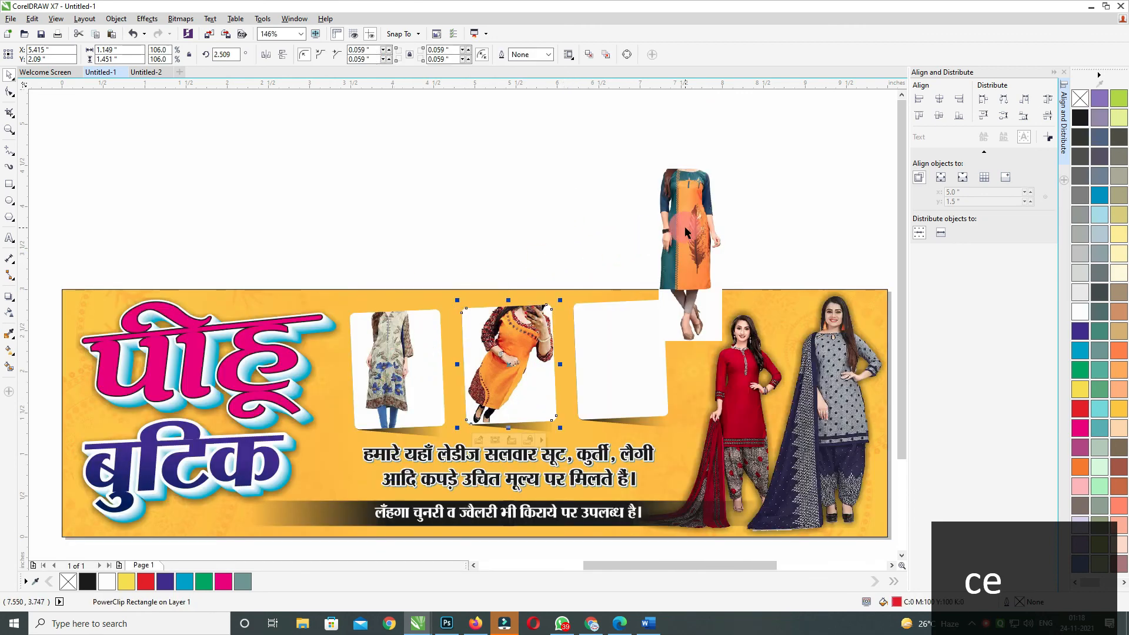
Step: PowerClip the teal-orange kurti photo inside the third white card
left_click_drag(685, 228, 531, 299)
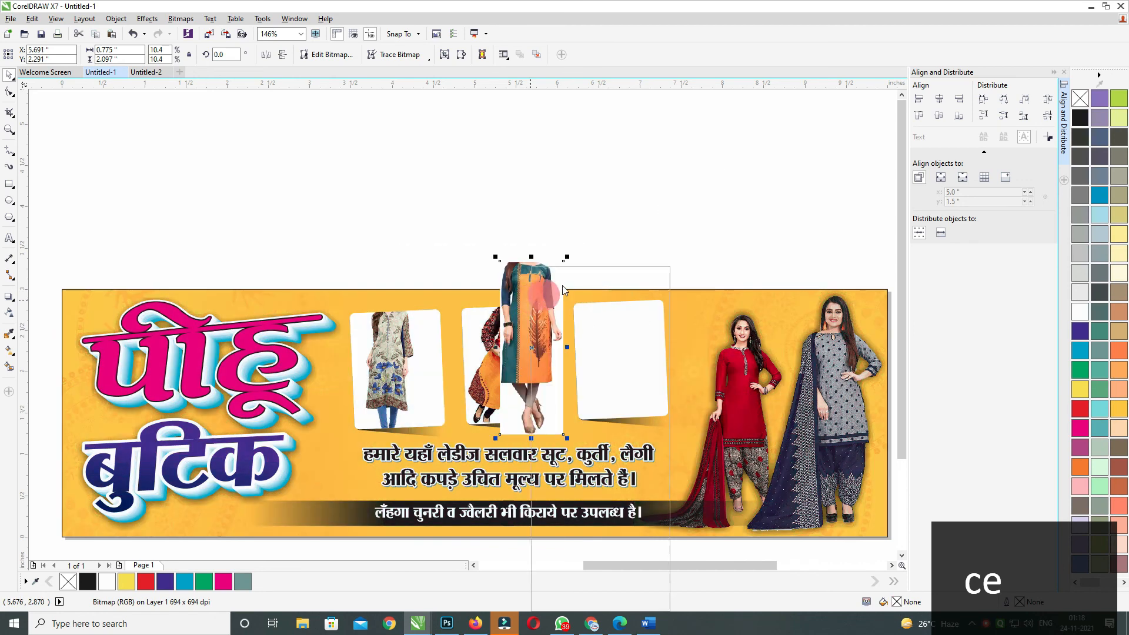
left_click(587, 276)
left_click(619, 332)
left_click(545, 339)
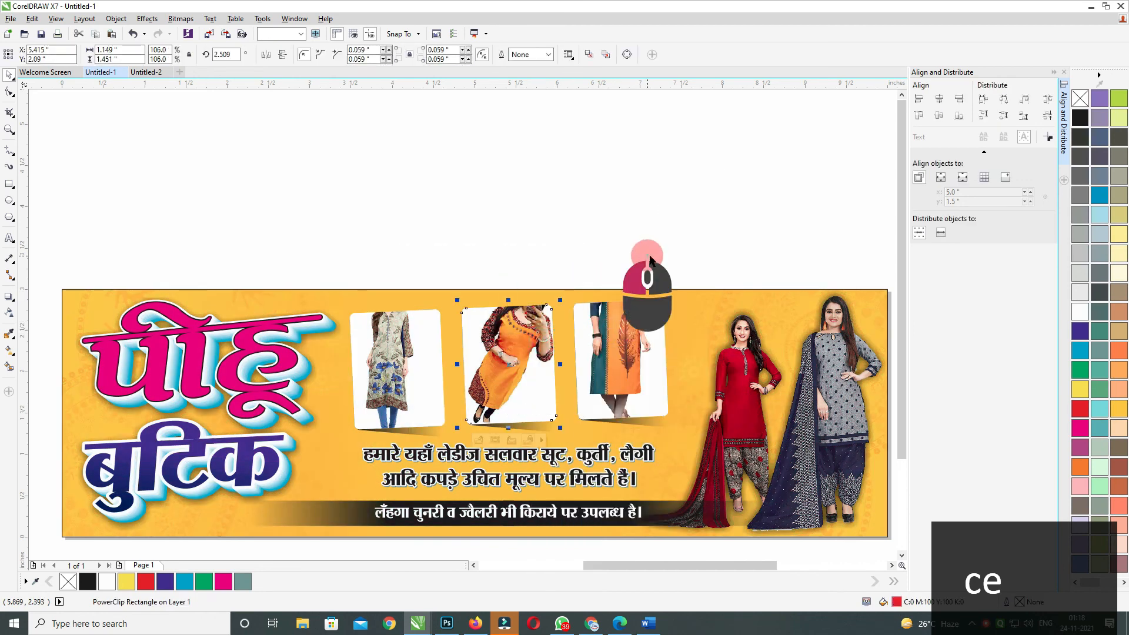
Step: Edit the third card's PowerClip contents and scale the teal-orange kurti photo down to fit the frame
left_click(647, 356, "ctrl")
left_click(640, 351, "ctrl")
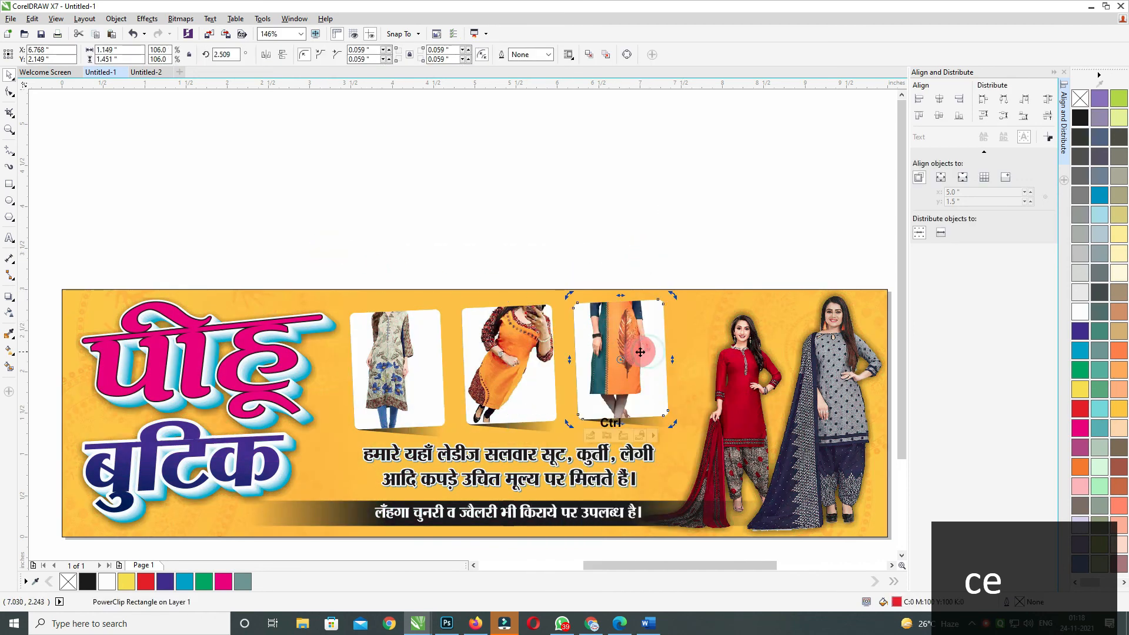
left_click(640, 351, "ctrl")
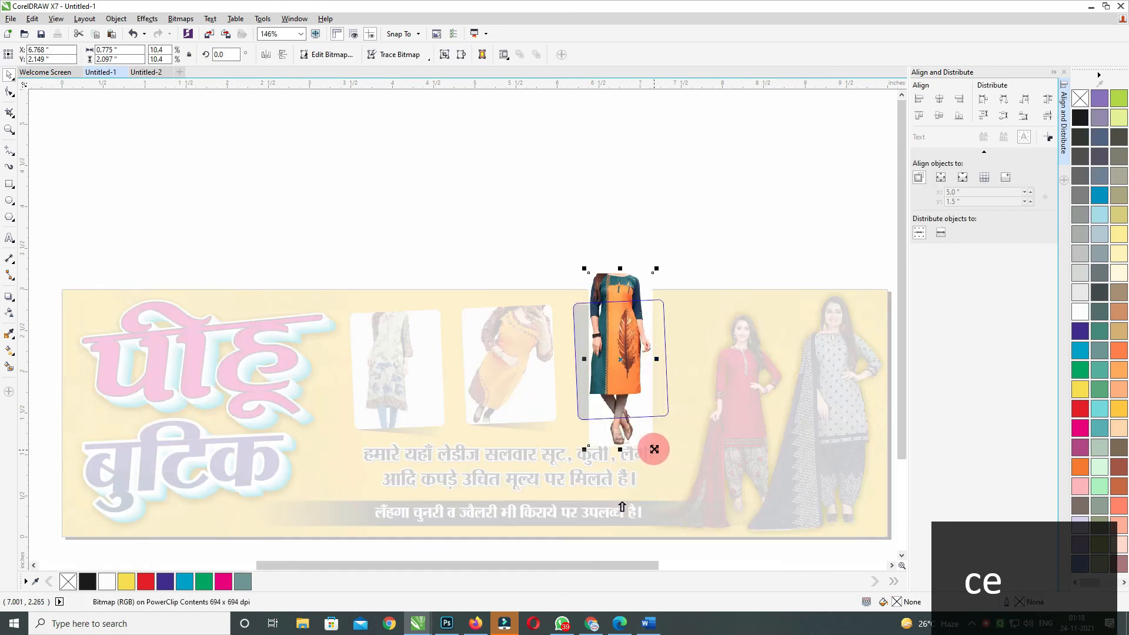
left_click_drag(654, 450, 646, 419)
left_click(696, 219, "ctrl")
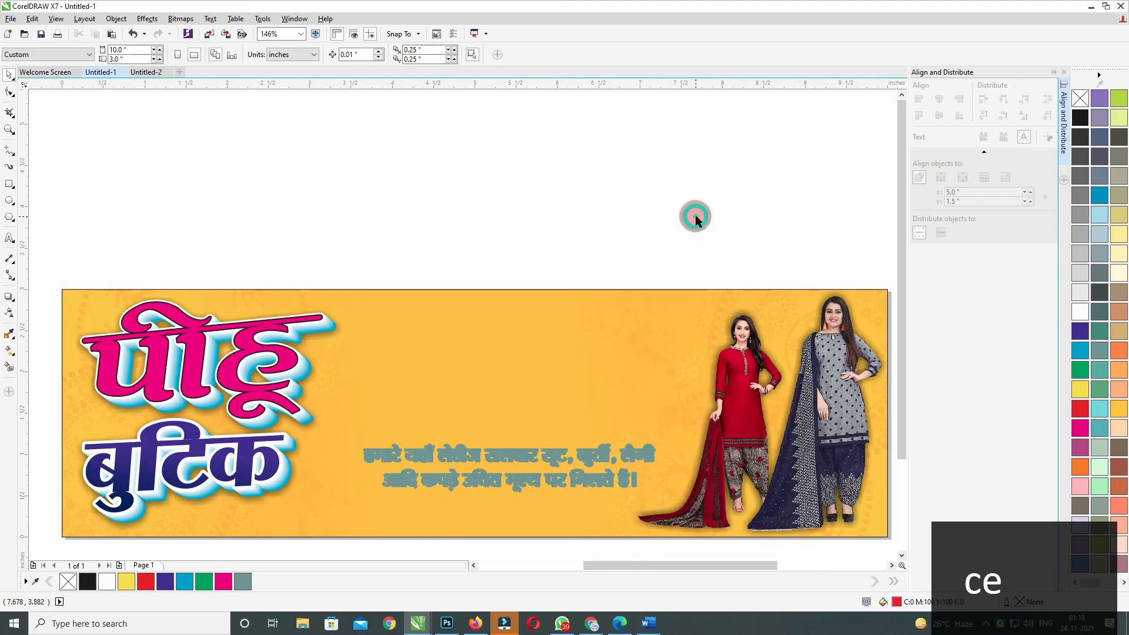
Step: Group the three photo cards together with their shadows
left_click_drag(327, 234, 707, 444)
key("ctrl+g")
scroll(647, 317, "down", 3)
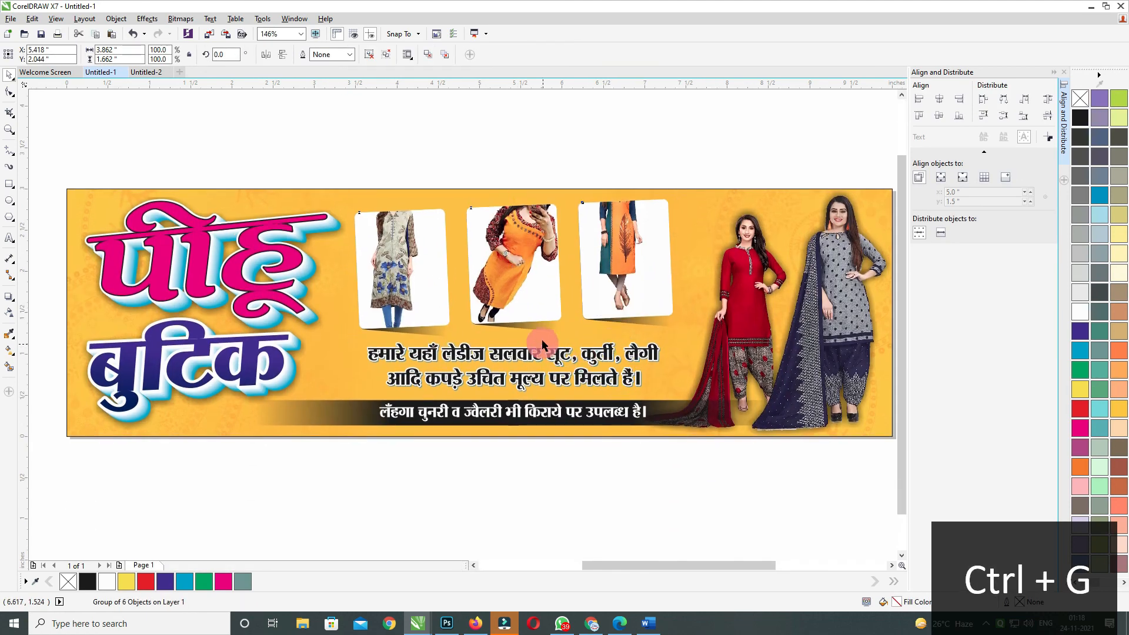
scroll(284, 238, "down", 1)
left_click_drag(215, 205, 794, 412)
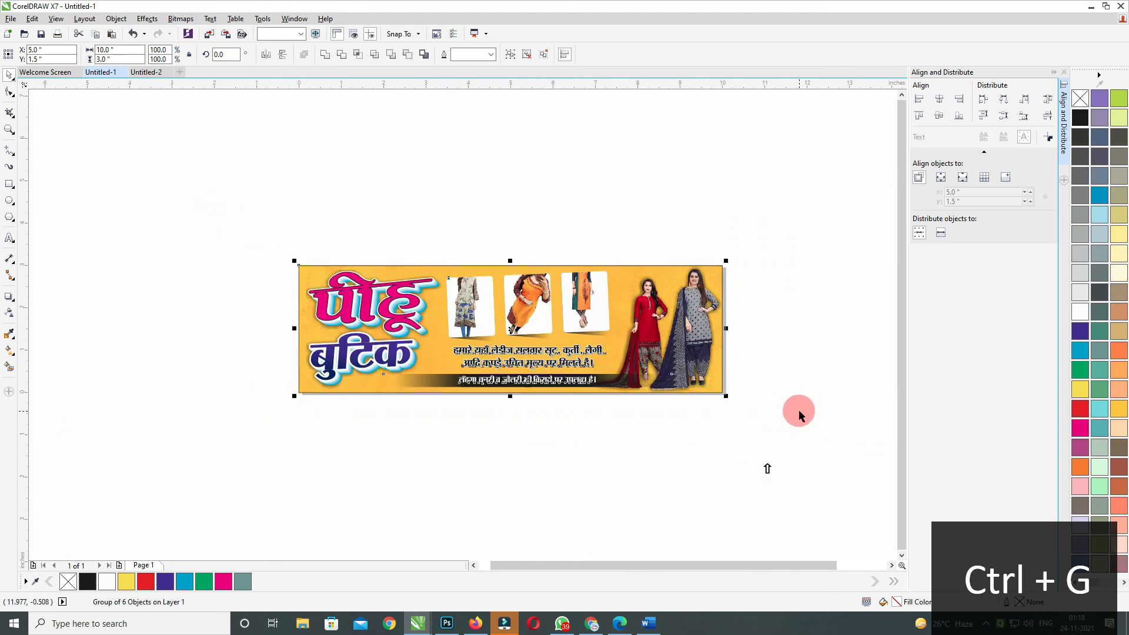
key("shift+F2")
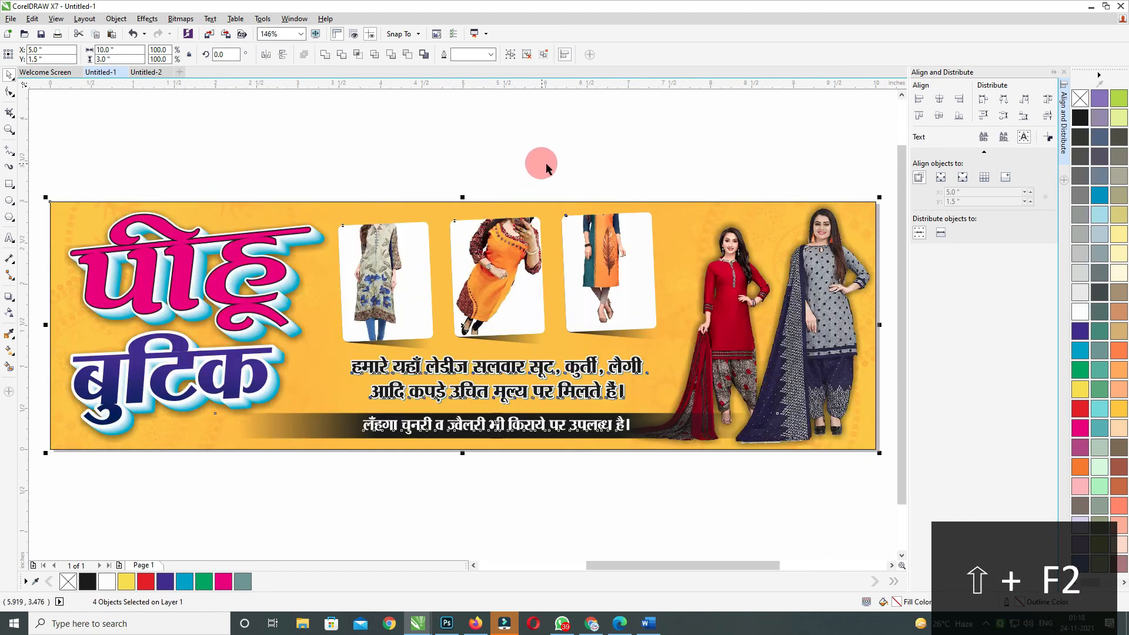
left_click(987, 626)
left_click(992, 601)
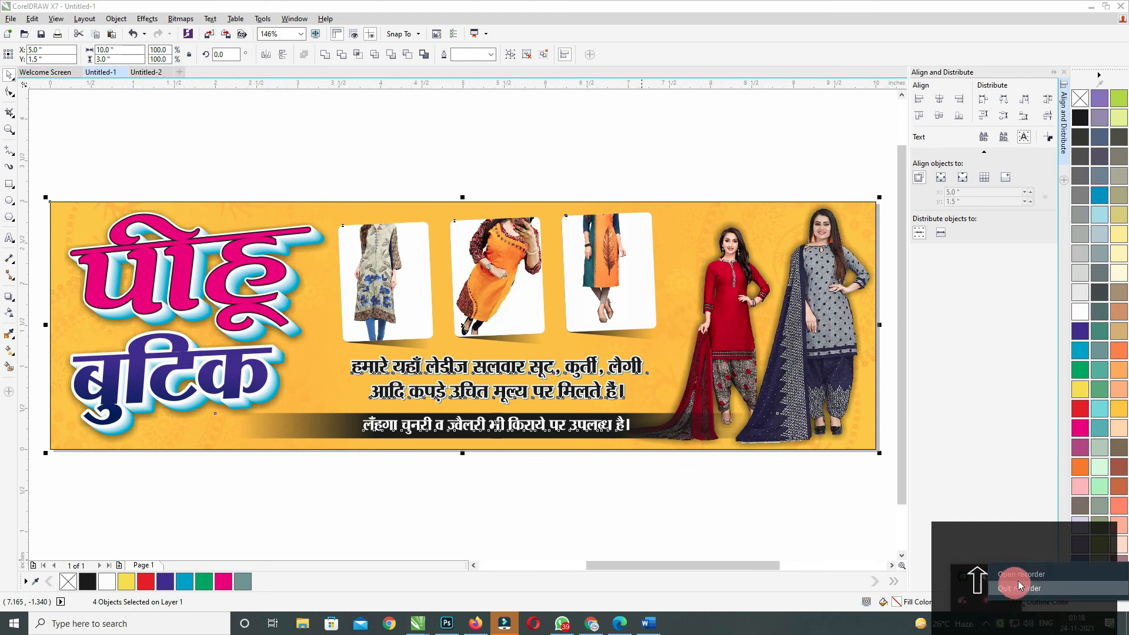
left_click(722, 506)
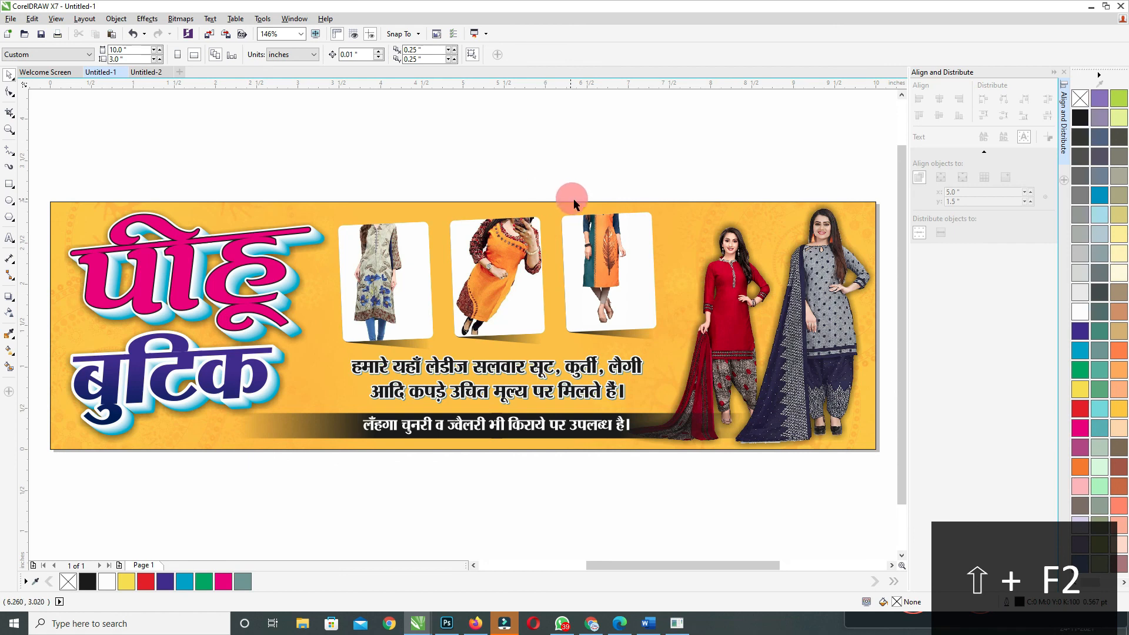
left_click_drag(398, 395, 451, 377)
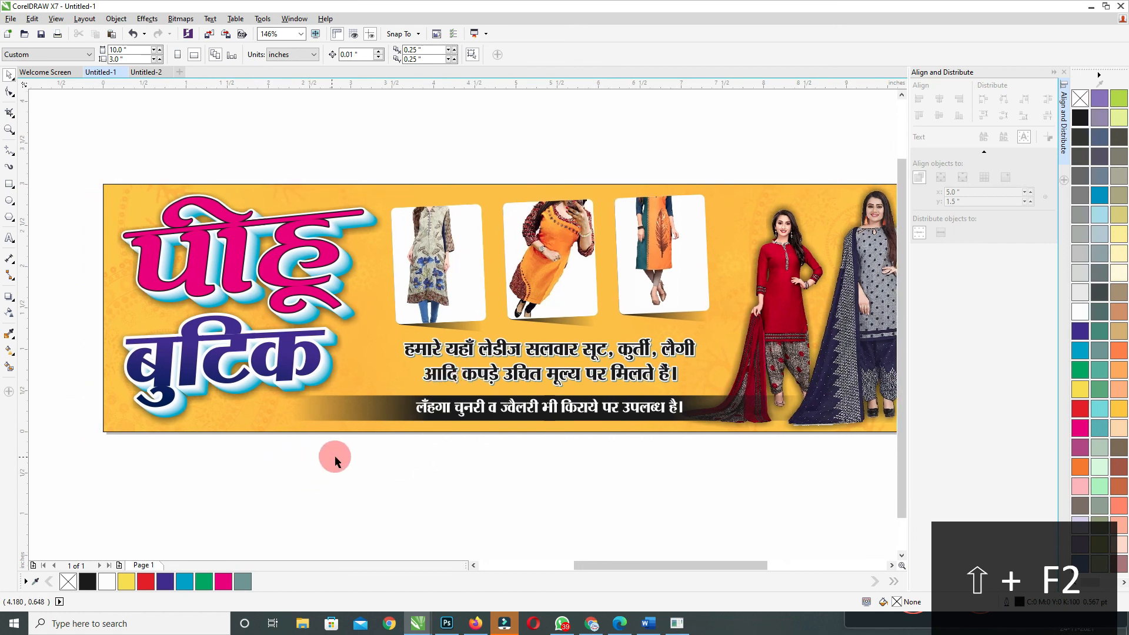
left_click_drag(461, 439, 415, 441)
double_click(757, 323)
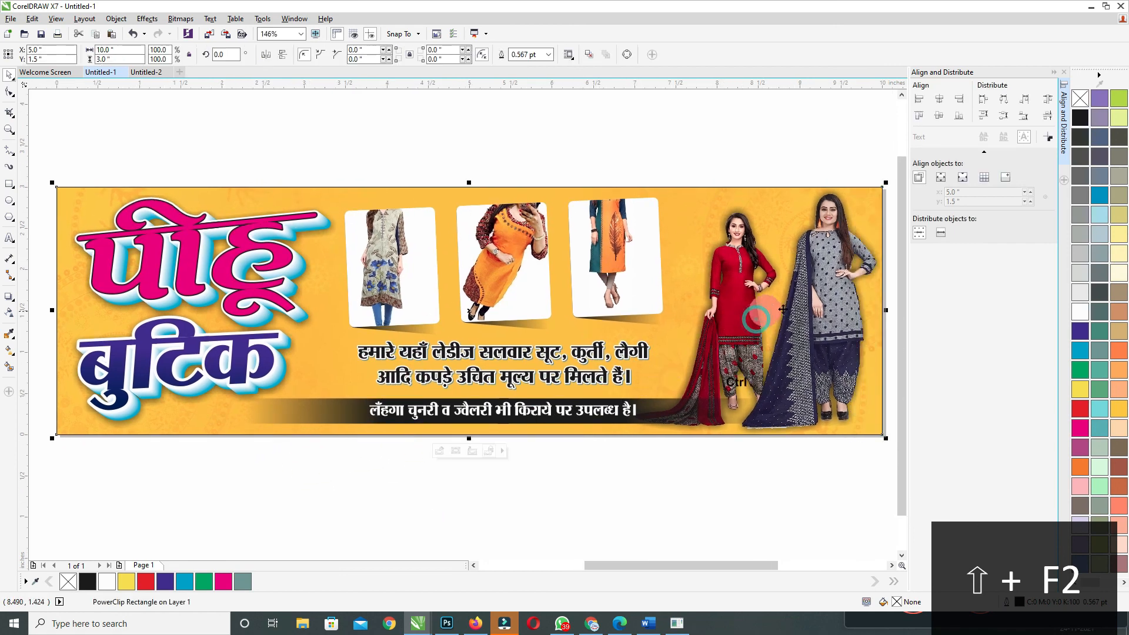
left_click(790, 296)
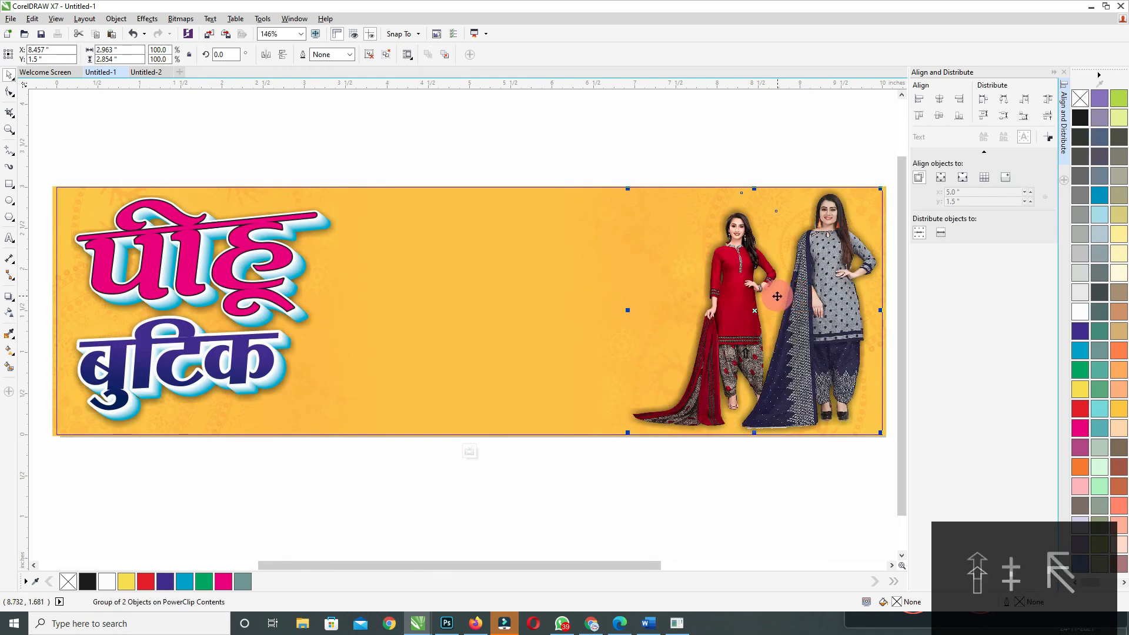
left_click(766, 153, "ctrl")
Step: Cut the photo cards and services text and paste them inside the banner's background PowerClip frame
left_click_drag(222, 505, 773, 171)
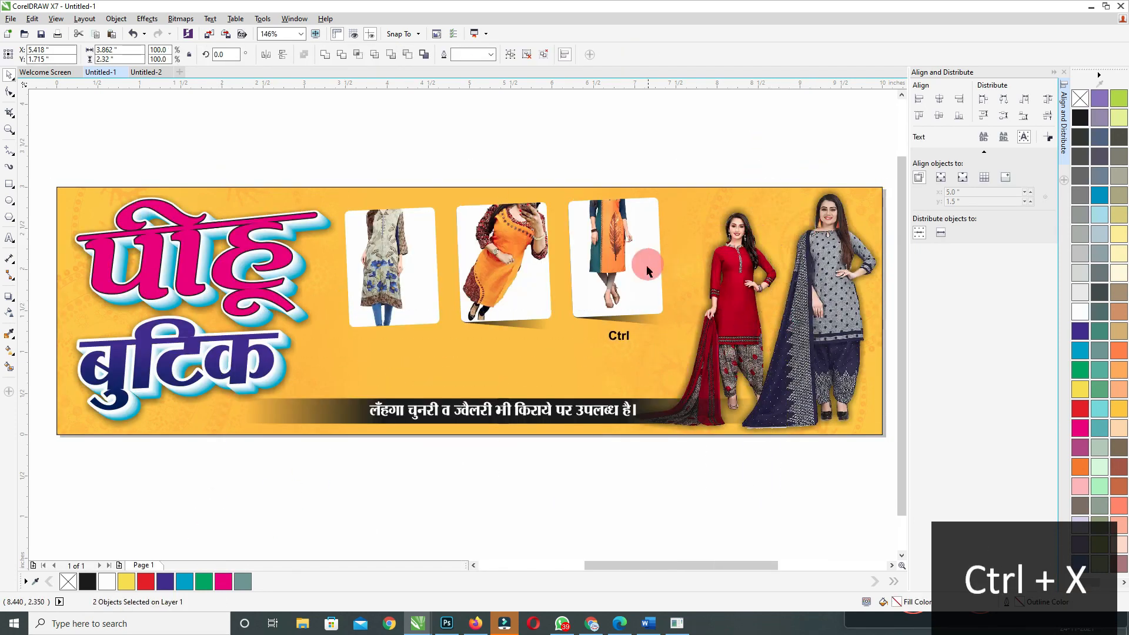
key("ctrl+x")
key("ctrl+v")
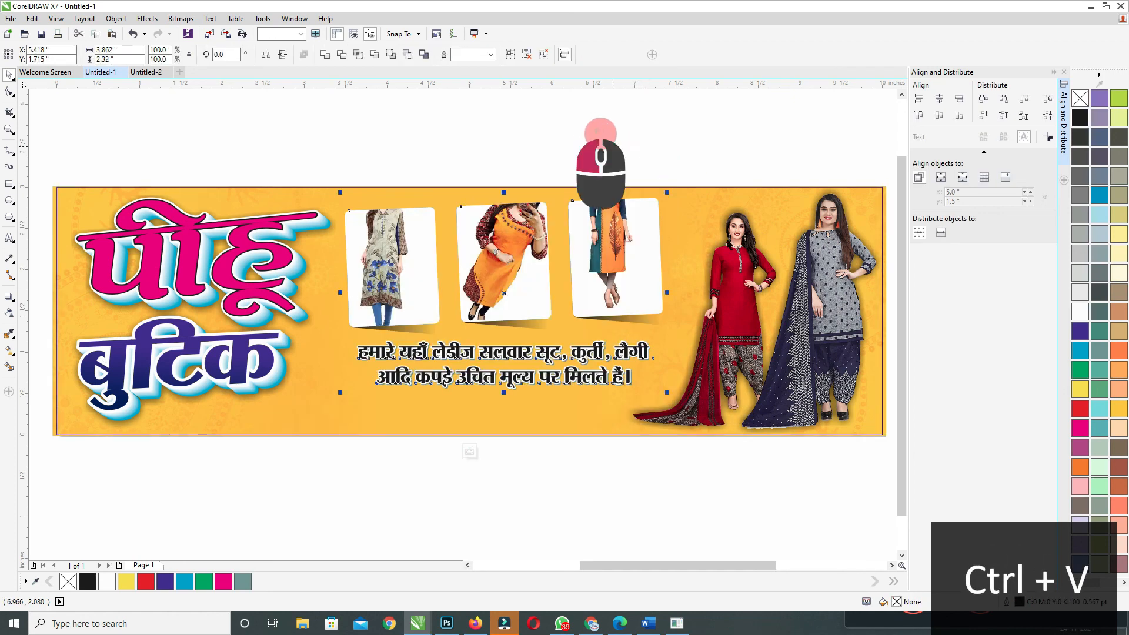
left_click_drag(601, 133, 941, 462)
left_click(578, 135, "ctrl")
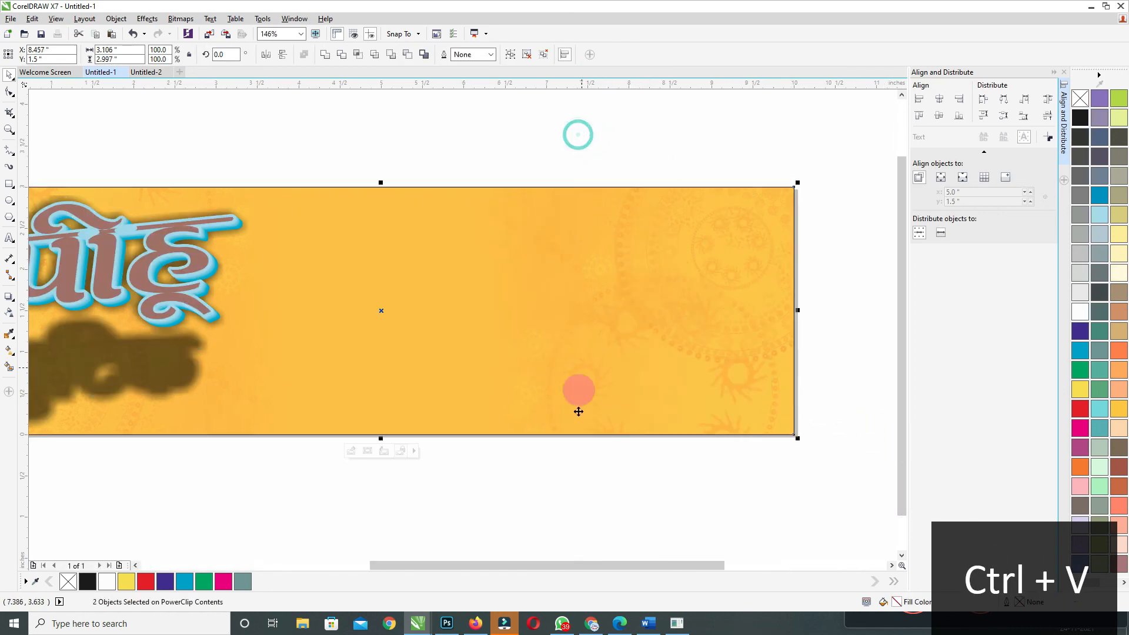
Step: Cut the rental bar with its text and paste it inside the banner's background PowerClip frame
scroll(590, 459, "down", 1)
mouse_move(832, 479)
left_mouse_down()
mouse_move(361, 444)
mouse_move(265, 399)
left_mouse_up()
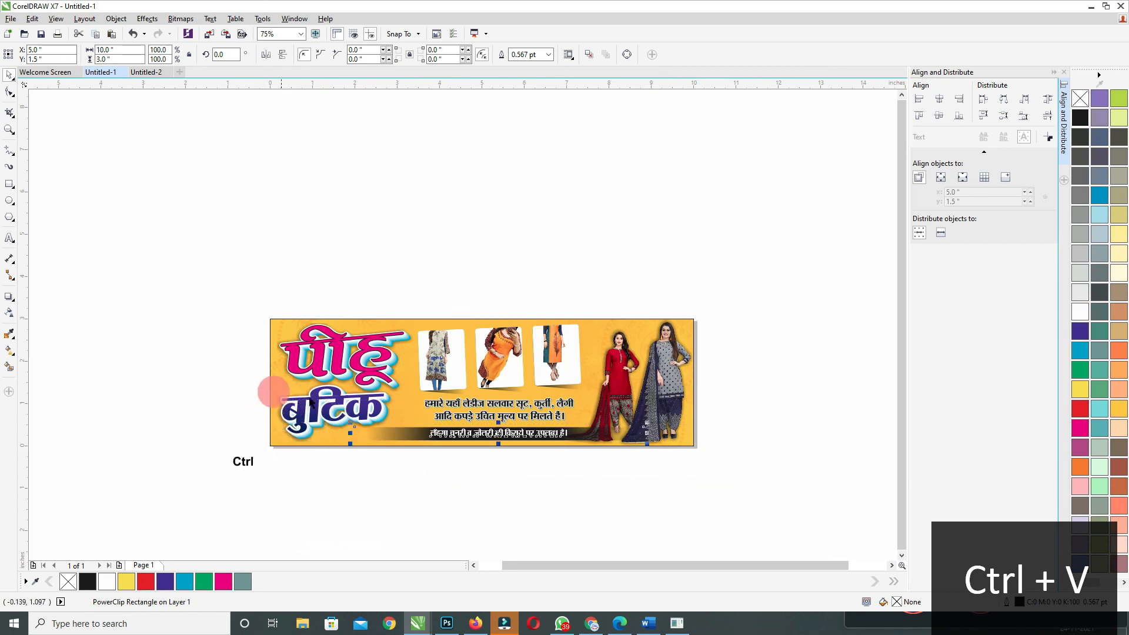
key("ctrl+x")
left_click(590, 345, "ctrl")
key("ctrl+v")
left_click(758, 273)
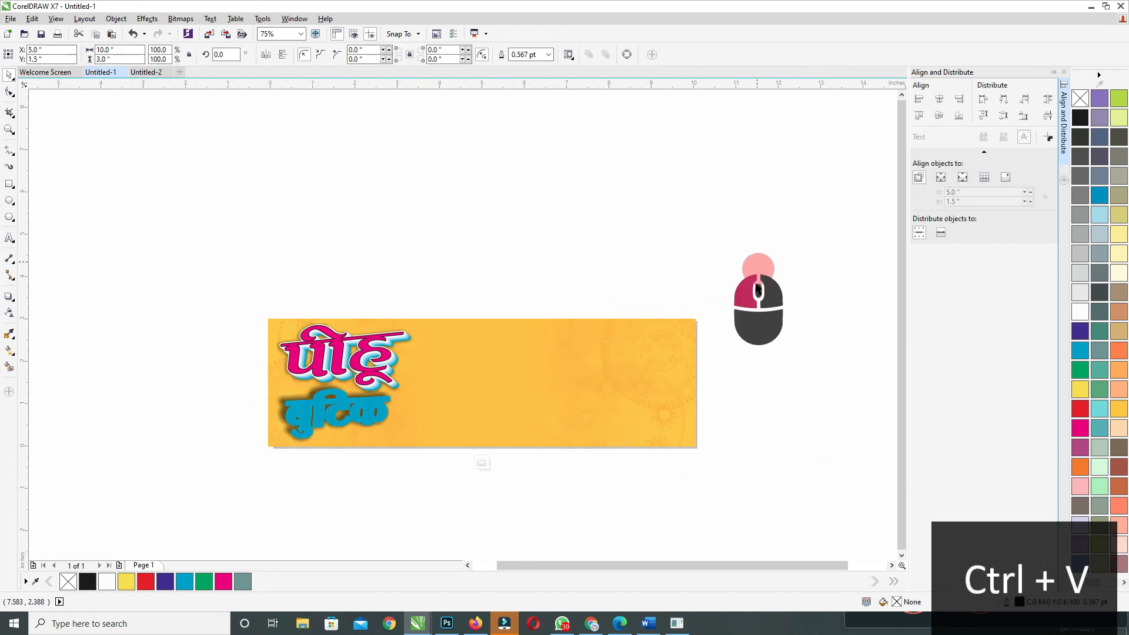
left_click_drag(758, 286, 541, 449)
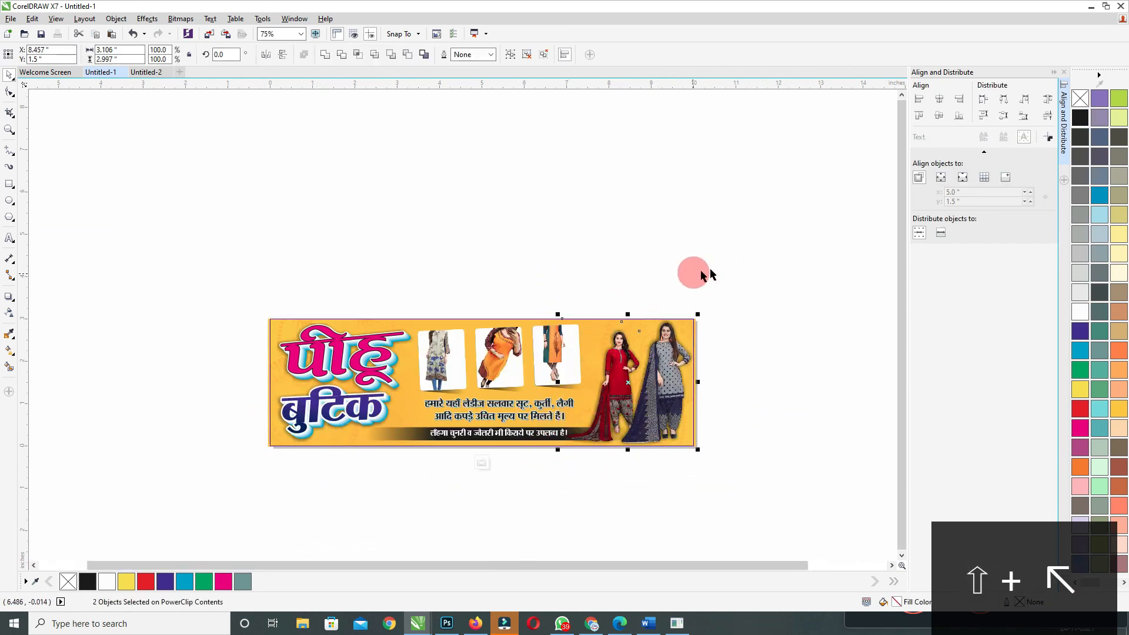
left_click_drag(754, 271, 232, 474)
key("shift+F2")
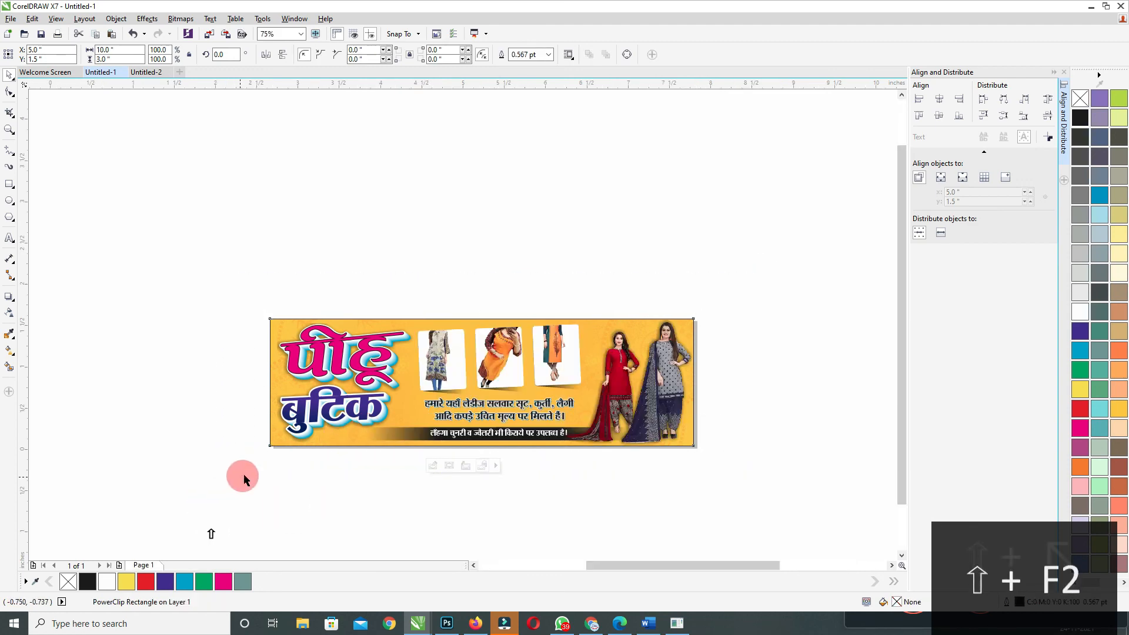